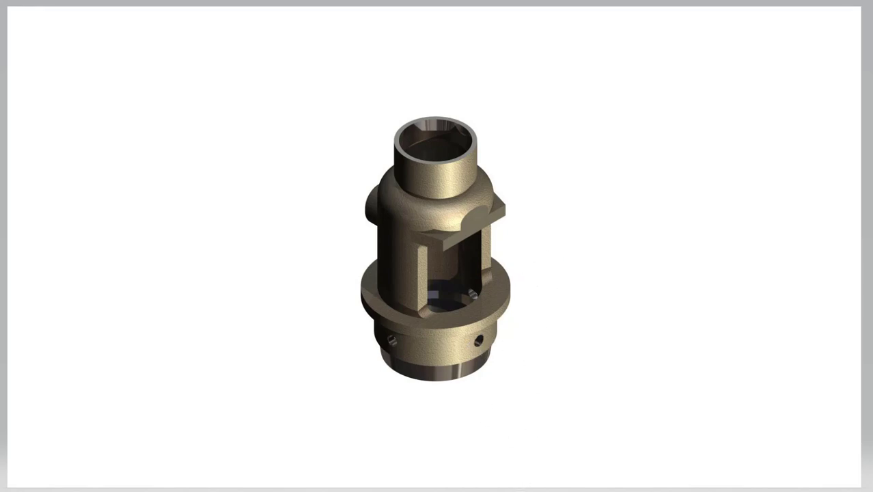
Step: Examine the isometric view and section A-A with its dimensions in the WHISTLE BODY drawing
click(541, 490)
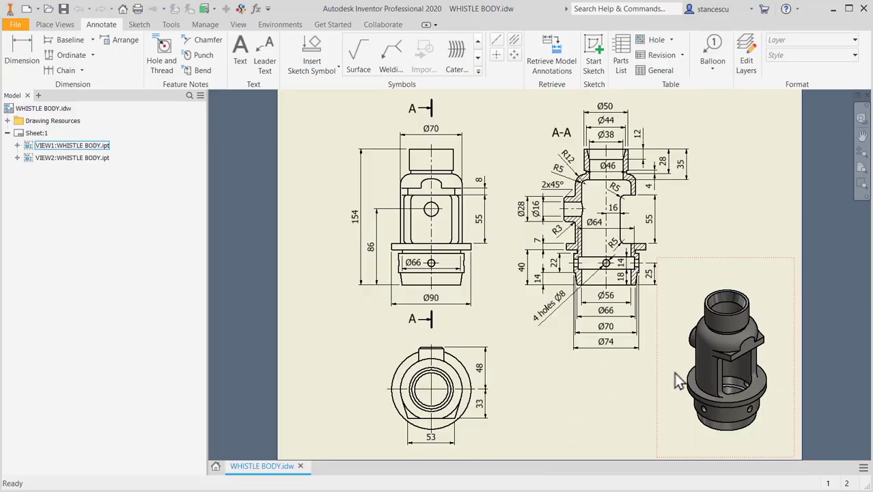
scroll(721, 375, up, 5)
scroll(722, 379, down, 4)
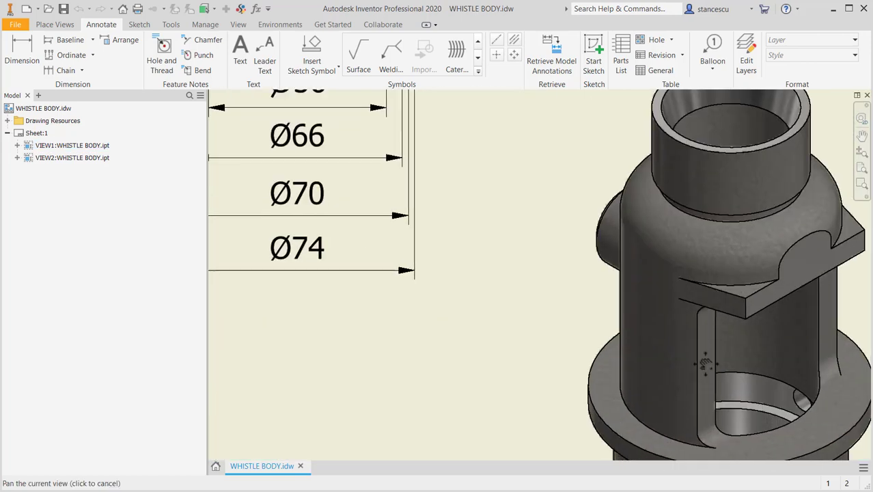
scroll(662, 321, down, 2)
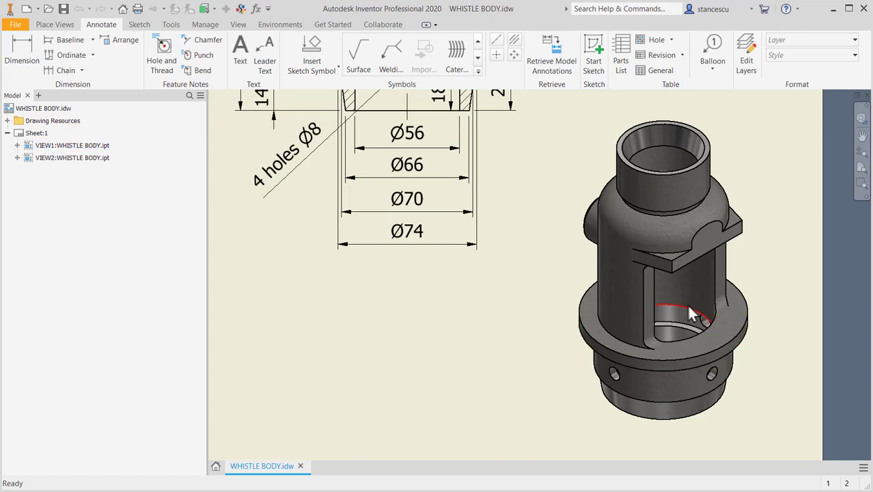
mouse_move(565, 317)
middle_down()
mouse_move(672, 440)
mouse_move(646, 372)
mouse_move(653, 394)
middle_up()
middle_drag(653, 326, 657, 403)
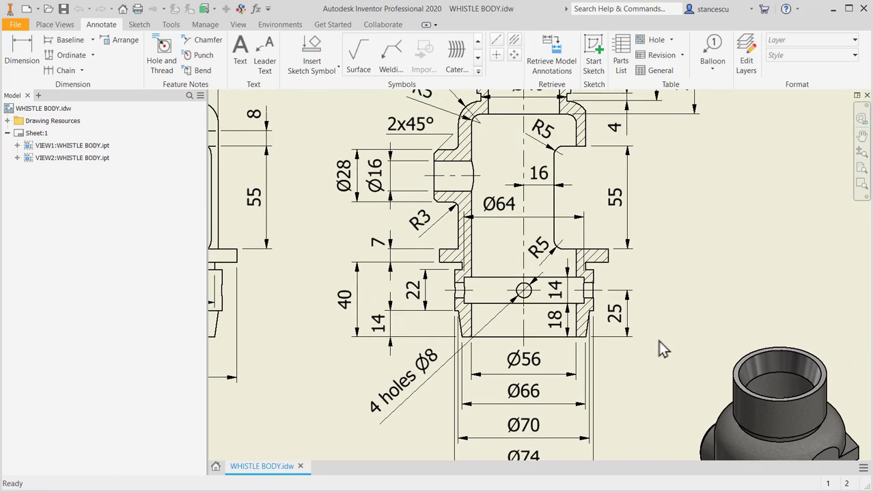
scroll(658, 340, down, 3)
middle_drag(660, 343, 638, 339)
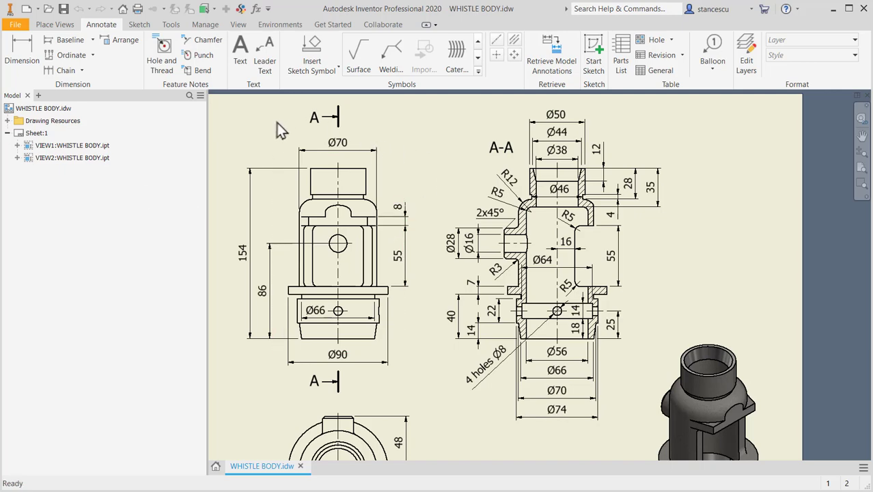
Step: Create a new part and start a 2D sketch on its XY plane
click(28, 9)
double_click(403, 113)
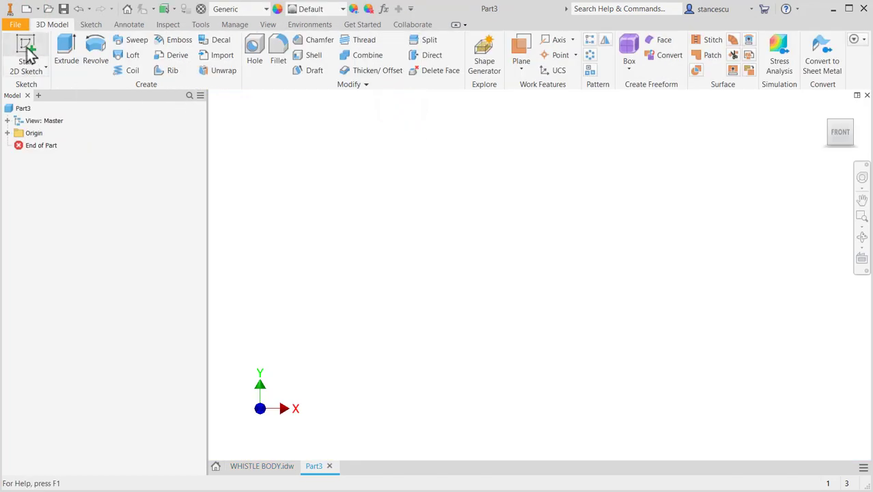
click(28, 55)
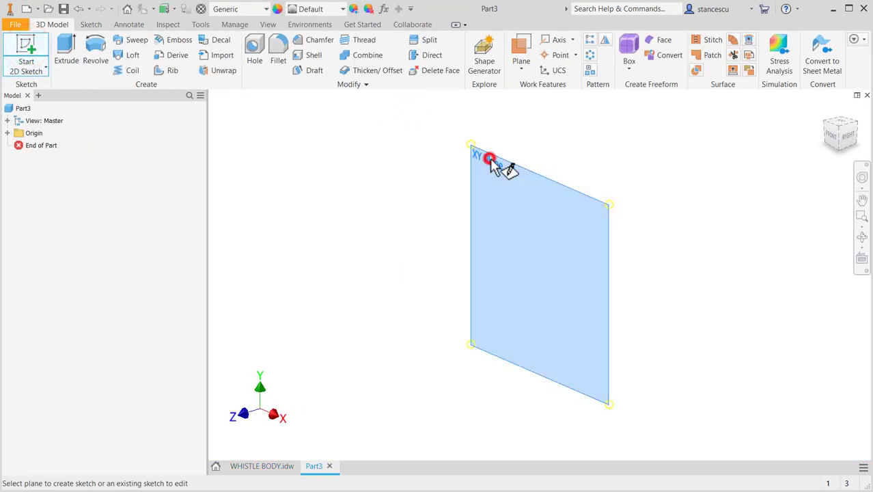
click(490, 161)
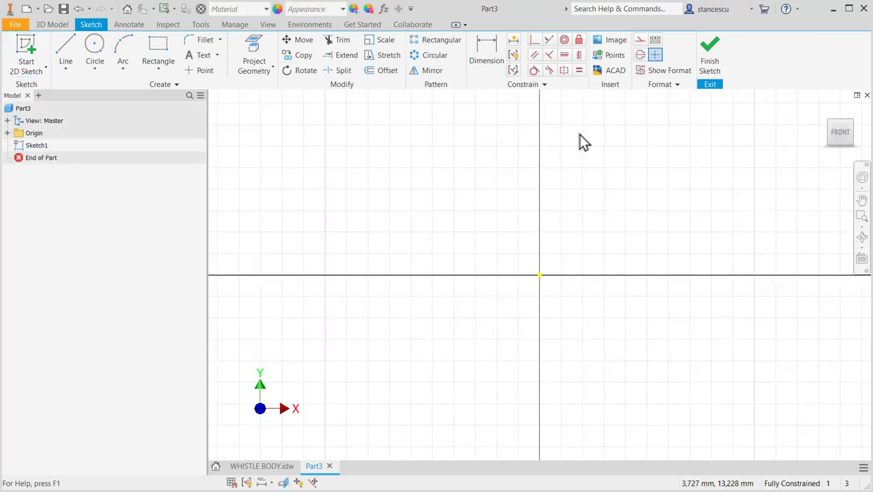
Step: Insert the image WHISTLE BODY (section).jpg into the sketch, placing it once to the right of the origin
click(599, 45)
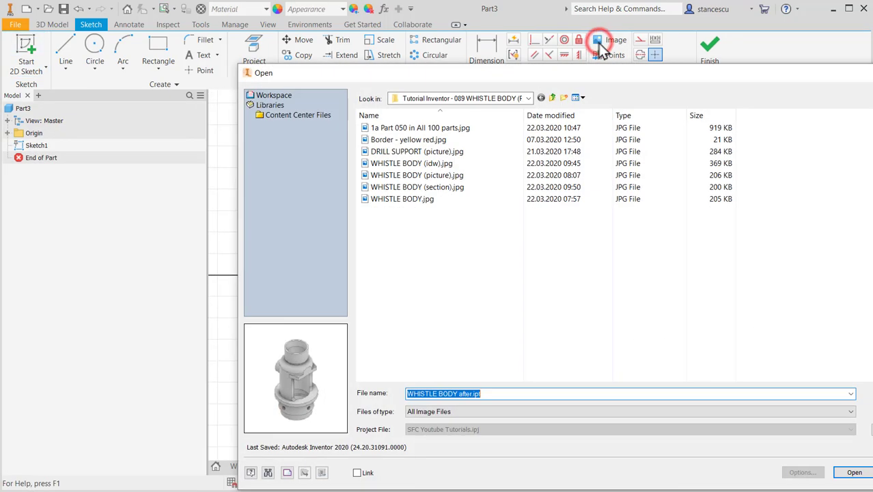
double_click(445, 190)
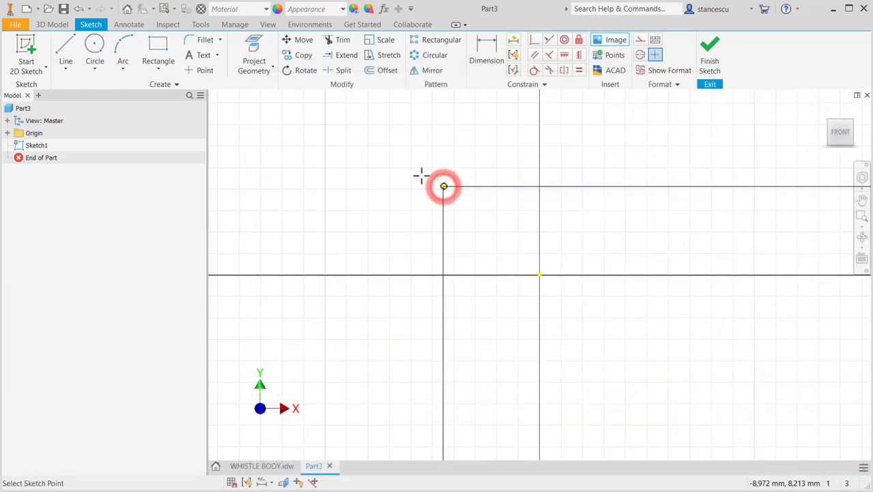
scroll(369, 172, down, 4)
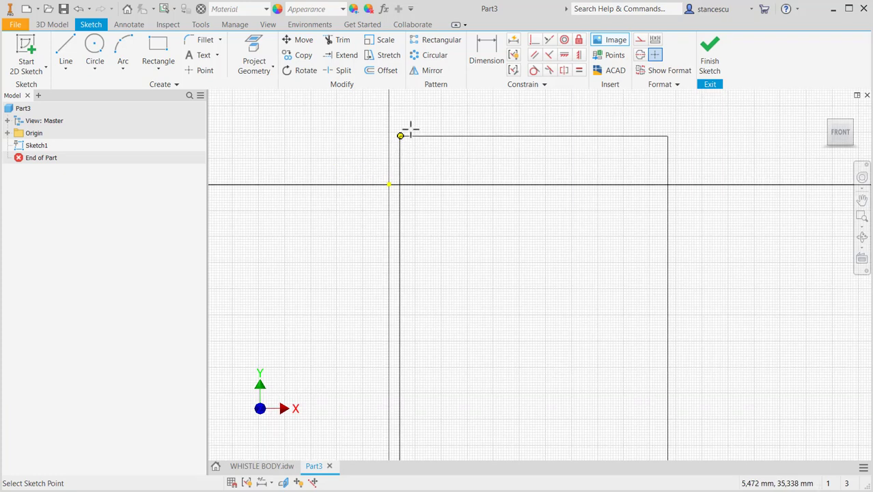
scroll(425, 123, down, 1)
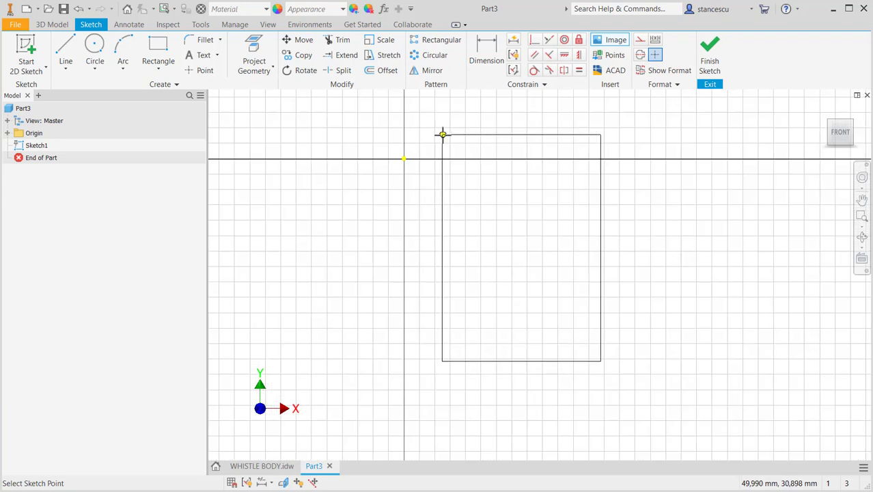
click(442, 134)
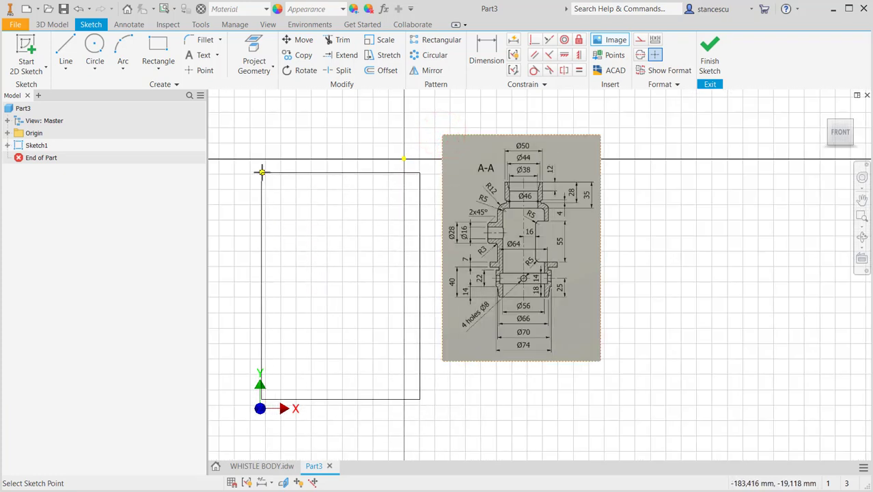
key(Escape)
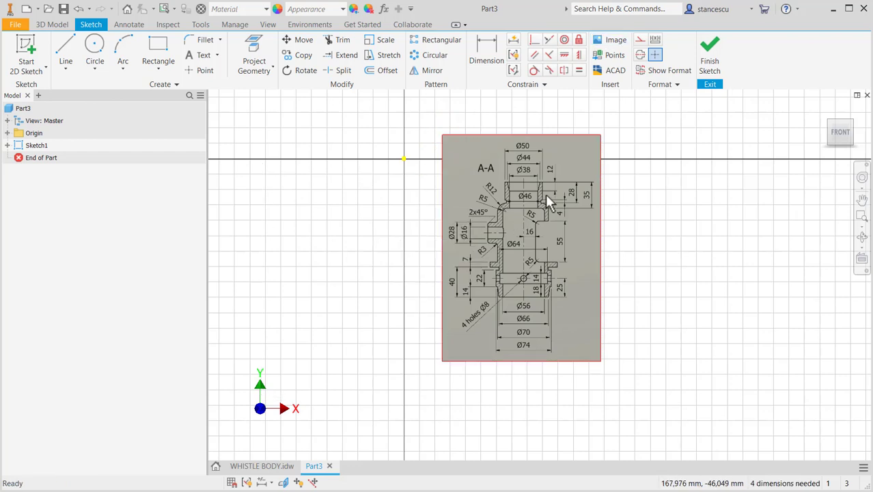
Step: Move the section image within the sketch, shrink it and tilt it slightly
scroll(550, 230, up, 3)
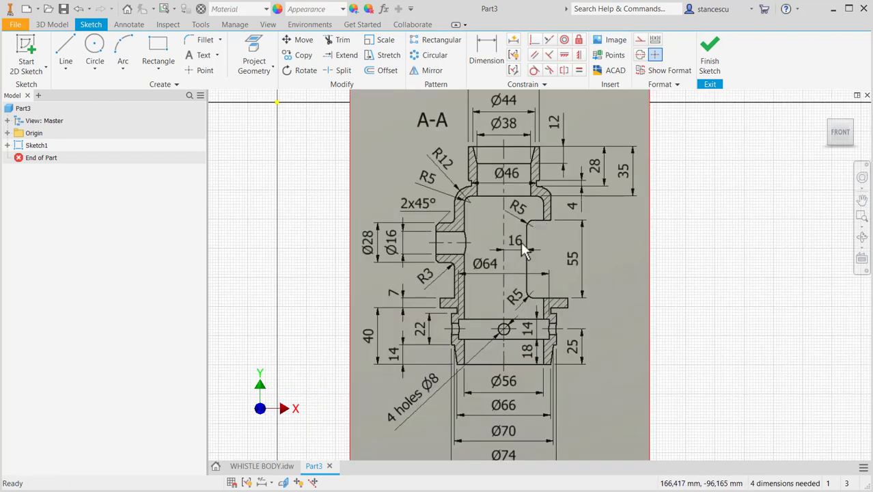
scroll(527, 249, down, 2)
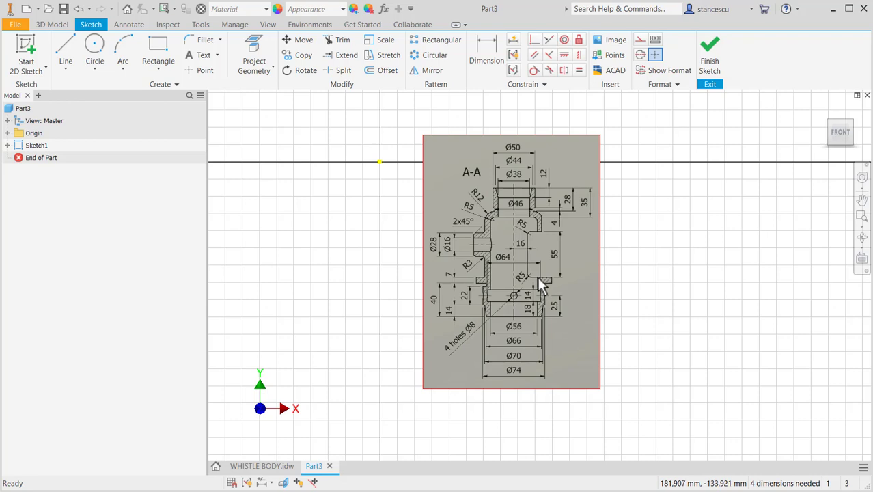
mouse_move(545, 284)
mouse_down()
mouse_move(451, 313)
mouse_move(566, 299)
mouse_move(511, 326)
mouse_move(518, 304)
mouse_move(550, 286)
mouse_move(561, 302)
mouse_move(558, 292)
mouse_up()
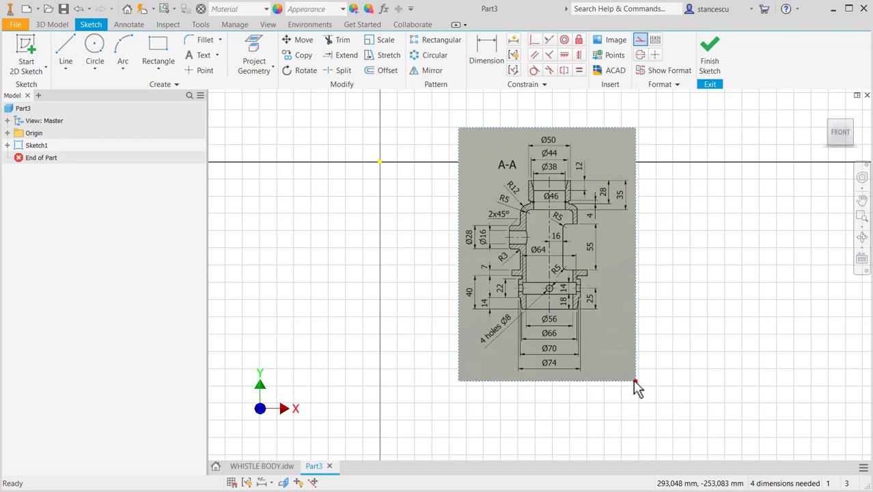
mouse_move(635, 382)
mouse_down()
mouse_move(642, 358)
mouse_move(705, 313)
mouse_move(721, 391)
mouse_move(502, 412)
mouse_move(662, 370)
mouse_move(662, 324)
mouse_move(695, 355)
mouse_move(646, 342)
mouse_move(656, 327)
mouse_move(553, 255)
mouse_move(618, 344)
mouse_move(601, 358)
mouse_up()
drag(521, 307, 513, 325)
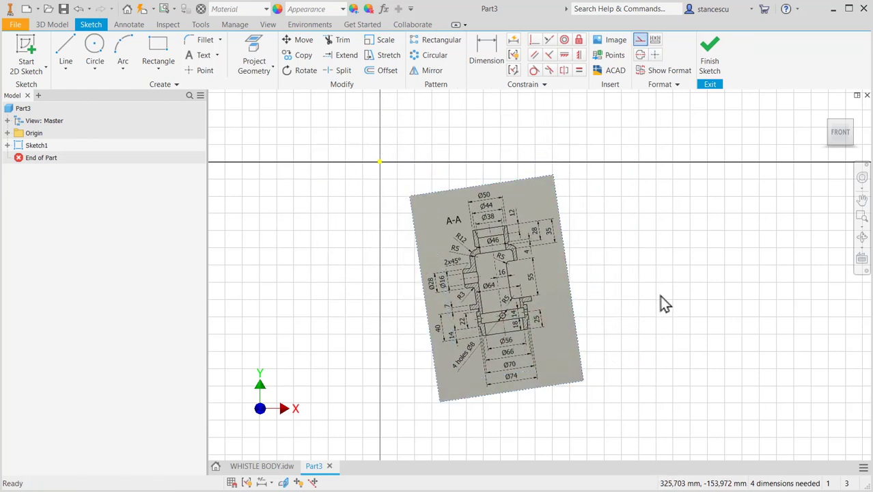
Step: Apply a horizontal constraint to the lower edge of the tilted section image
click(666, 294)
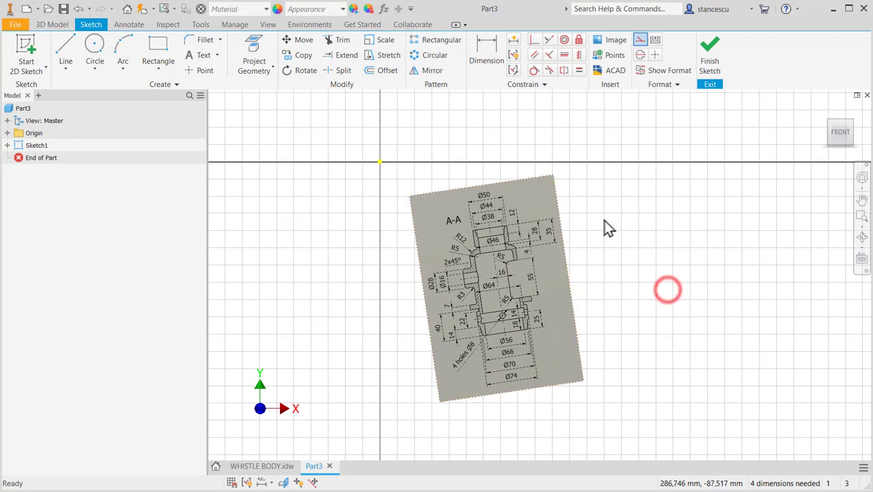
click(564, 56)
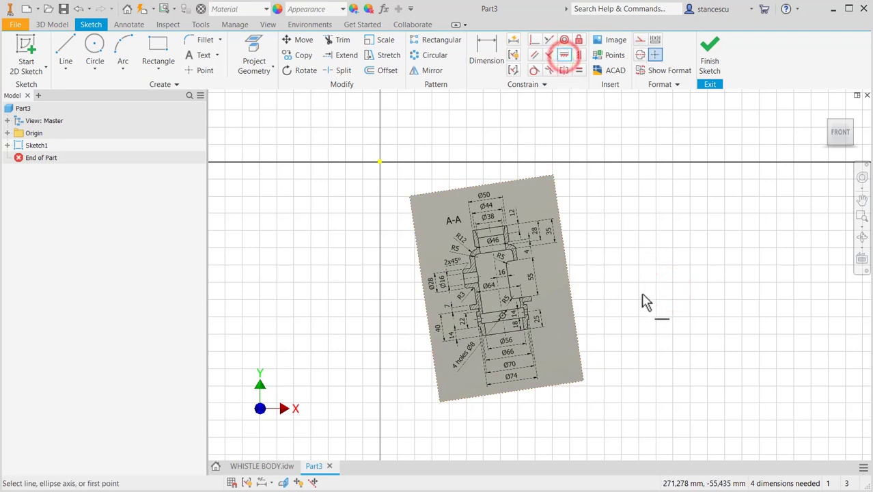
click(533, 390)
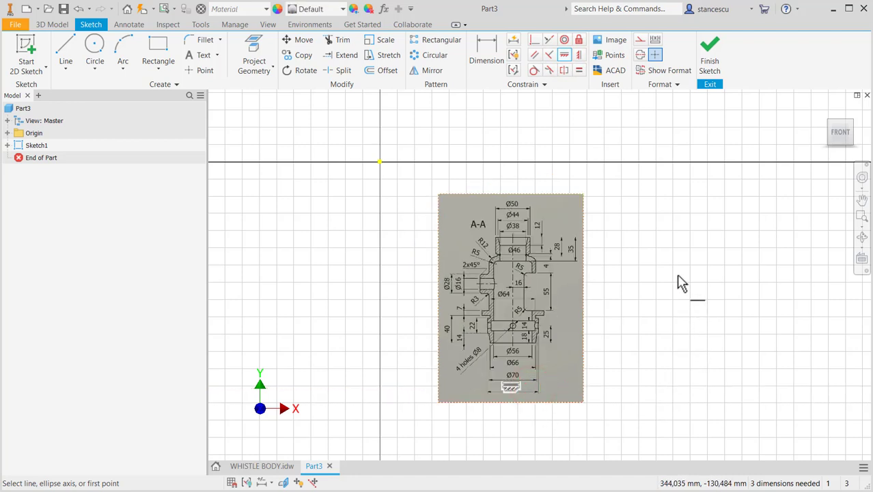
key(Escape)
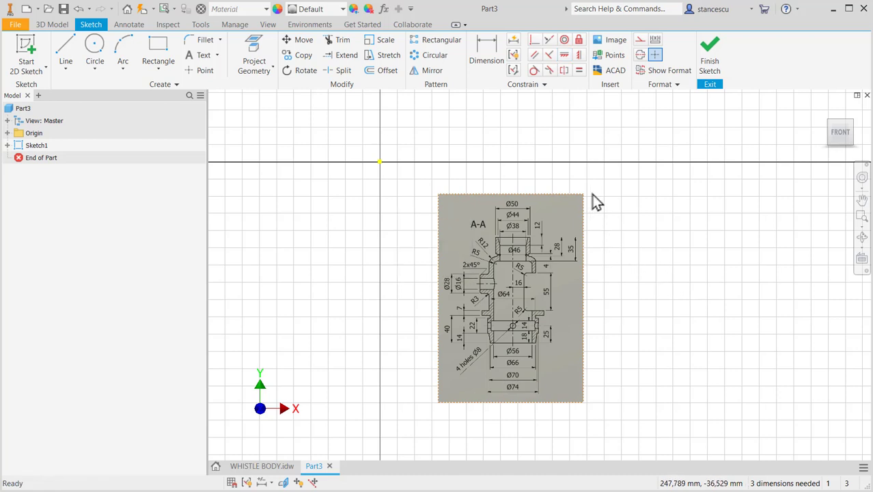
Step: Enlarge the levelled section image and shift it slightly up toward the sketch's horizontal axis
mouse_move(584, 194)
mouse_down()
mouse_move(619, 148)
mouse_move(628, 162)
mouse_move(582, 196)
mouse_up()
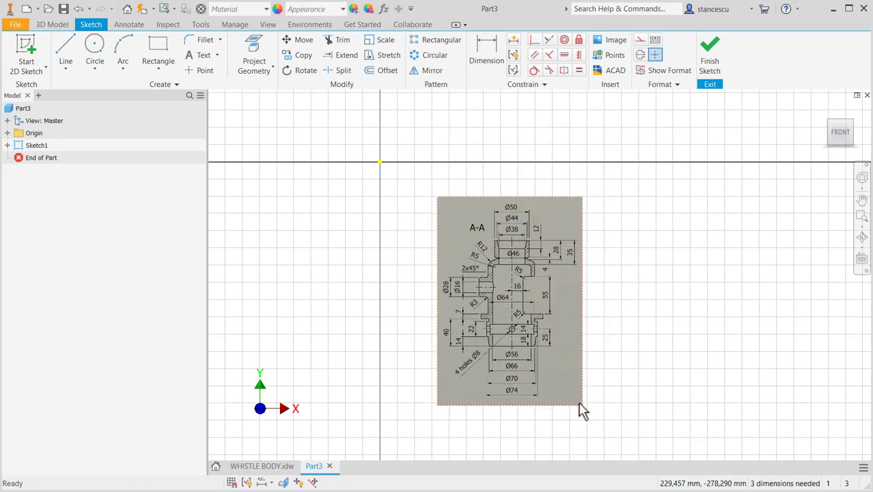
drag(580, 403, 631, 434)
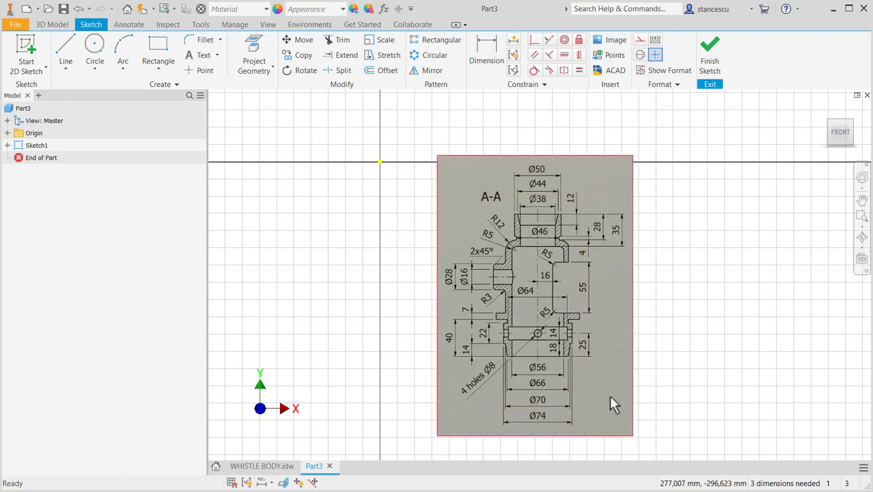
drag(607, 349, 588, 327)
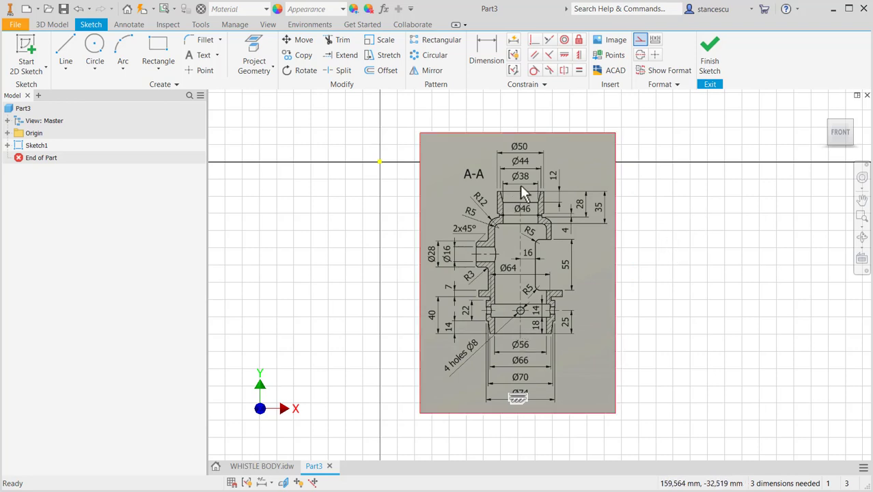
Step: Check the body's overall height in the WHISTLE BODY drawing, return to Part3 and move the section image farther up and right from the origin
click(262, 467)
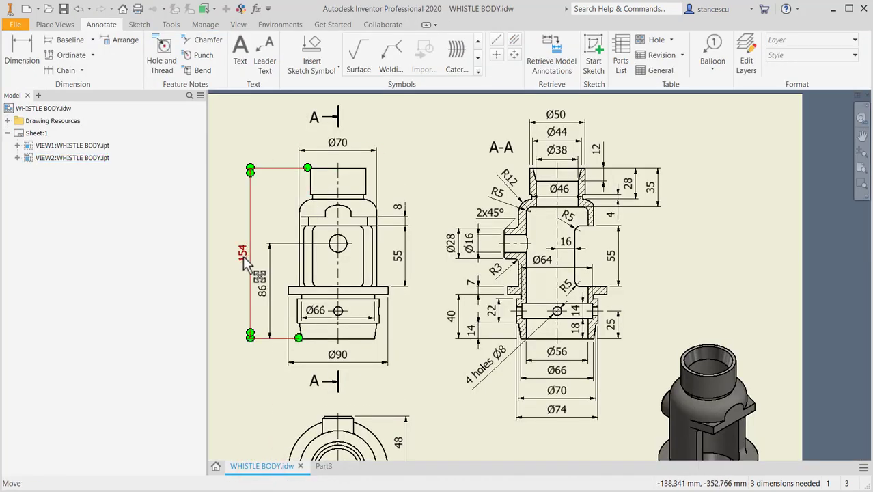
click(324, 467)
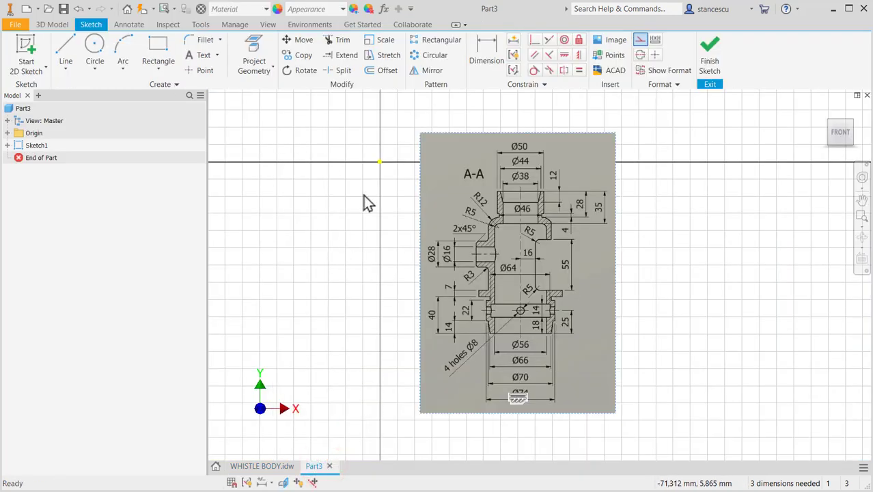
middle_drag(380, 224, 395, 308)
drag(482, 382, 545, 278)
mouse_move(358, 298)
middle_down()
mouse_move(341, 356)
mouse_move(344, 382)
middle_up()
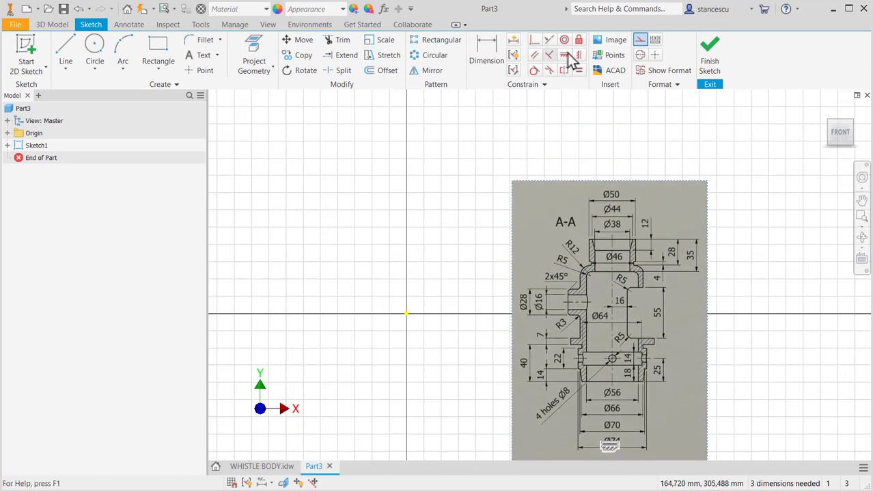
Step: Set the image border to centerline format and draw a vertical 154 mm line upward from the sketch origin
click(640, 56)
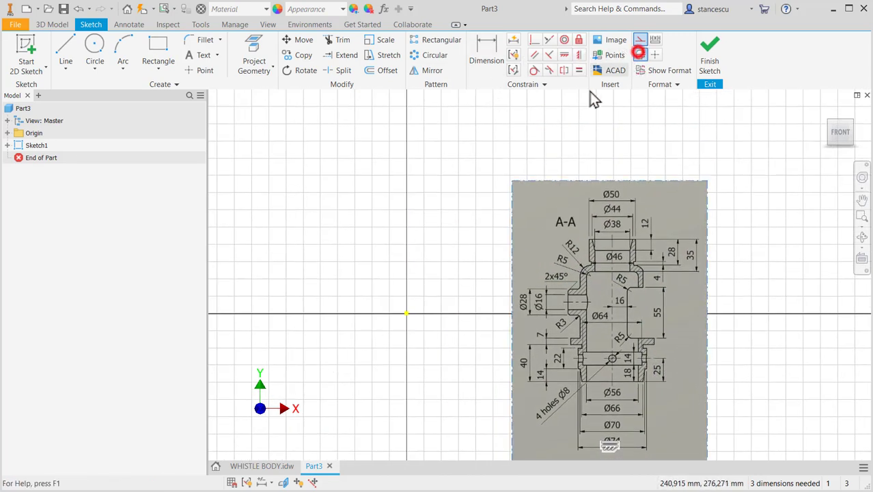
click(68, 62)
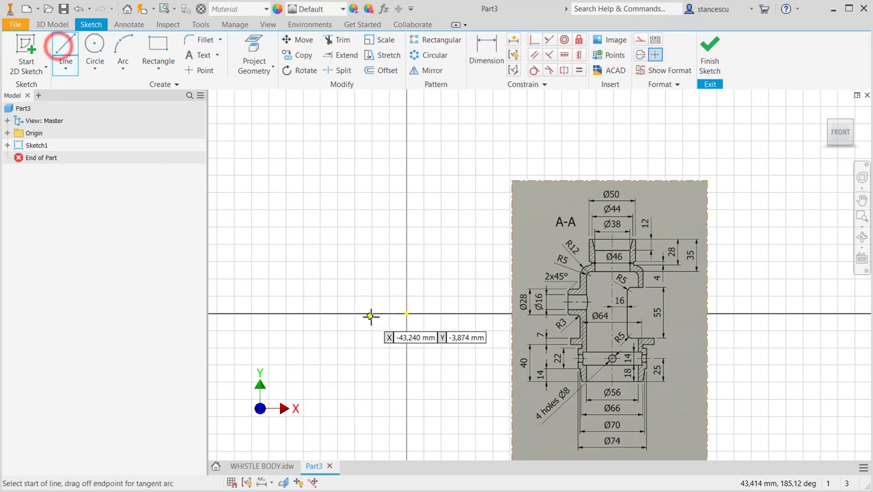
click(406, 313)
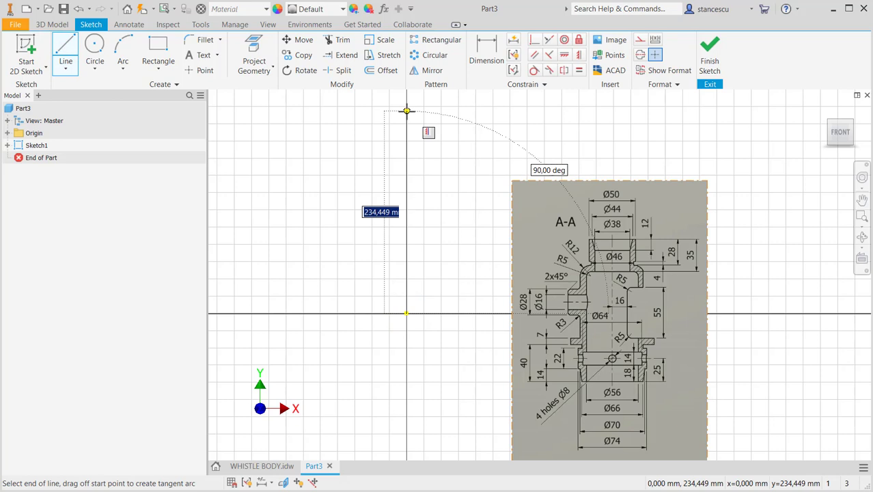
text(1)
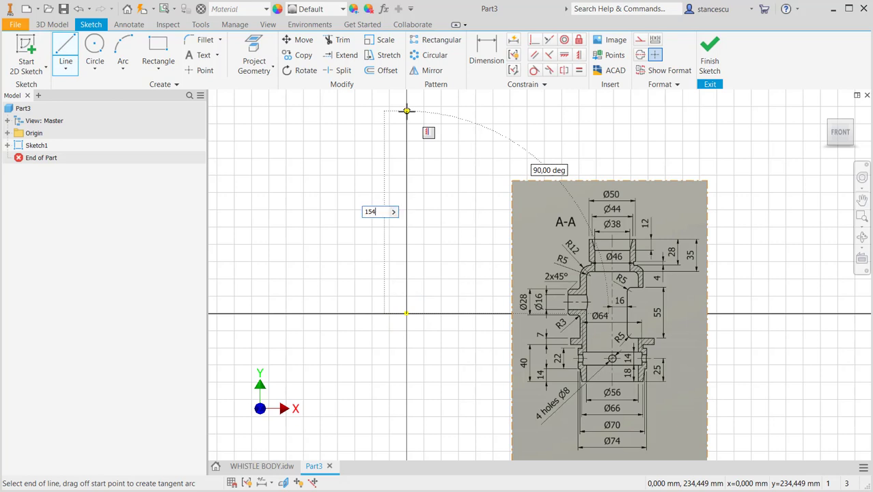
text(54)
key(Return)
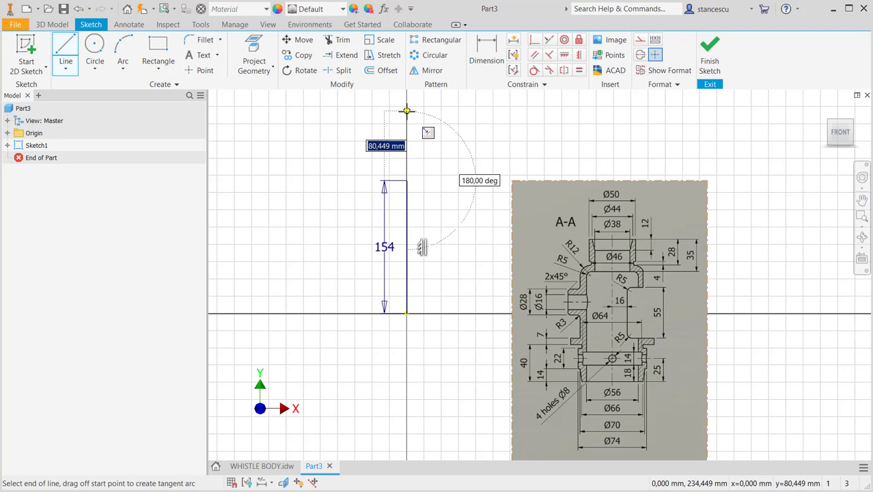
key(Escape)
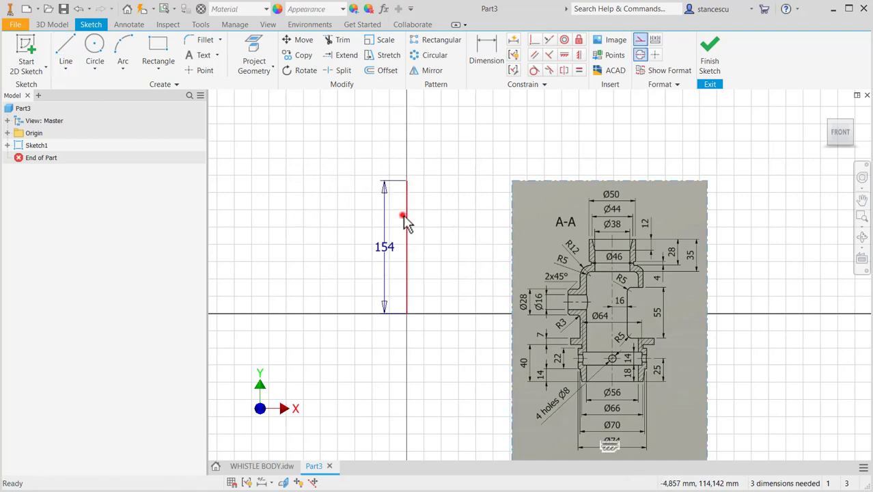
Step: Convert the vertical 154 mm line at the sketch origin to a centerline
click(403, 218)
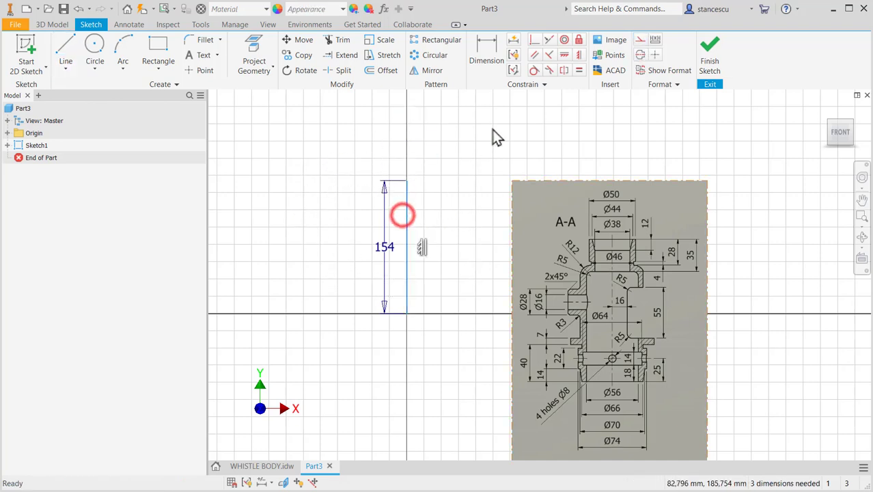
click(640, 56)
click(440, 164)
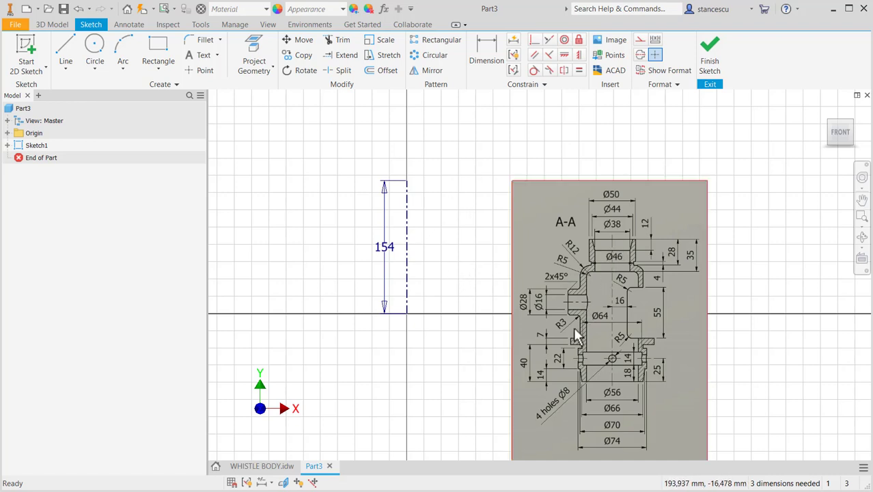
Step: Move the section image over the sketch so that the drawn body's axis lies on the 154 mm centerline
mouse_move(573, 326)
mouse_down()
mouse_move(353, 257)
mouse_move(361, 241)
mouse_move(371, 264)
mouse_move(369, 244)
mouse_move(370, 261)
mouse_move(426, 272)
mouse_move(526, 271)
mouse_move(439, 250)
mouse_move(396, 262)
mouse_move(405, 269)
mouse_up()
scroll(409, 258, up, 3)
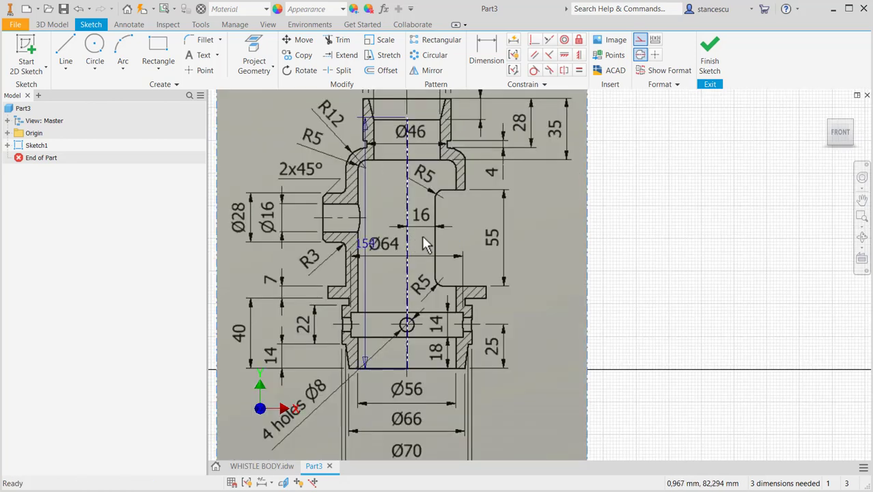
scroll(443, 239, down, 2)
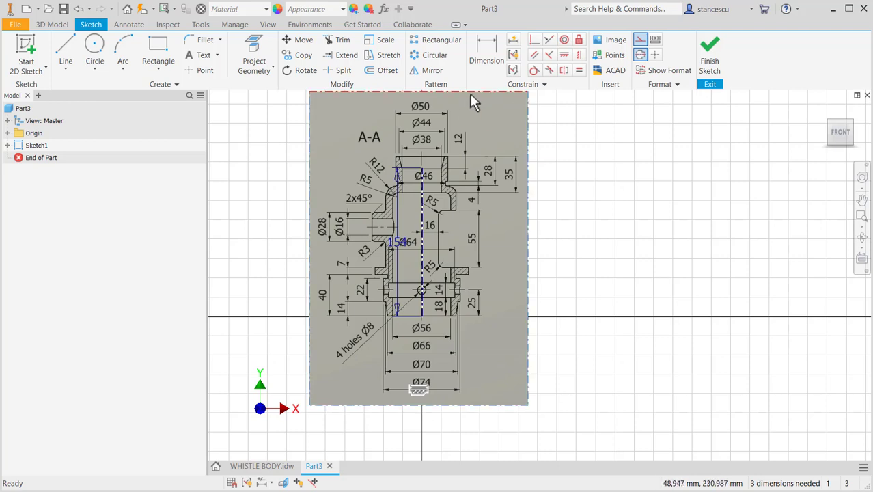
drag(471, 94, 473, 91)
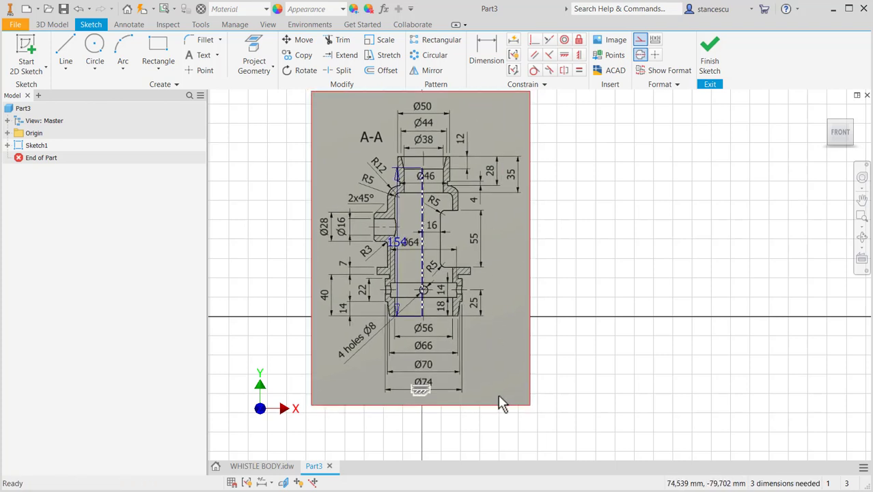
Step: Shrink the section image so the drawn body matches the 154 mm centerline's height, and realign its axis with that line
drag(524, 403, 506, 388)
drag(486, 301, 441, 308)
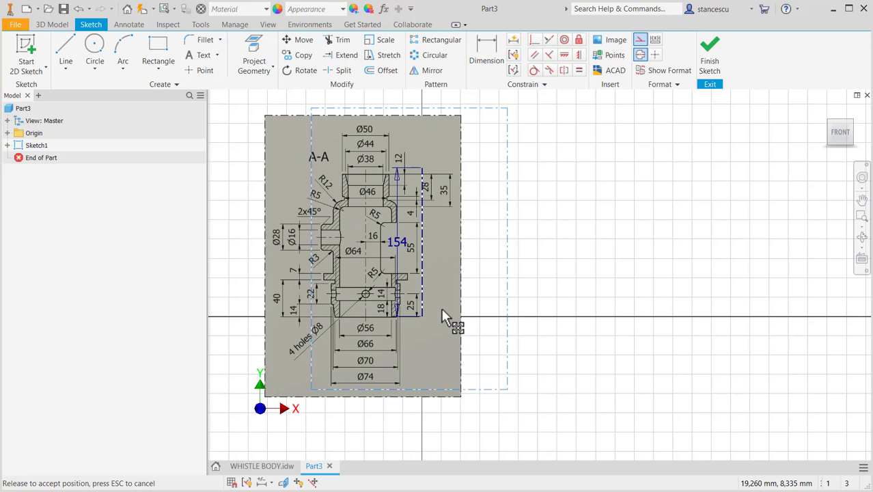
drag(442, 311, 444, 313)
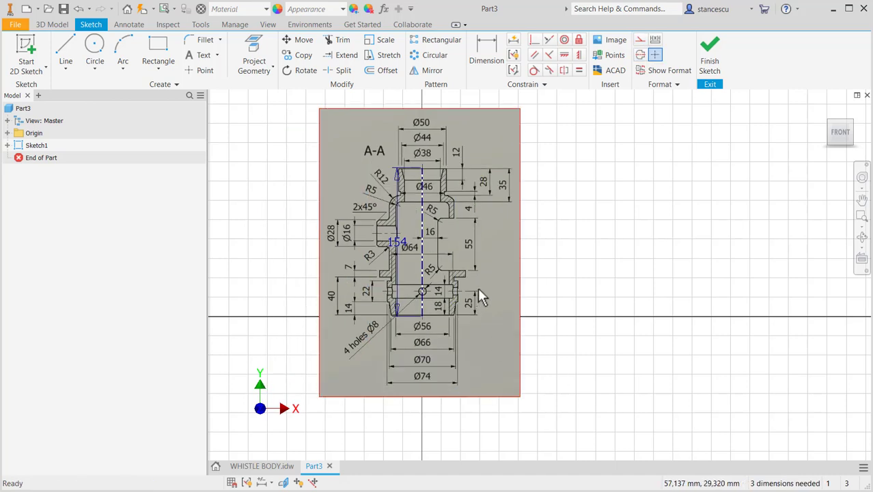
drag(482, 289, 484, 295)
scroll(434, 273, up, 3)
middle_drag(424, 238, 452, 339)
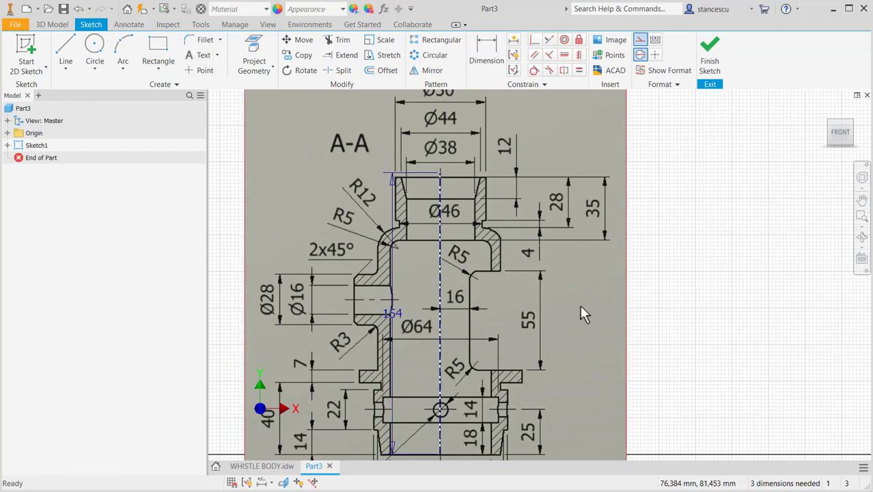
Step: Apply Fix constraints to the section image's border lines and hide all sketch constraint symbols
scroll(580, 304, down, 3)
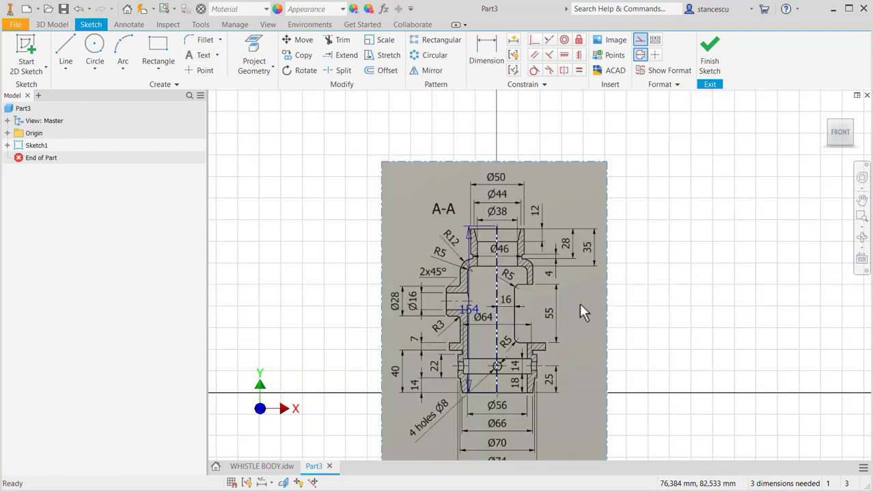
click(554, 162)
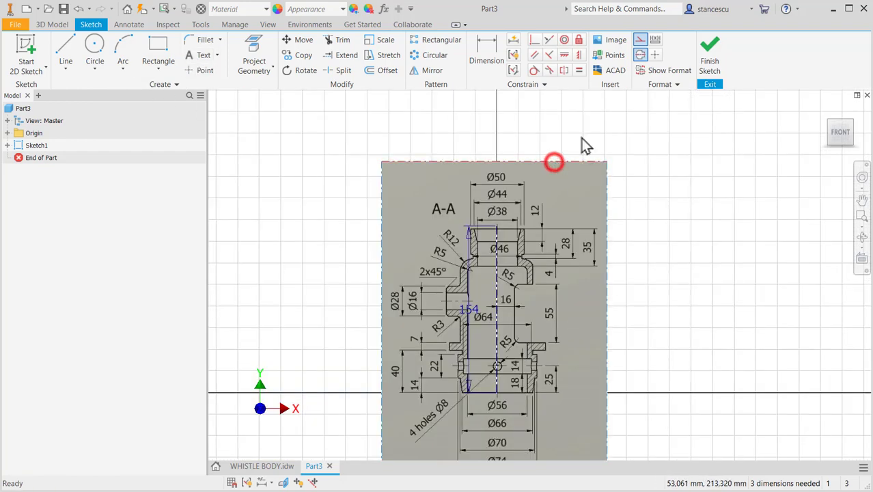
click(580, 40)
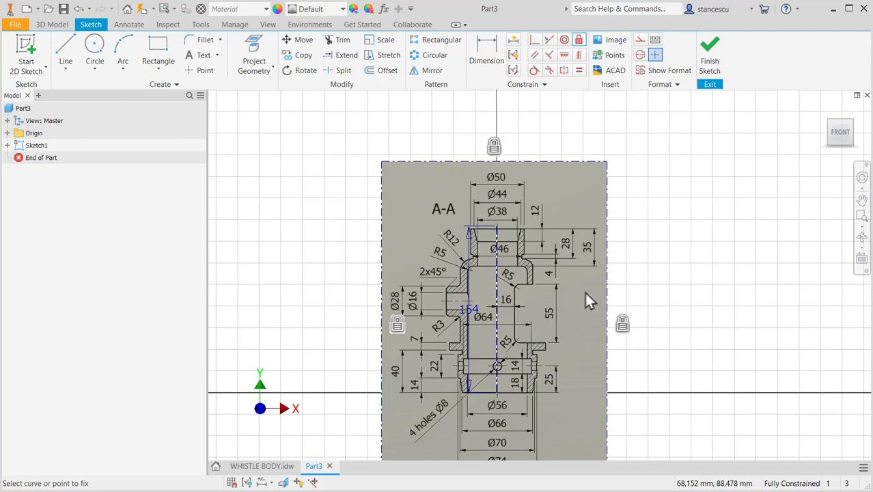
middle_drag(637, 273, 628, 231)
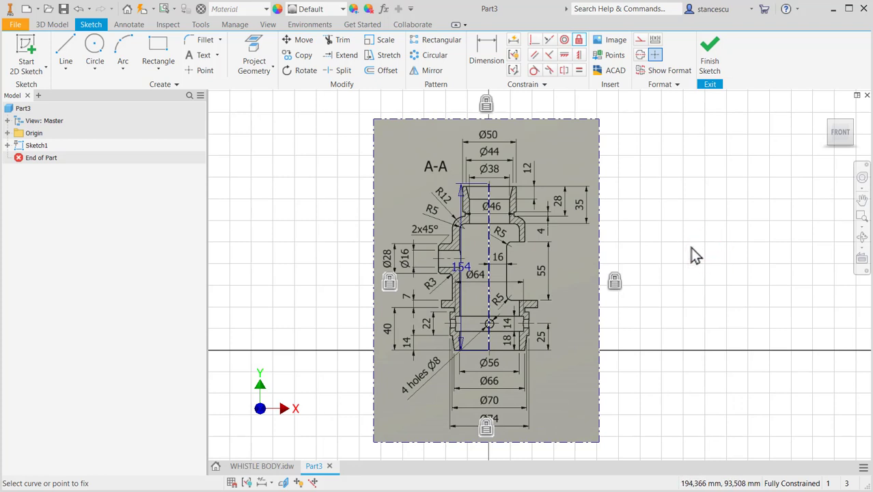
key(F9)
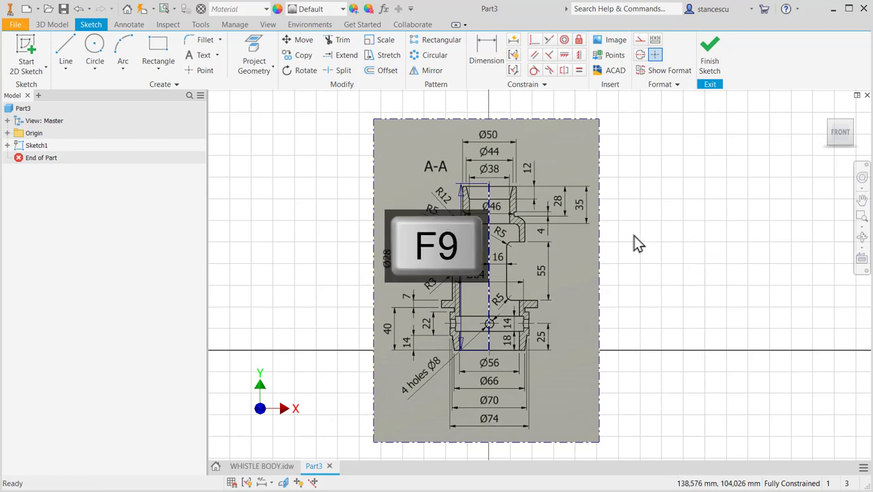
Step: Draw a line about 24 mm left from the centerline's upper end, then about 26 mm down along the neck's outer wall
scroll(466, 145, up, 3)
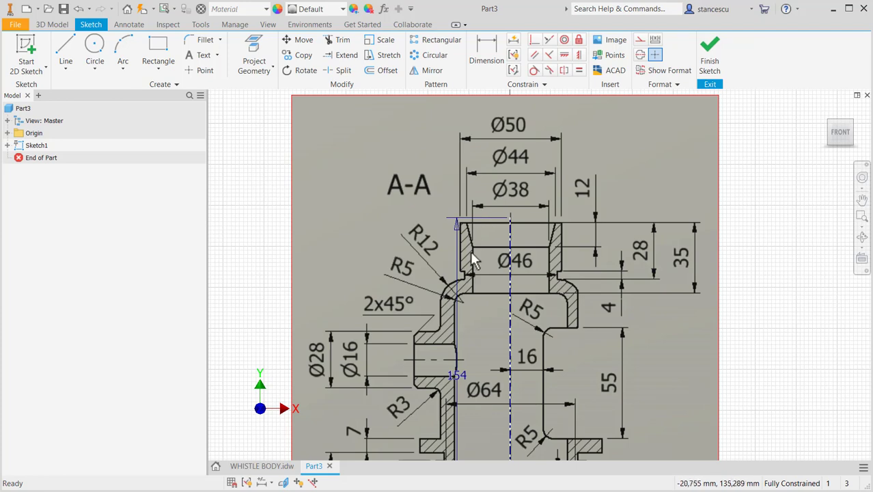
click(65, 43)
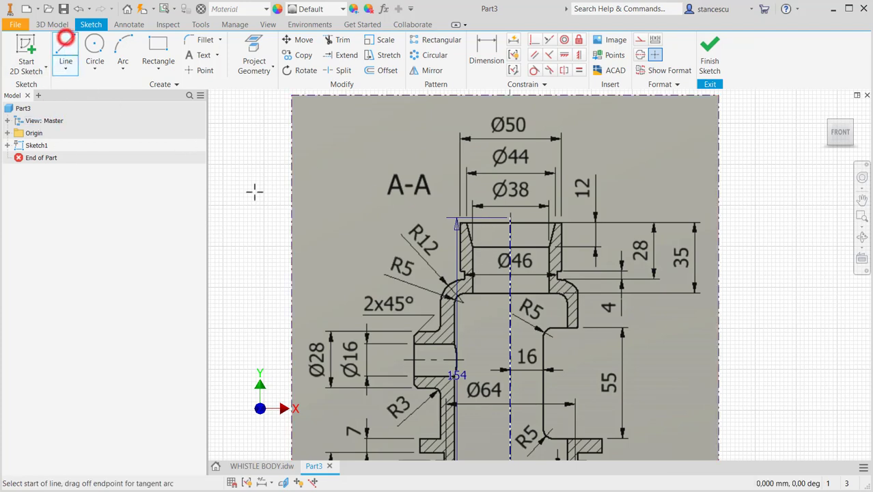
scroll(519, 232, up, 3)
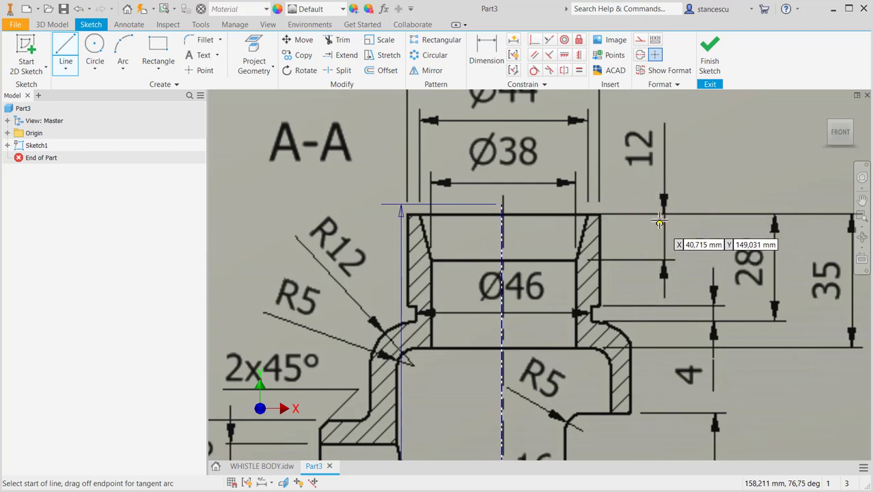
click(502, 203)
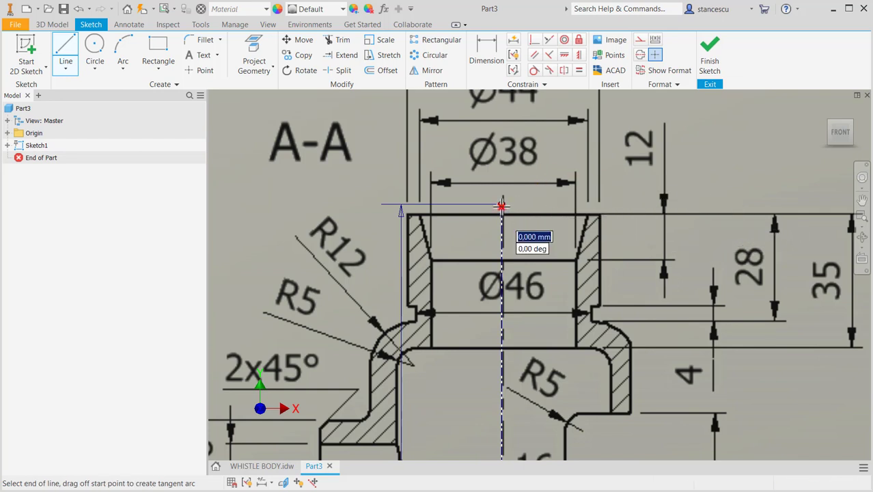
click(407, 203)
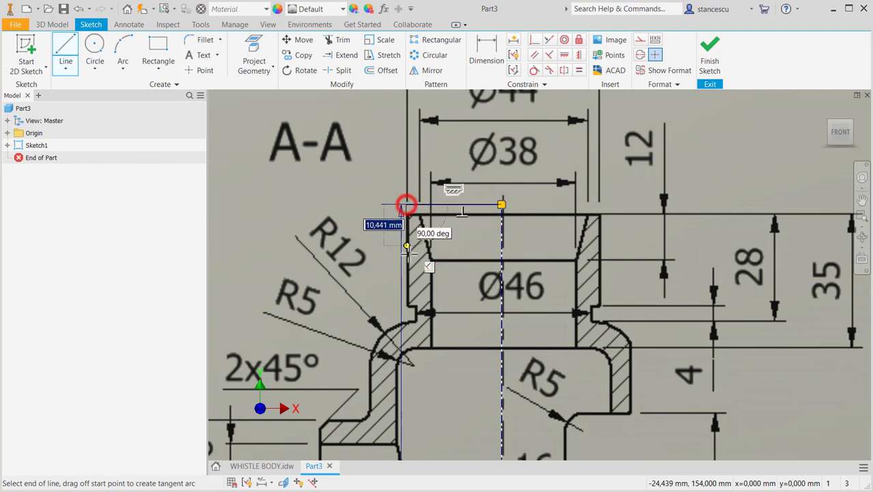
click(407, 305)
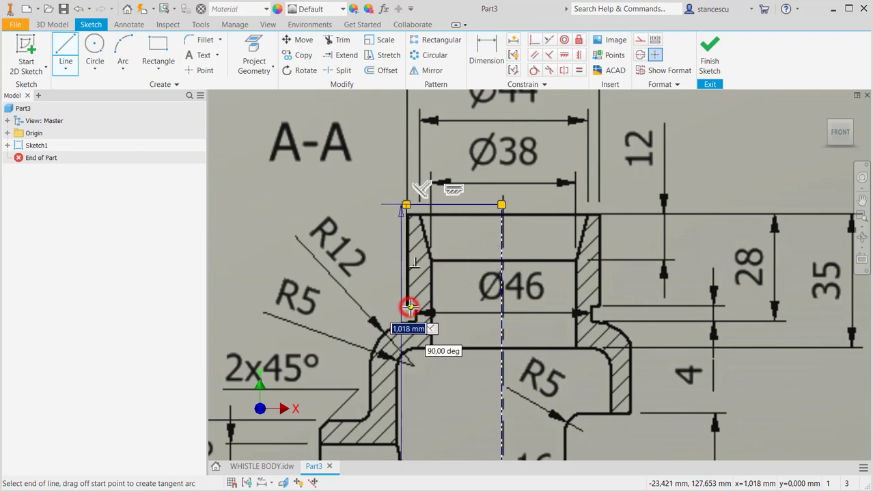
Step: Trace the neck groove with a line about 2 mm inward and one about 4 mm down, then end the line chain
click(415, 306)
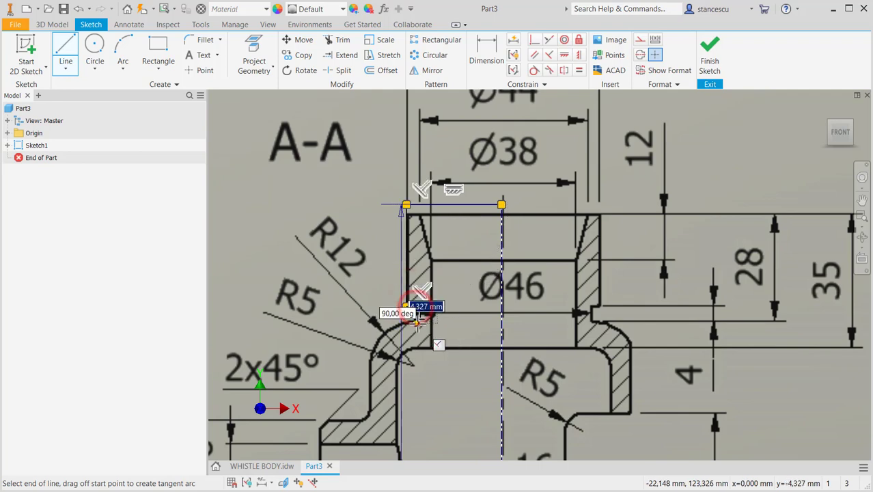
scroll(410, 320, down, 5)
scroll(396, 278, down, 3)
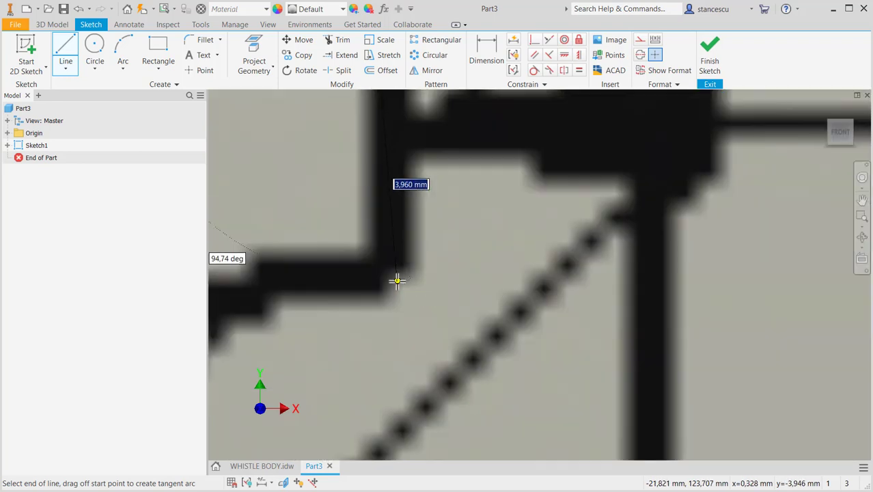
scroll(396, 280, up, 2)
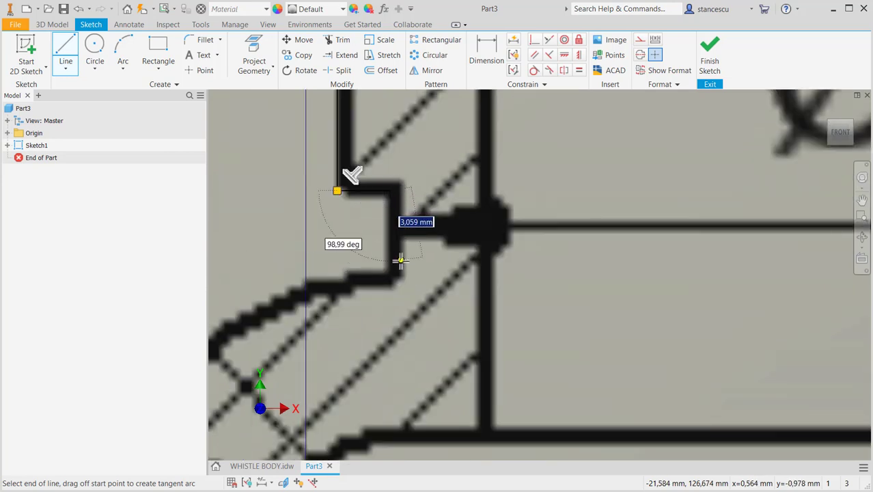
click(397, 277)
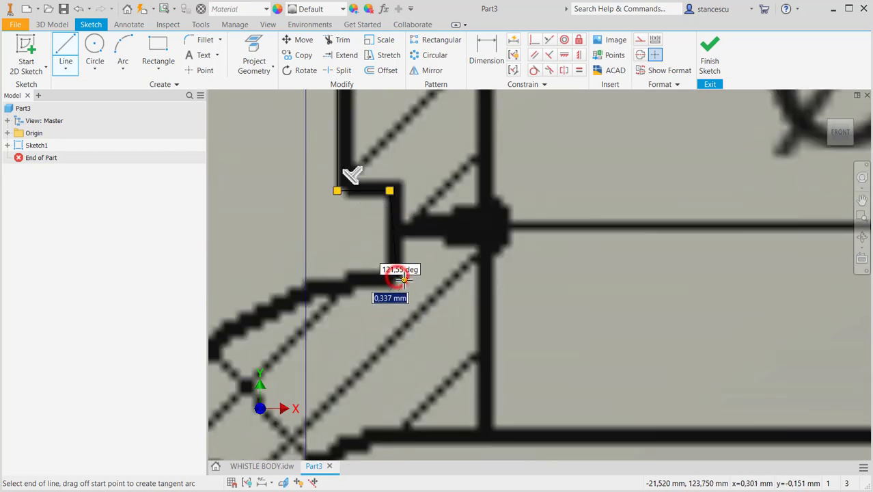
middle_drag(404, 280, 420, 268)
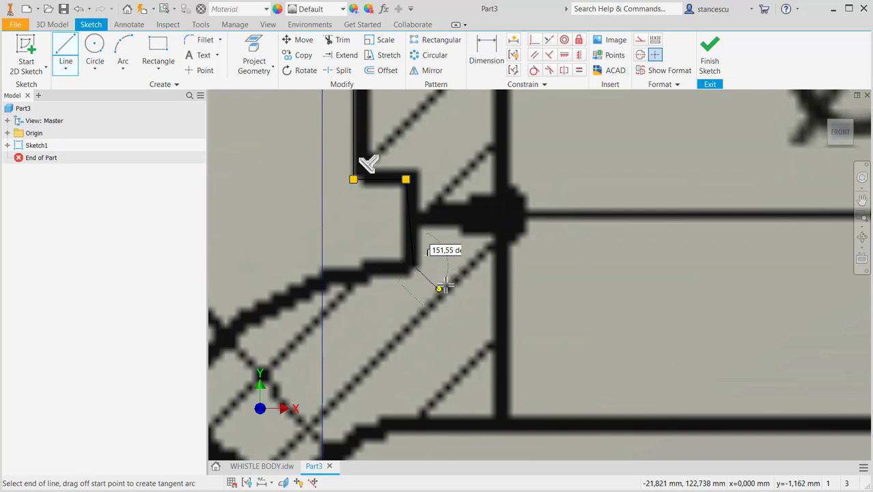
key(Escape)
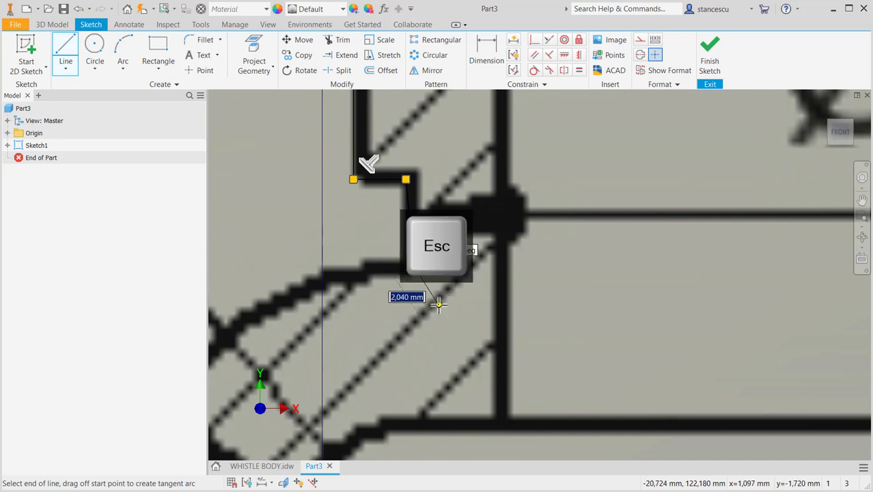
Step: Start a line at the sketch origin and draw the body's bottom edge about 32 mm to the left
mouse_move(450, 326)
middle_down()
mouse_move(637, 194)
mouse_move(542, 296)
mouse_move(597, 202)
middle_up()
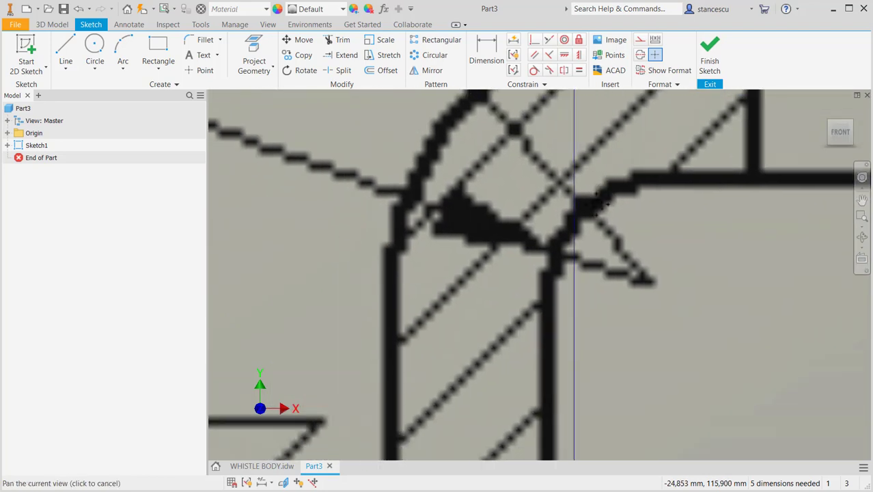
scroll(588, 277, down, 10)
scroll(591, 300, up, 8)
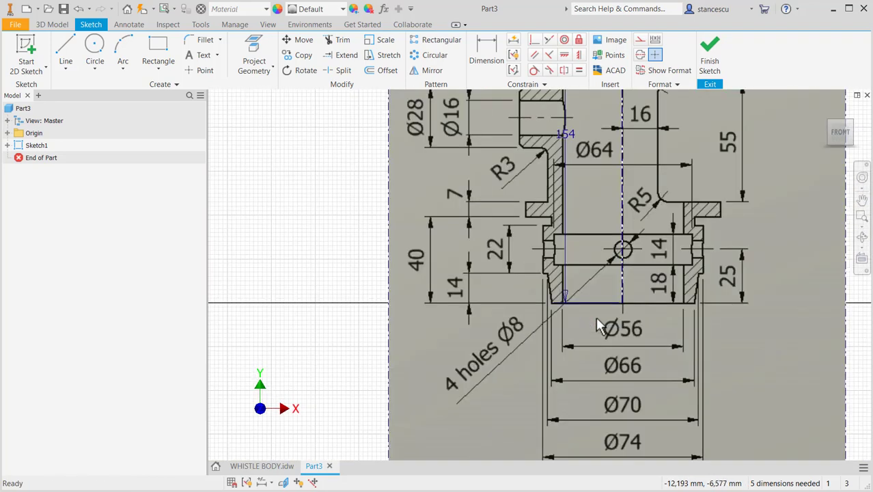
click(66, 49)
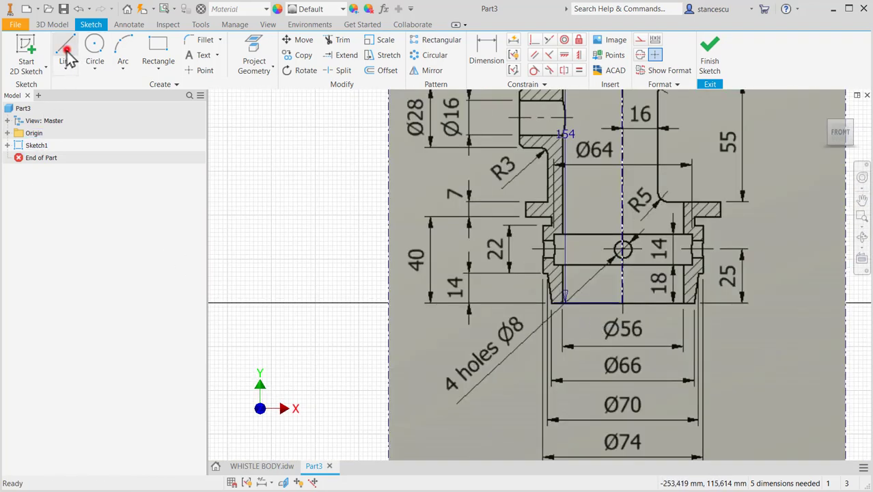
click(622, 302)
scroll(553, 302, up, 3)
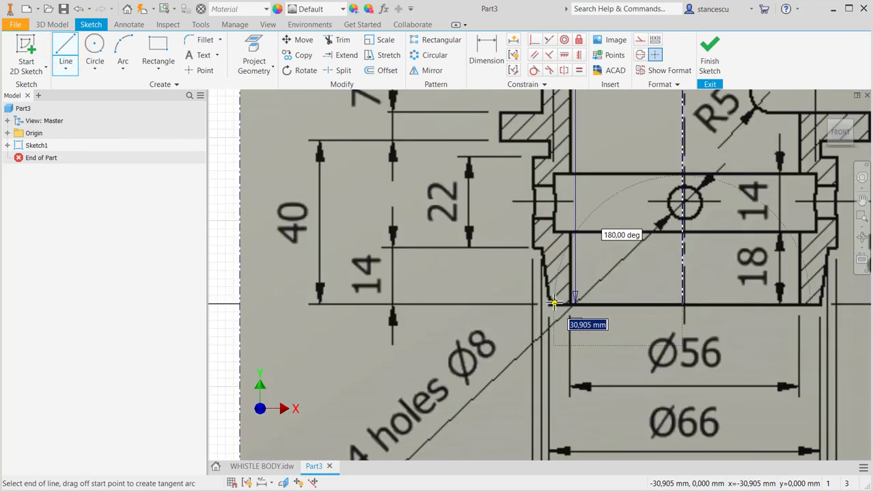
click(550, 303)
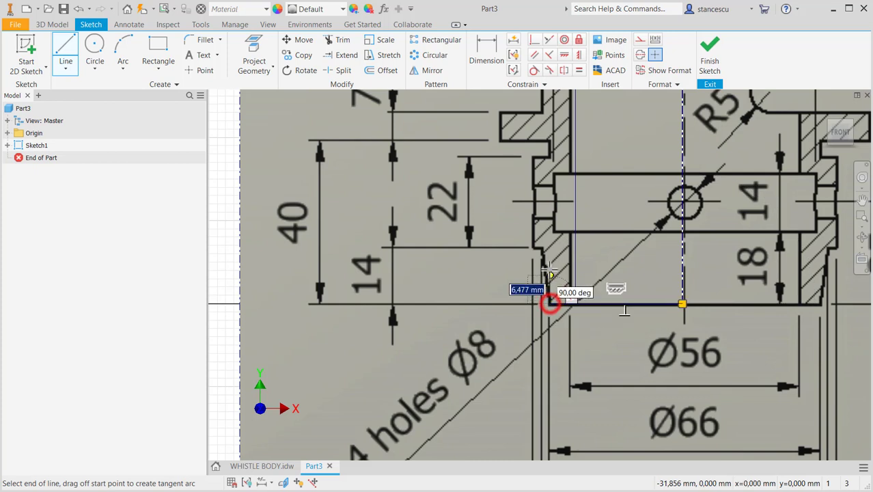
Step: Continue the lower outline with a sloped line about 13 mm high, a ledge about 2 mm outward and a vertical line about 22 mm up
scroll(542, 250, up, 3)
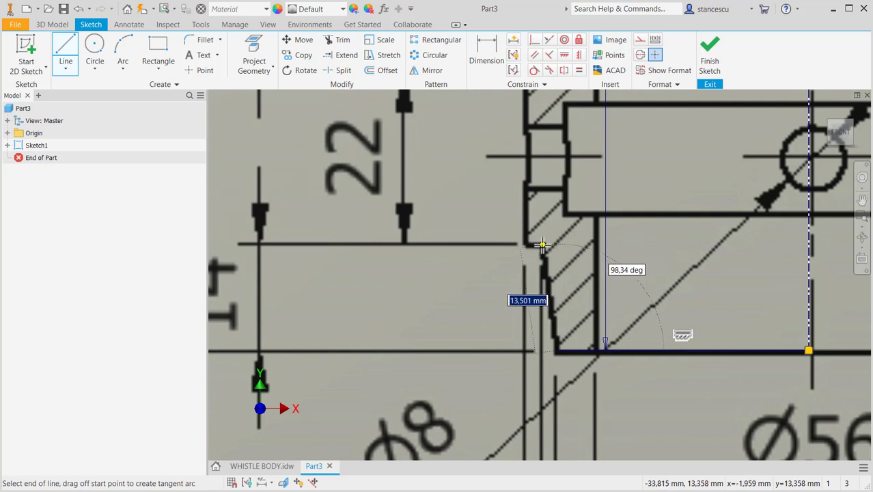
click(542, 245)
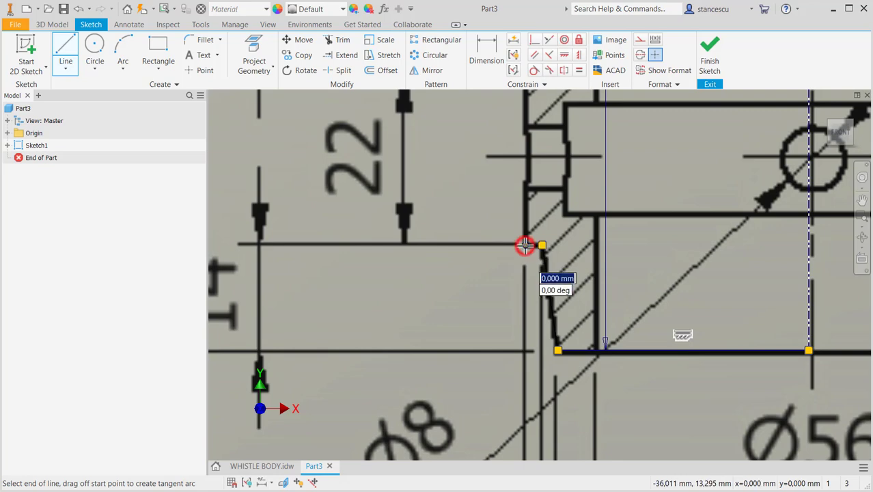
scroll(519, 164, down, 3)
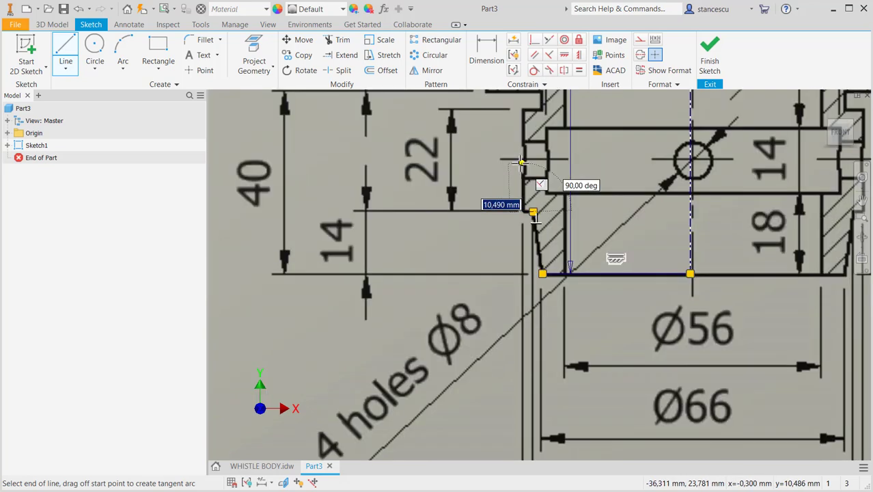
scroll(527, 203, up, 3)
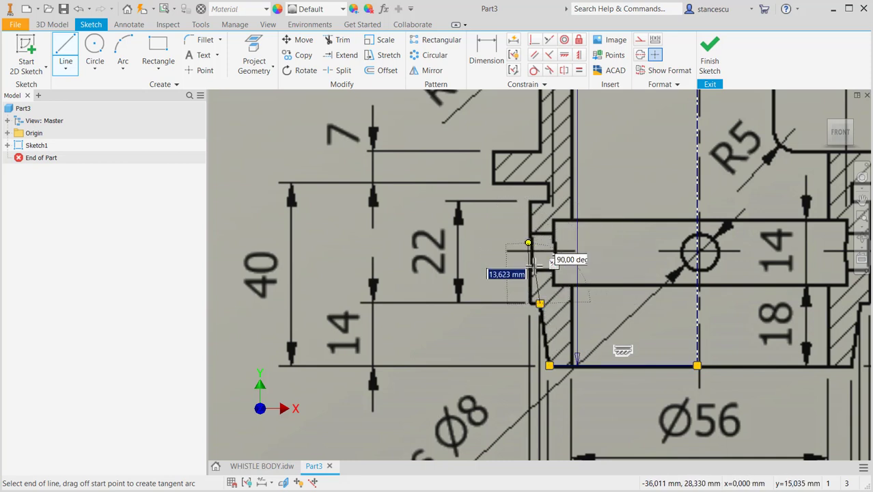
click(540, 304)
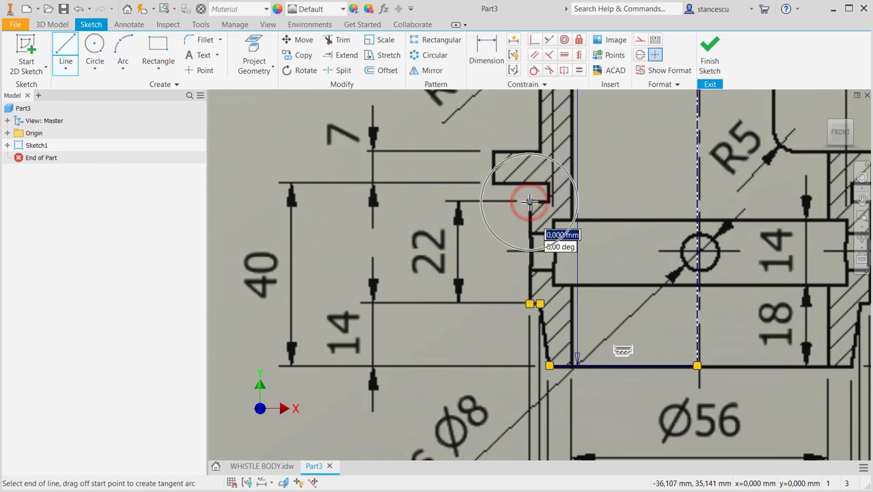
Step: Finish the lower outer wall and trace the groove above it with a line about 4 mm inward and one about 4 mm up
click(530, 201)
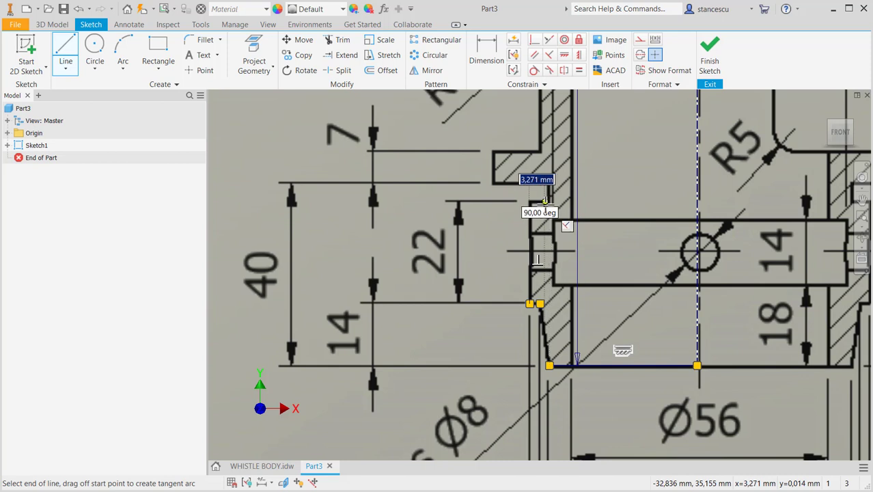
click(550, 202)
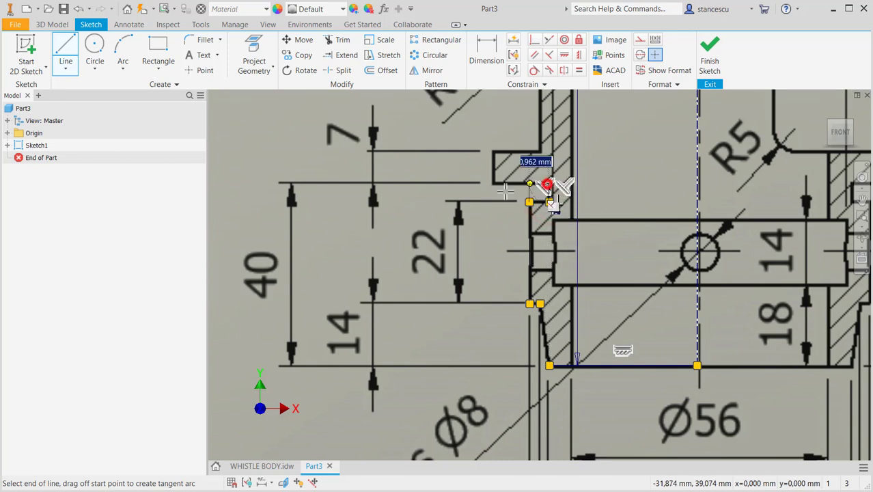
click(549, 184)
Step: Trace the flange with lines about 12 mm outward, about 7 mm up and about 10 mm back inward
click(491, 182)
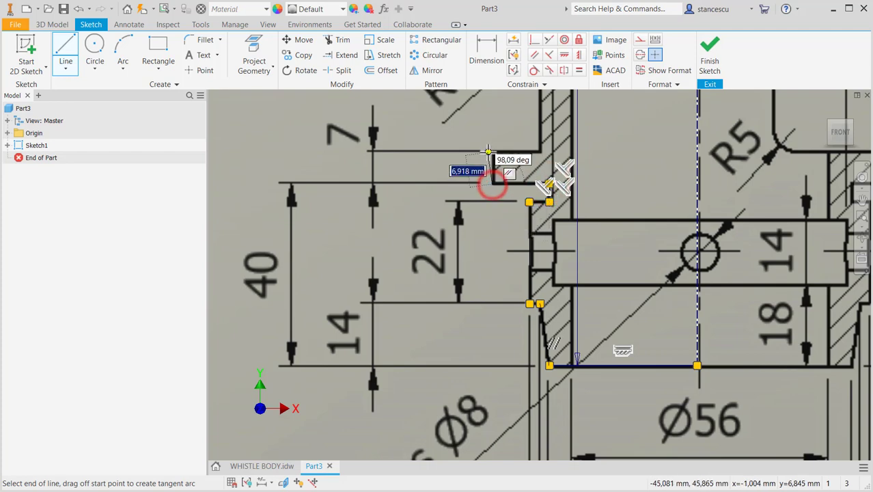
click(491, 150)
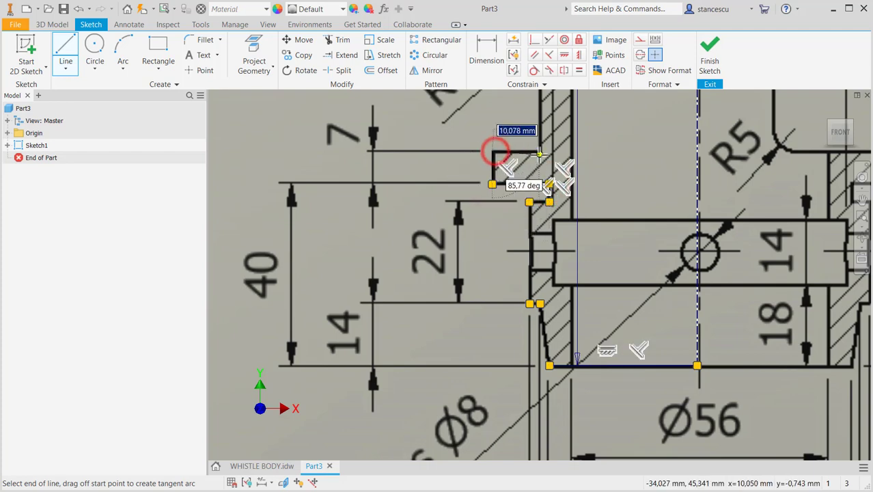
click(539, 151)
Step: Draw the body's outer wall about 68 mm up, add a tangent arc of about 11 mm radius to the neck groove, and end the line chain
scroll(539, 151, down, 3)
middle_drag(538, 151, 536, 360)
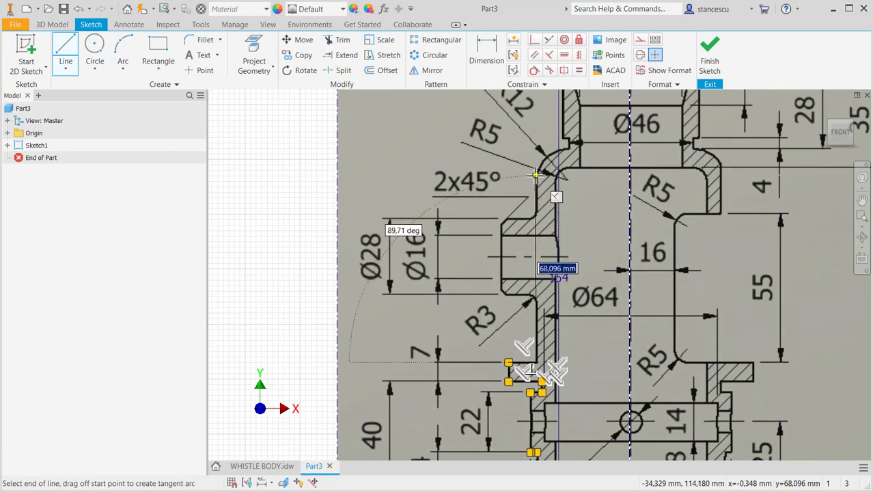
click(536, 178)
drag(536, 178, 566, 147)
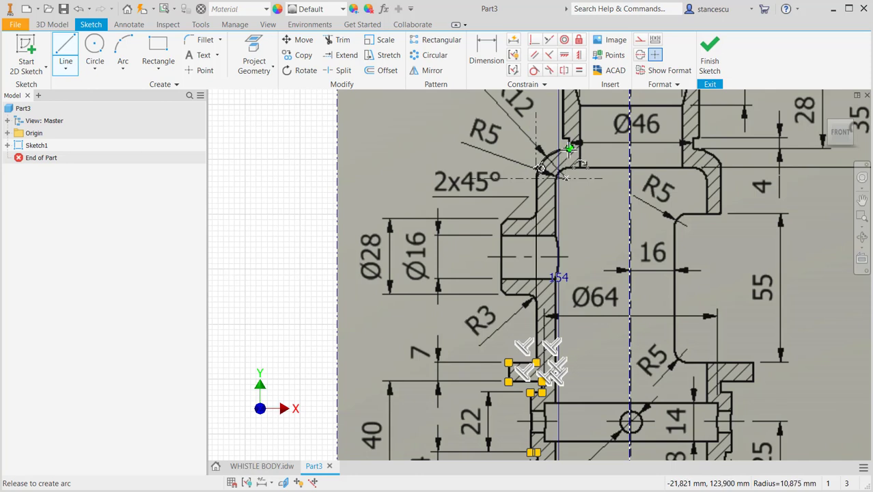
drag(569, 148, 569, 149)
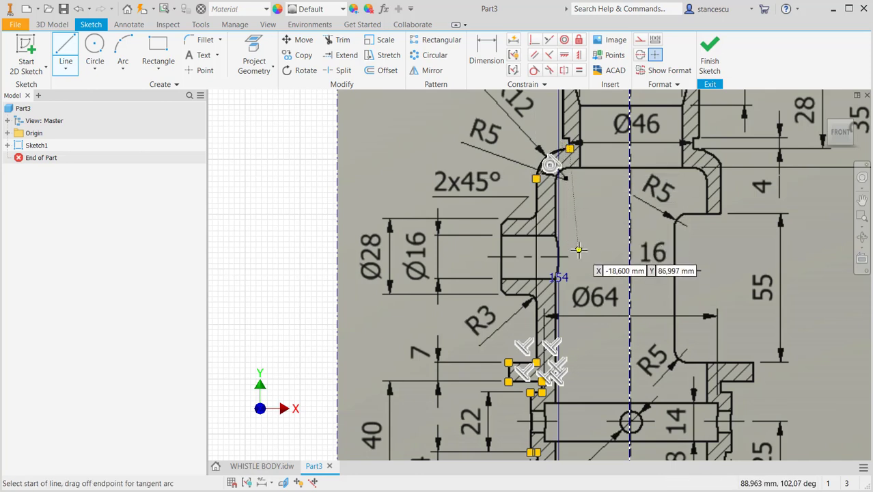
key(Escape)
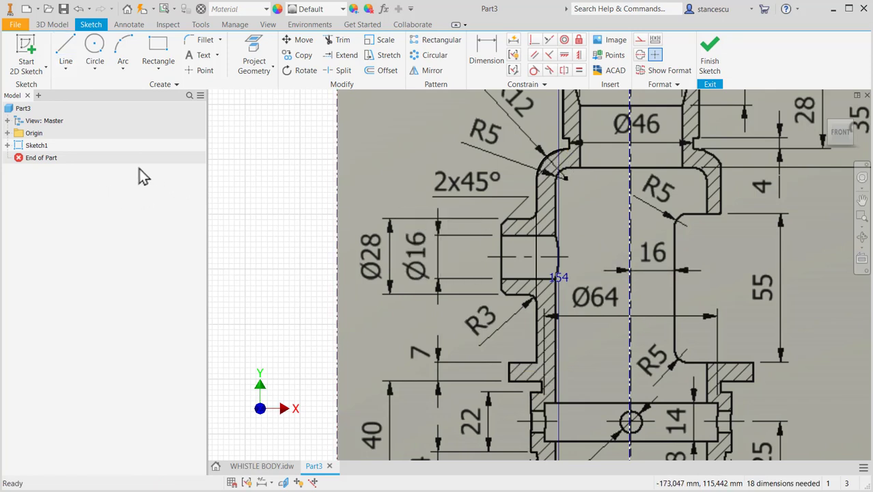
Step: Hide the section reference image belonging to the first sketch
click(7, 145)
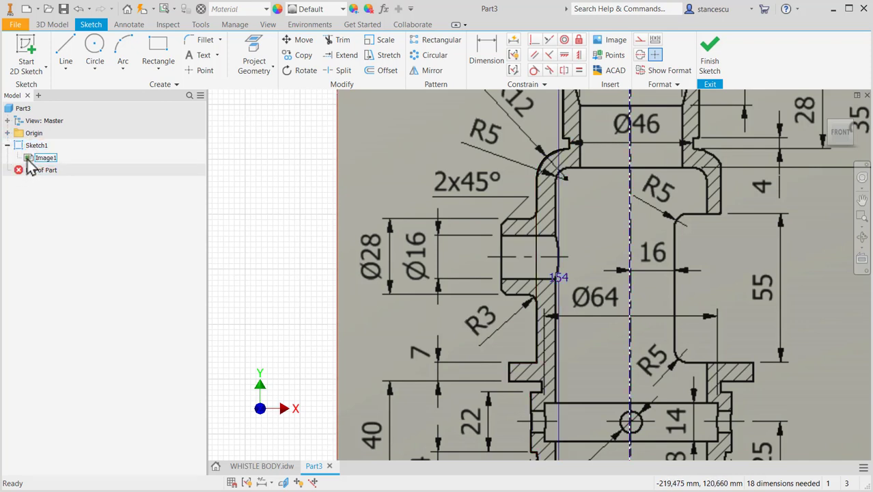
right_click(30, 168)
click(57, 290)
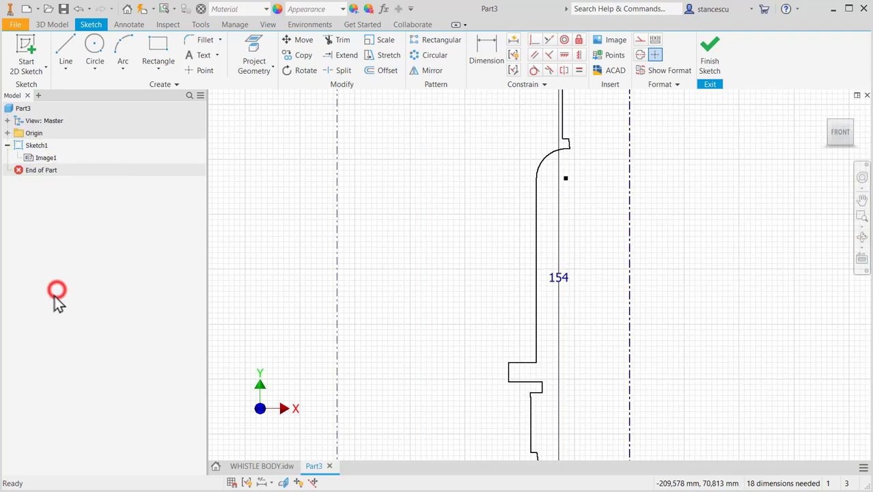
Step: Move the 154 mm overall height dimension well outside the profile, to its left
middle_drag(440, 311, 468, 224)
scroll(469, 225, down, 2)
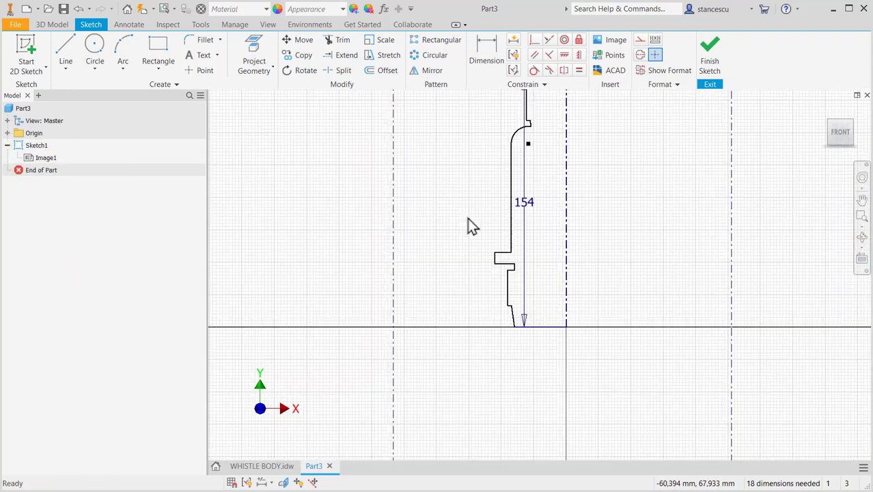
mouse_move(496, 196)
middle_down()
mouse_move(530, 250)
mouse_move(530, 291)
middle_up()
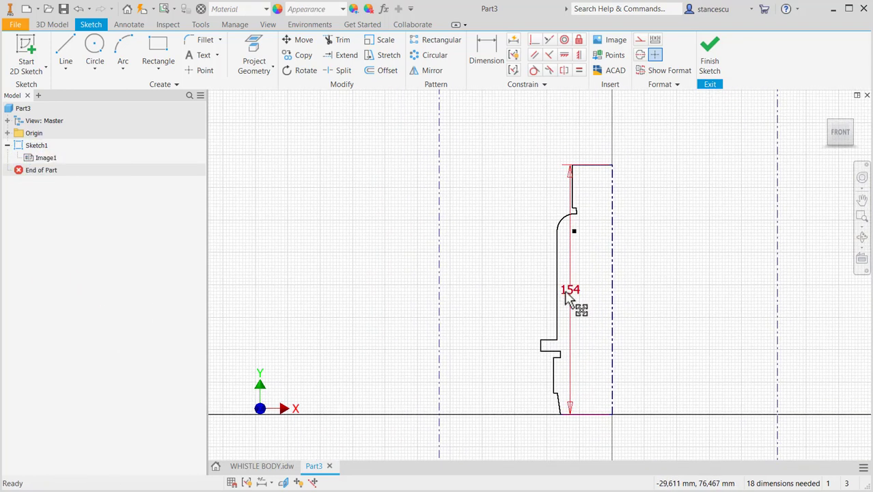
drag(569, 295, 385, 301)
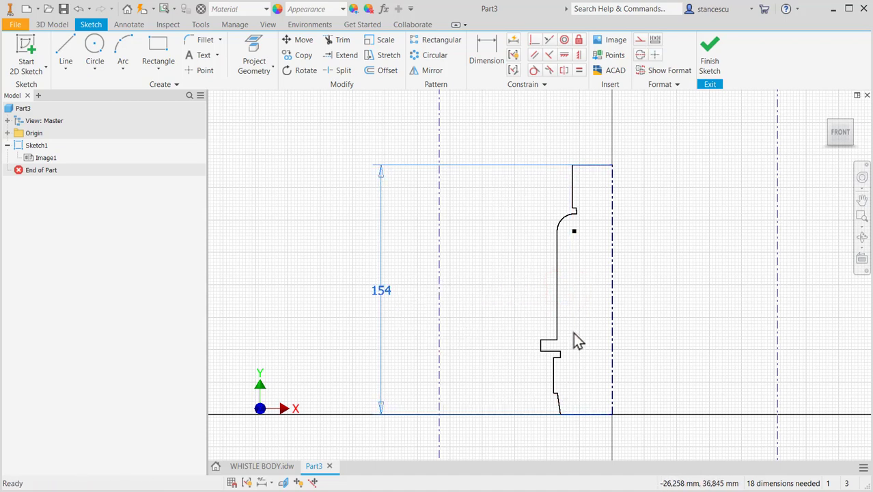
Step: Dismiss the save reminder and apply a vertical constraint to the slightly slanted outer wall line below the flange groove
scroll(575, 332, up, 3)
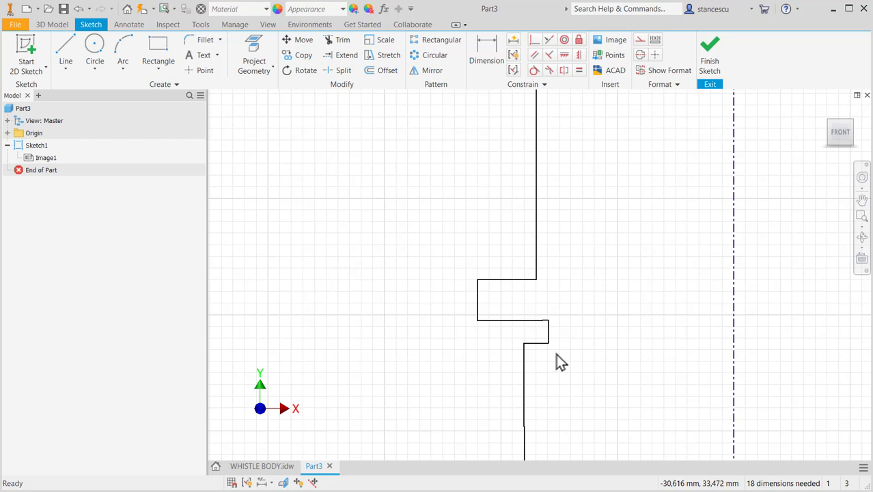
middle_drag(559, 362, 580, 251)
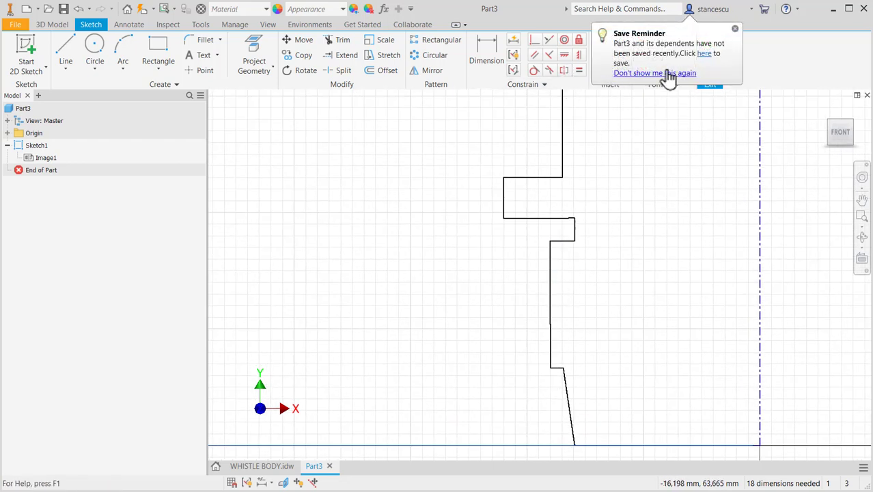
click(735, 29)
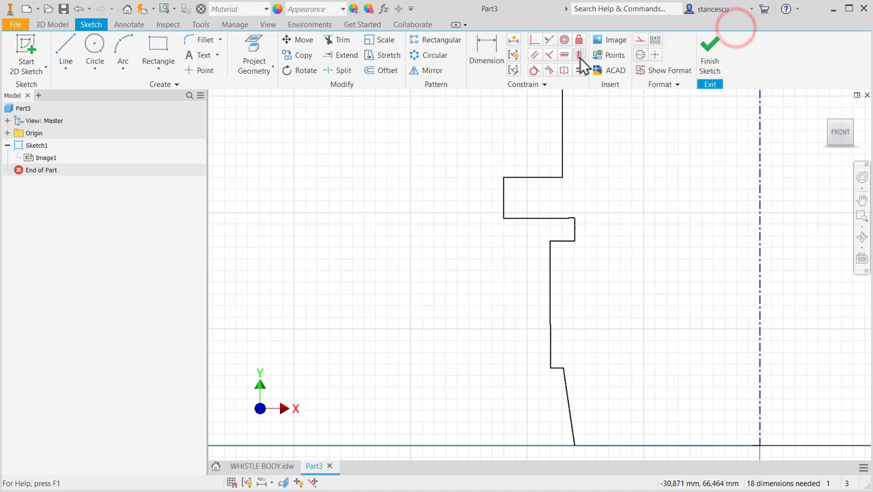
click(579, 54)
click(552, 332)
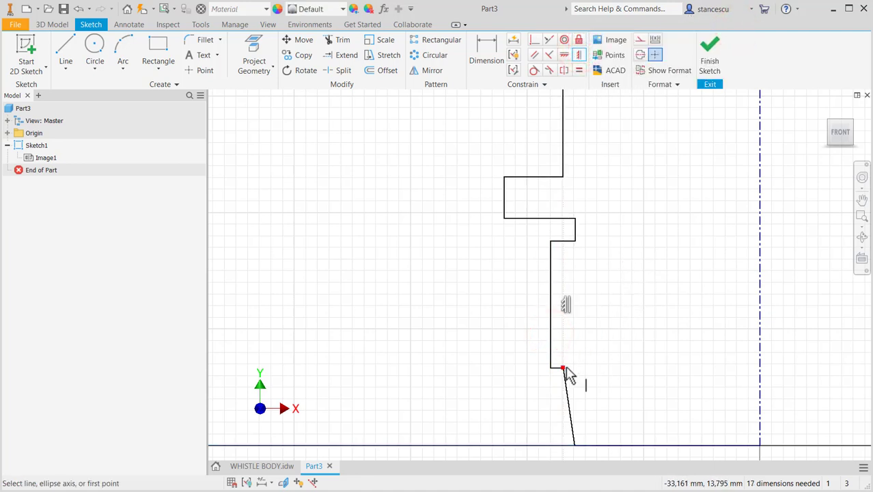
Step: Try a vertical constraint on the short ledge above the sloped lower line, and undo it
scroll(554, 382, up, 2)
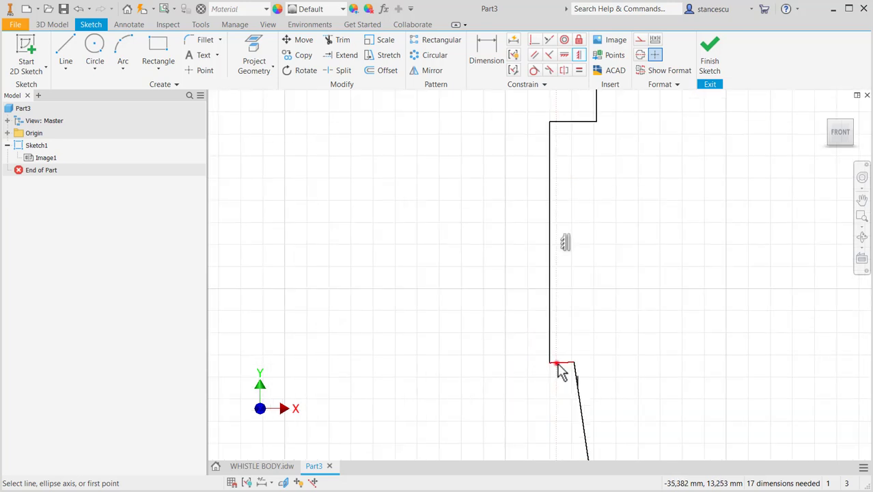
click(558, 369)
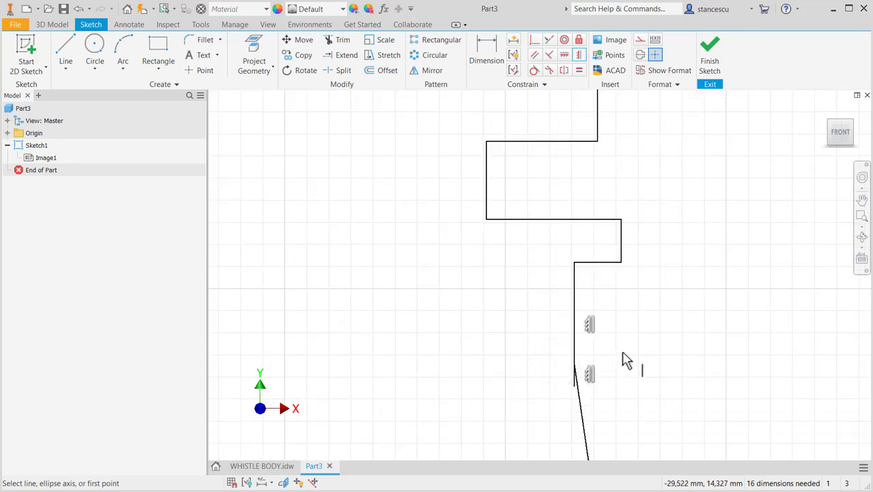
key(ctrl+z)
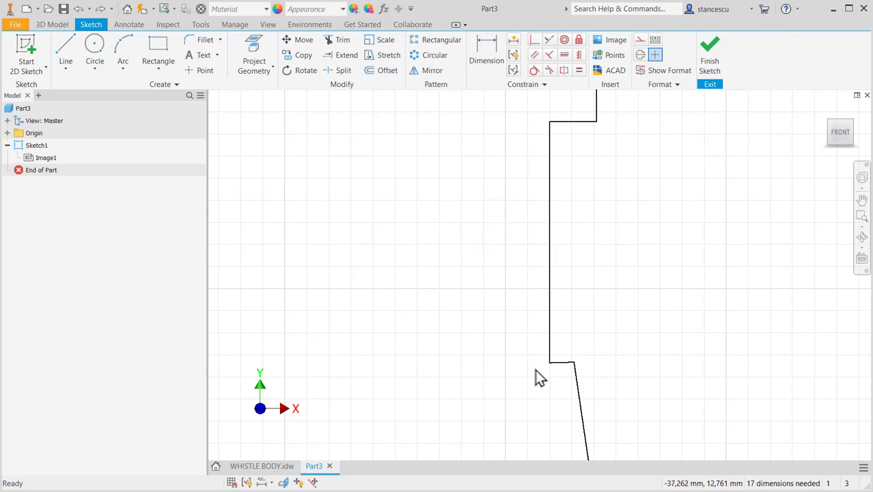
Step: Leave the constraint command and move the ledge's outer corner outward to widen the ledge above the sloped line
key(Escape)
drag(550, 362, 517, 362)
click(620, 349)
Step: Apply a vertical constraint to the short slanted line of the neck groove, just above the shoulder arc
scroll(620, 321, down, 3)
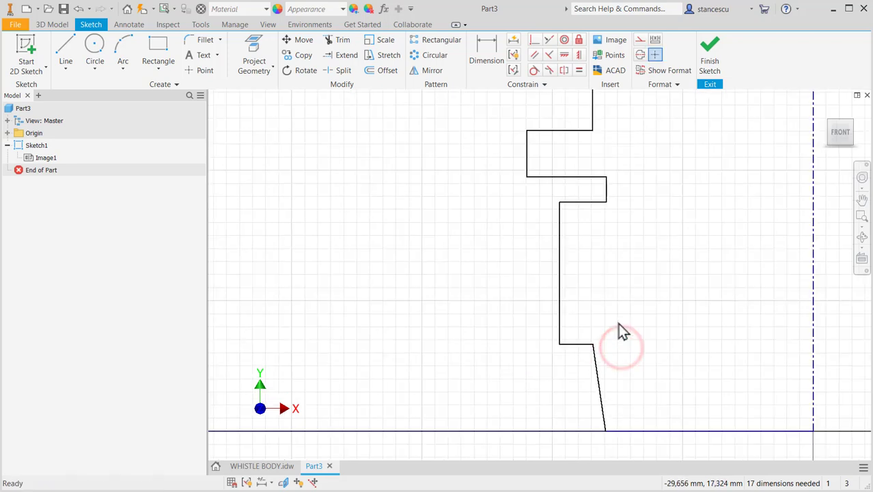
middle_drag(620, 265, 624, 384)
scroll(618, 291, down, 3)
middle_drag(638, 182, 655, 367)
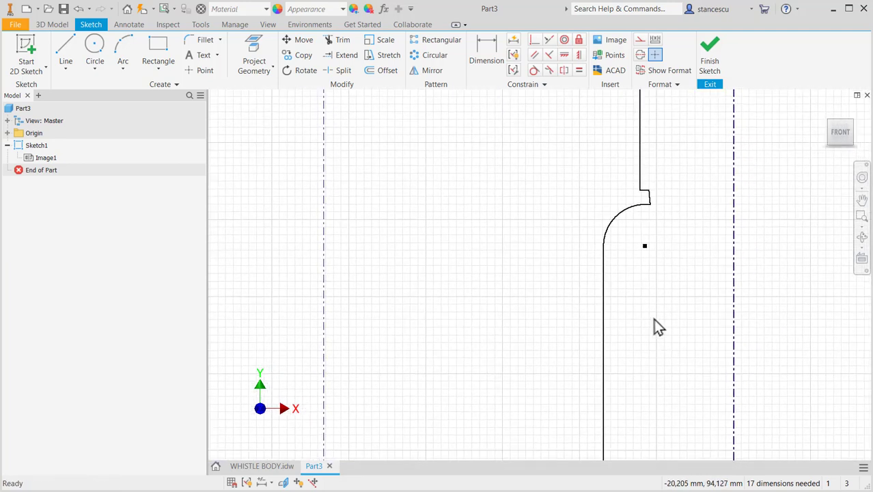
scroll(679, 202, up, 3)
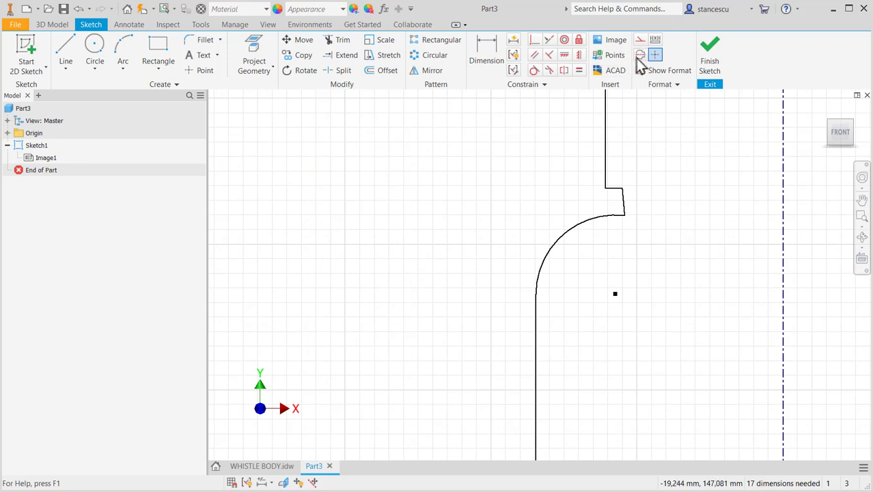
click(576, 57)
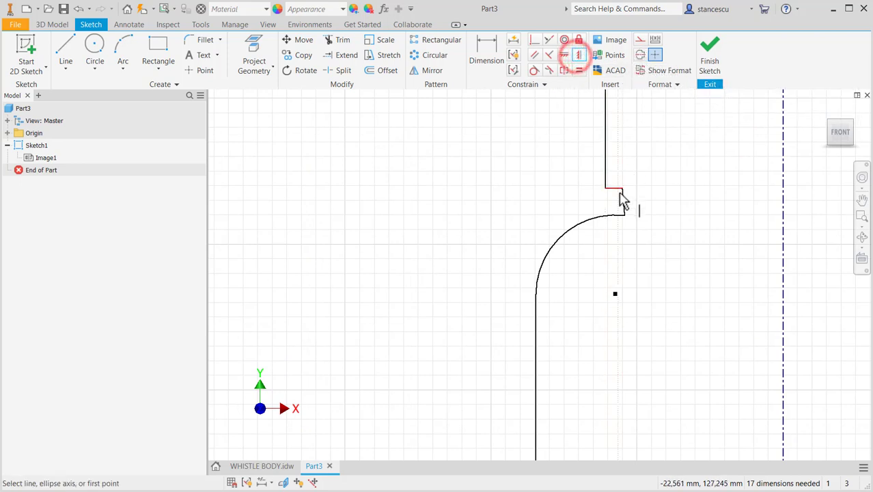
click(619, 196)
Step: Consult section A-A in WHISTLE BODY.idw, and dimension the neck's outer wall about the centerline in Part3 as a 50 mm diameter
scroll(666, 229, down, 2)
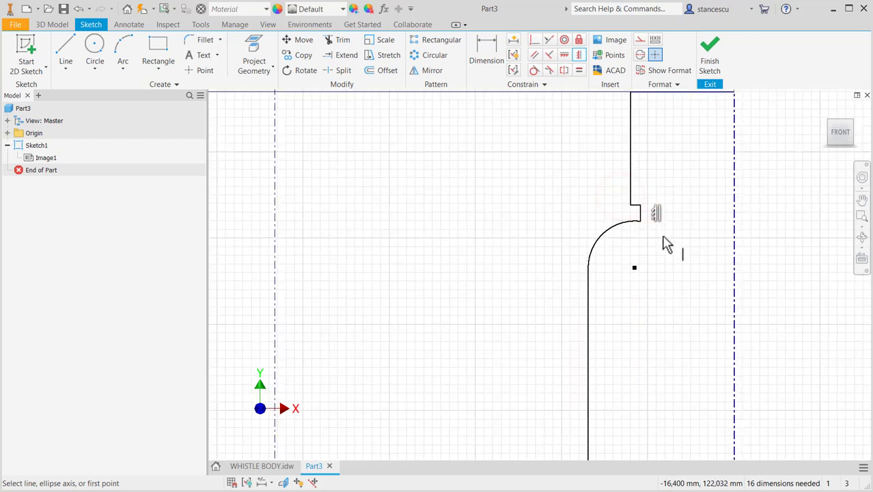
mouse_move(656, 239)
middle_down()
mouse_move(628, 237)
mouse_move(594, 279)
middle_up()
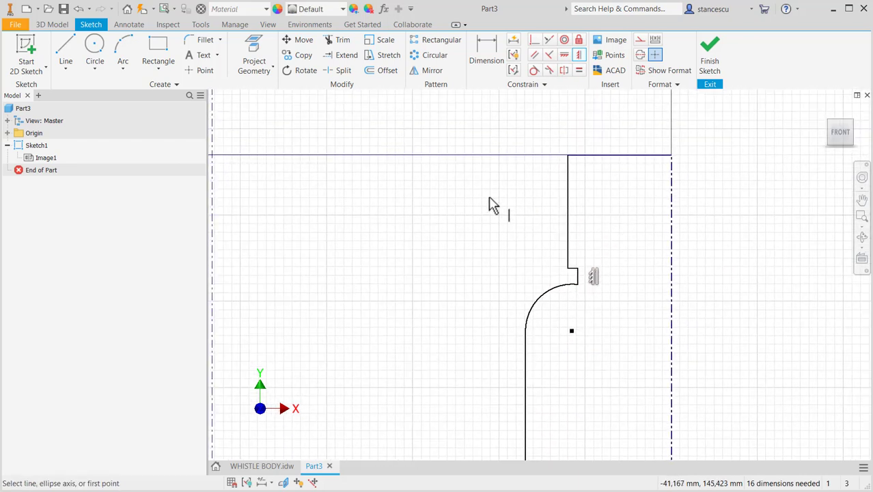
click(254, 466)
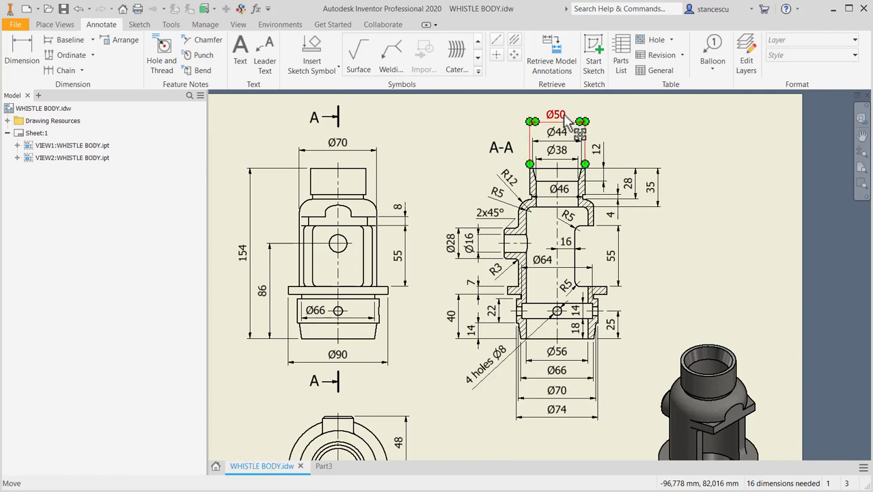
scroll(554, 130, up, 3)
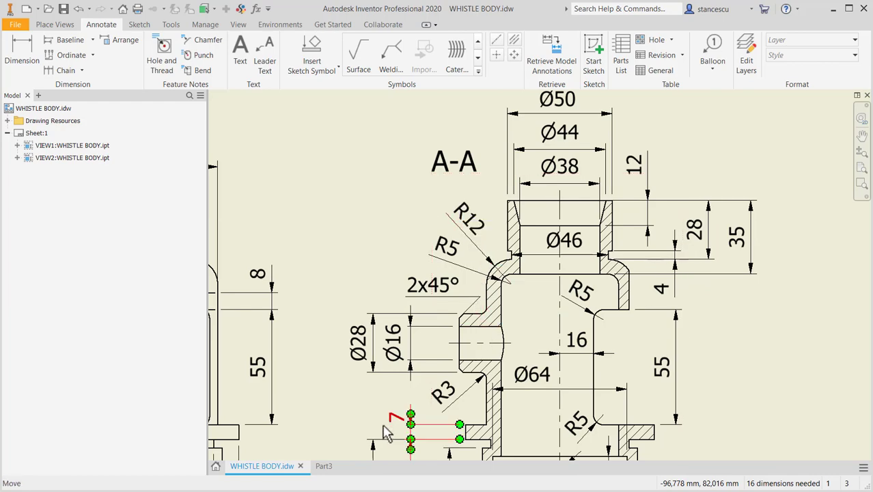
click(326, 467)
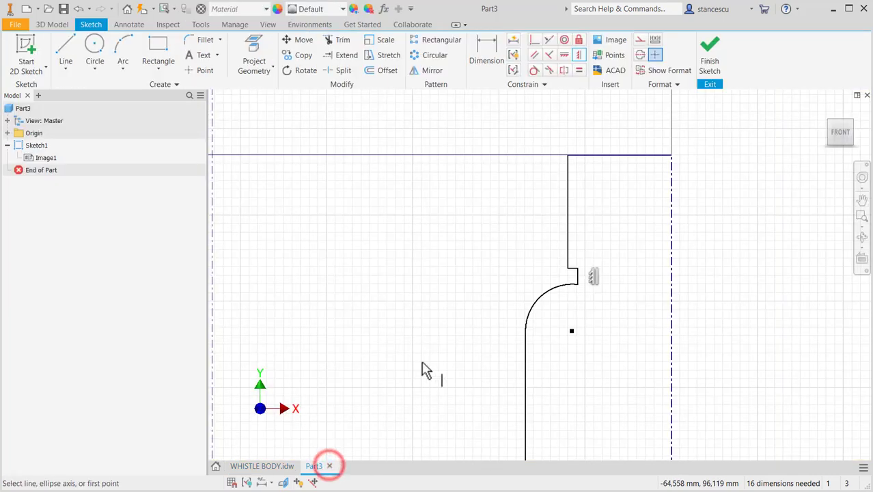
click(495, 54)
click(569, 202)
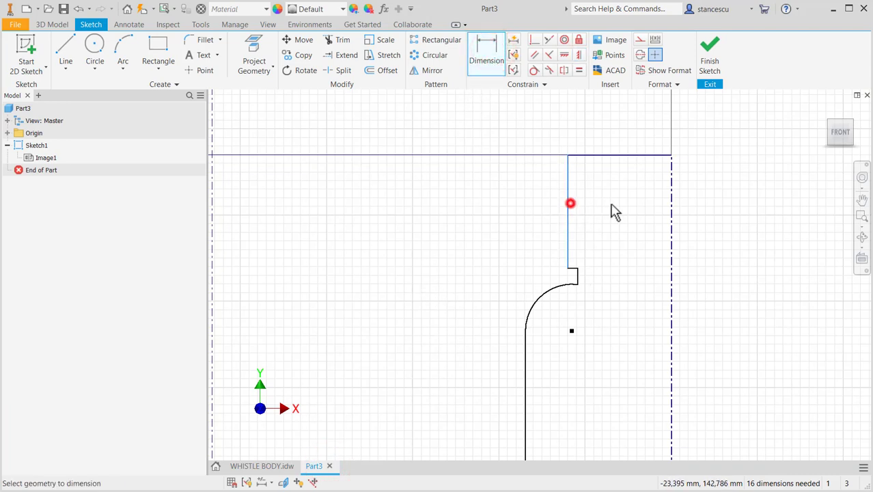
click(672, 205)
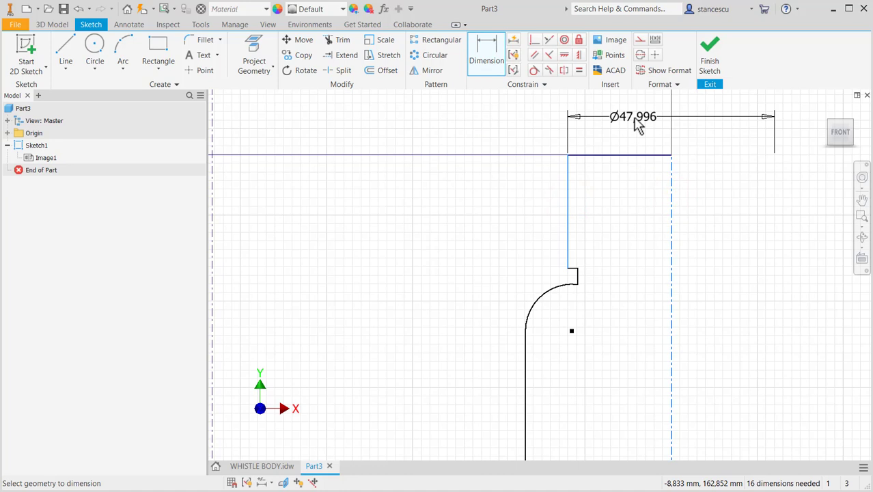
click(637, 126)
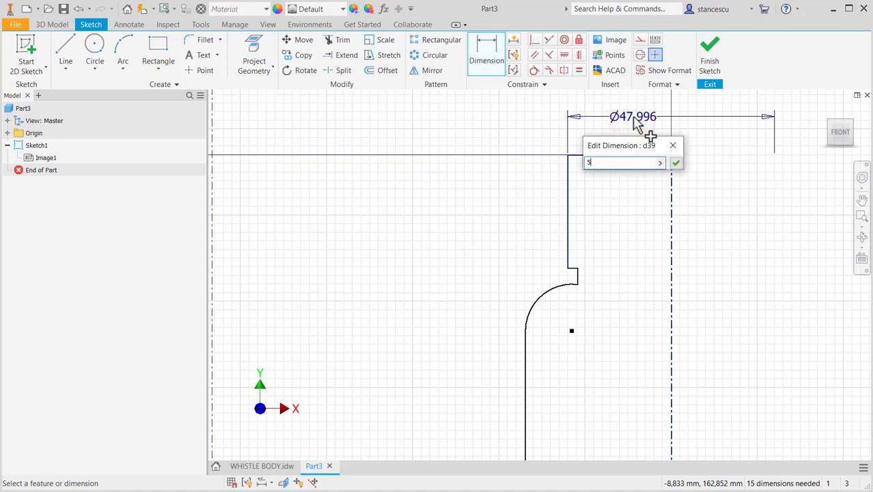
key(Return)
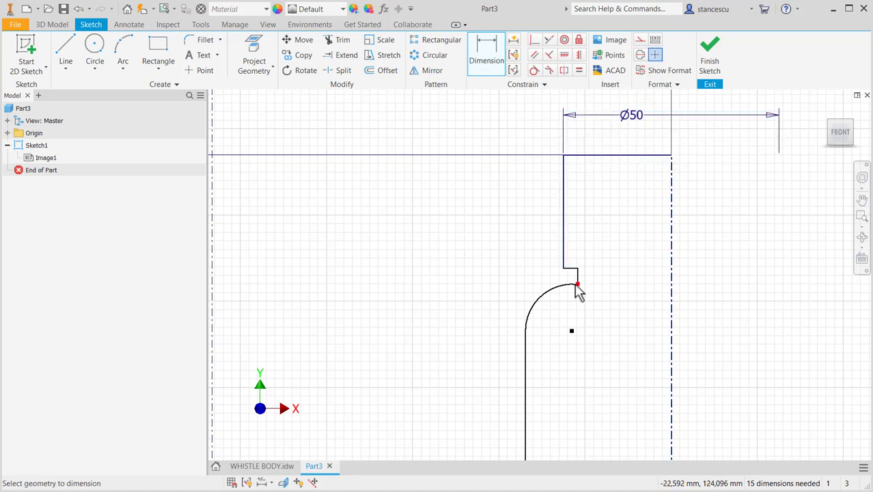
Step: Dimension the height from the profile's top edge down to the bottom corner of the neck groove as 28 mm
click(577, 285)
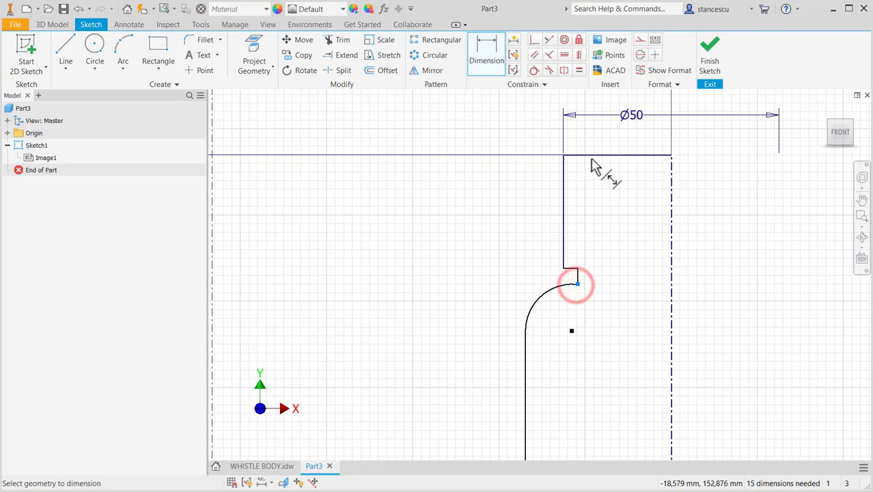
click(591, 157)
click(480, 219)
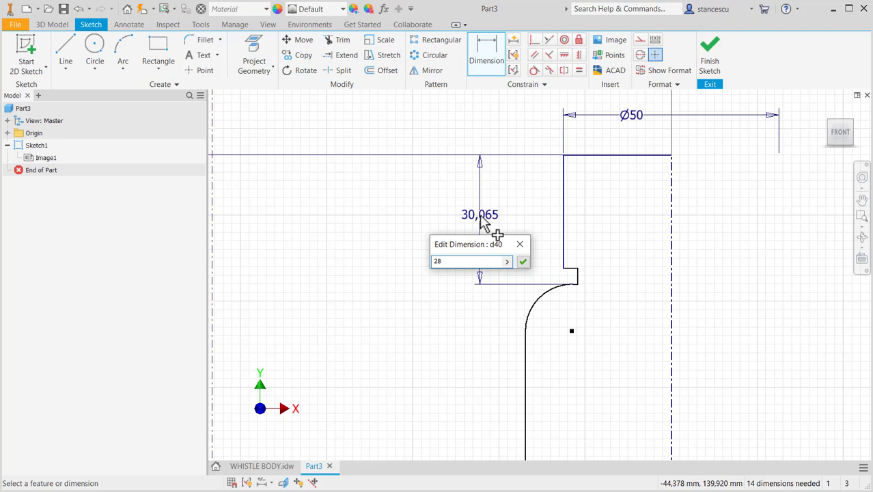
key(Return)
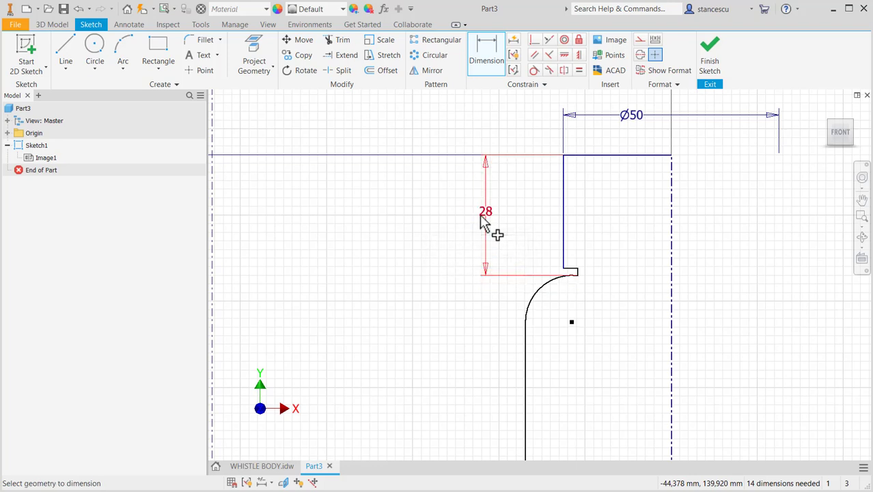
Step: Dimension the height of the neck groove, between its upper ledge and bottom corner, as 4 mm
click(573, 269)
click(577, 274)
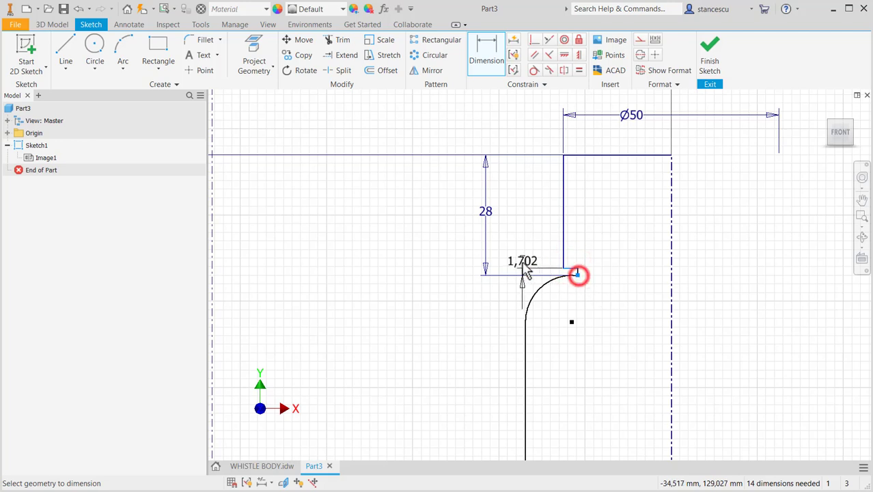
click(526, 259)
text(4)
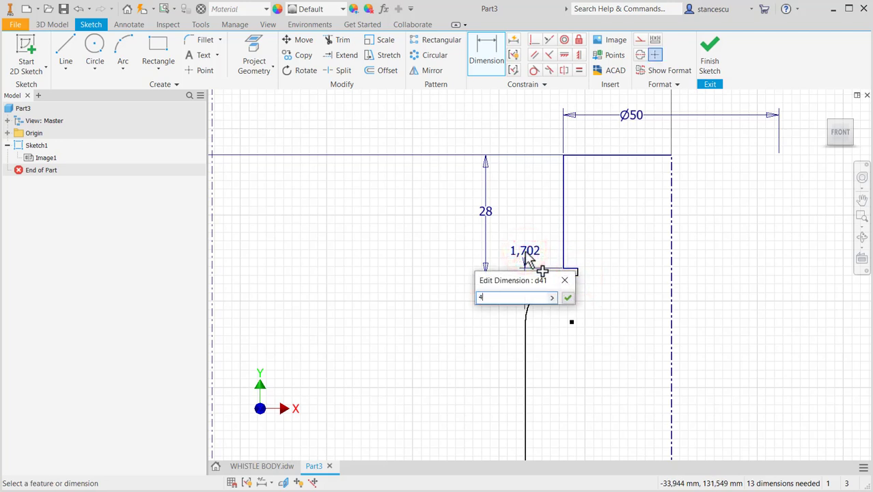
key(Return)
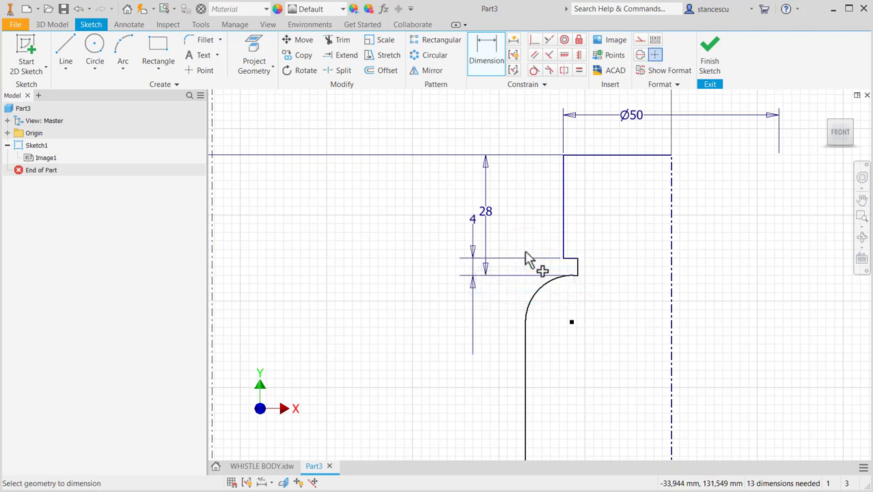
Step: Dimension the vertical line of the neck groove about the centerline as a 46 mm diameter
click(578, 265)
click(672, 270)
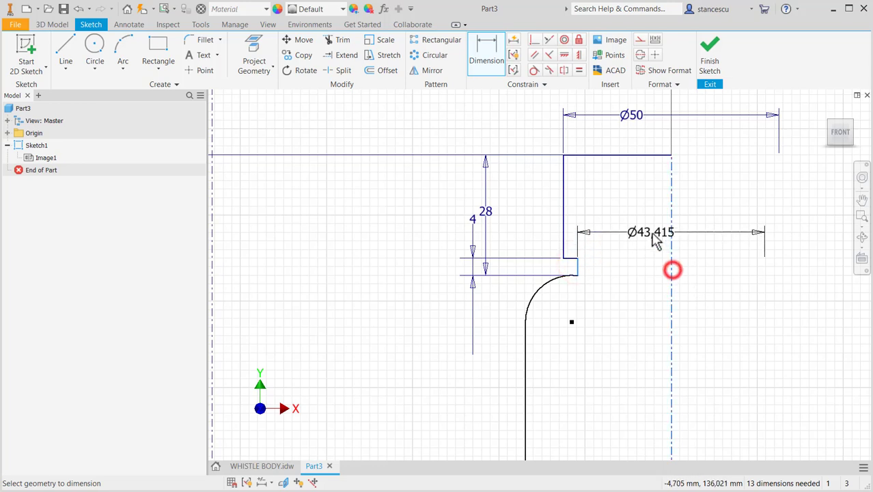
click(650, 203)
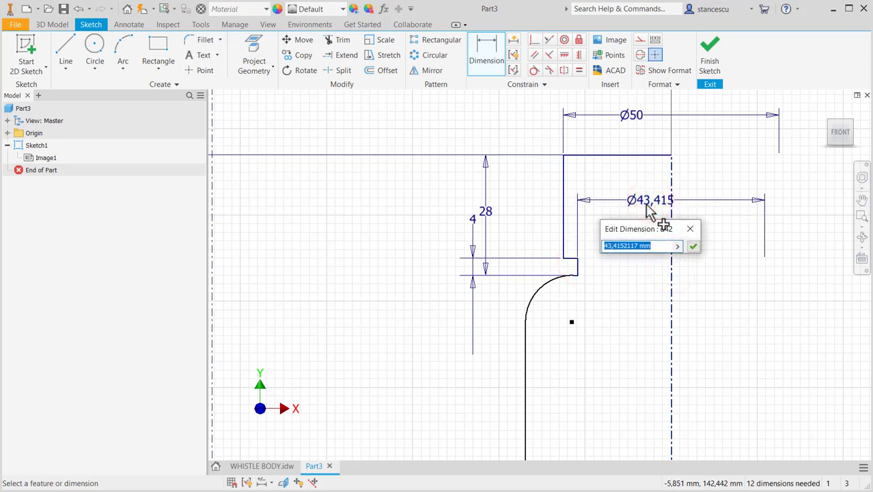
text(46)
key(Return)
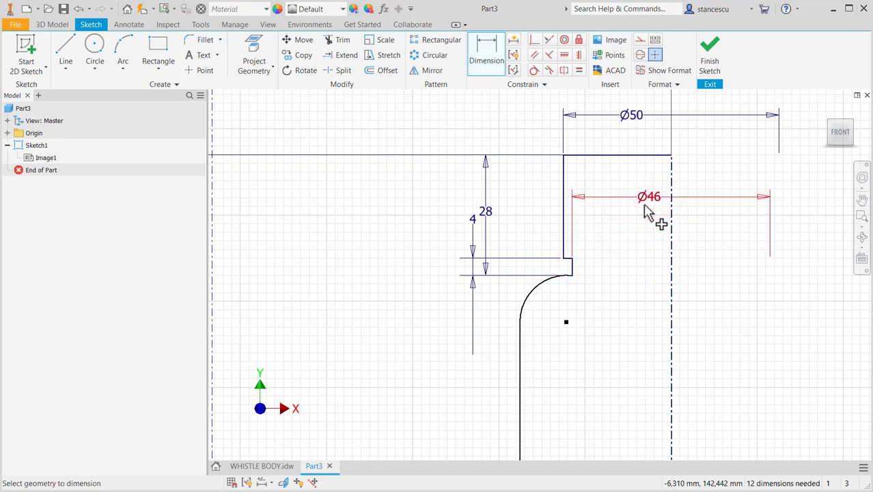
Step: Consult both views in WHISTLE BODY.idw, and dimension the long outer wall below the shoulder arc in Part3 as a 70 mm diameter about the centerline
click(283, 466)
middle_drag(391, 311, 387, 158)
scroll(385, 273, down, 6)
middle_drag(377, 265, 538, 274)
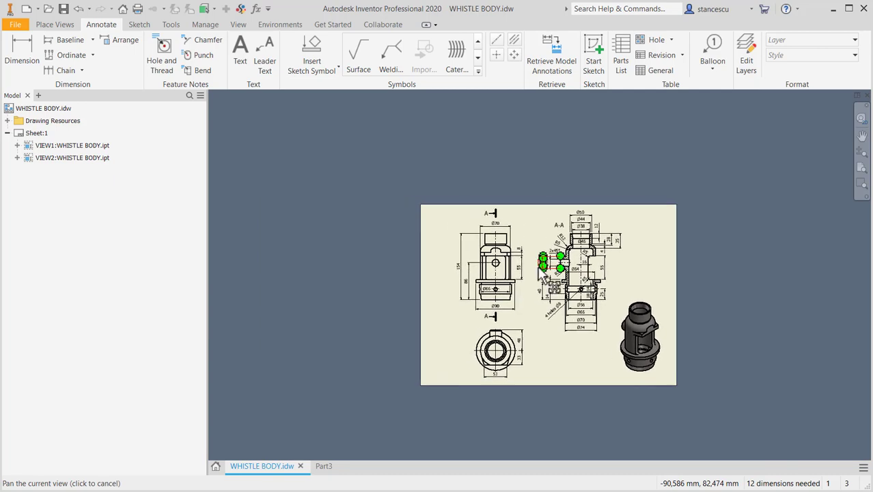
scroll(541, 277, up, 5)
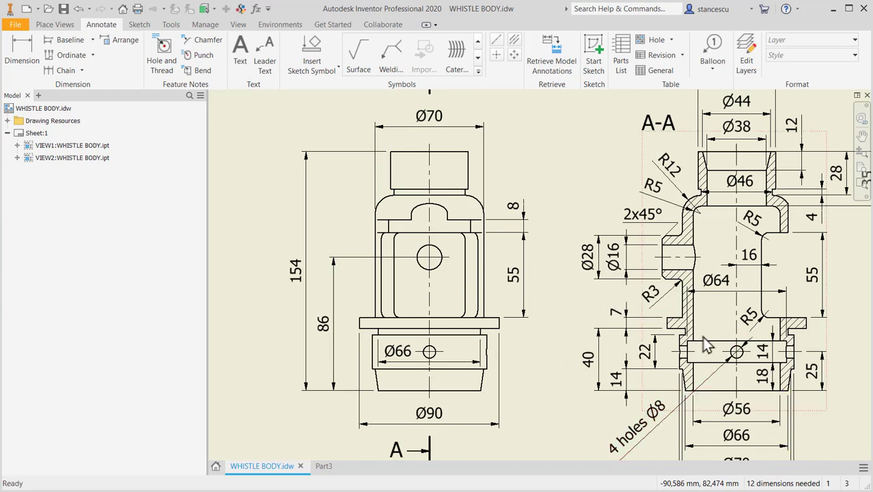
scroll(688, 211, up, 3)
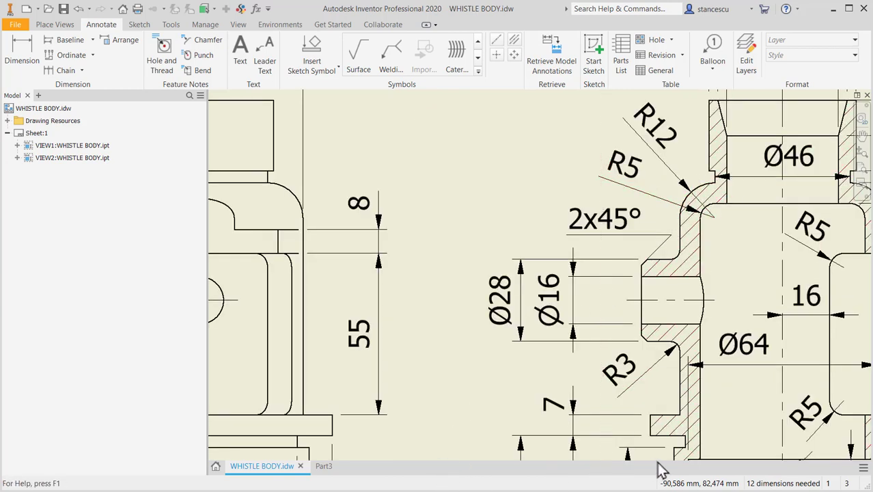
click(323, 467)
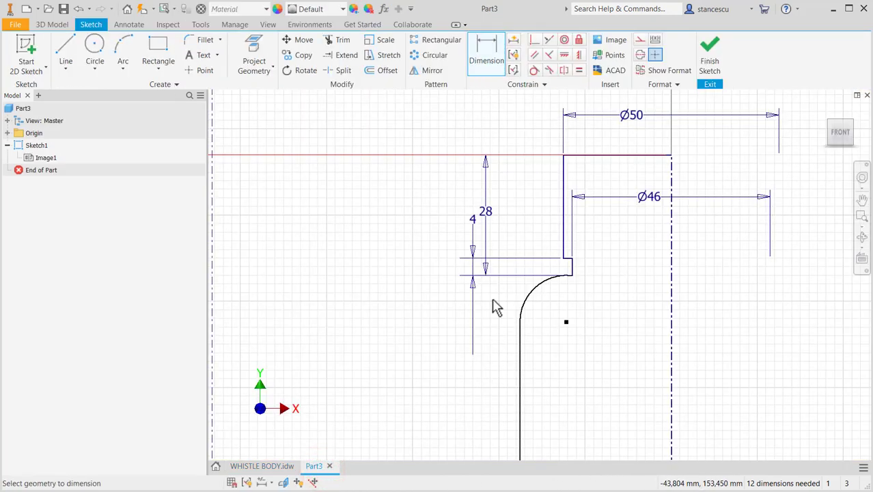
click(520, 373)
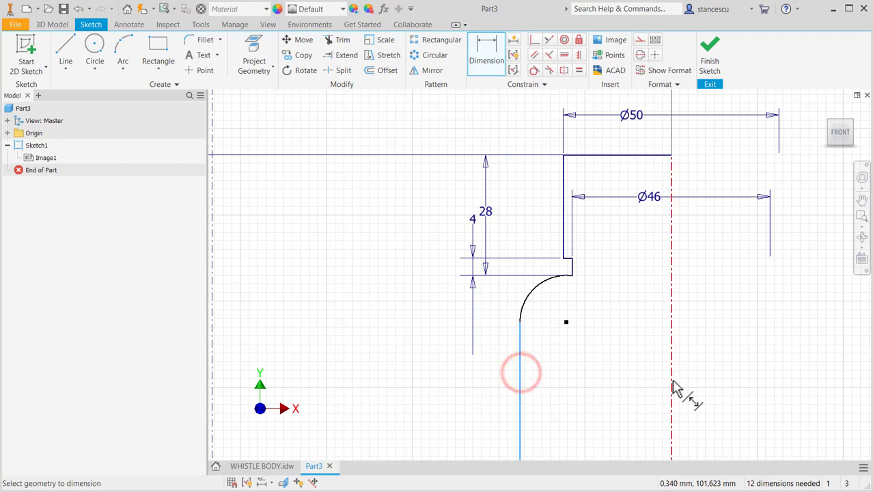
click(673, 386)
click(672, 372)
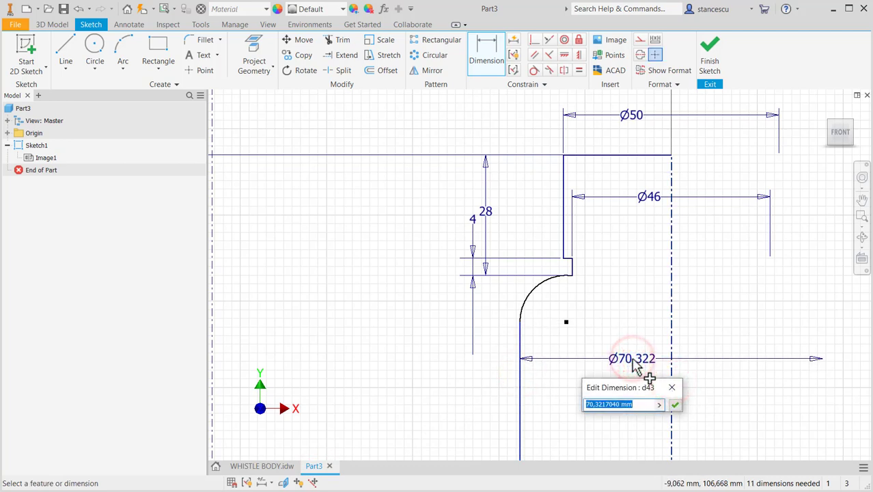
text(70)
key(Return)
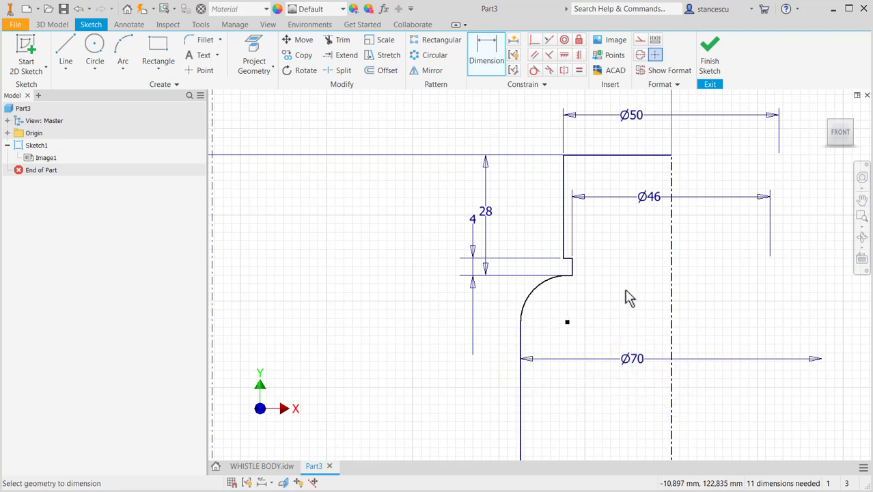
Step: Dimension the shoulder arc below the neck groove with a 12 mm radius
click(528, 302)
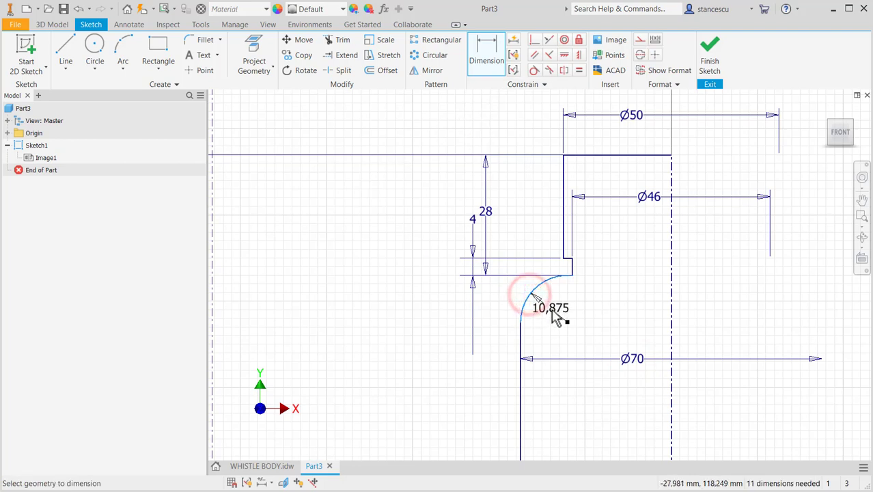
click(551, 308)
text(12)
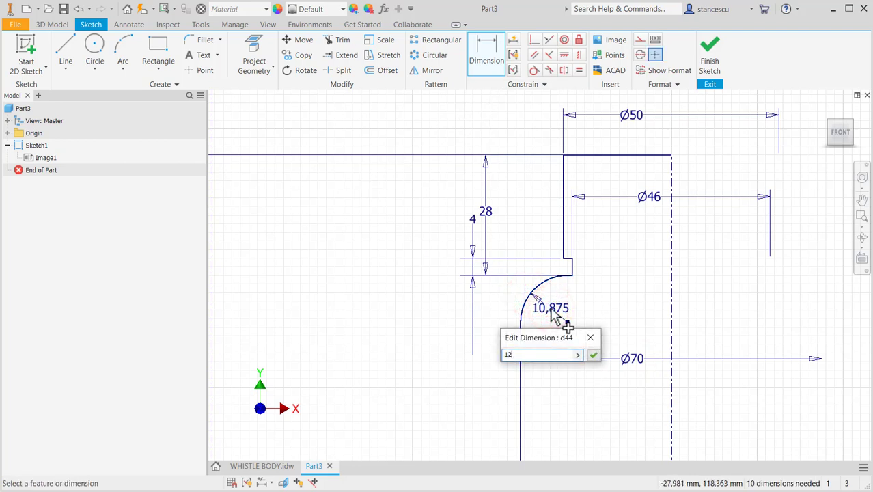
key(Return)
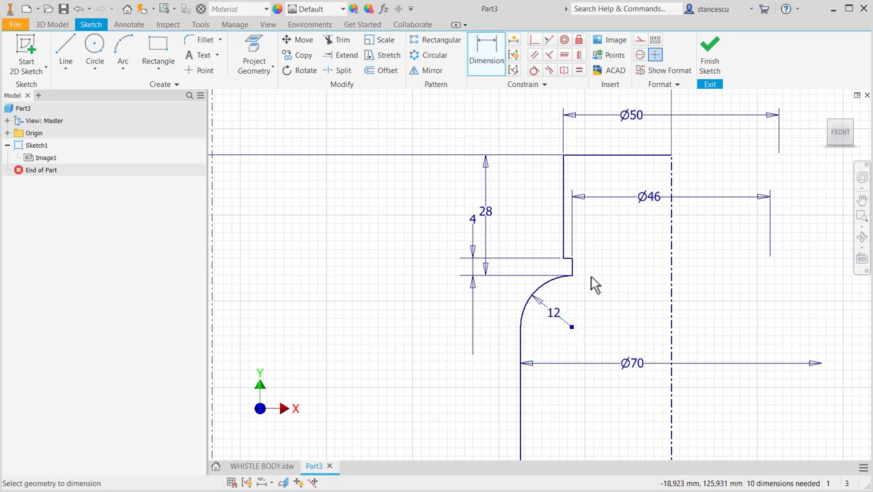
Step: Compare the lower profile with WHISTLE BODY.idw, examining the flange, groove and tapered base dimensions in the front view and section A-A
scroll(643, 300, down, 3)
middle_drag(644, 304, 631, 176)
middle_drag(620, 291, 626, 225)
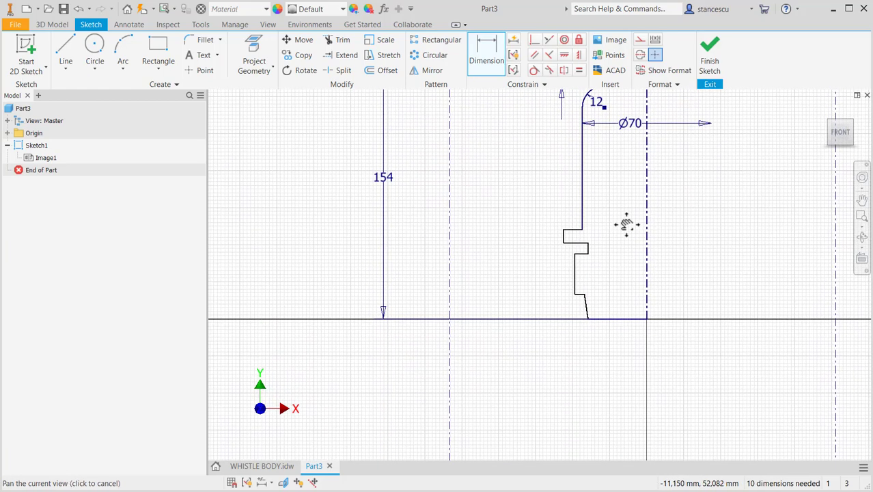
scroll(618, 307, up, 3)
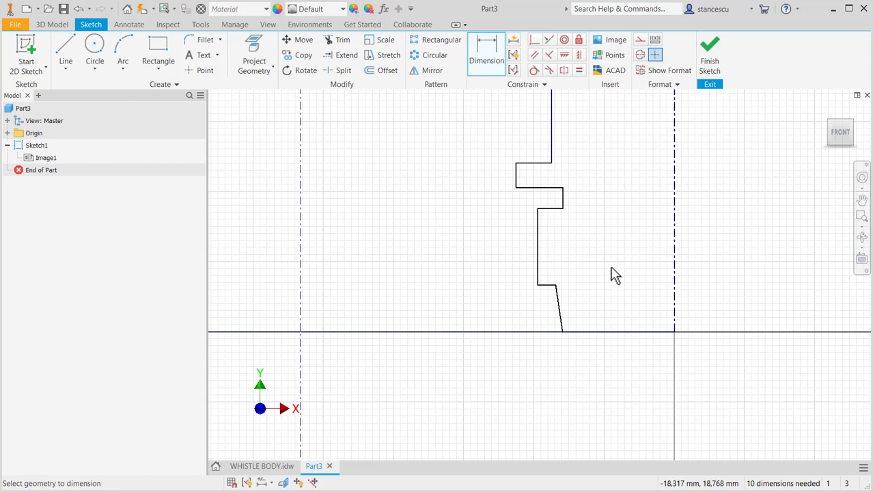
middle_drag(612, 275, 672, 323)
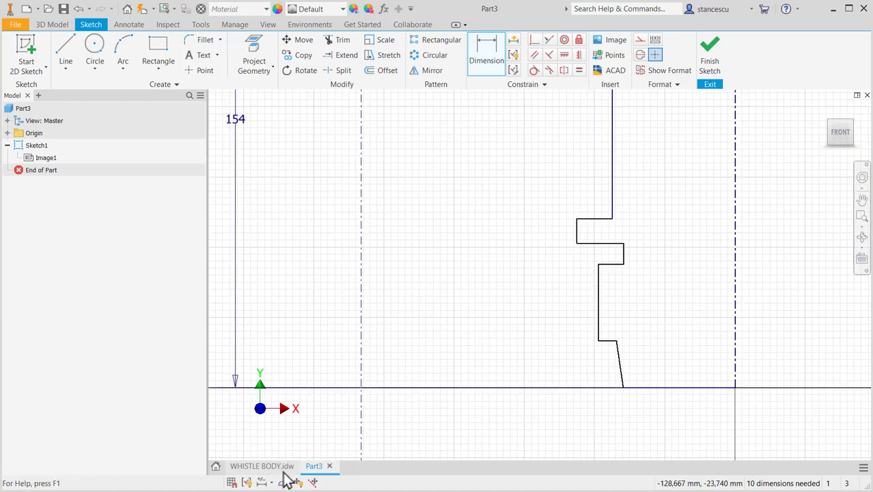
click(262, 466)
mouse_move(439, 366)
middle_down()
mouse_move(439, 327)
mouse_move(489, 323)
mouse_move(468, 202)
mouse_move(478, 353)
mouse_move(446, 352)
mouse_move(419, 374)
middle_up()
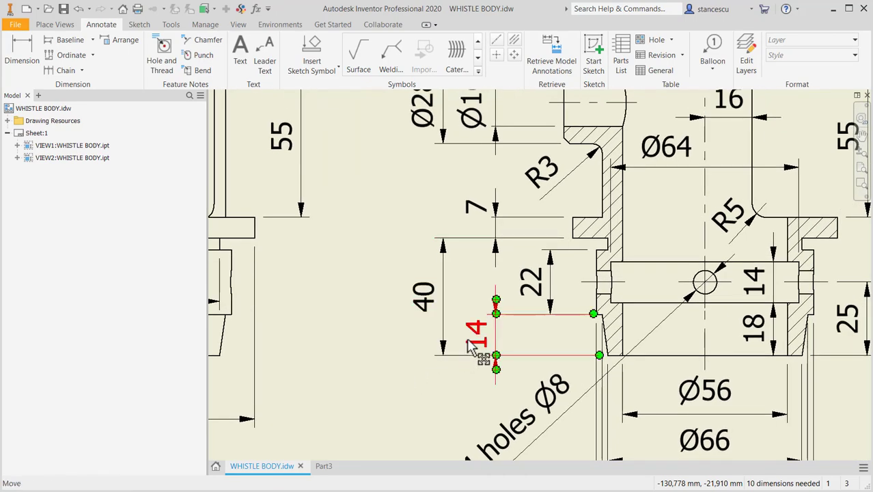
middle_drag(447, 316, 741, 337)
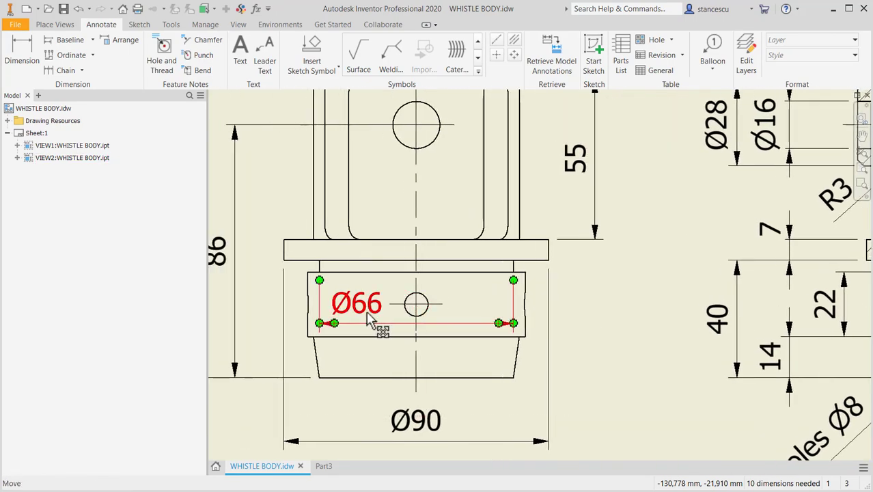
middle_drag(662, 313, 362, 313)
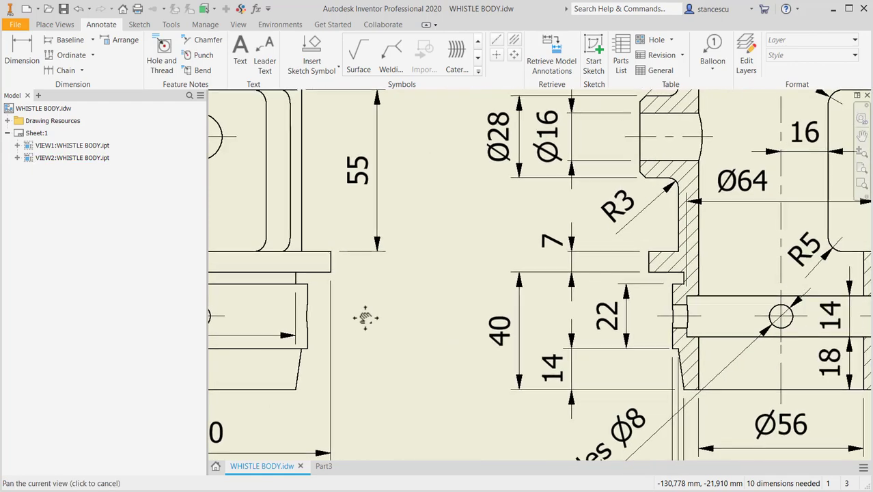
middle_drag(633, 311, 612, 268)
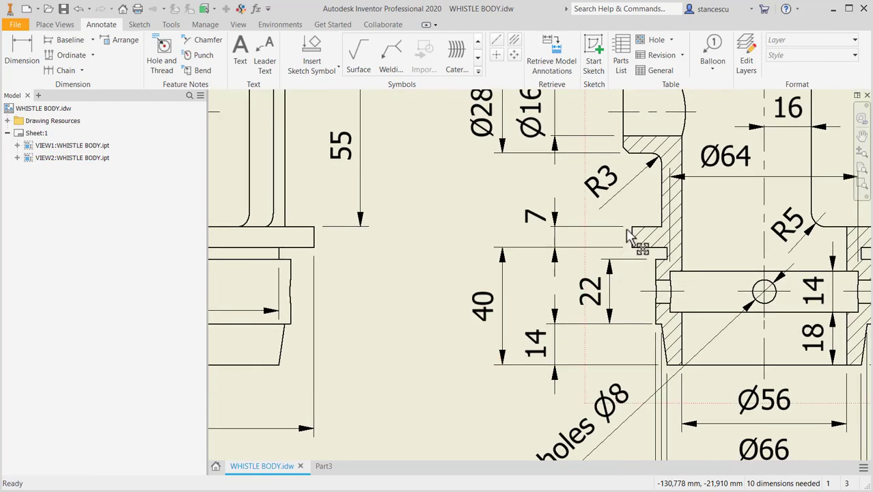
click(624, 235)
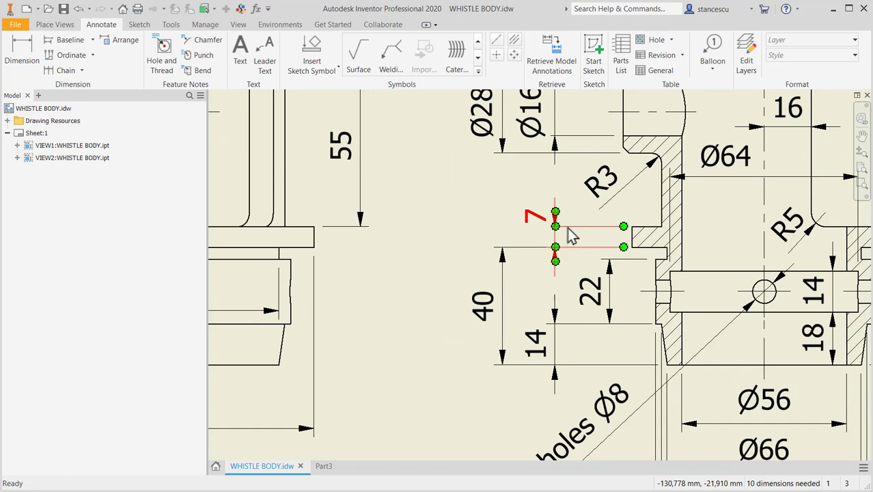
key(Escape)
mouse_move(693, 298)
middle_down()
mouse_move(669, 301)
mouse_move(799, 289)
middle_up()
middle_drag(387, 372, 423, 355)
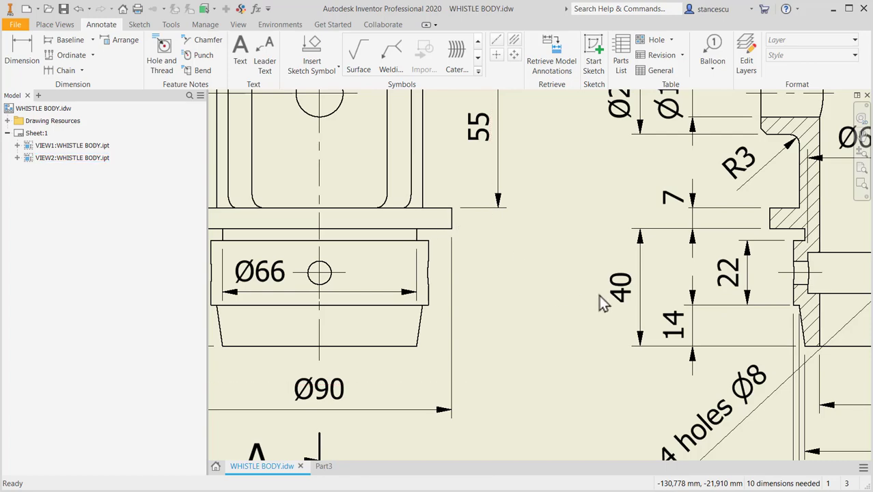
middle_drag(600, 303, 330, 323)
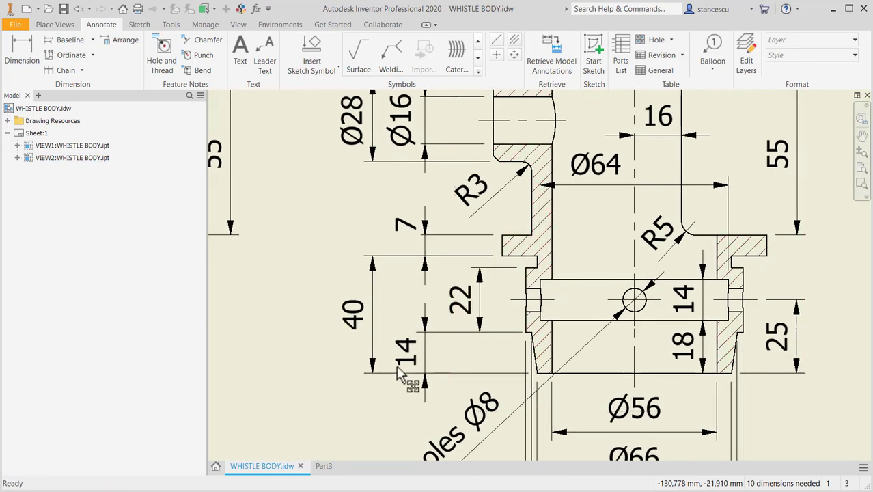
click(424, 373)
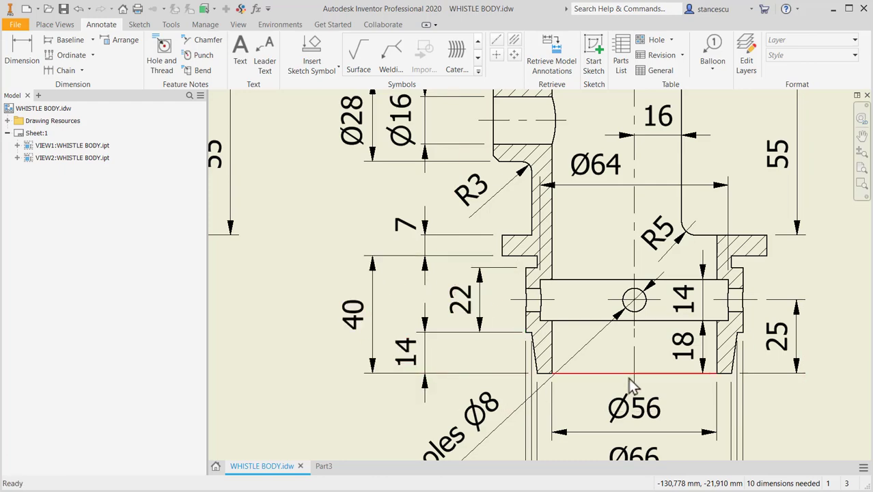
middle_drag(629, 379, 627, 253)
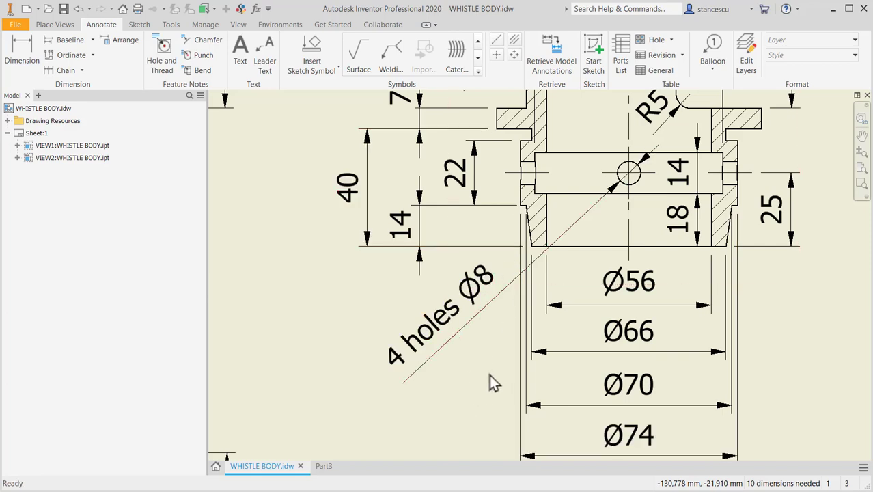
Step: Switch to Part3 and dimension the flange's outer vertical edge as a 90 mm diameter about the centerline
click(324, 467)
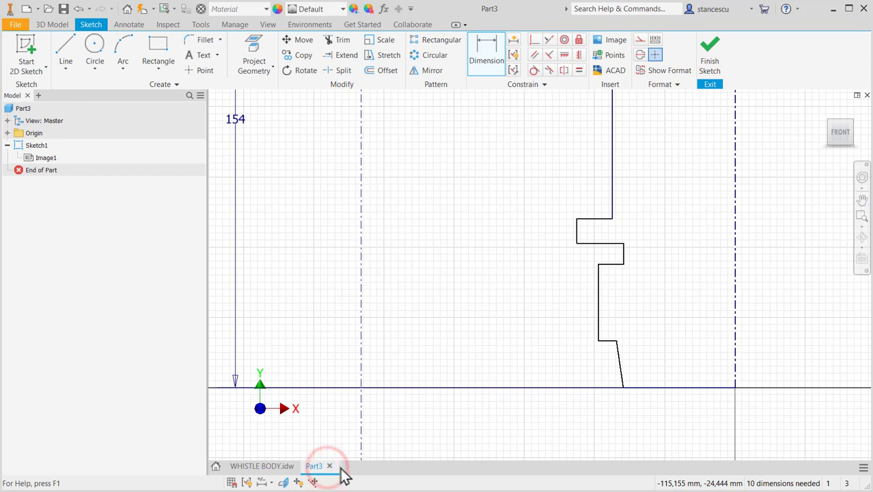
click(484, 60)
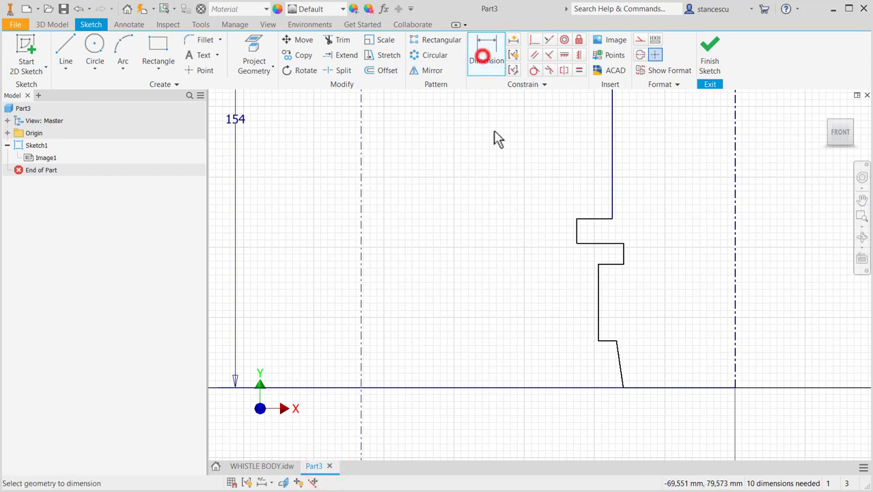
click(575, 228)
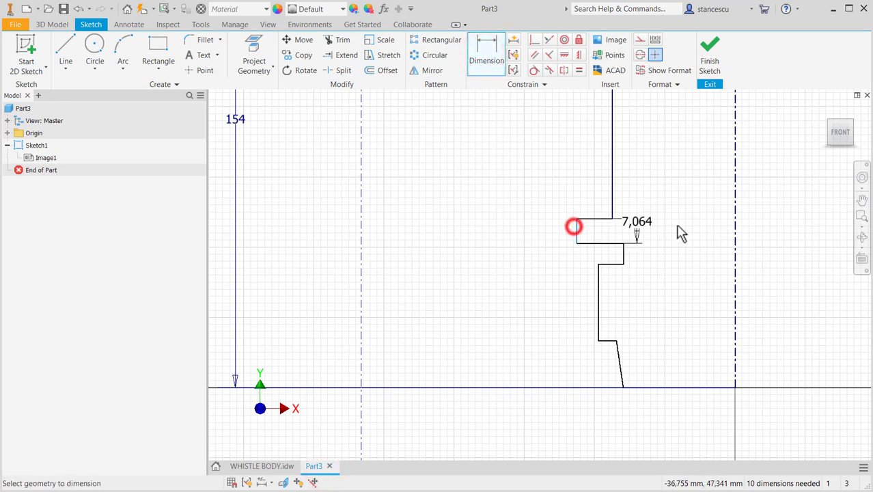
click(733, 222)
click(679, 145)
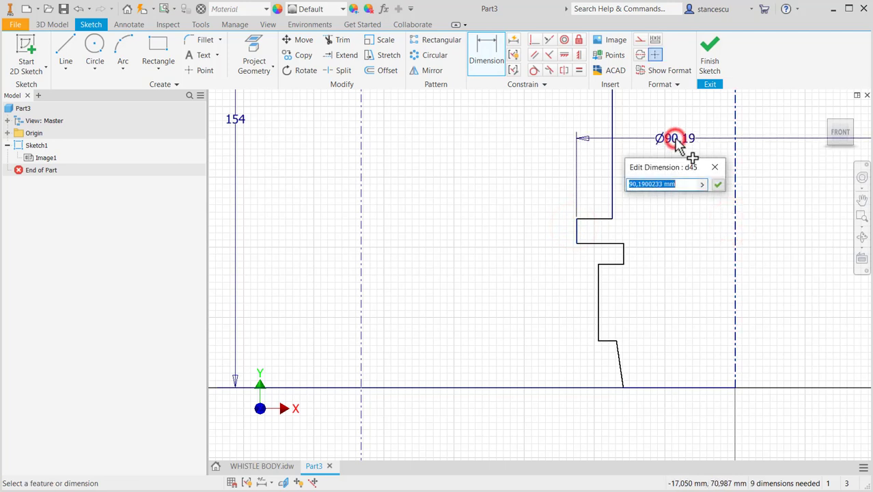
text(90)
key(Return)
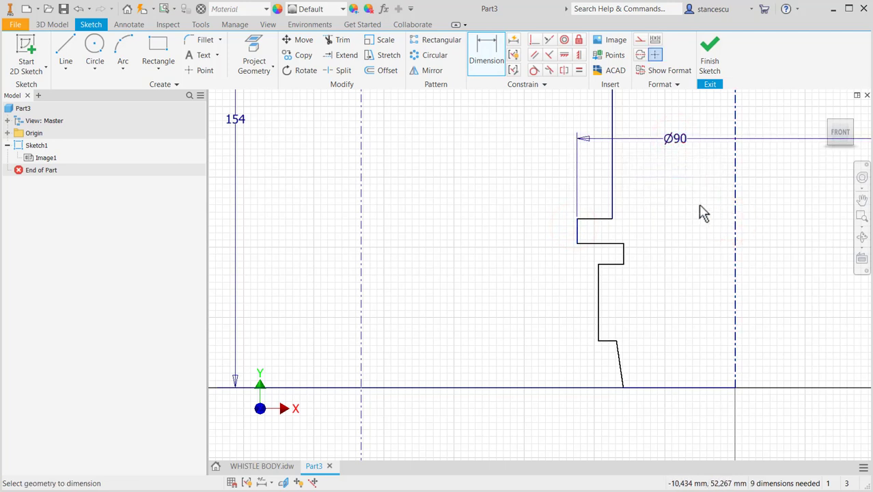
Step: Dimension the flange thickness between its upper and lower horizontal edges as 7 mm
middle_drag(704, 213, 607, 244)
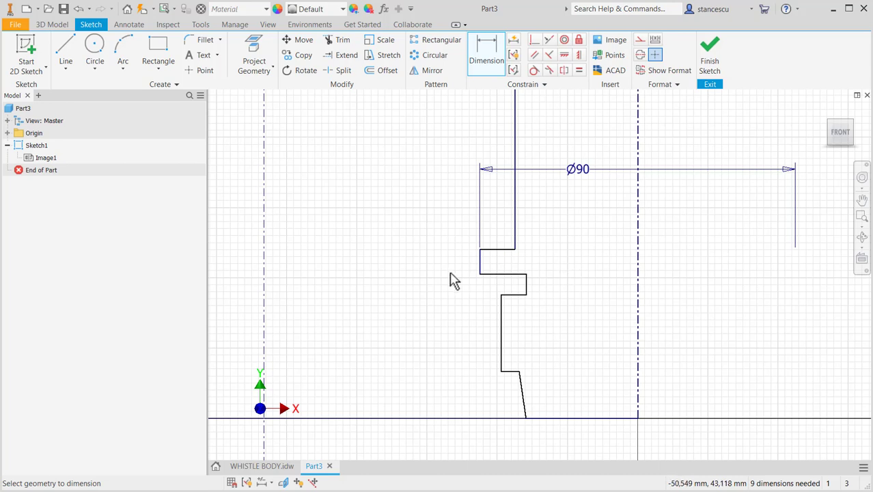
click(495, 249)
click(499, 274)
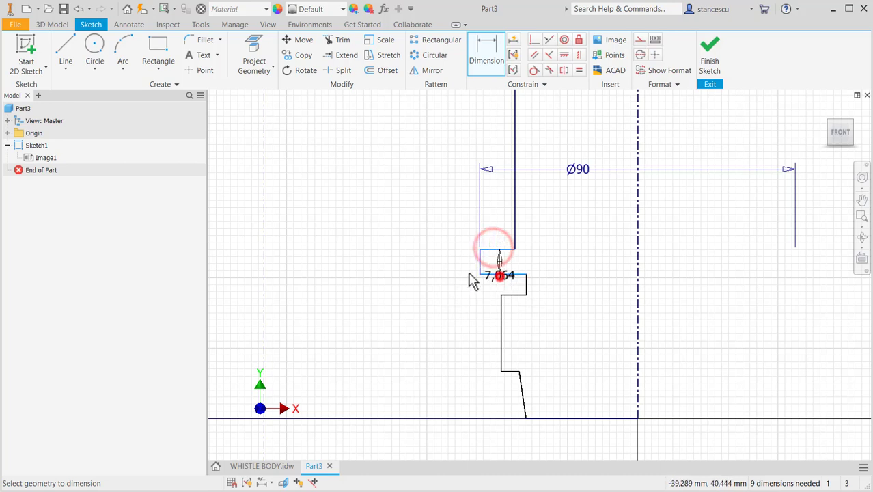
click(428, 265)
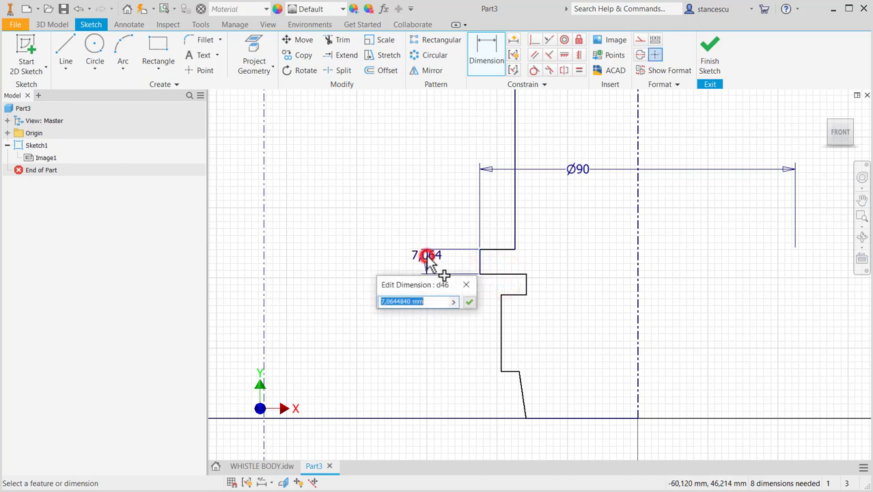
text(7)
key(Return)
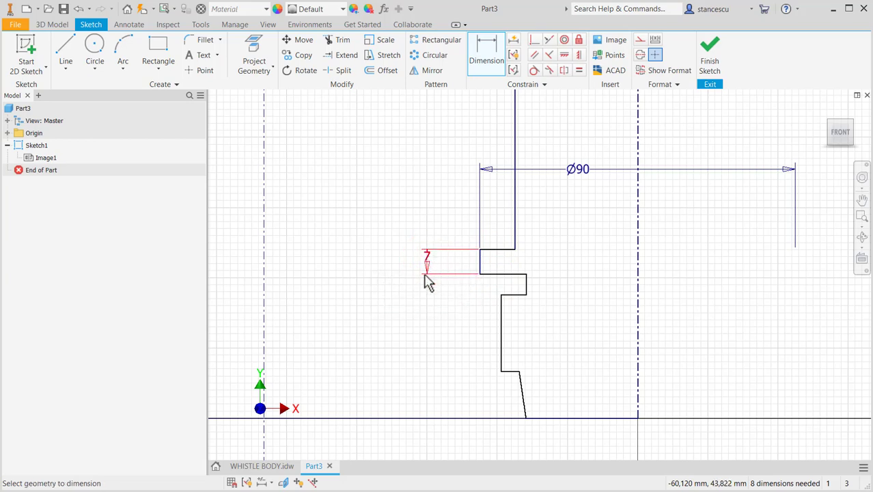
Step: Dimension the tapered base section's height from the base line to the small step above it as 14 mm
mouse_move(476, 340)
middle_down()
mouse_move(473, 271)
mouse_move(484, 277)
middle_up()
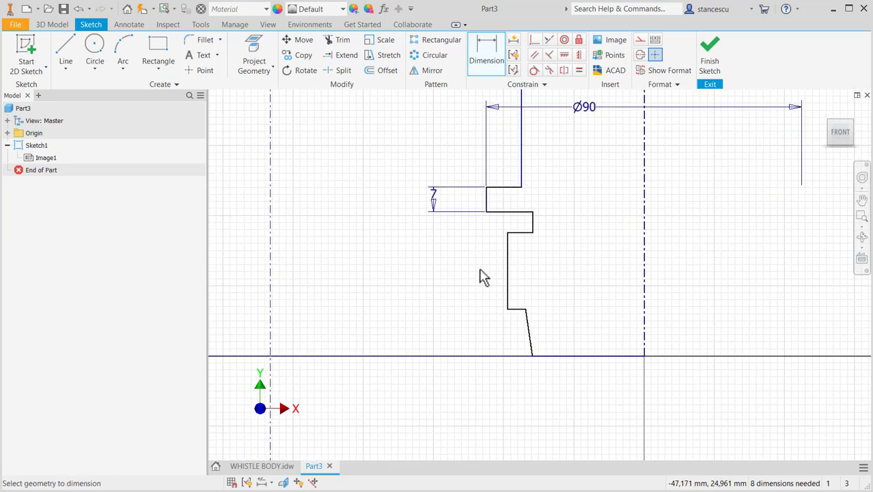
click(513, 309)
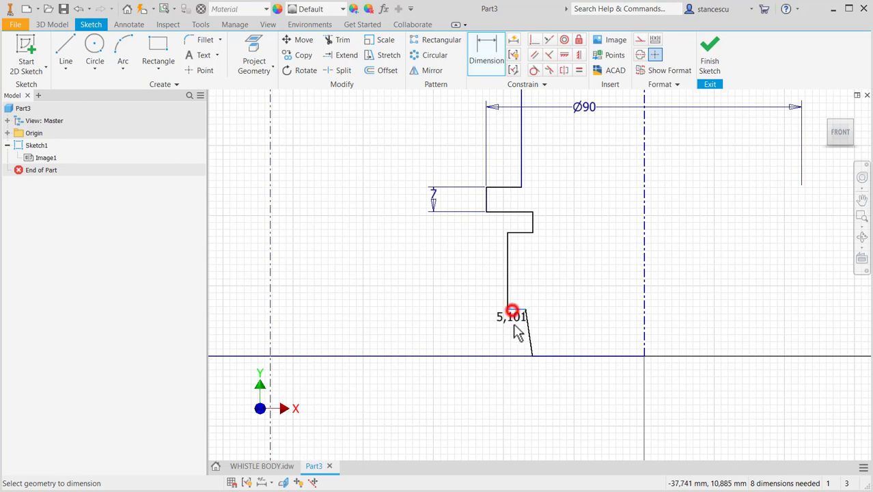
click(544, 353)
click(449, 331)
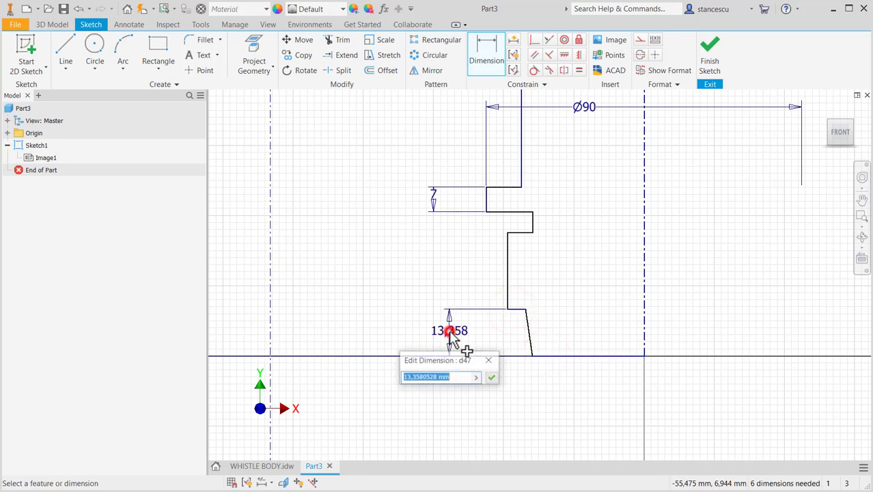
text(14)
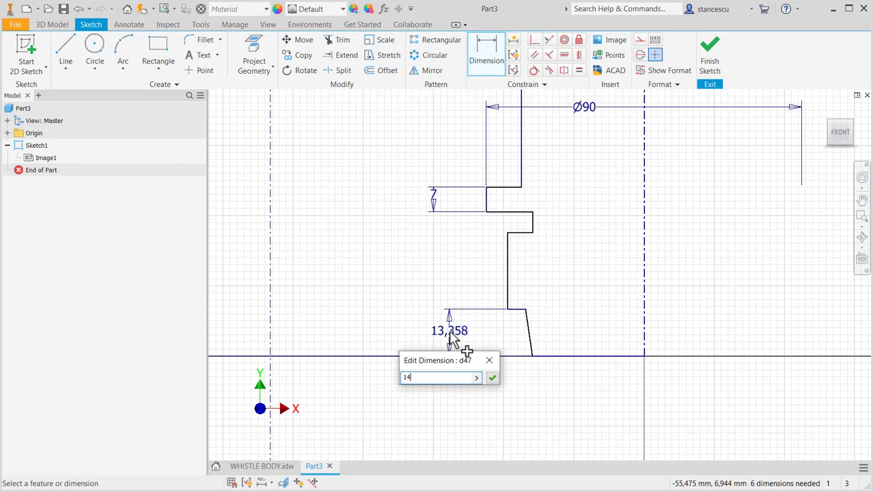
key(Return)
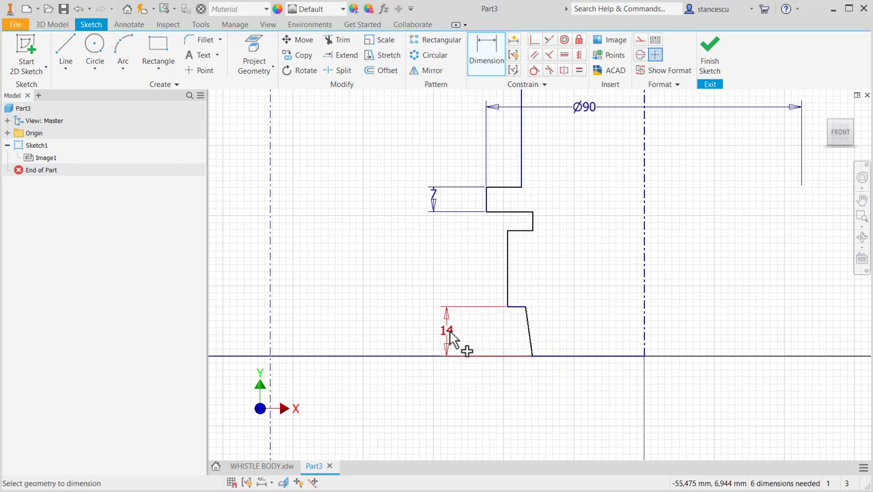
Step: Dimension the vertical wall between the tapered base and the lower groove with a length of 22 mm
click(508, 264)
click(448, 264)
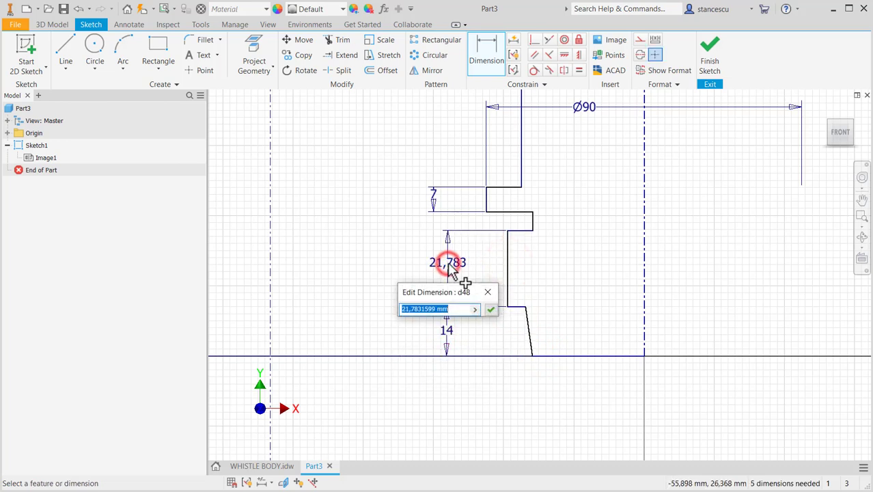
text(22)
key(Return)
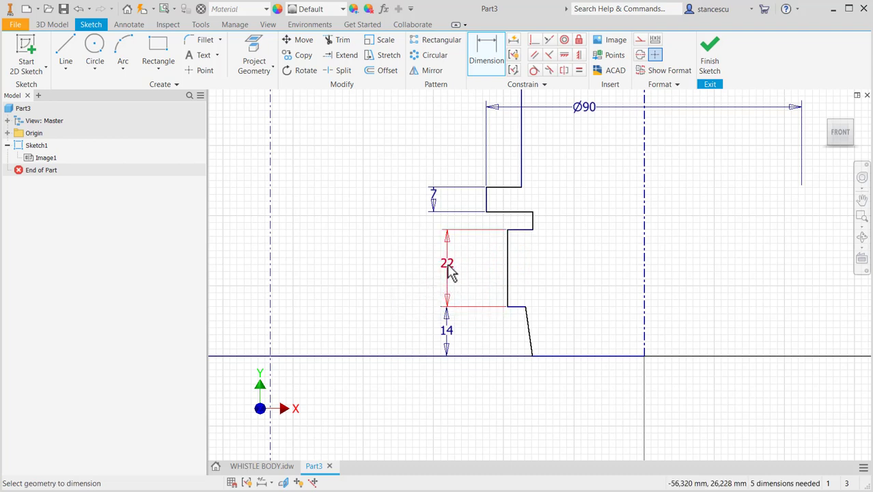
Step: Dimension the height from the base line to the underside of the flange as 40 mm
click(502, 213)
click(559, 355)
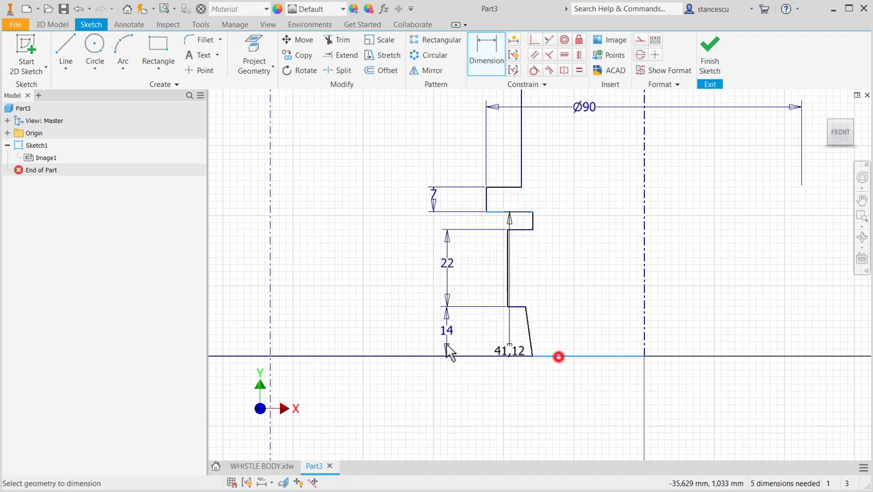
click(381, 289)
text(40)
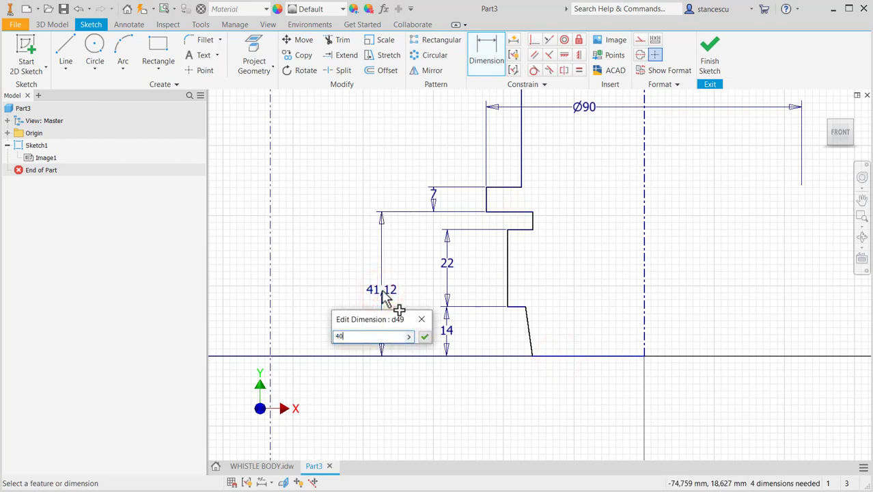
key(Return)
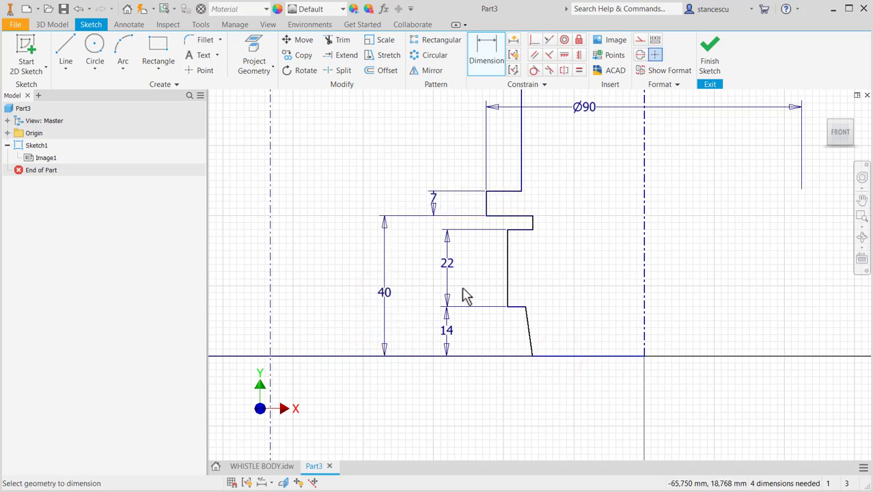
Step: Dimension the vertical line of the groove below the flange as a 66 mm diameter about the centerline
click(532, 220)
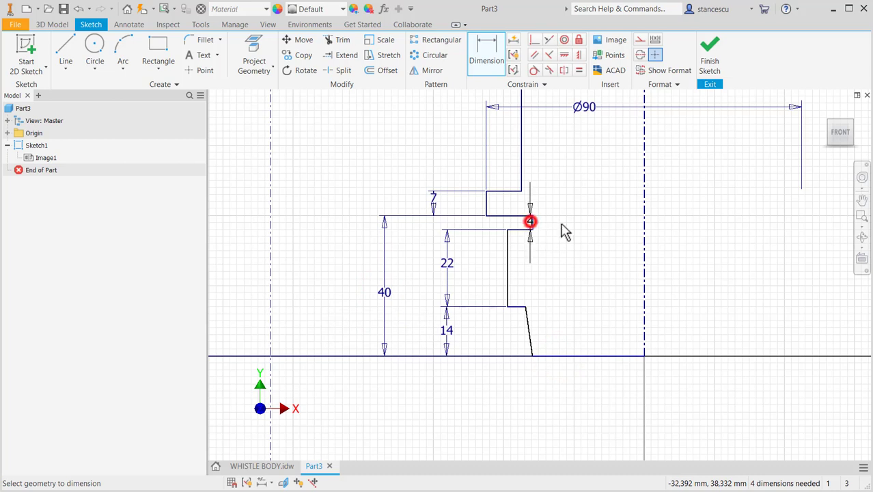
click(642, 232)
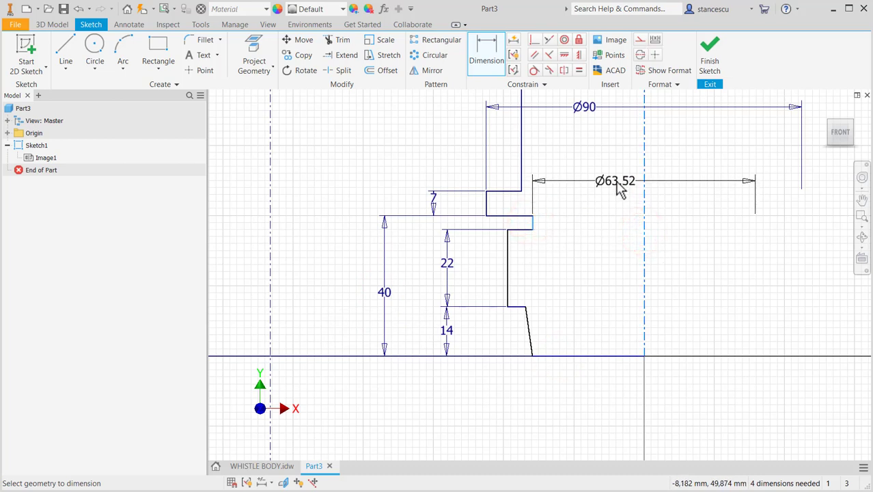
click(619, 191)
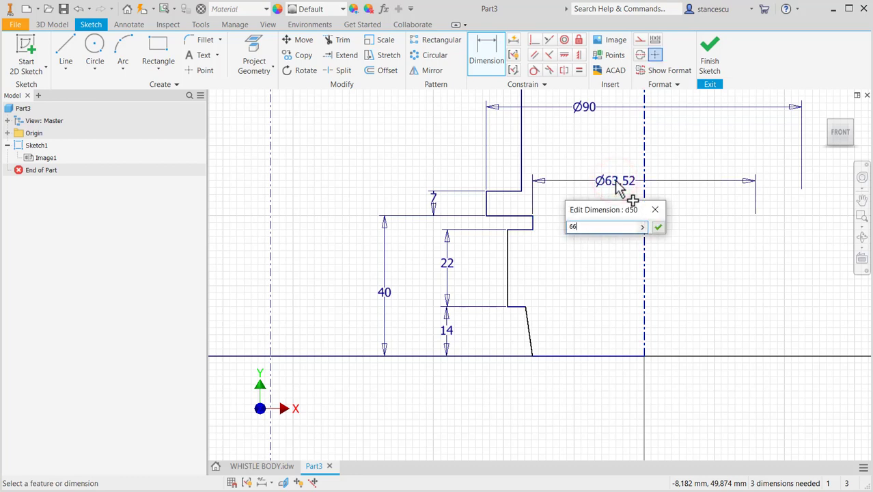
key(Return)
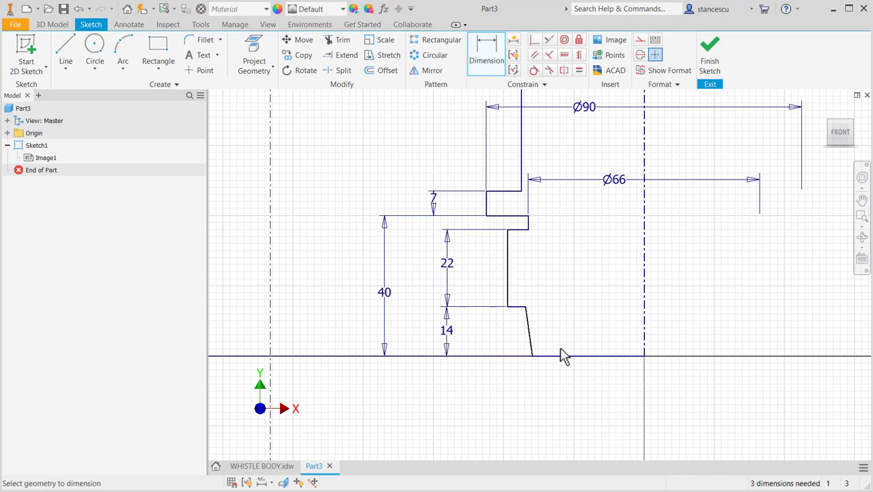
Step: Dimension the lower endpoint of the tapered base line as a 66 mm diameter about the centerline
middle_drag(584, 326, 577, 260)
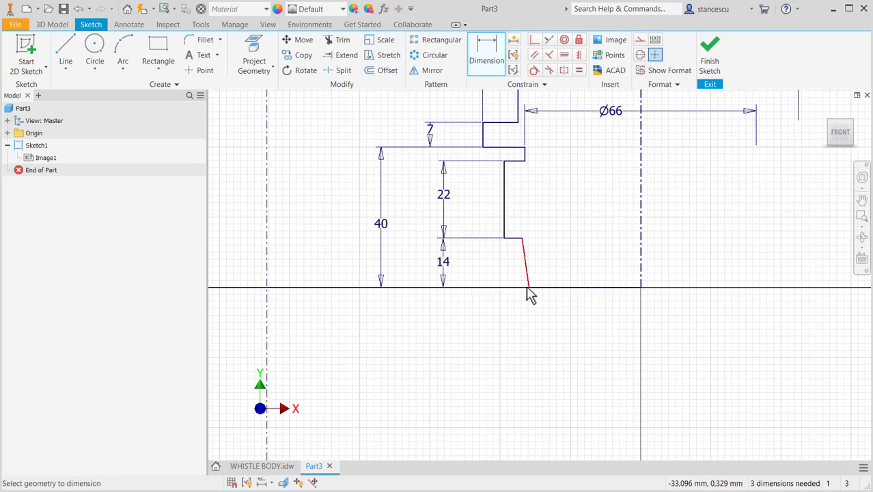
click(527, 287)
click(640, 276)
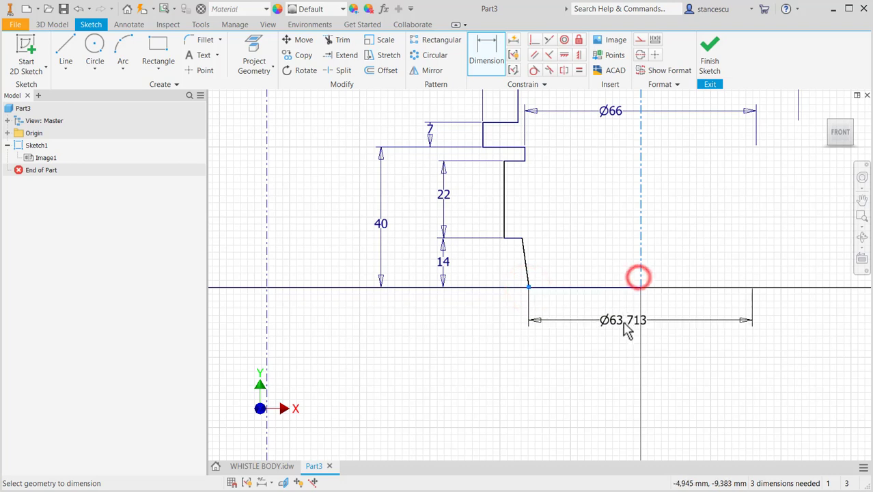
click(623, 335)
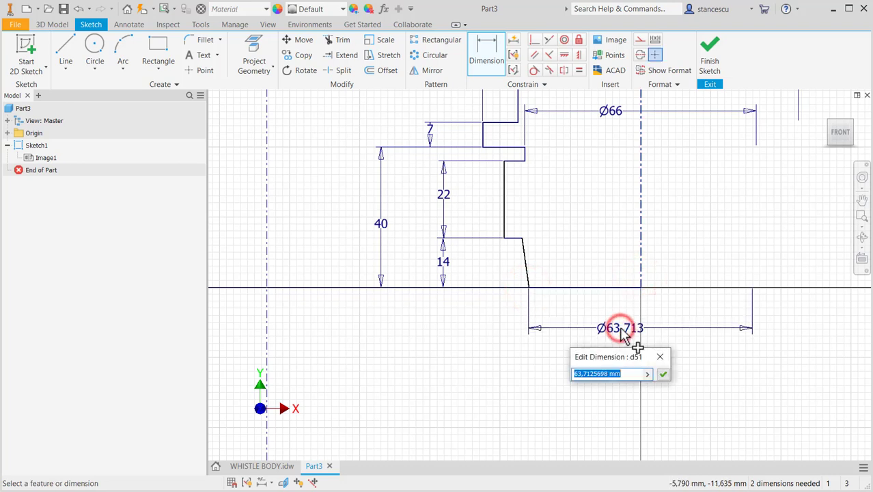
text(6)
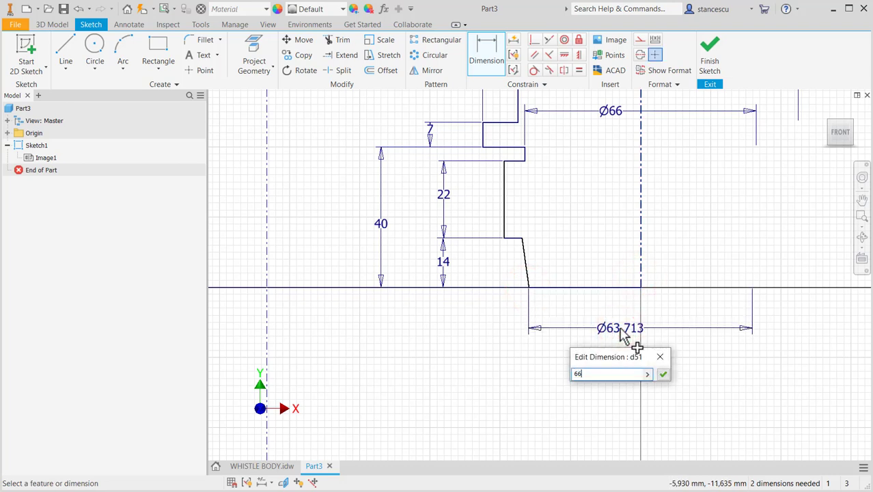
text(6)
key(Return)
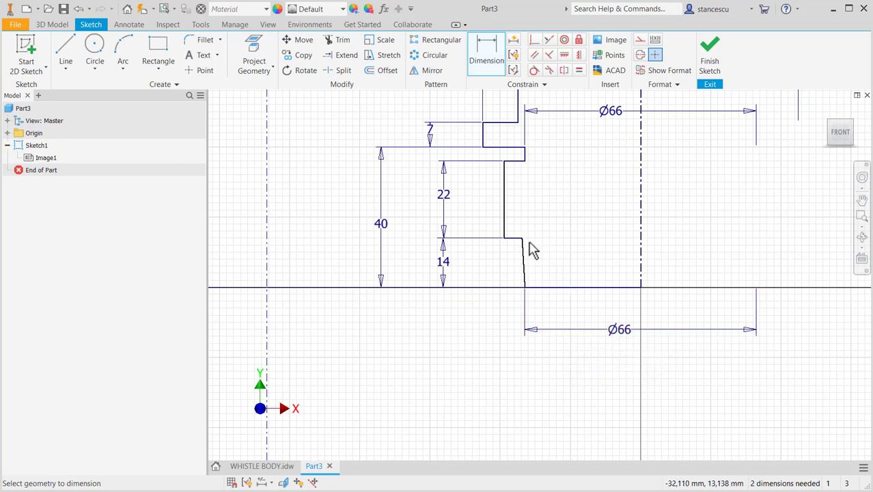
Step: Dimension the upper endpoint of the tapered base line as a 70 mm diameter about the centerline
click(524, 239)
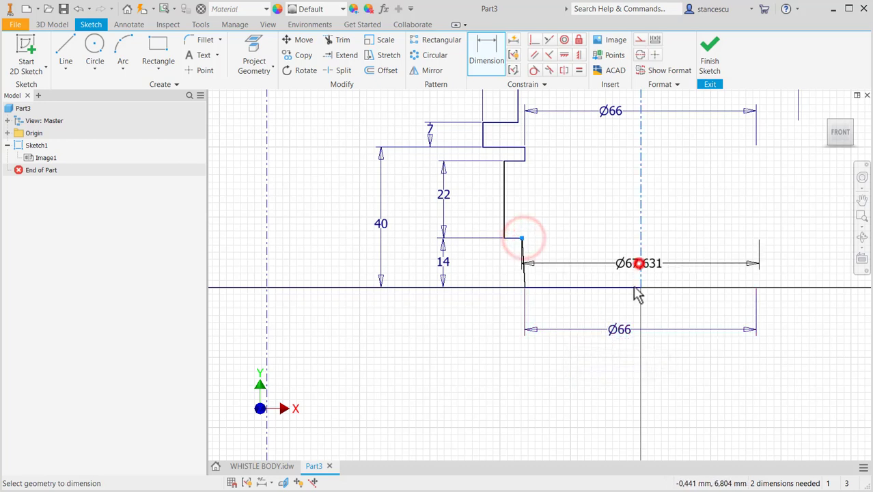
click(640, 263)
click(627, 365)
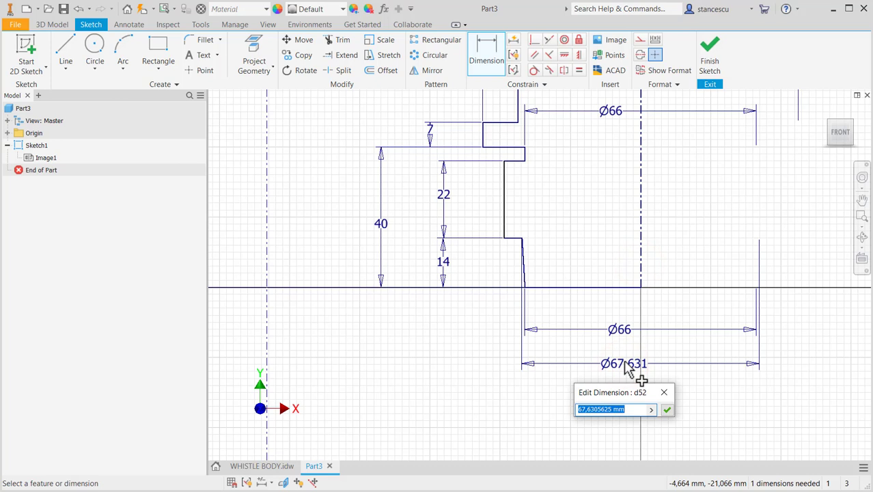
text(70)
key(Return)
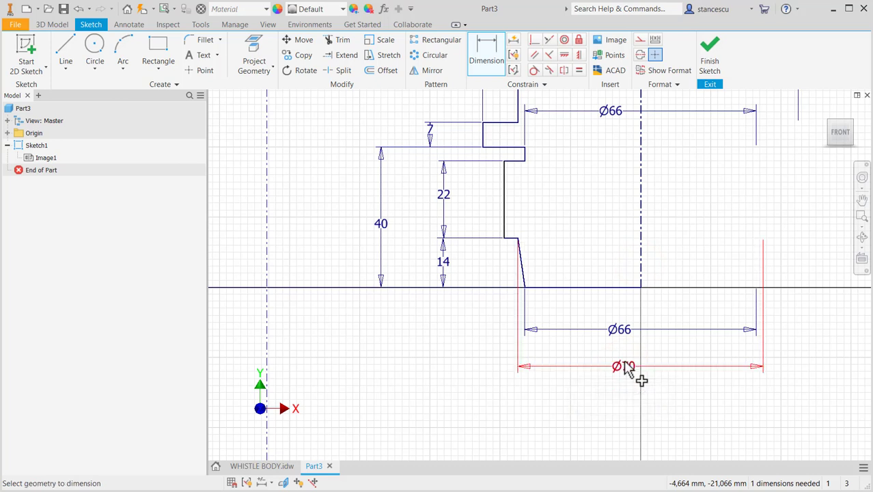
Step: Dimension the vertical wall above the tapered base as a 74 mm diameter about the centerline, and finish the sketch
click(504, 201)
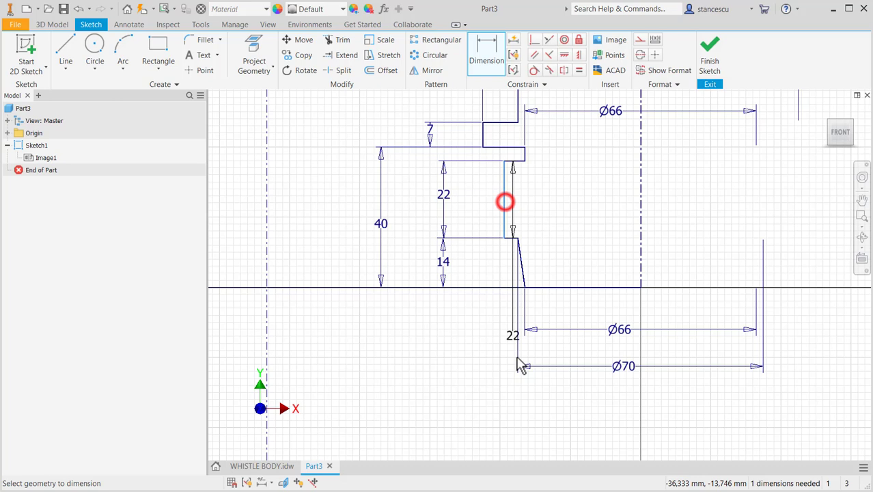
click(640, 264)
click(623, 417)
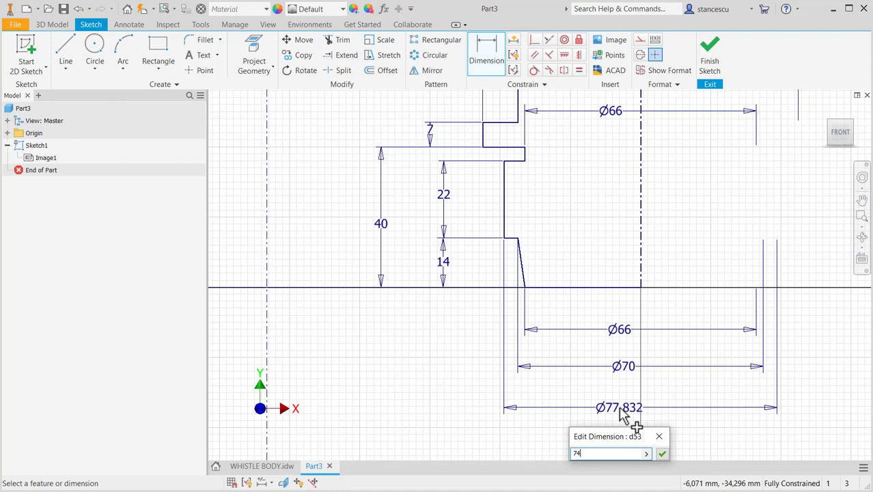
key(Return)
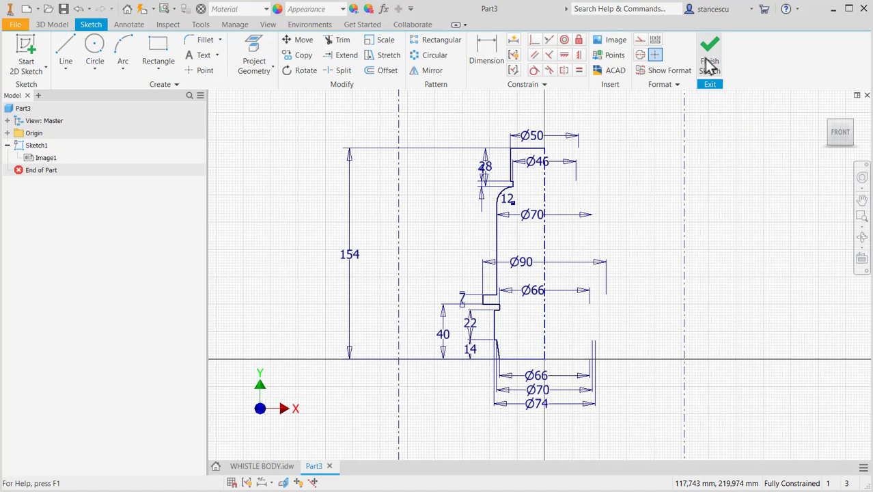
click(706, 57)
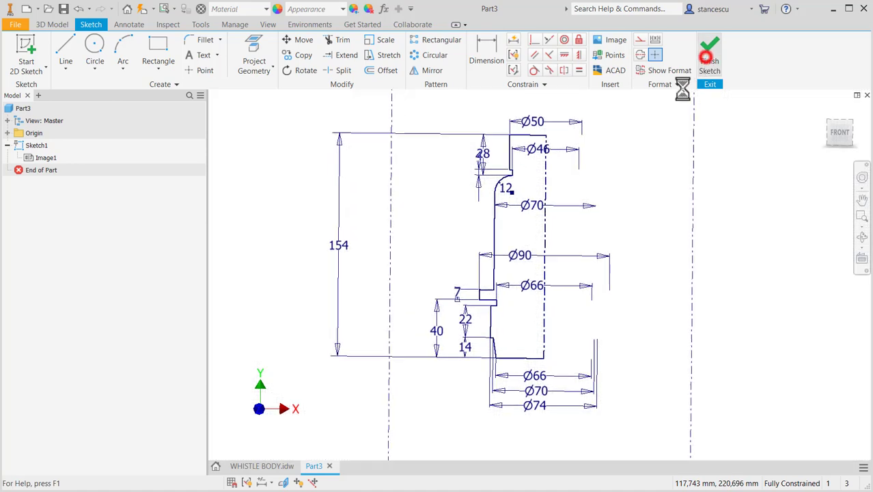
Step: Revolve the finished outer profile a full 360 degrees about its vertical centerline into a solid
key(F6)
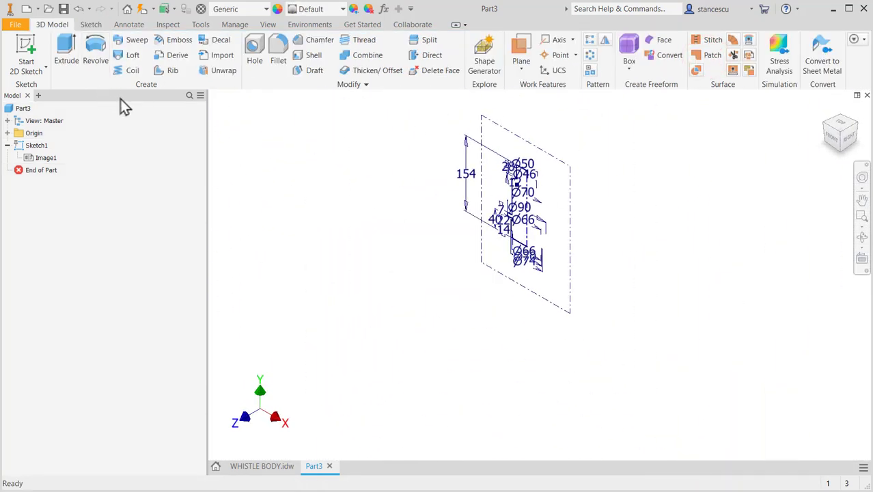
click(95, 51)
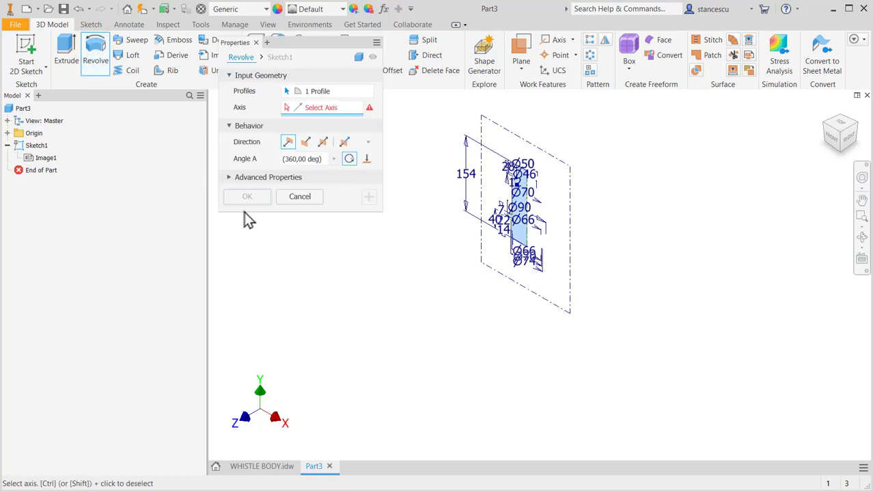
click(343, 111)
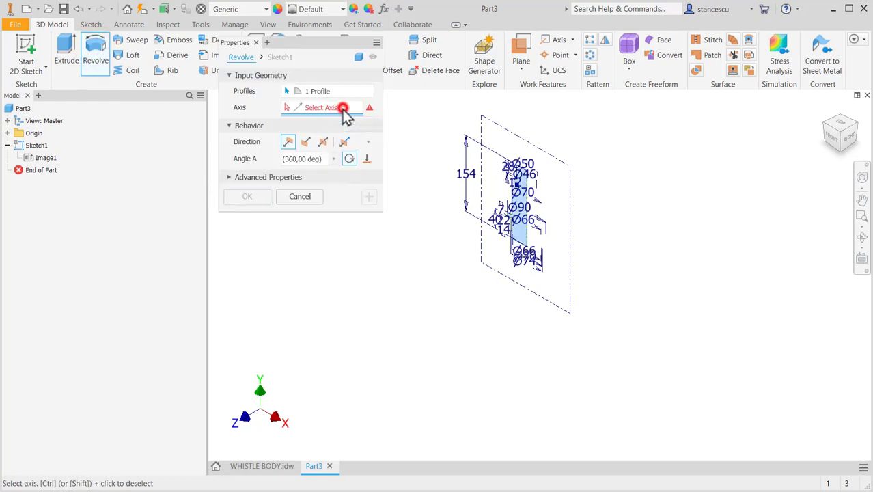
click(527, 231)
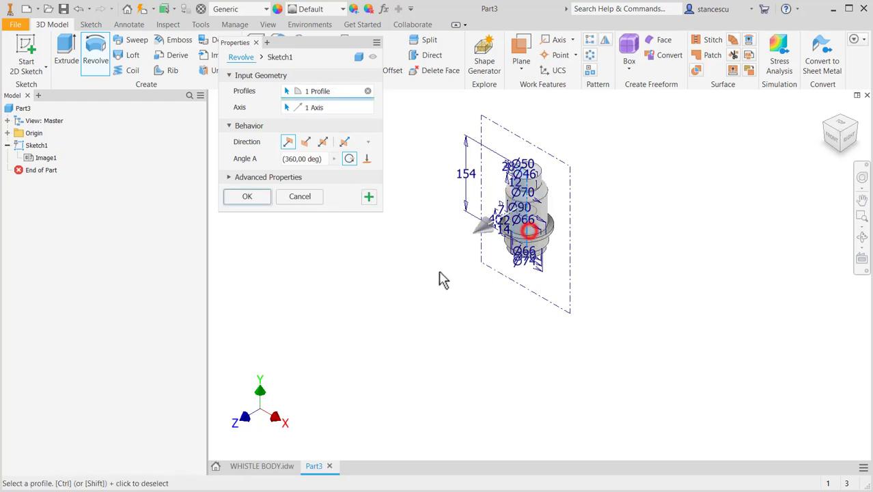
click(248, 198)
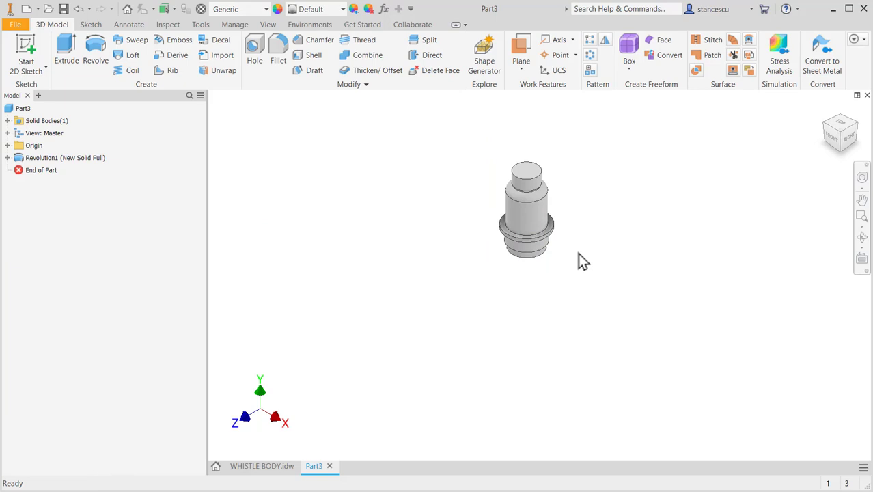
key(Home)
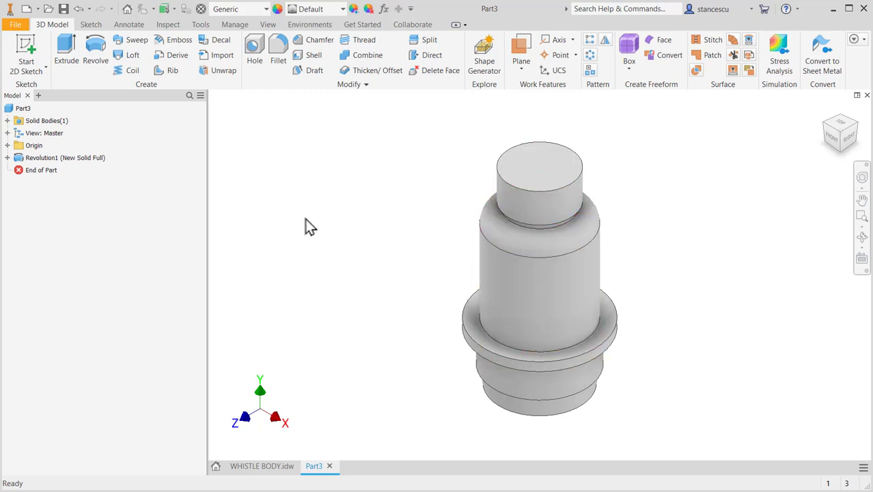
Step: Start a new sketch on the XY plane and slice the solid graphics at the sketch plane
click(7, 145)
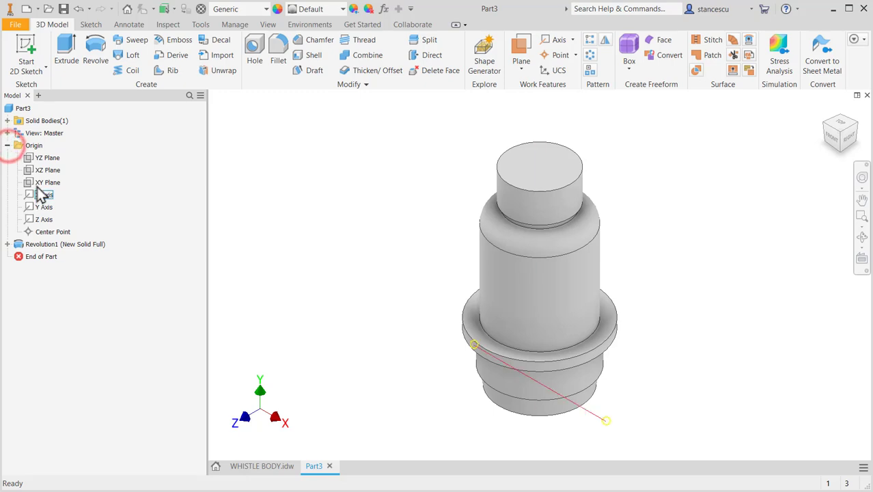
click(43, 182)
right_click(38, 185)
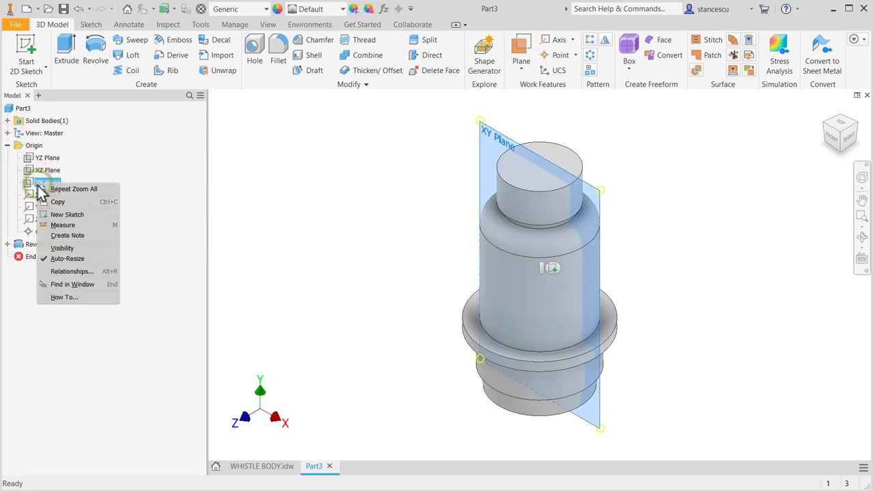
click(80, 218)
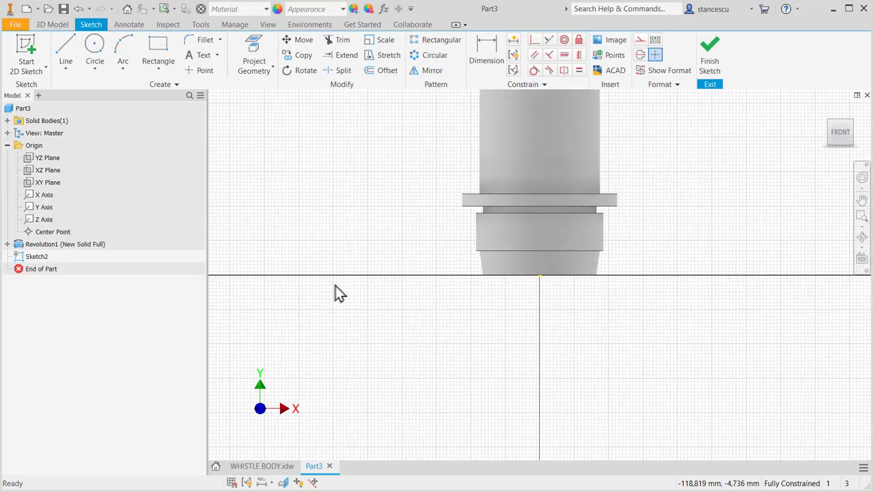
key(F7)
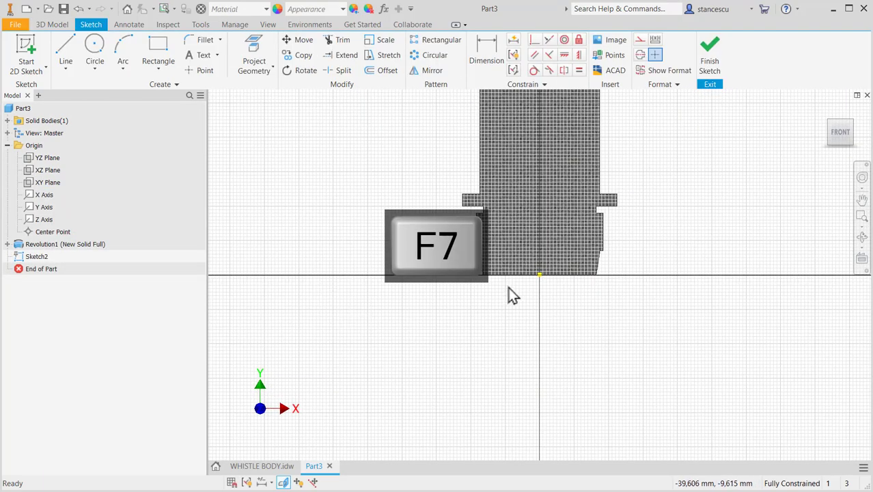
middle_drag(513, 301, 543, 454)
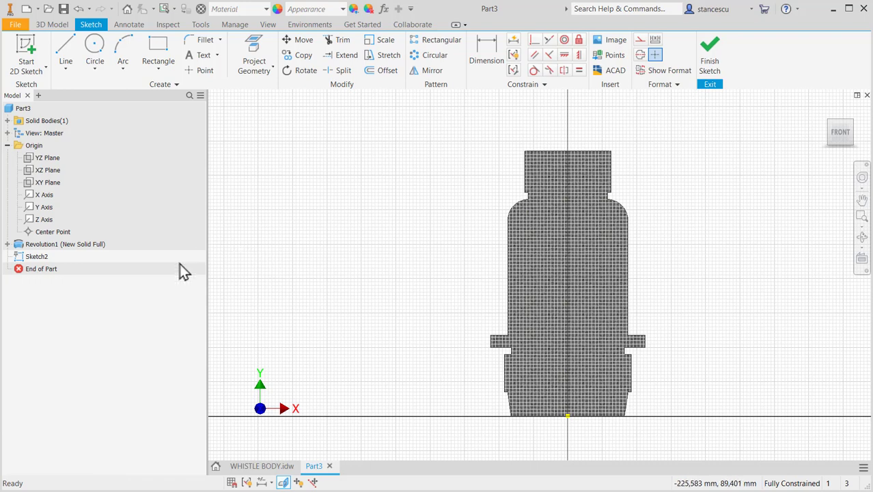
Step: Make the reference image Image1 and its parent Sketch1 under the revolution visible
click(7, 244)
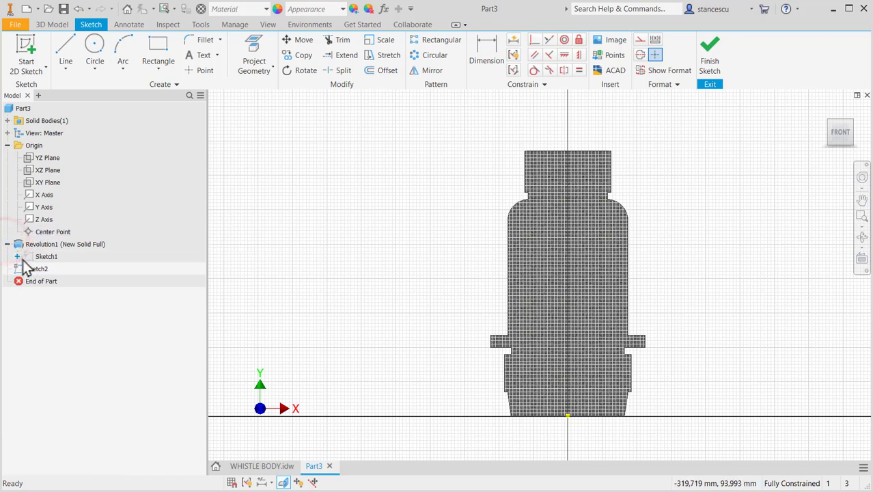
click(17, 256)
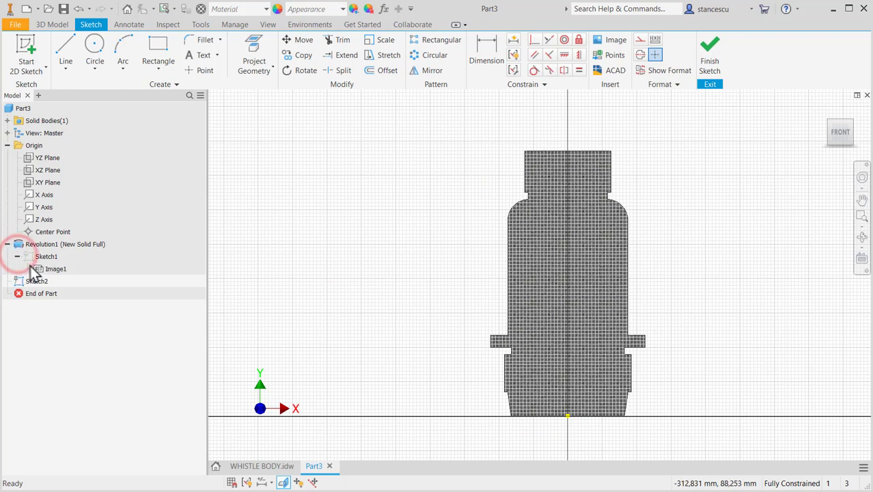
click(41, 269)
right_click(40, 268)
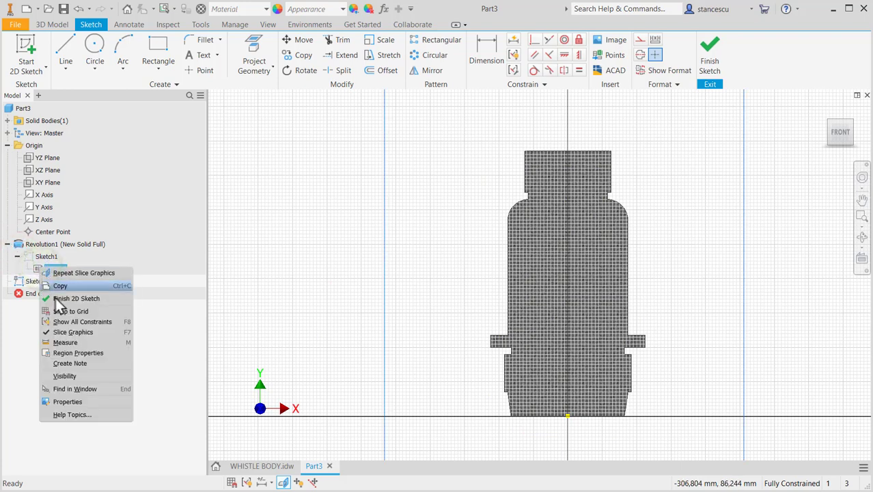
click(70, 378)
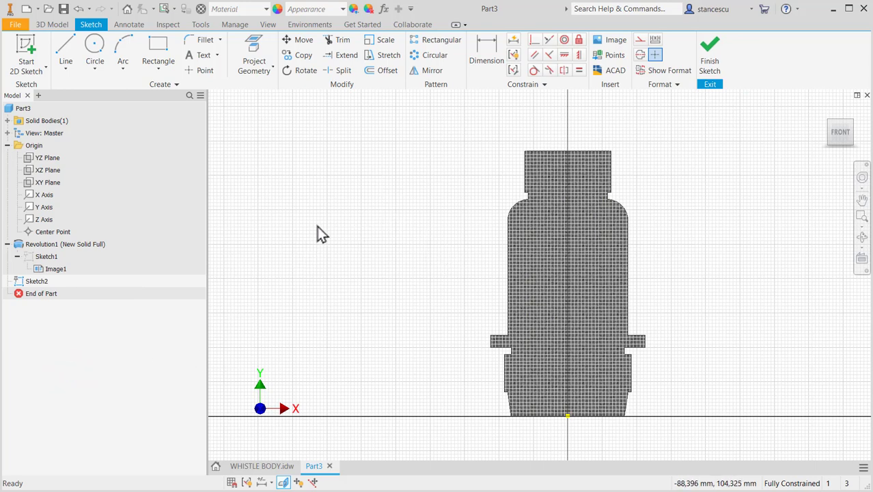
right_click(31, 264)
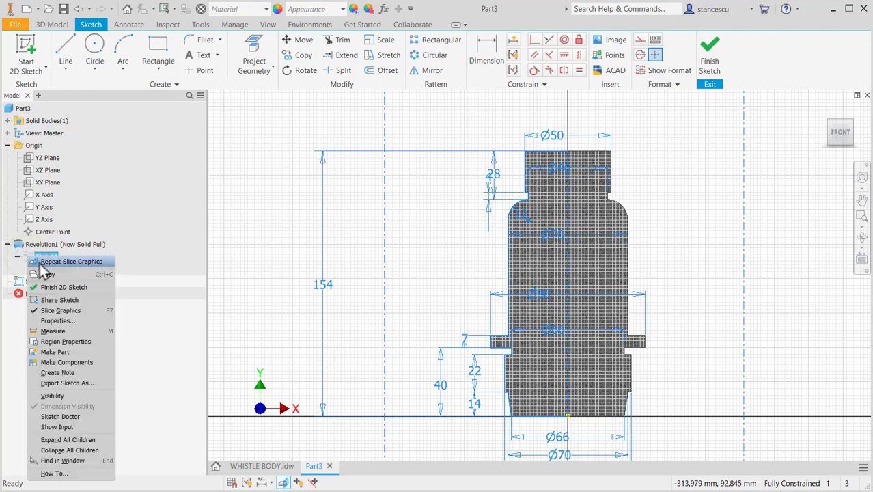
click(59, 395)
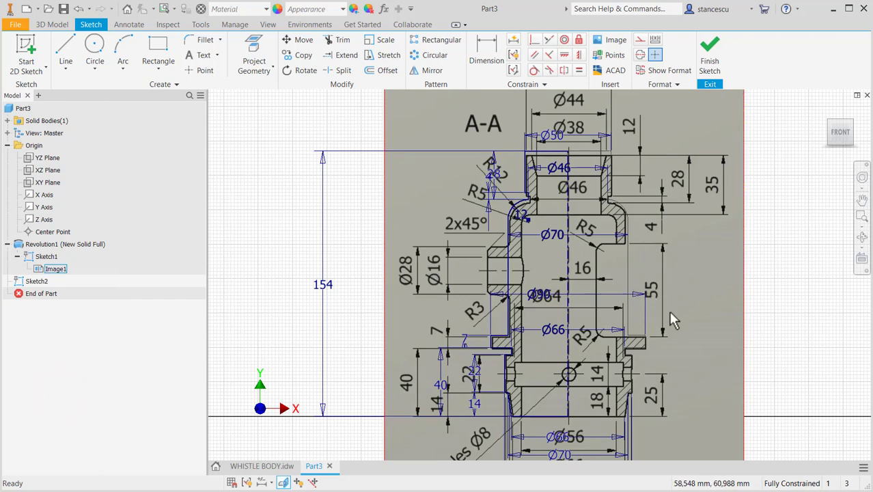
Step: Sketch the lower bore lines over section A-A: a base line about 27 mm long from the origin, the bore wall, and the internal groove
middle_drag(668, 310, 673, 267)
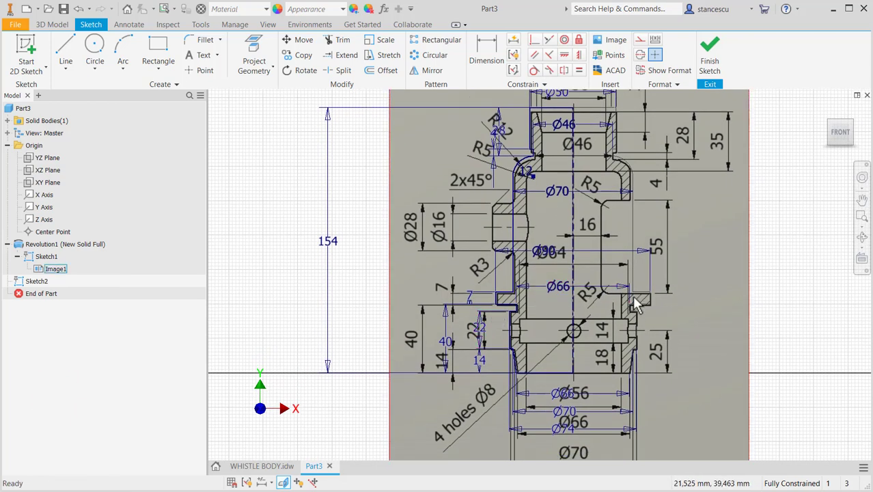
click(717, 280)
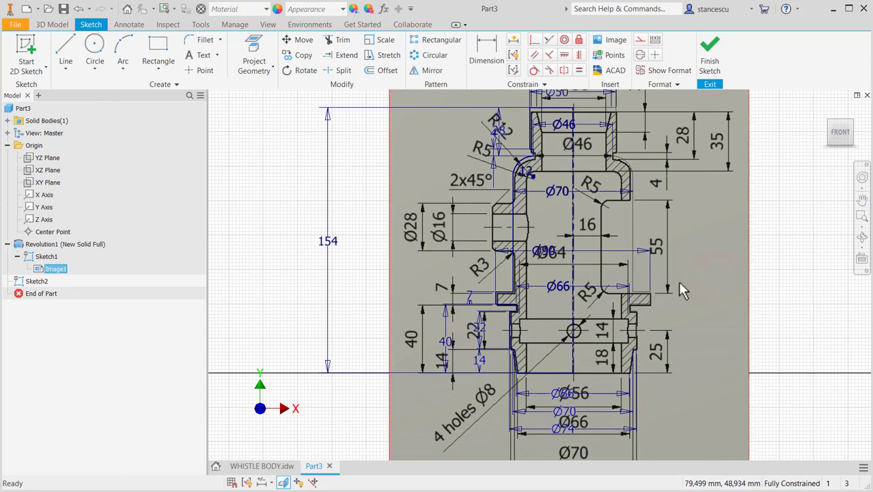
scroll(533, 289, down, 3)
mouse_move(563, 312)
middle_down()
mouse_move(545, 299)
mouse_move(538, 254)
middle_up()
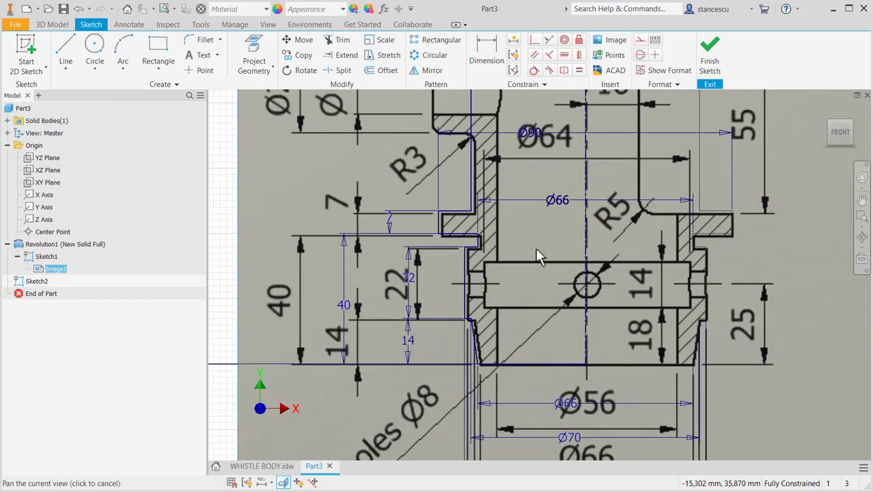
click(65, 49)
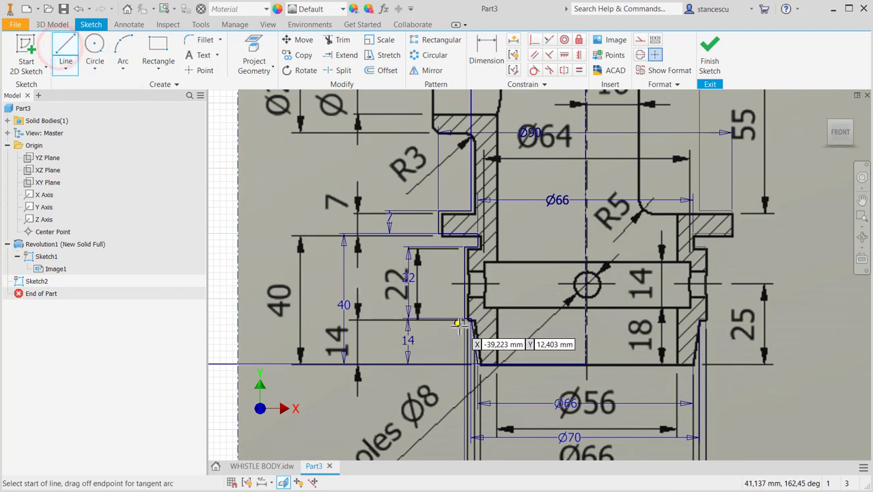
click(585, 363)
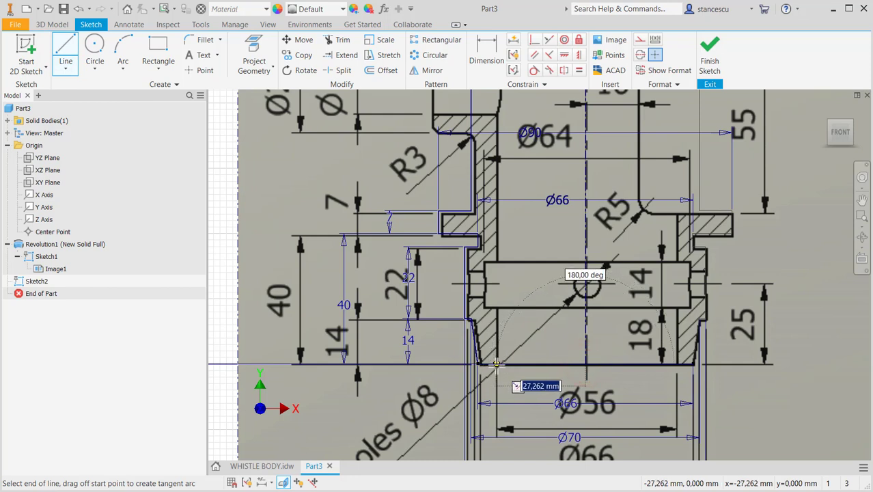
double_click(496, 364)
click(495, 364)
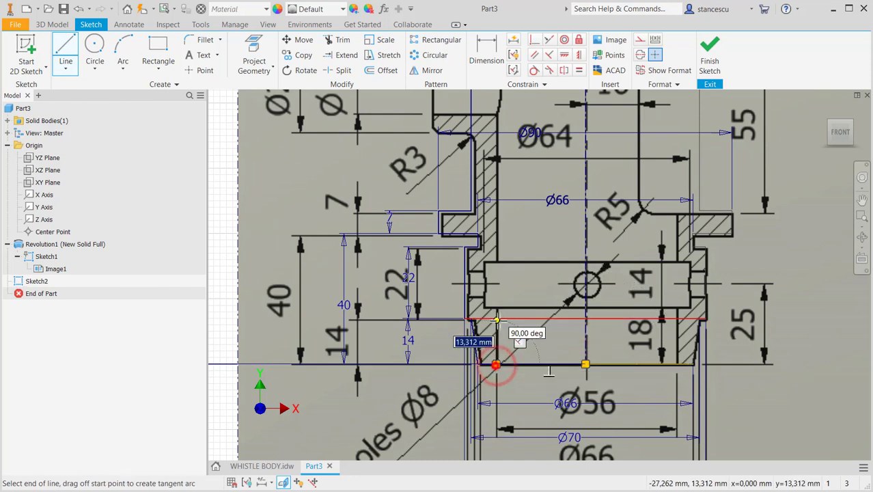
click(495, 308)
click(484, 261)
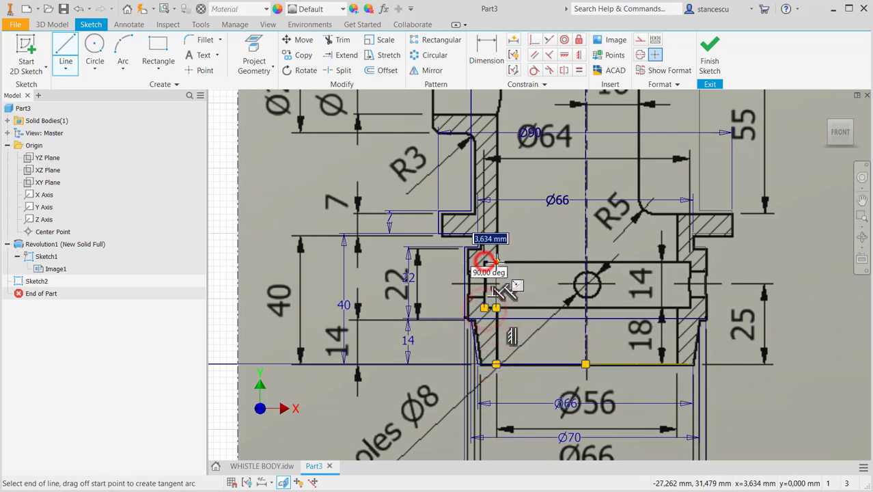
click(496, 261)
Step: Continue the bore wall up to the R5 corner, add a tangent arc there, and draw the horizontal shoulder to the neck bore
middle_drag(507, 251, 542, 435)
click(531, 187)
drag(531, 186, 554, 164)
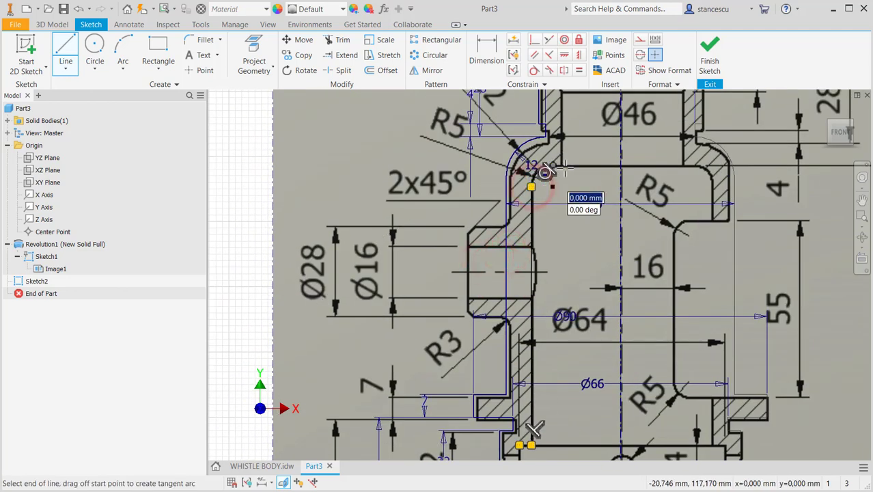
scroll(555, 166, up, 5)
click(558, 156)
Step: Draw the neck bore wall, its tapered mouth and the horizontal top line stopping short of the axis, and shift that line slightly upward
middle_drag(557, 157, 586, 471)
click(581, 220)
middle_drag(581, 220, 605, 354)
click(578, 220)
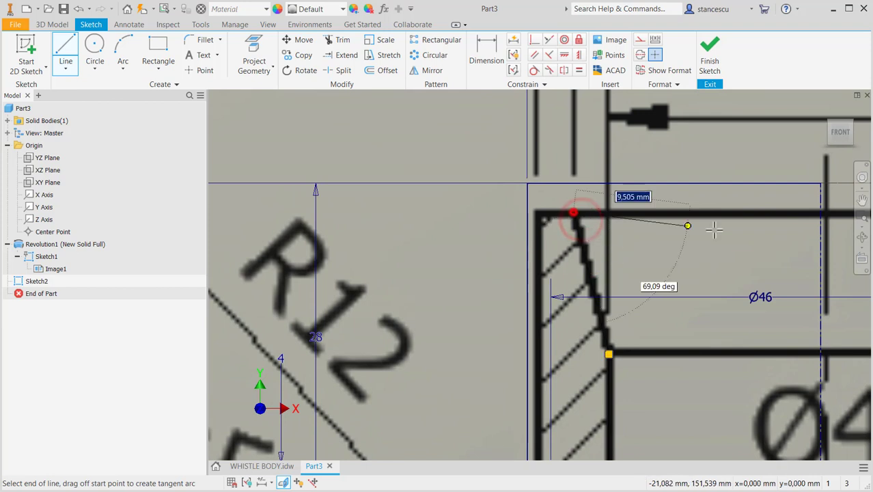
middle_drag(819, 208, 547, 224)
click(527, 228)
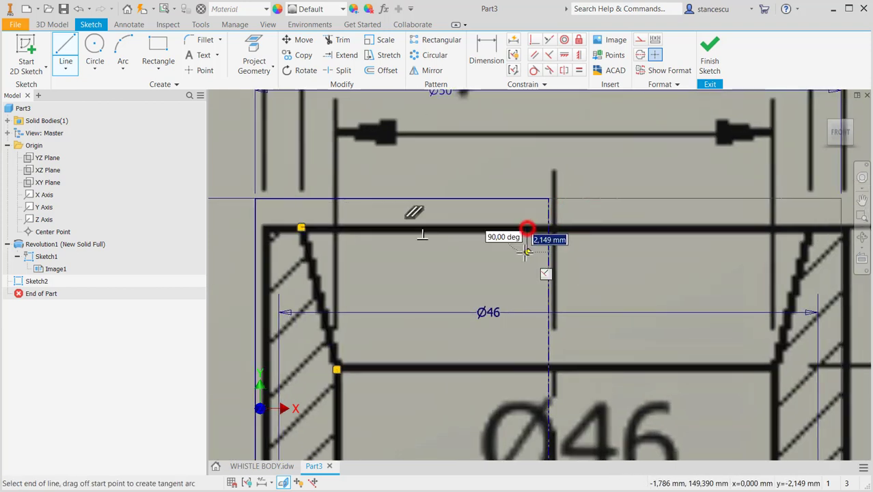
key(Escape)
drag(483, 229, 483, 207)
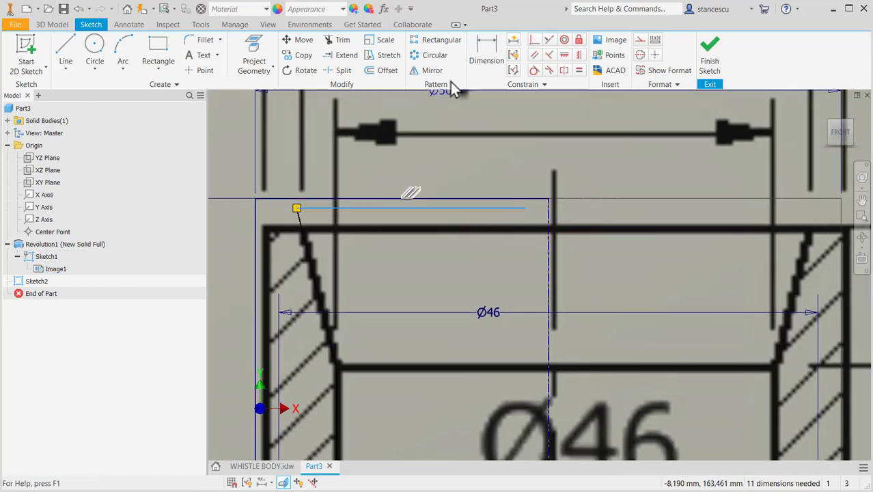
click(534, 40)
click(525, 208)
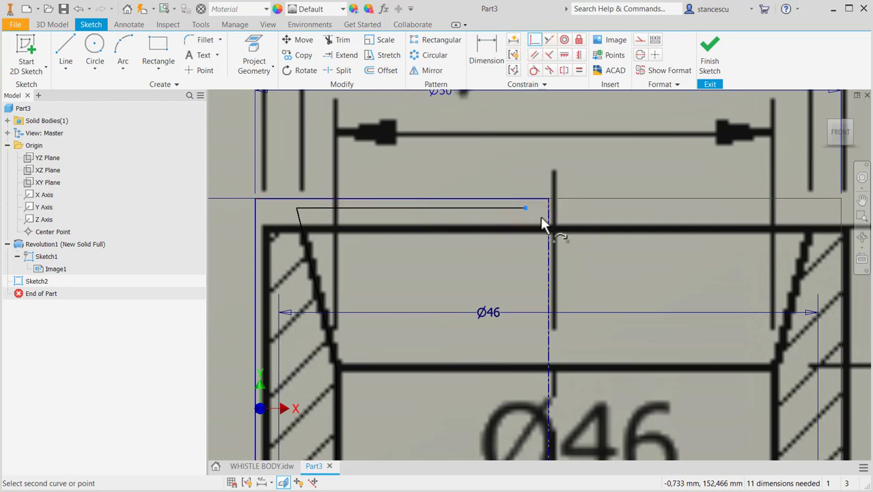
scroll(545, 157, down, 6)
middle_drag(554, 317, 573, 185)
key(Escape)
middle_drag(549, 214, 556, 301)
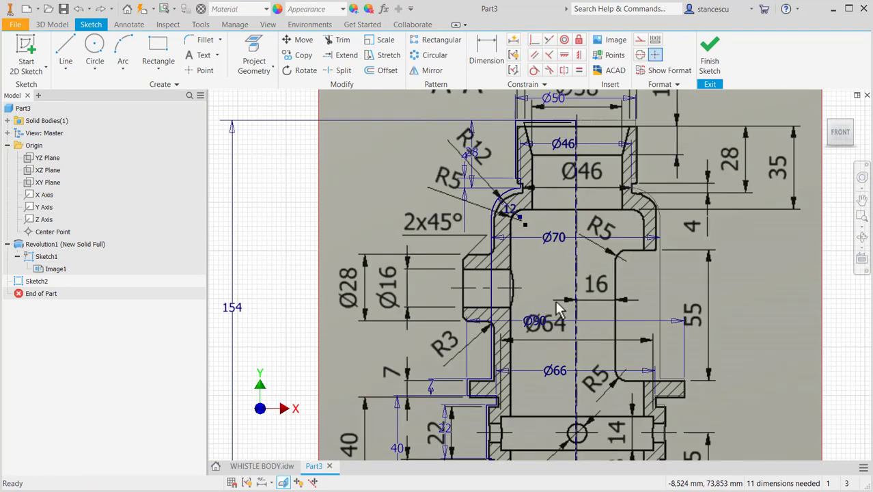
Step: Align the free end of the inner profile's top line vertically with the origin point
click(579, 55)
click(575, 121)
middle_drag(578, 369, 554, 414)
click(575, 375)
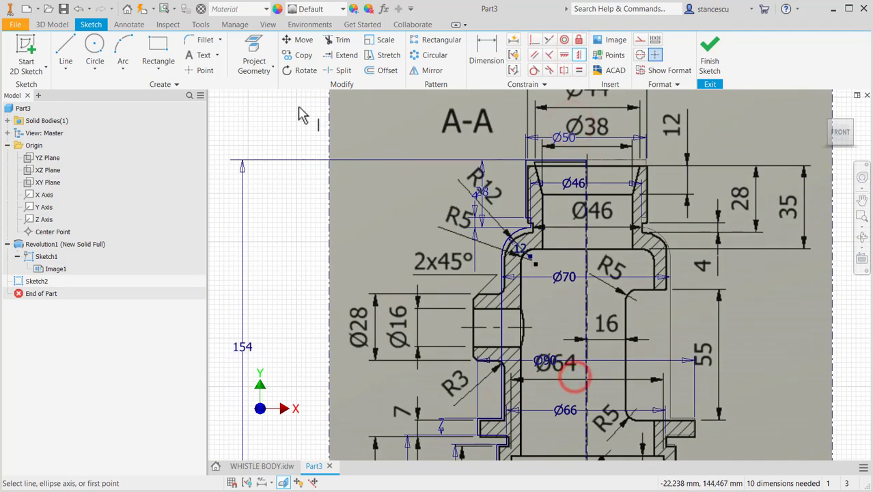
Step: Close the inner profile with a vertical line along the axis and set that line as a centerline
click(66, 45)
click(640, 55)
scroll(600, 198, up, 3)
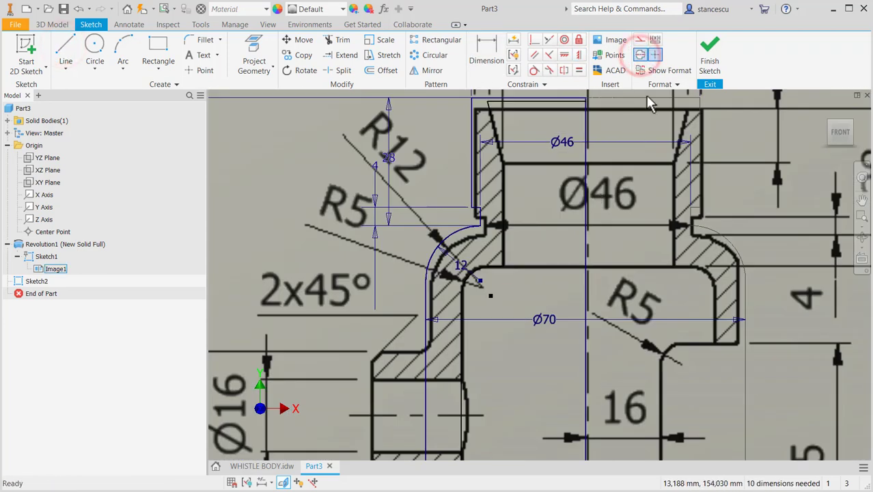
Step: Dimension the inner profile's vertical axis line as 154 mm
middle_drag(593, 157, 604, 256)
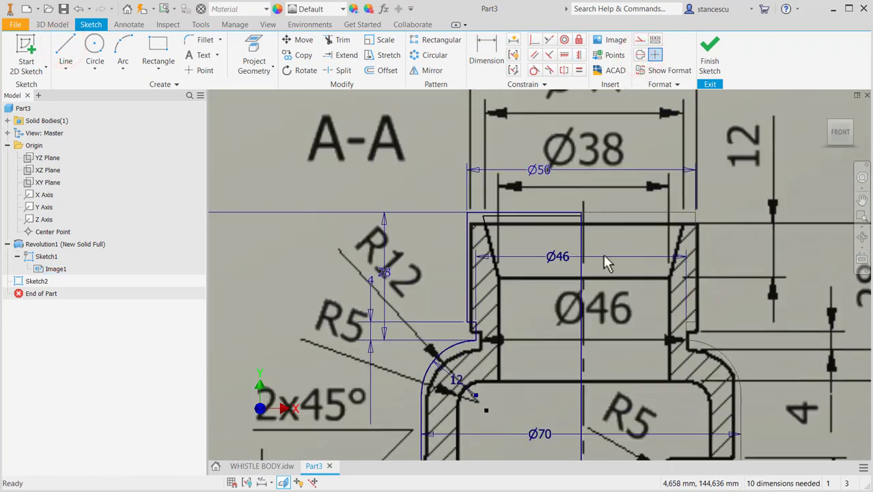
click(486, 49)
click(581, 242)
click(254, 271)
text(154)
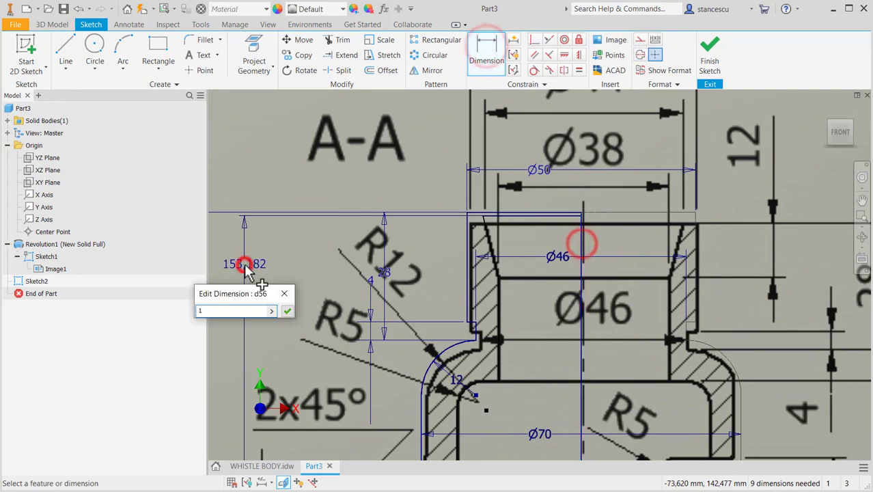
key(Return)
middle_drag(535, 275, 549, 159)
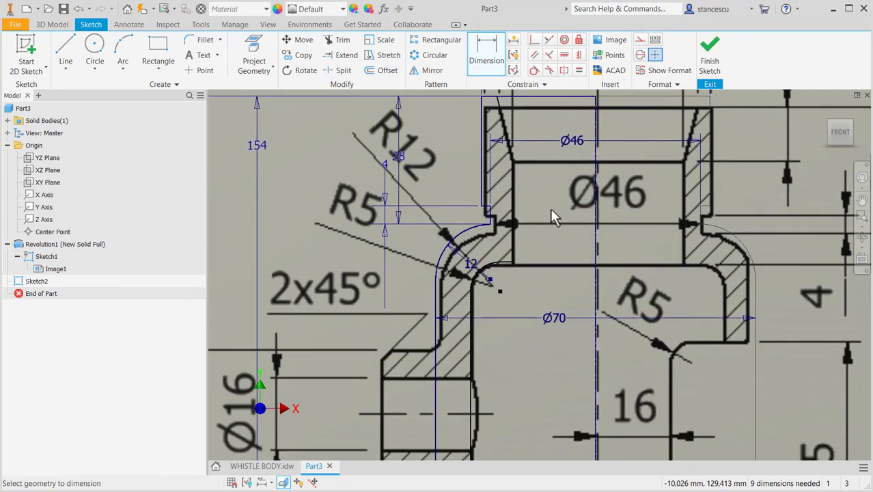
Step: Hide the outer profile's Sketch1 together with its reference image
right_click(33, 262)
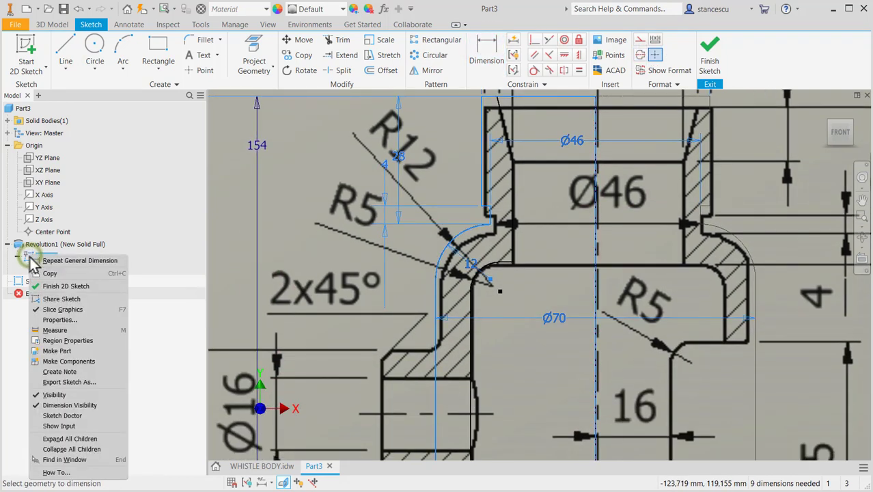
click(62, 391)
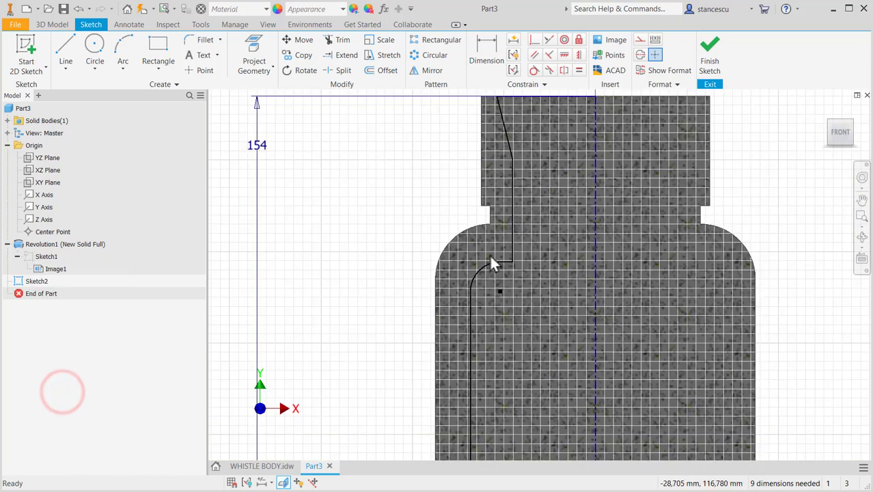
middle_drag(532, 198, 522, 289)
scroll(523, 255, down, 3)
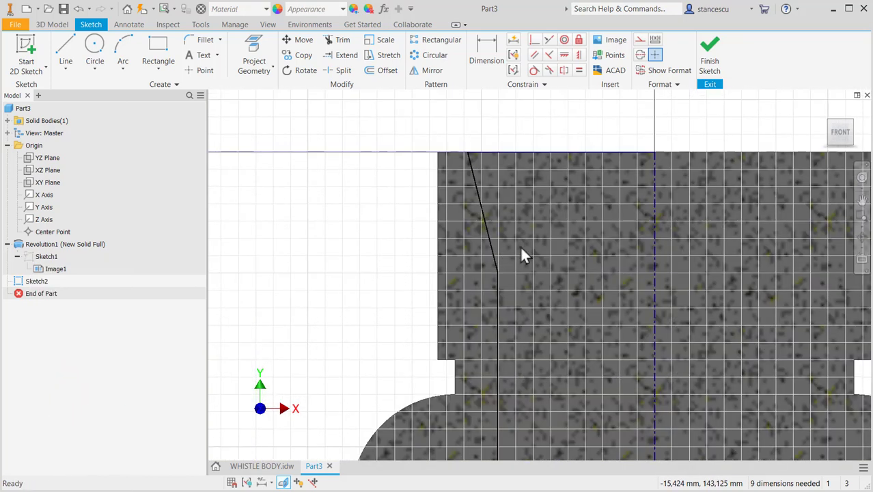
middle_drag(584, 283, 598, 140)
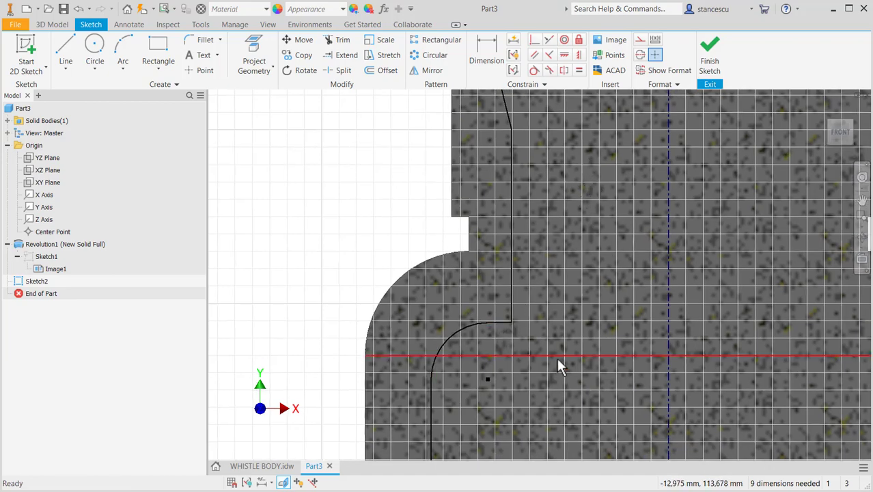
mouse_move(558, 348)
middle_down()
mouse_move(569, 148)
mouse_move(562, 133)
middle_up()
middle_drag(549, 315, 547, 133)
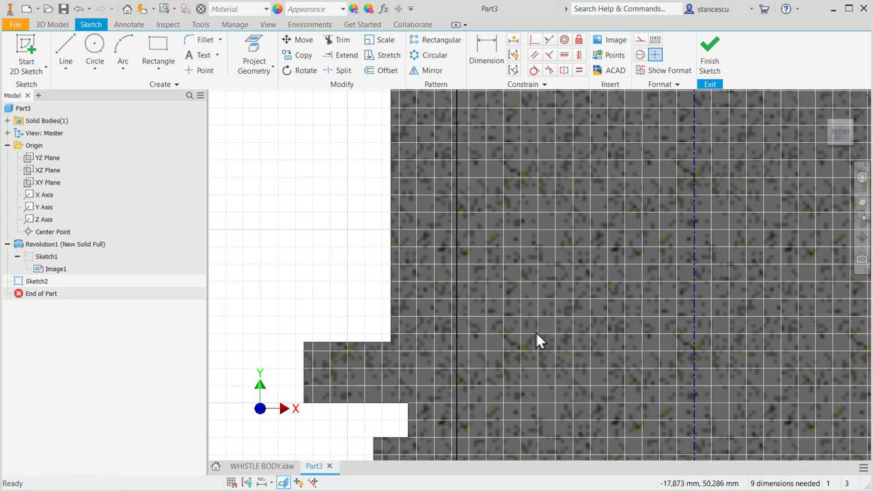
mouse_move(535, 332)
middle_down()
mouse_move(530, 169)
mouse_move(519, 212)
mouse_move(519, 193)
middle_up()
middle_drag(517, 286, 524, 220)
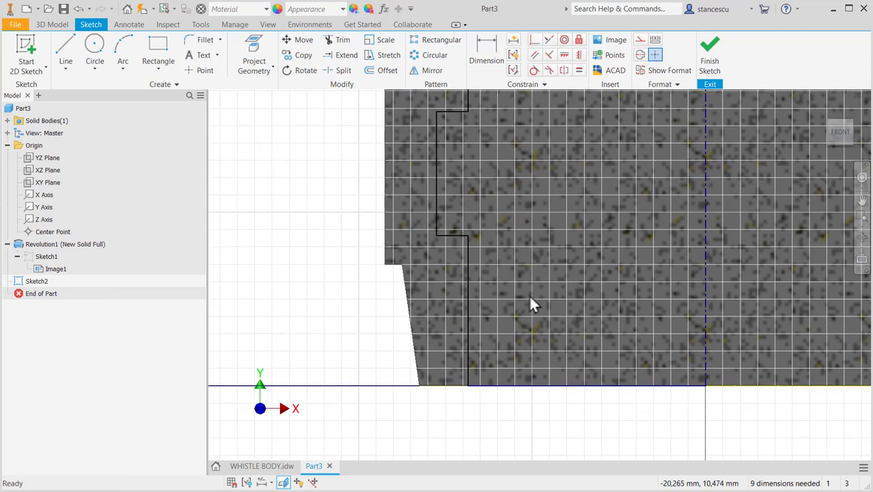
Step: Switch to the WHISTLE BODY drawing and review the bore diameters, neck depths and inner fillet radius in section A-A
click(276, 465)
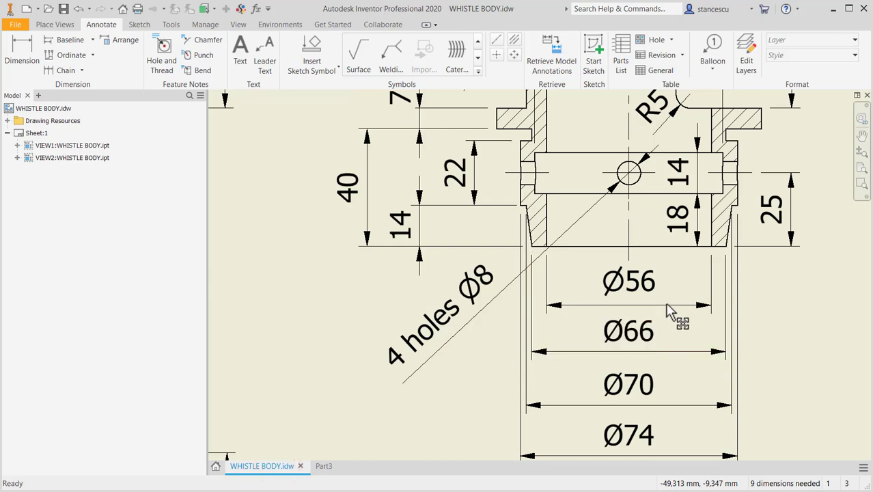
mouse_move(626, 224)
middle_down()
mouse_move(633, 380)
mouse_move(625, 491)
middle_up()
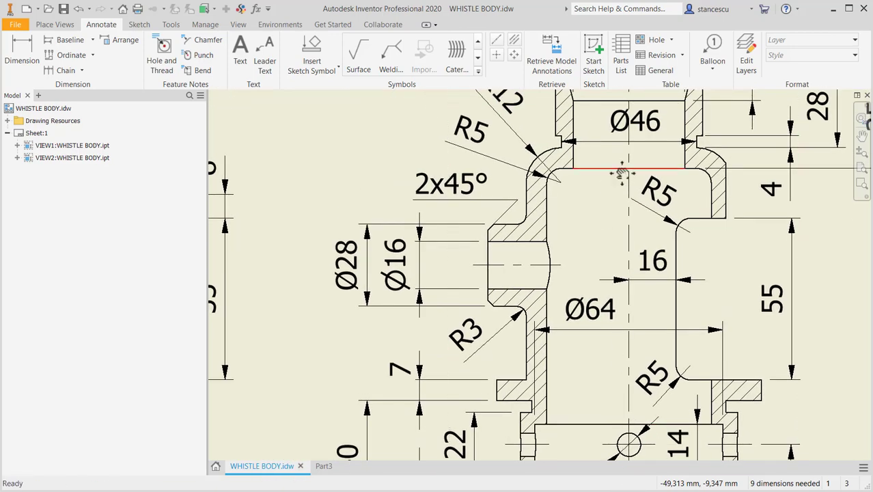
middle_drag(622, 174, 518, 292)
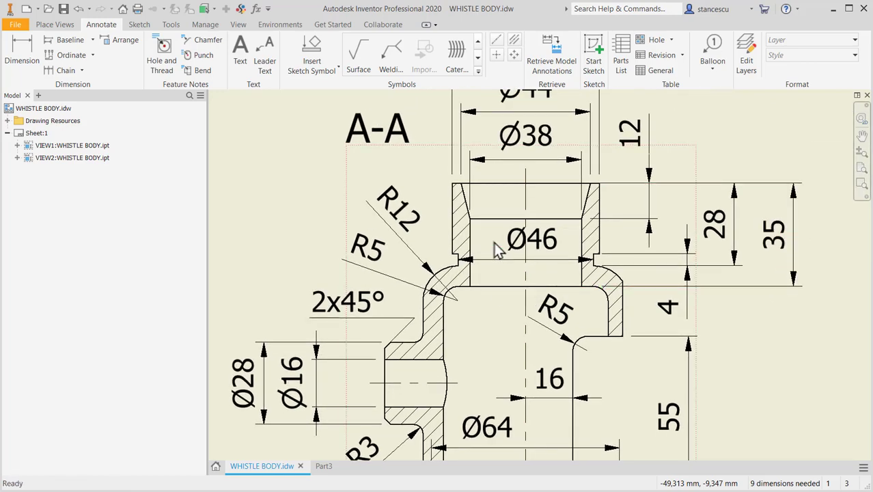
middle_drag(516, 150, 521, 215)
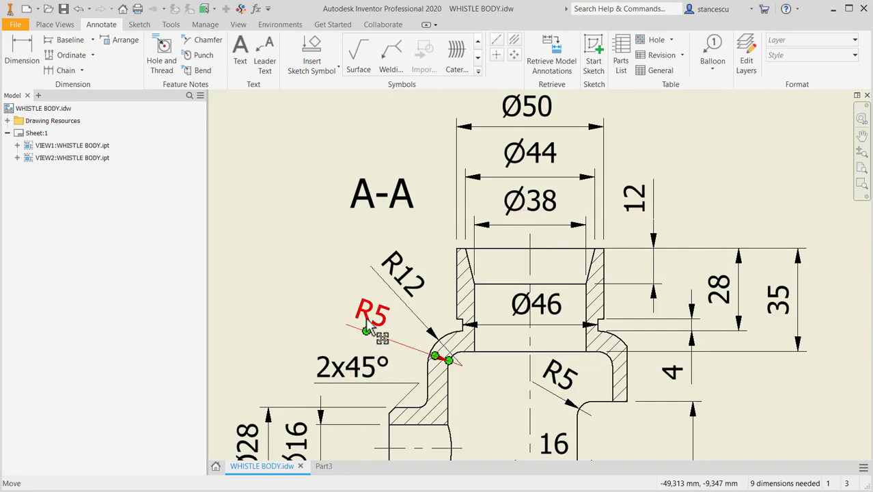
middle_drag(501, 396, 496, 314)
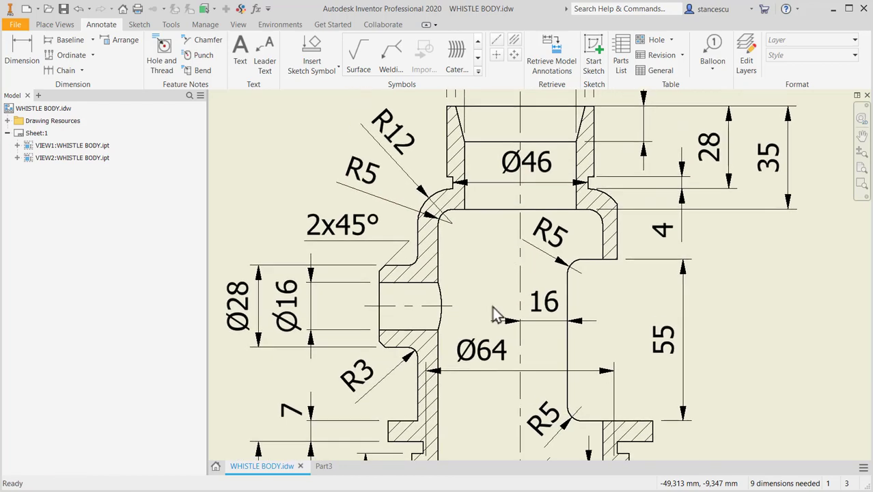
Step: Return to Part3 and dimension the lower bore wall as a 56 mm diameter about the centerline
click(323, 466)
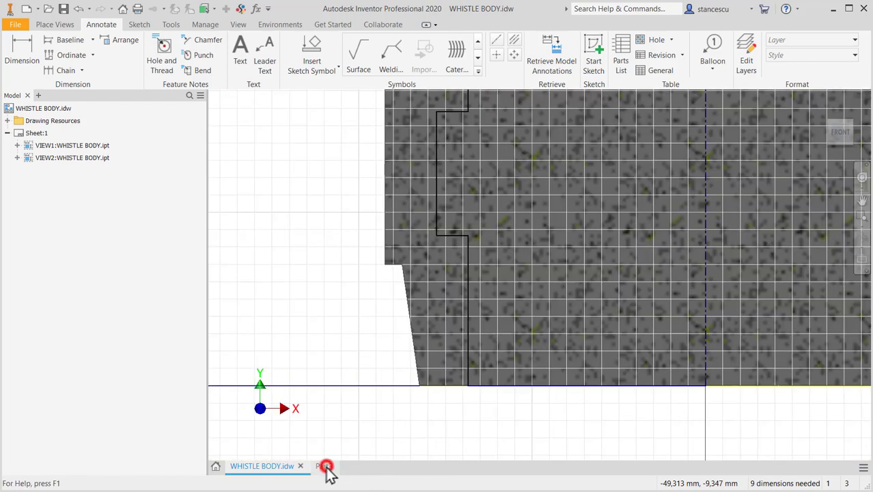
click(489, 63)
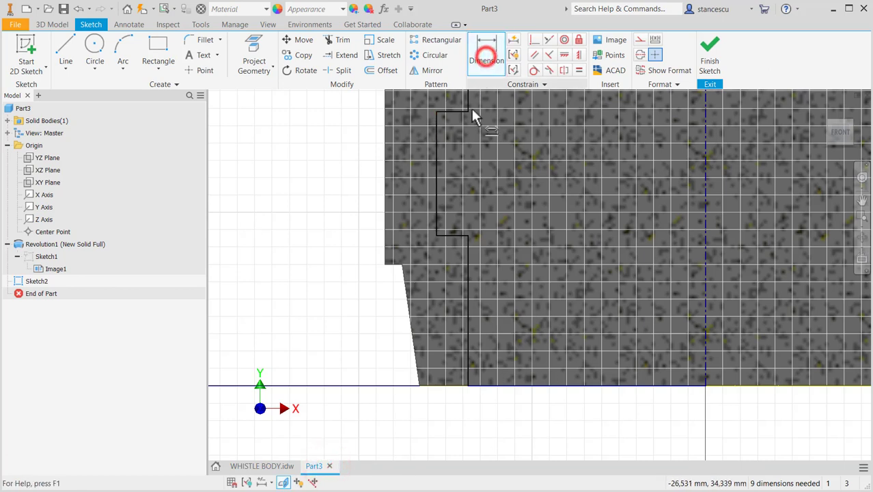
click(468, 354)
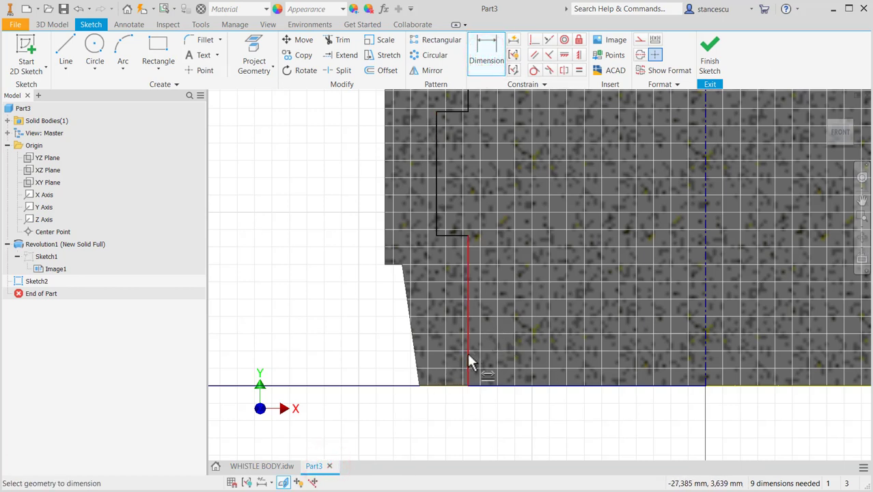
click(707, 355)
click(641, 428)
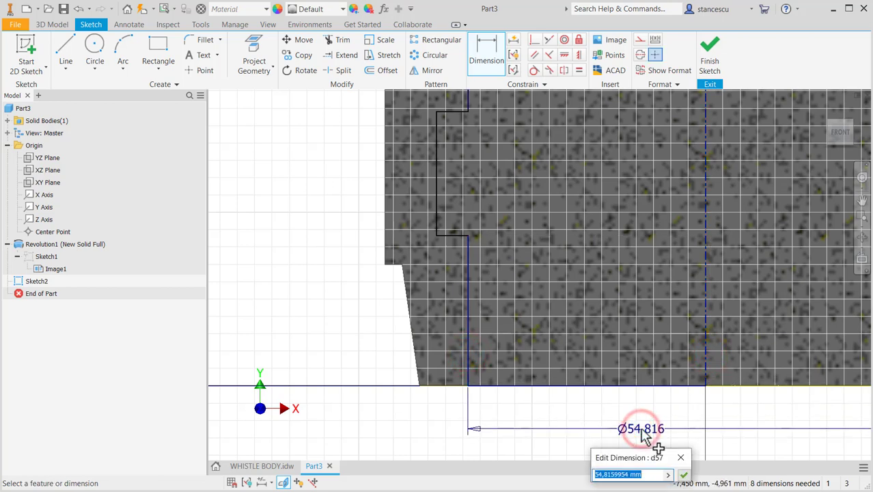
text(56)
key(Return)
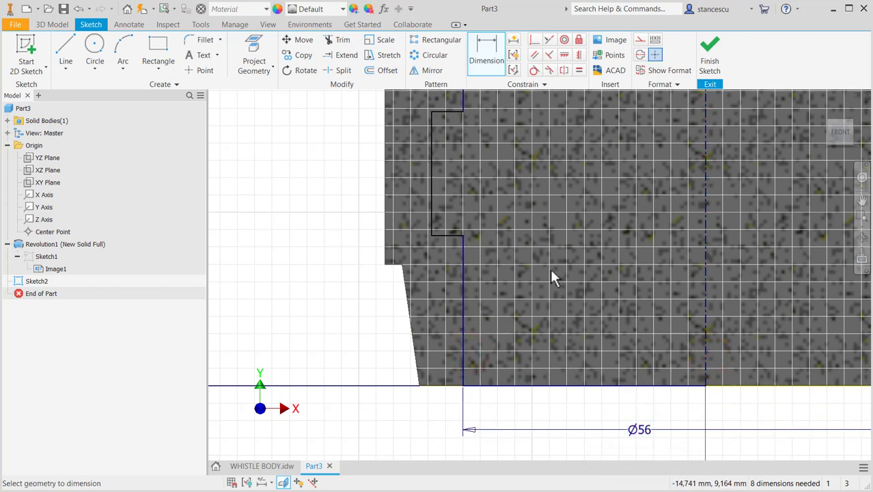
Step: Dimension the recess wall near the lower end of the bore as a 64 mm diameter about the centerline
click(430, 194)
click(706, 252)
middle_drag(656, 382, 650, 290)
click(605, 399)
text(64)
key(Return)
Step: Dimension the inner shoulder arc below the neck with a 5 mm radius
middle_drag(585, 310, 579, 490)
middle_drag(487, 366, 500, 236)
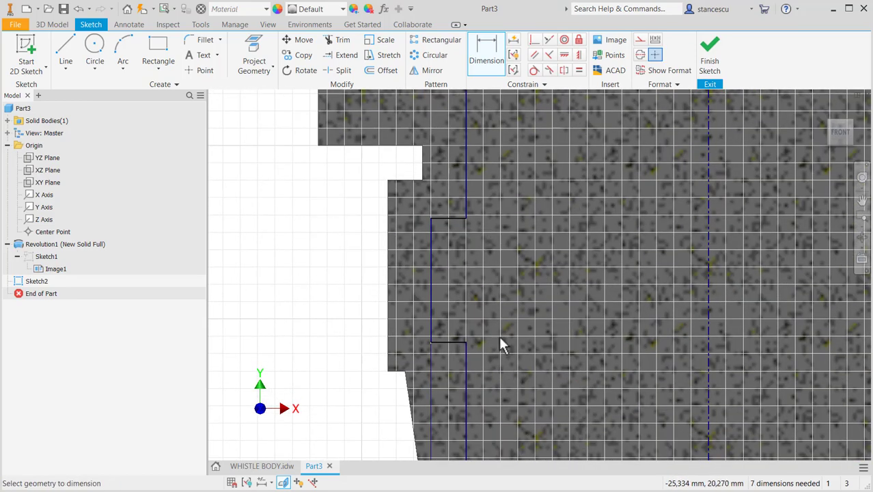
middle_drag(499, 338, 512, 333)
key(Escape)
drag(477, 182, 476, 182)
scroll(500, 214, down, 3)
middle_drag(549, 224, 517, 300)
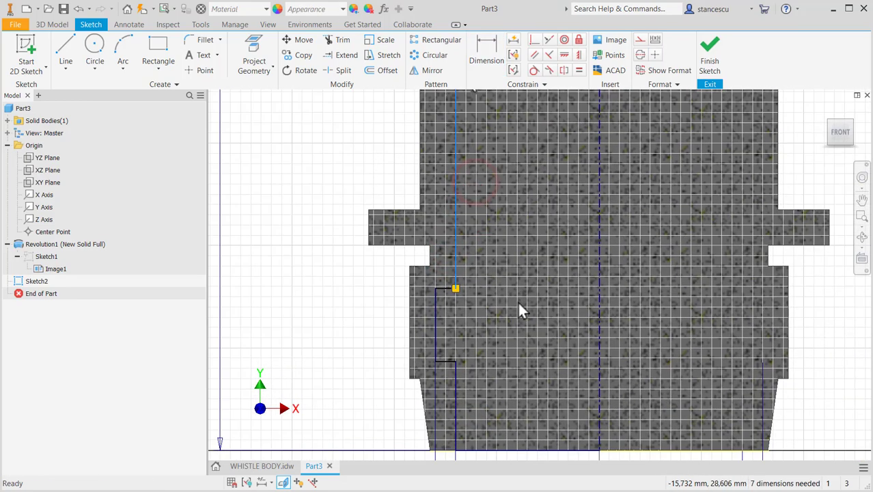
scroll(517, 299, down, 3)
middle_drag(421, 222, 423, 300)
click(386, 264)
scroll(478, 442, down, 2)
scroll(448, 205, up, 3)
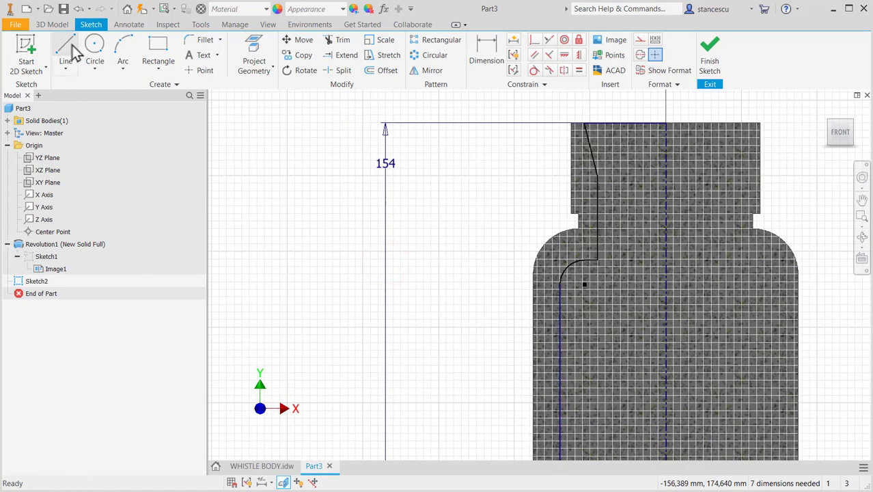
click(481, 49)
click(570, 267)
click(504, 223)
text(5)
key(Return)
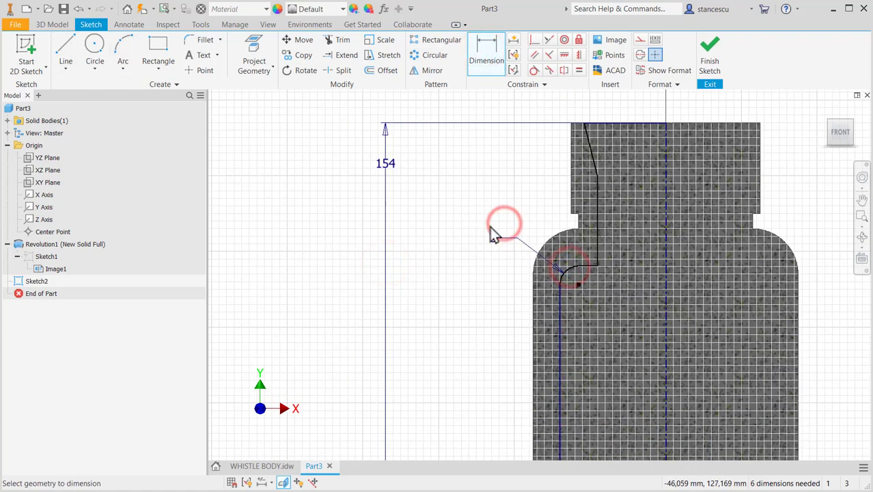
Step: Dimension the neck bore wall as a 38 mm diameter about the centerline
click(593, 215)
click(661, 219)
middle_drag(687, 101, 682, 204)
click(679, 171)
text(38)
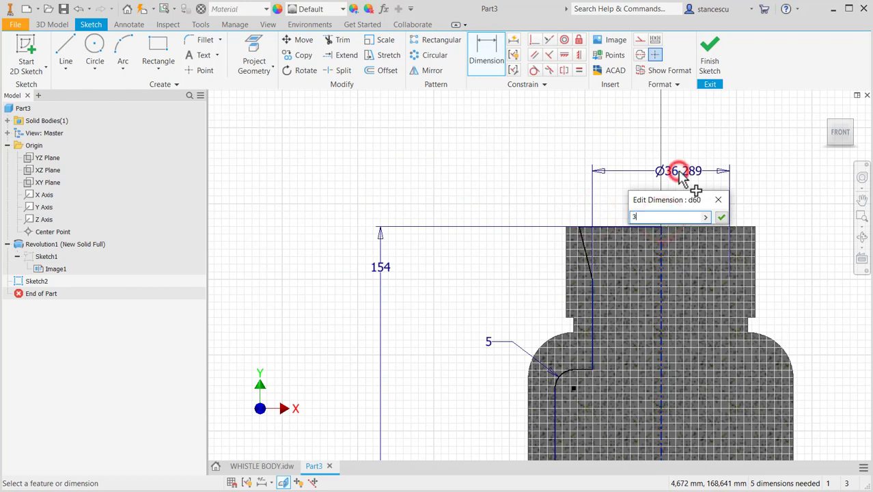
key(Return)
Step: Dimension the upper end of the tapered mouth as a 44 mm diameter about the centerline
click(576, 228)
click(662, 236)
click(652, 140)
text(44)
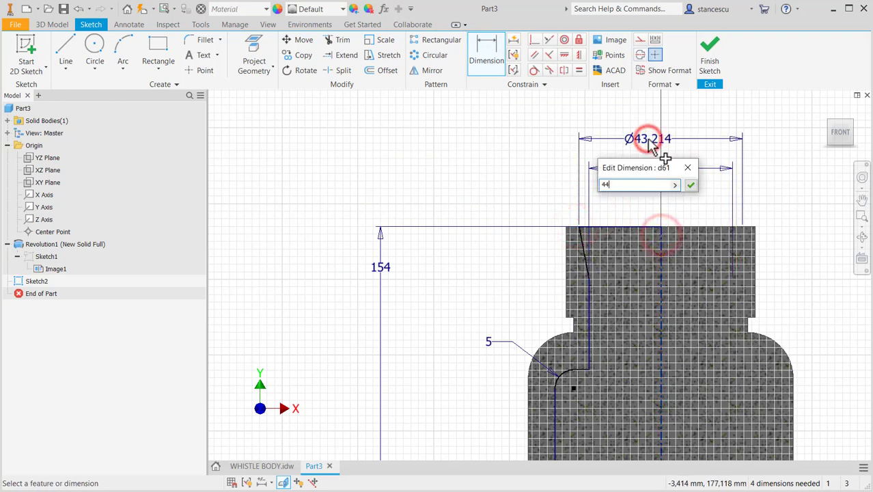
key(Return)
Step: Dimension the vertical depth of the tapered mouth as 12 mm
middle_drag(625, 190, 625, 171)
click(581, 237)
click(522, 225)
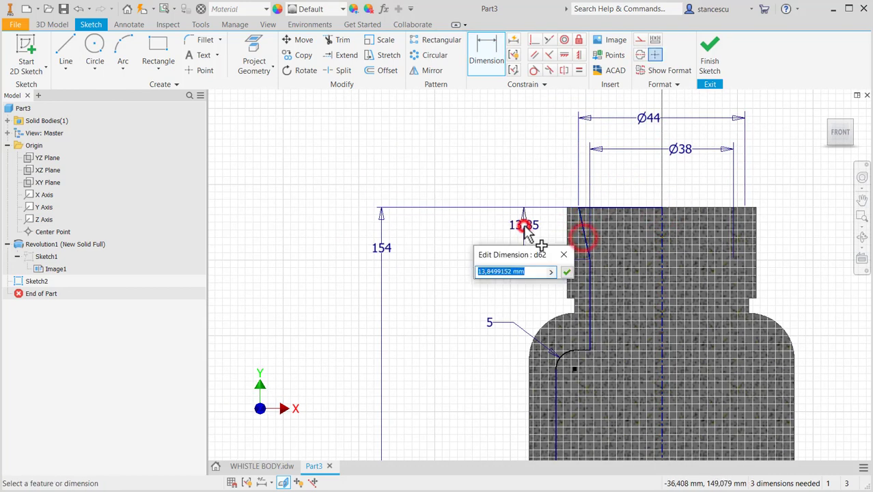
text(12)
key(Return)
middle_drag(524, 272, 517, 211)
mouse_move(505, 302)
middle_down()
mouse_move(503, 243)
mouse_move(437, 335)
middle_up()
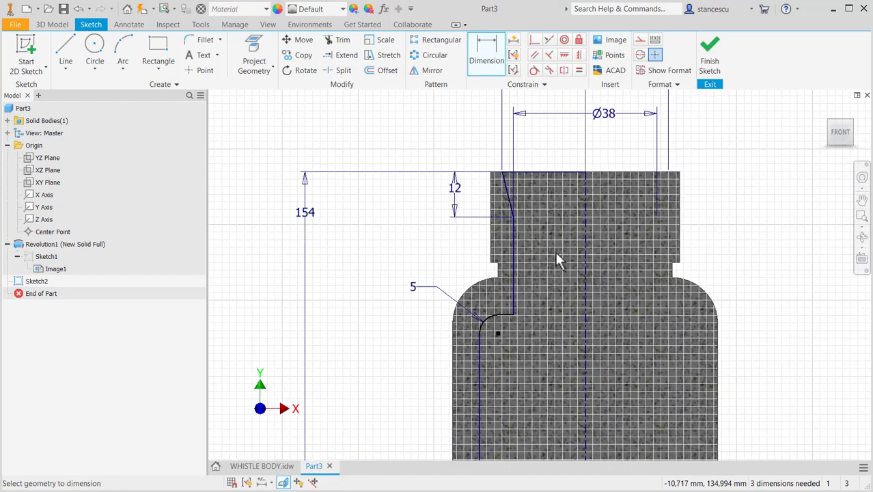
Step: Dimension the neck bore profile from its top edge down to the shoulder line as 35 mm
middle_drag(555, 250, 575, 315)
click(568, 240)
click(415, 318)
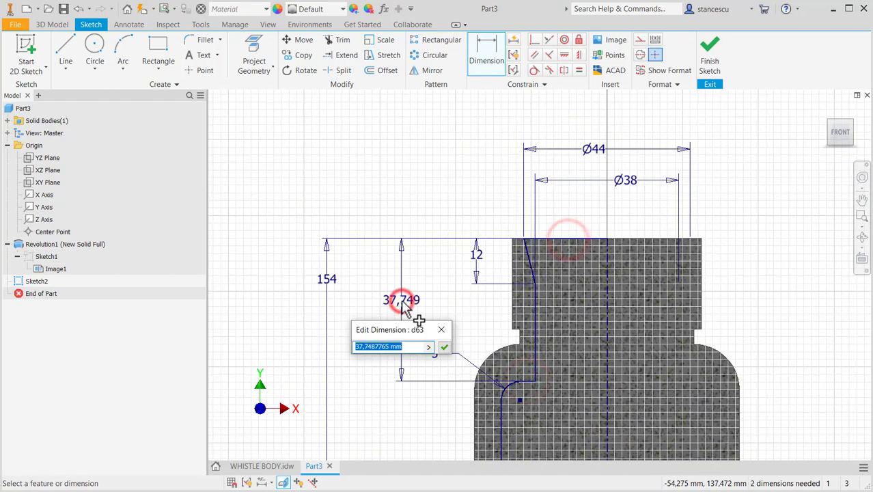
text(35)
key(Return)
Step: Dimension the lower edge of the internal groove at 18 mm above the base line
middle_drag(463, 318, 476, 149)
middle_drag(463, 439, 468, 172)
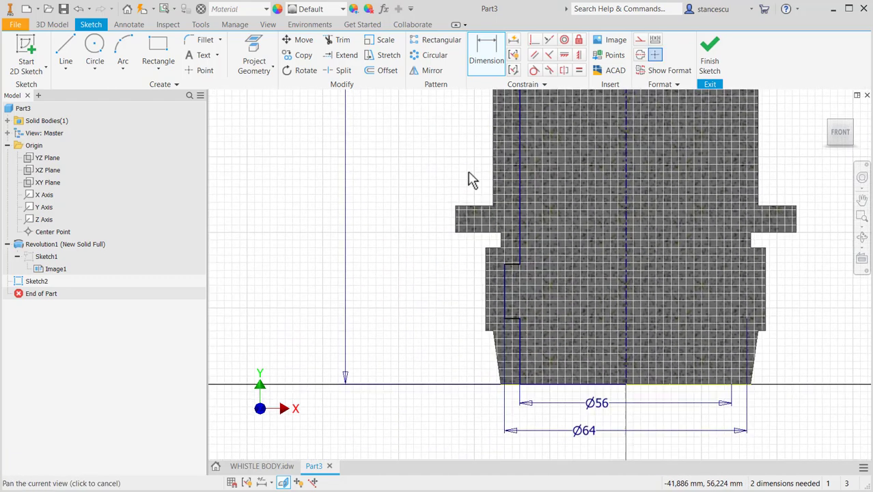
click(514, 321)
click(532, 383)
click(437, 352)
text(1)
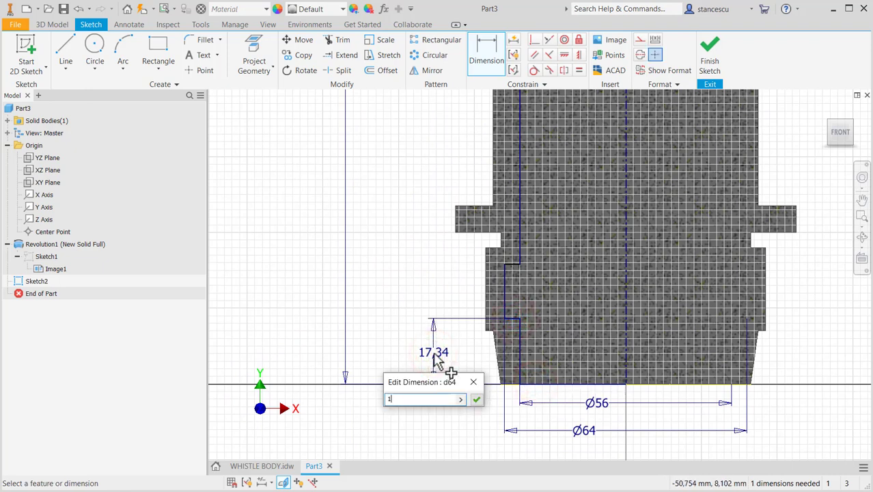
text(8)
key(Return)
Step: Set the internal groove's height to 14 mm with a dimension on its vertical line
click(510, 276)
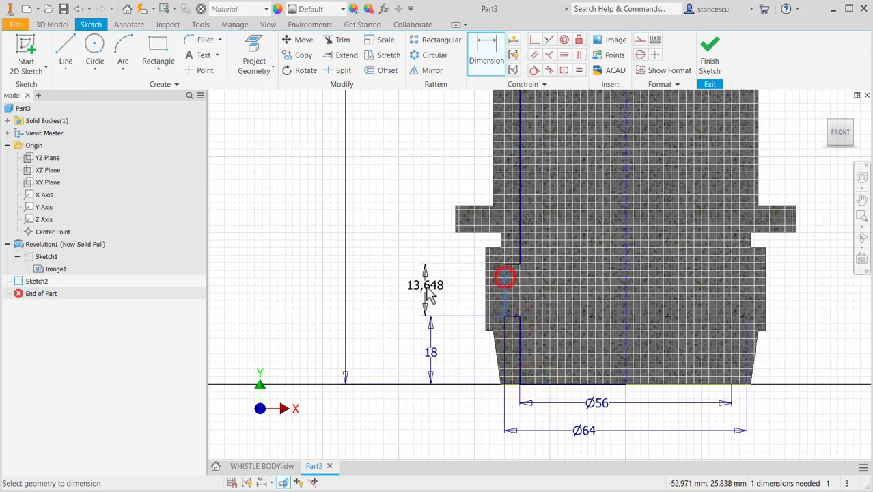
click(431, 285)
text(14)
key(Return)
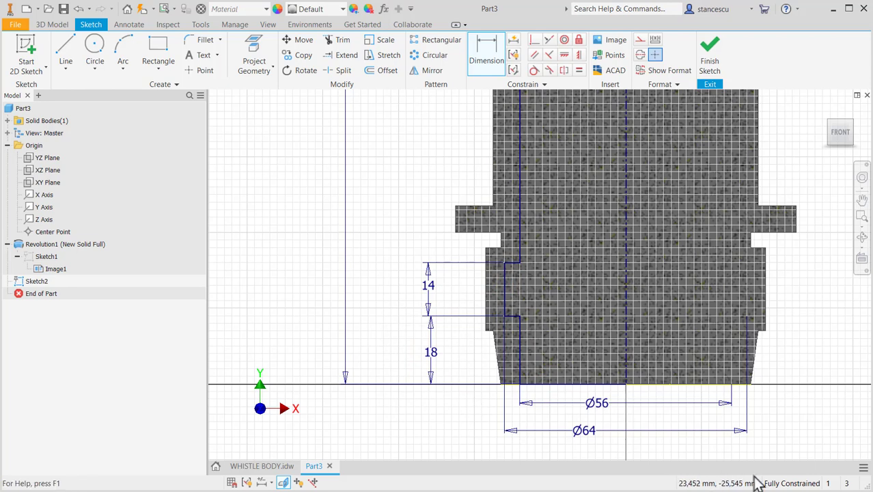
Step: Review the bore and groove dimensions in section view A-A of WHISTLE BODY.idw, and return to Part3
click(281, 466)
scroll(494, 297, up, 2)
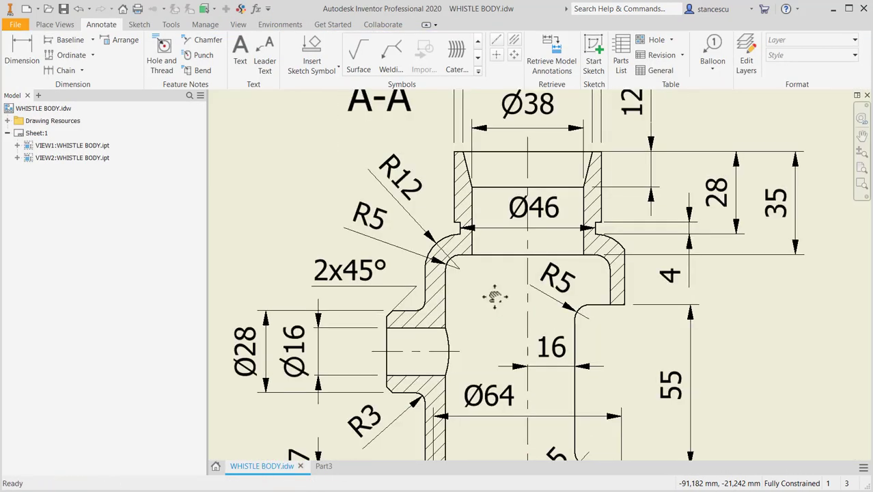
mouse_move(494, 297)
middle_down()
mouse_move(517, 399)
mouse_move(526, 351)
mouse_move(555, 292)
middle_up()
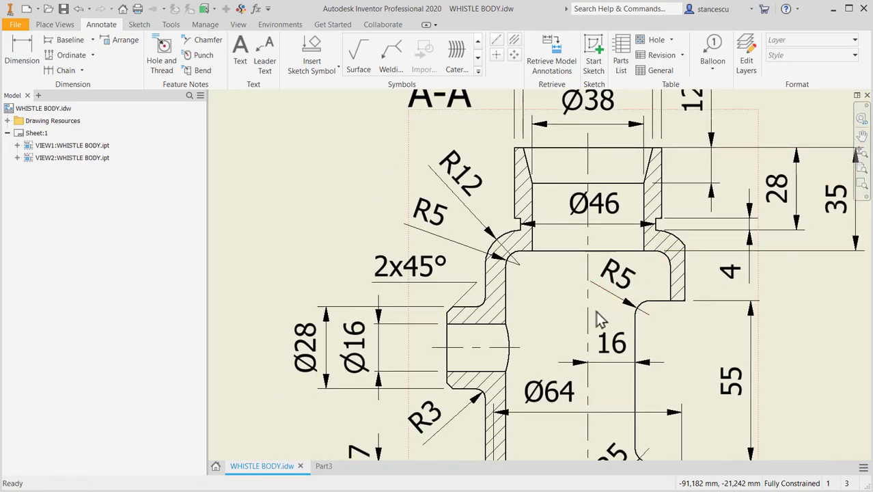
middle_drag(596, 318, 602, 177)
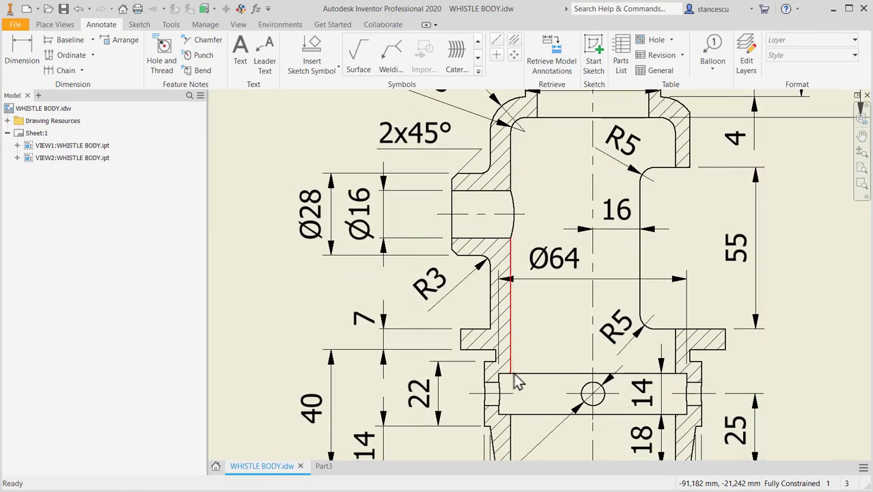
middle_drag(517, 382, 505, 261)
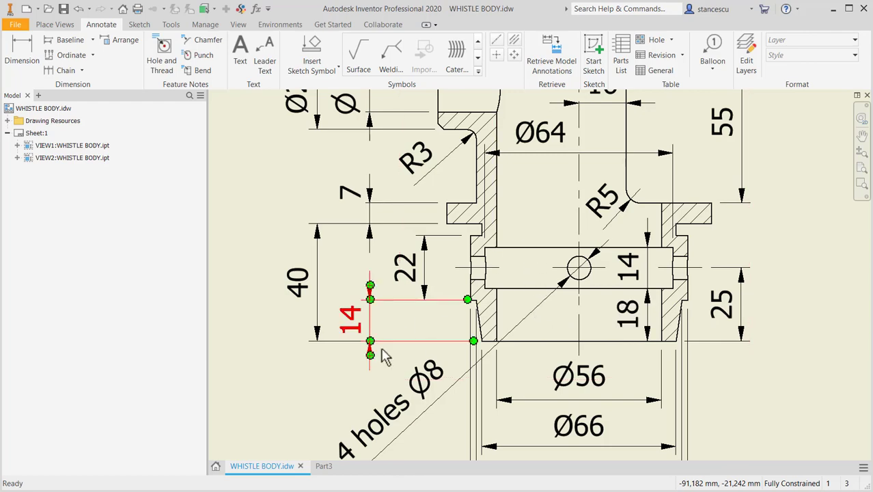
click(325, 468)
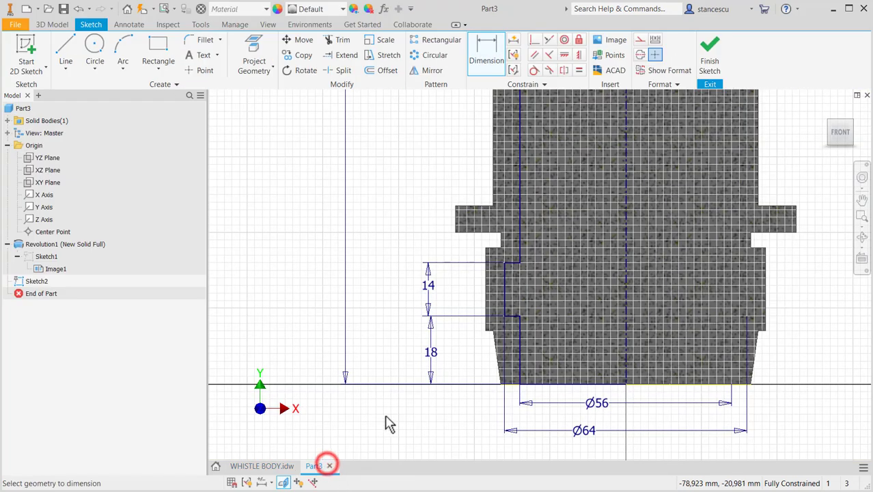
Step: Finish the bore sketch and revolve its profile a full 360° around the center axis as a cut
click(709, 58)
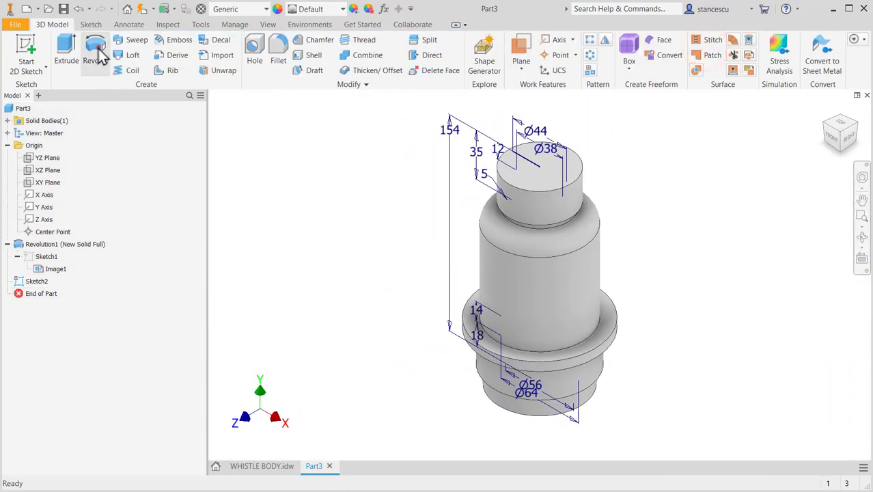
click(98, 55)
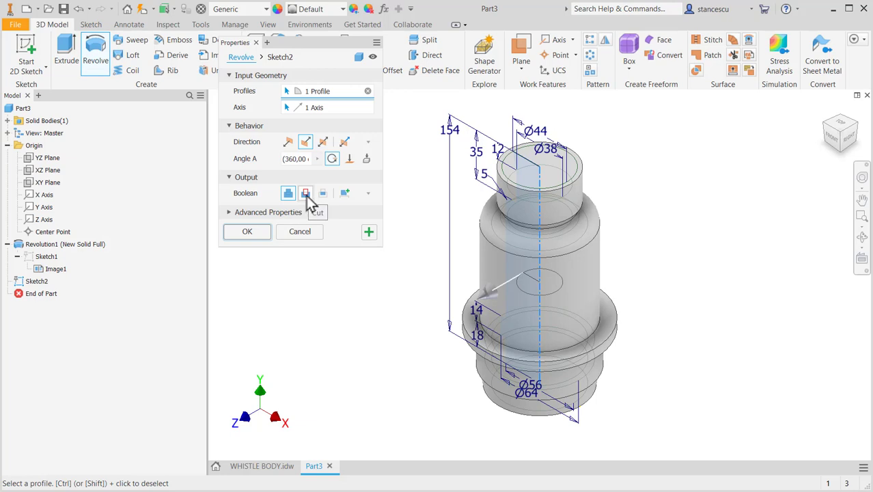
click(306, 194)
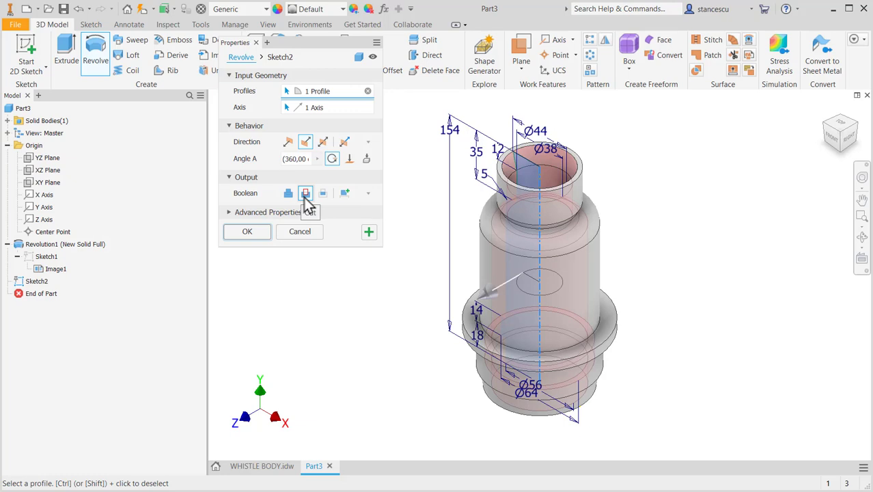
click(251, 232)
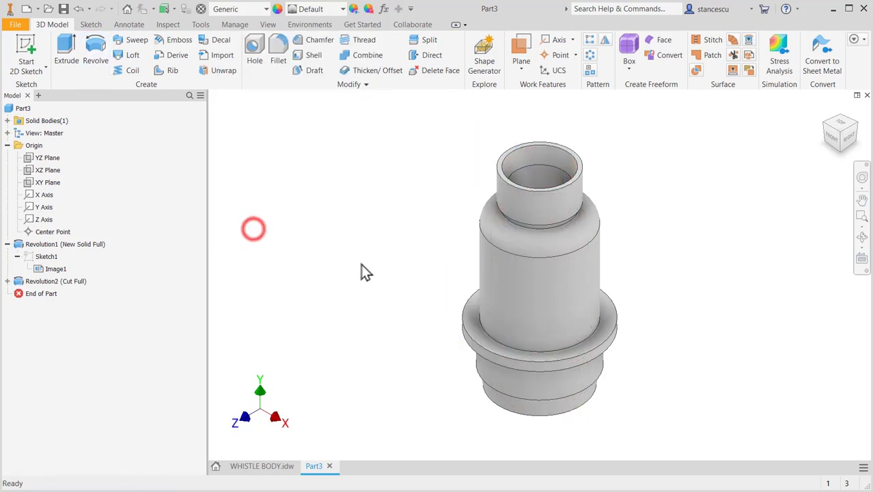
shift+middle_drag(417, 250, 325, 447)
key(F6)
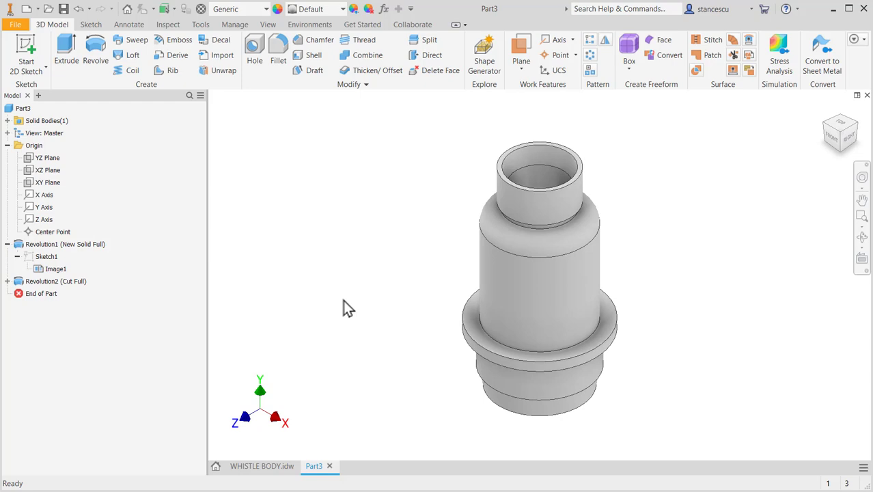
Step: Check the side window's dimensions in WHISTLE BODY.idw, and start a sliced-view sketch on the XY plane of Part3
click(271, 469)
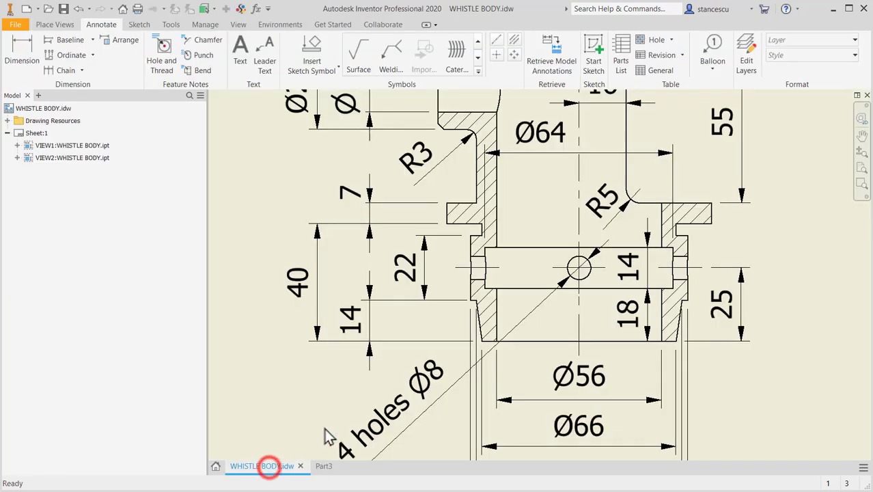
scroll(639, 291, down, 3)
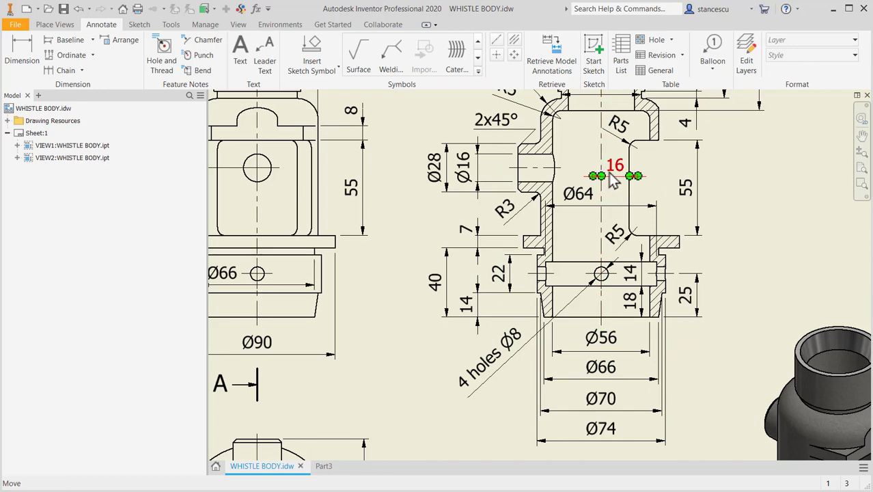
click(332, 466)
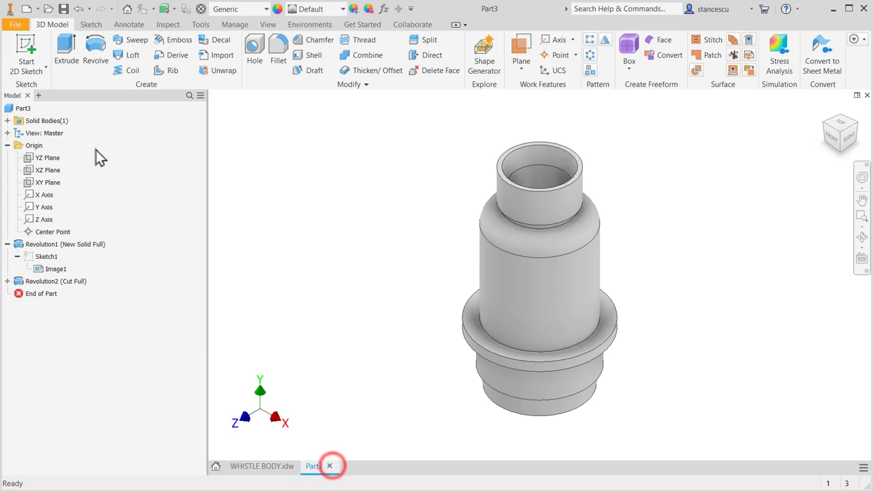
click(32, 184)
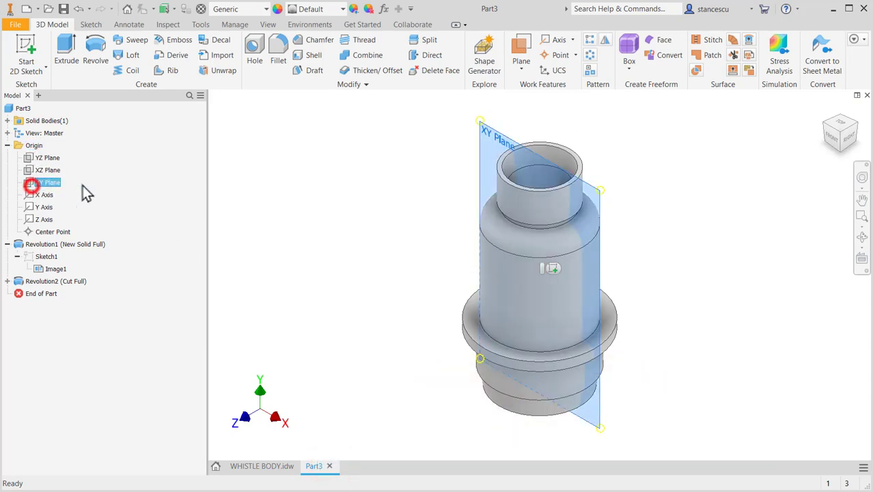
click(552, 268)
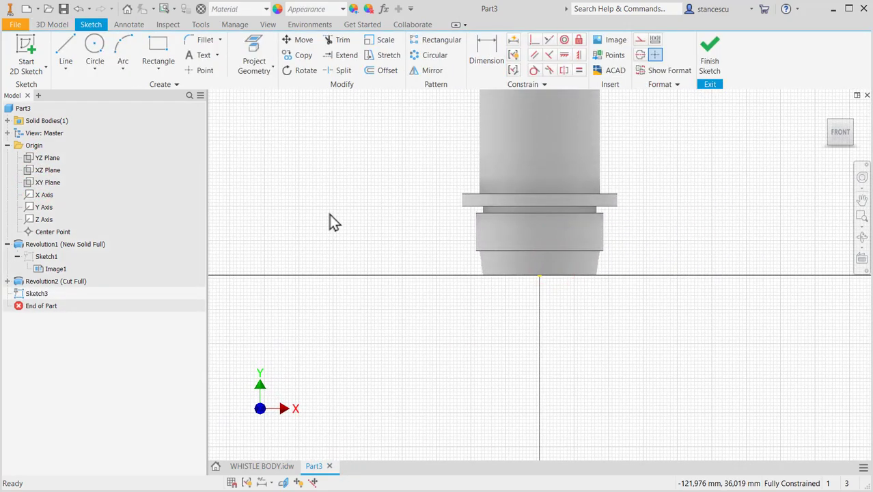
key(F7)
middle_drag(487, 248, 489, 362)
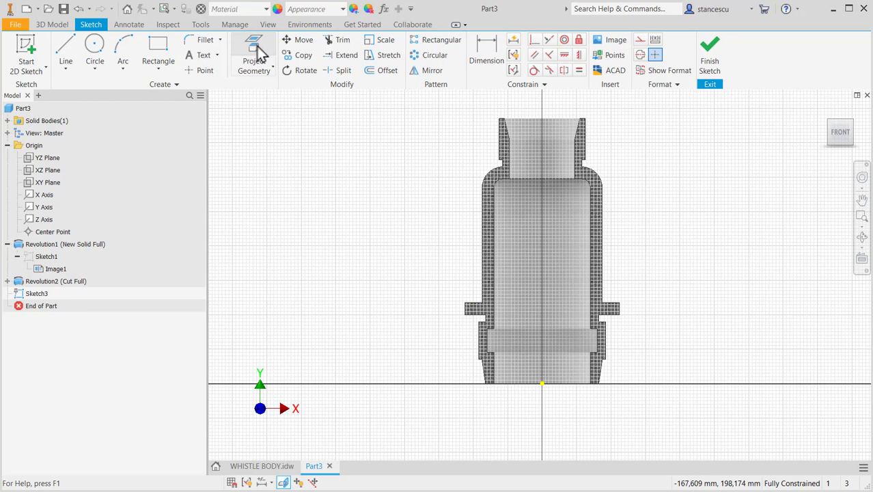
Step: Draw a rectangle 55 mm high and about 35 mm wide from the flange's upper right corner inward across the body wall
click(154, 74)
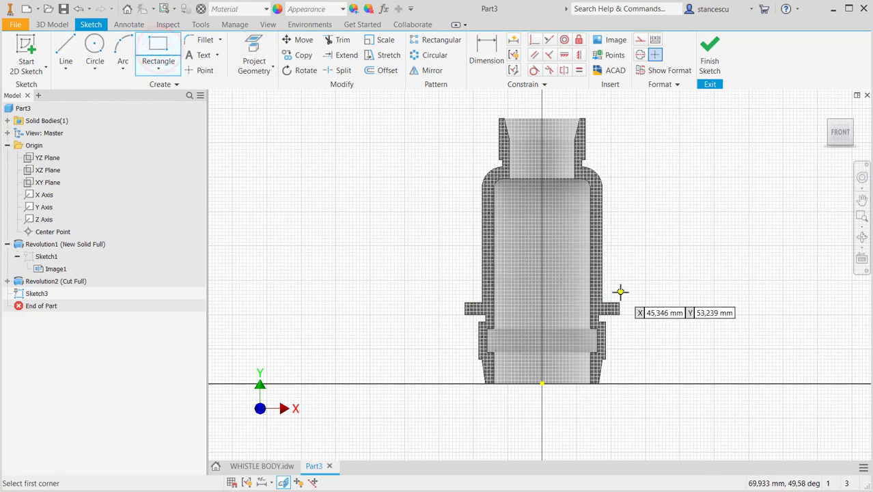
click(619, 302)
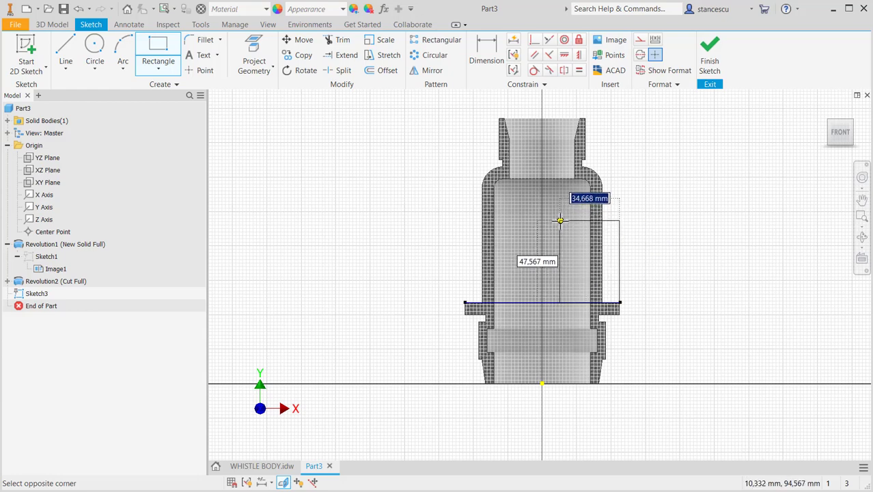
key(Tab)
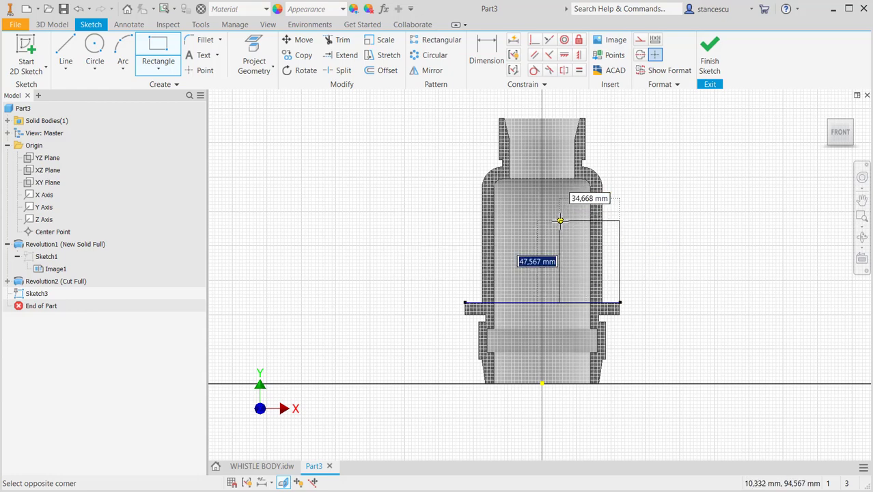
text(55)
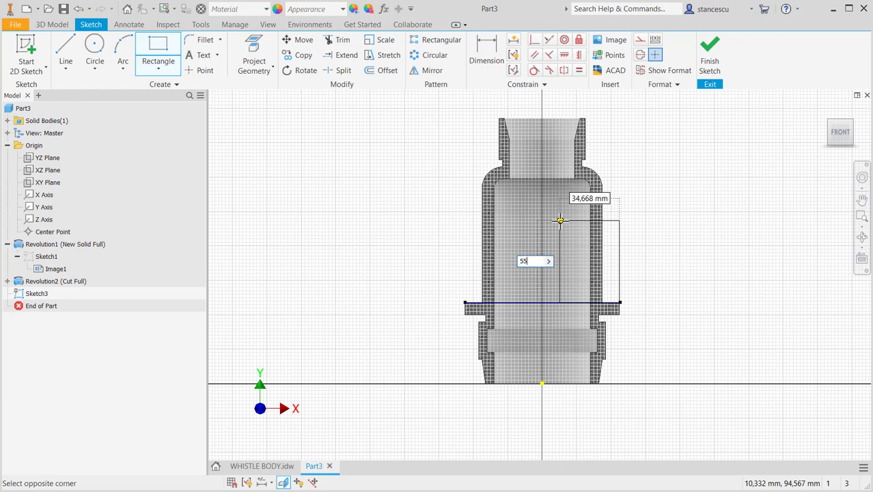
key(Return)
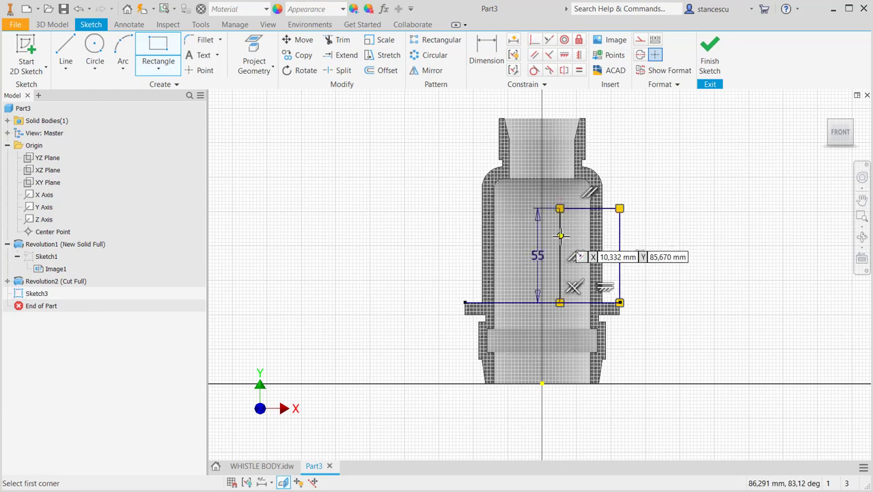
key(Escape)
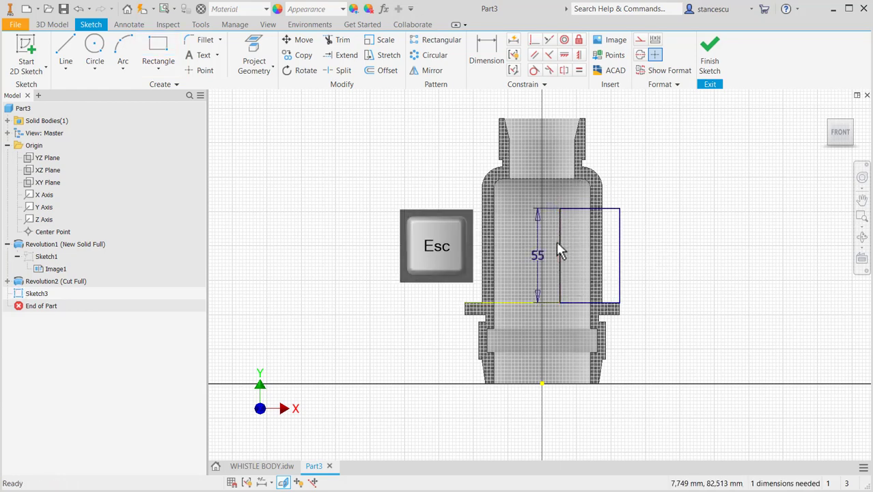
Step: Dimension the rectangle's inner vertical edge at 16 mm from the sketch origin
click(496, 53)
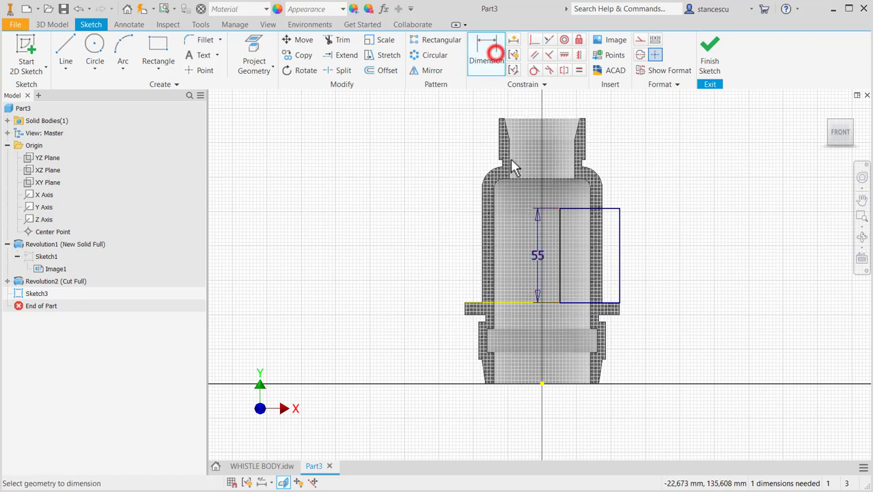
click(559, 253)
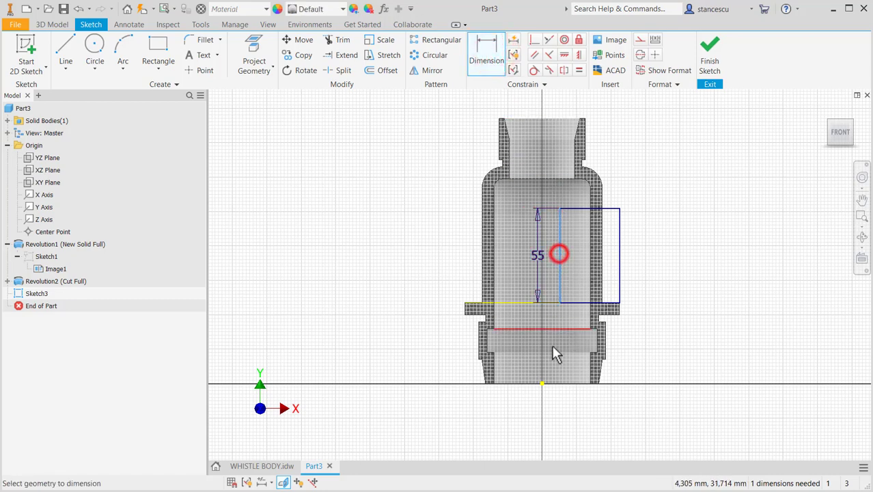
click(542, 385)
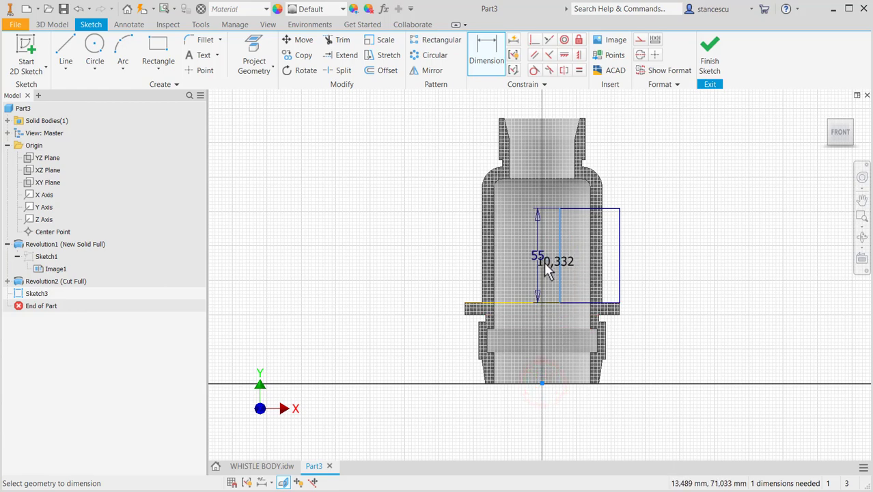
click(513, 237)
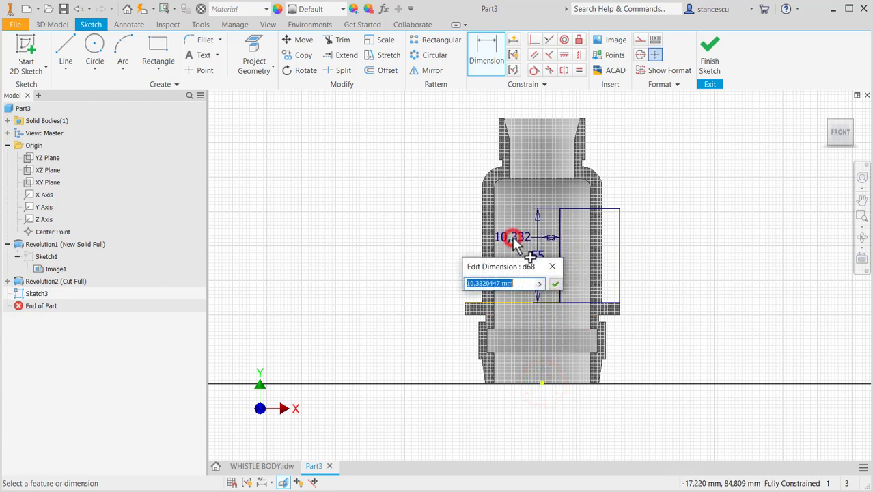
text(16)
key(Return)
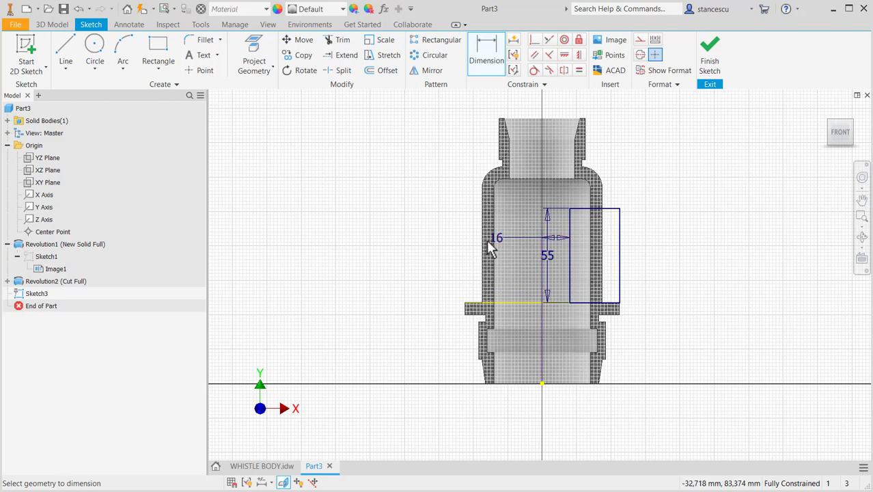
Step: Check the window's corner radius in WHISTLE BODY.idw, and fillet the rectangle's two inner corners in Part3 at 5 mm
click(272, 464)
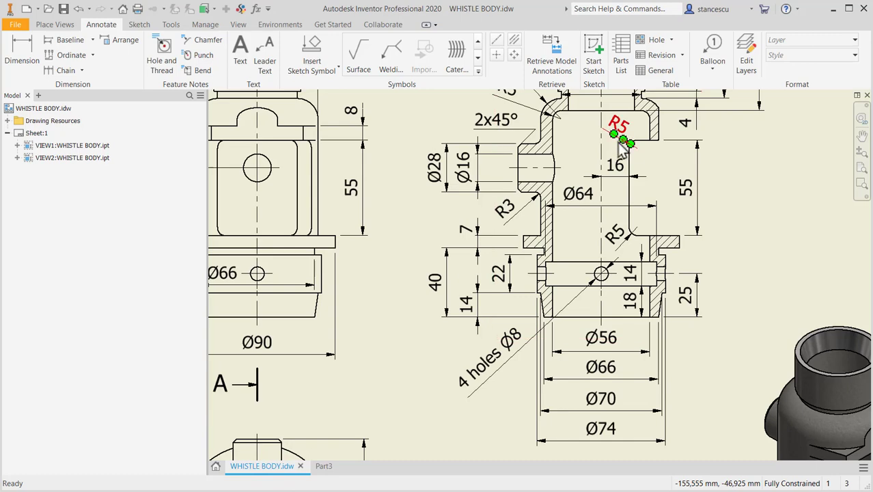
click(325, 466)
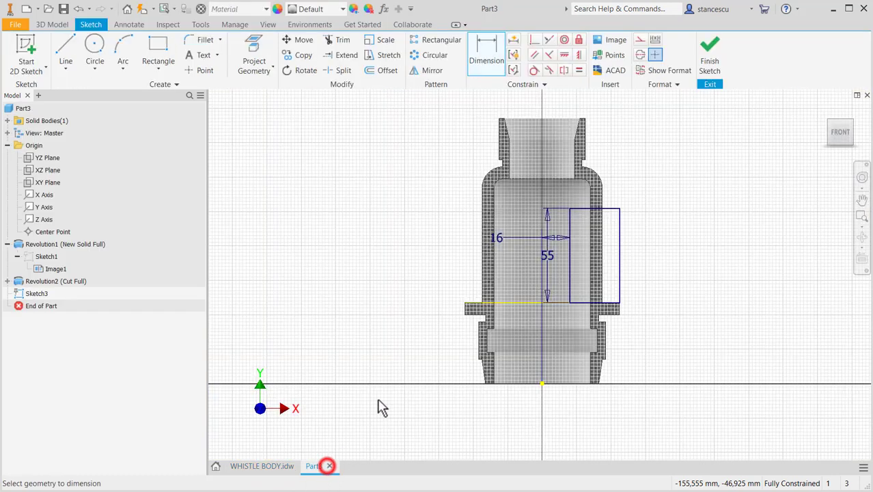
click(206, 42)
text(5)
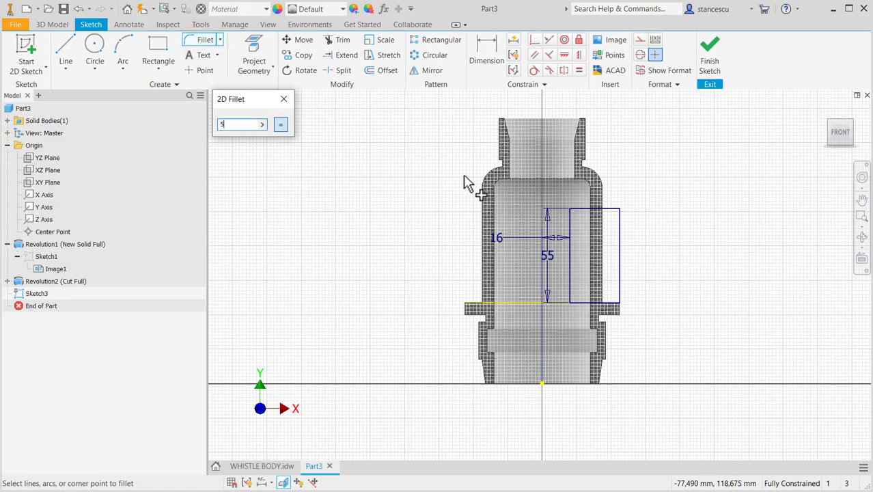
click(569, 207)
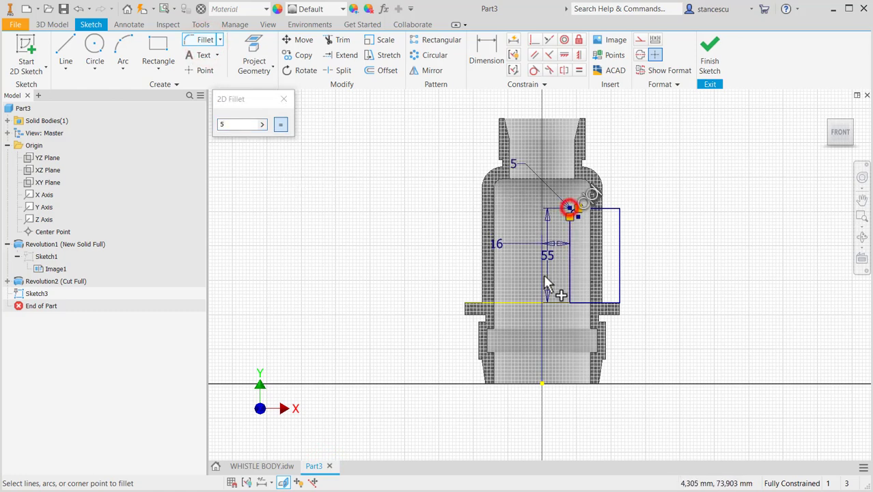
click(572, 307)
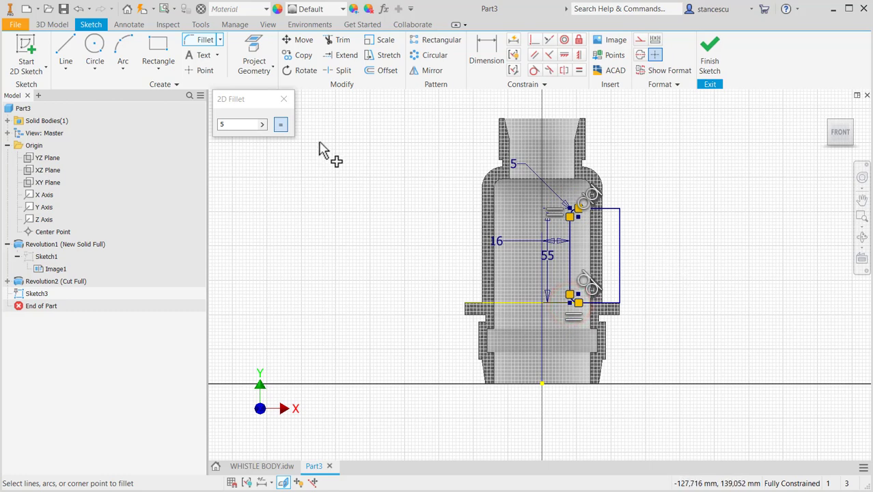
key(Escape)
scroll(603, 270, up, 3)
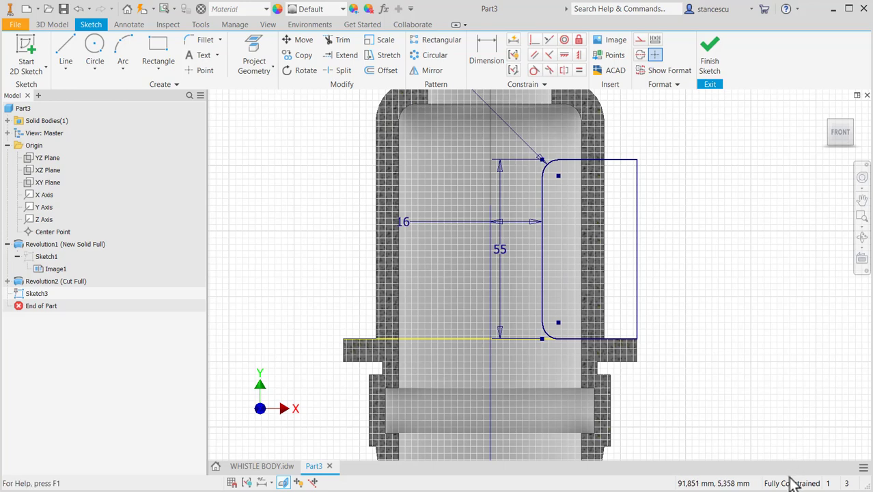
Step: Finish the window sketch and extrude its profile symmetrically through all as a cut in the body's side wall
click(710, 53)
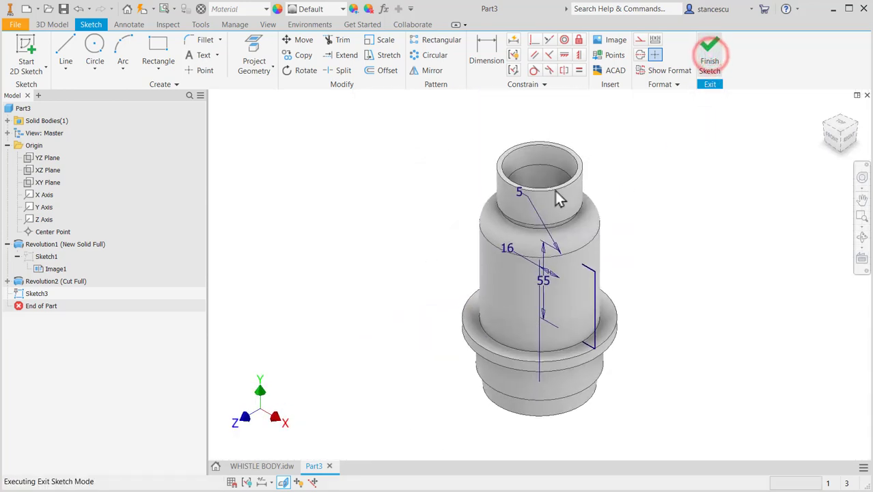
click(66, 53)
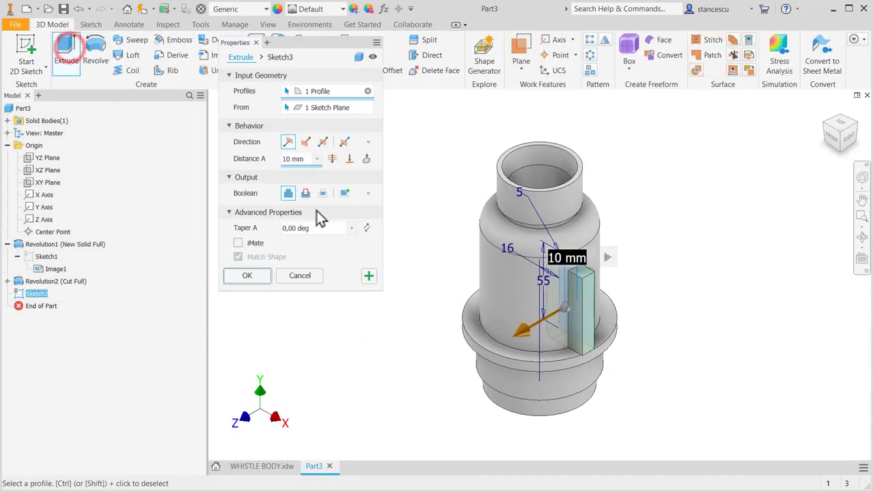
click(324, 143)
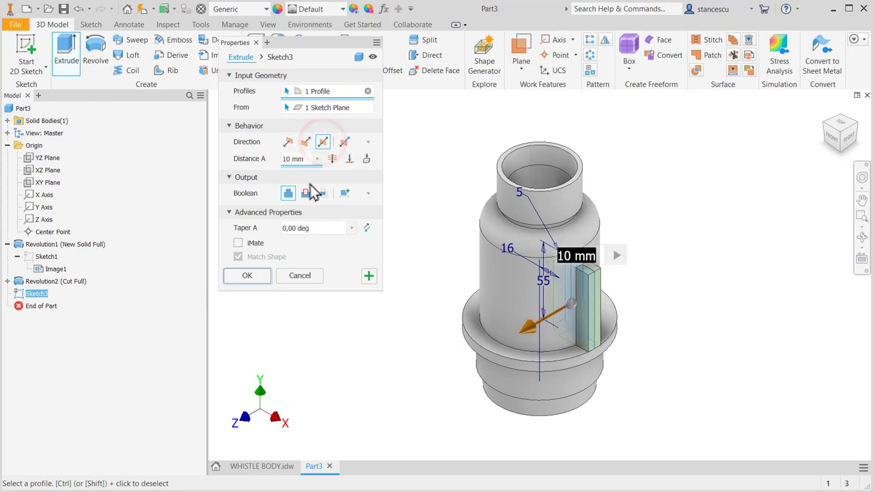
click(306, 194)
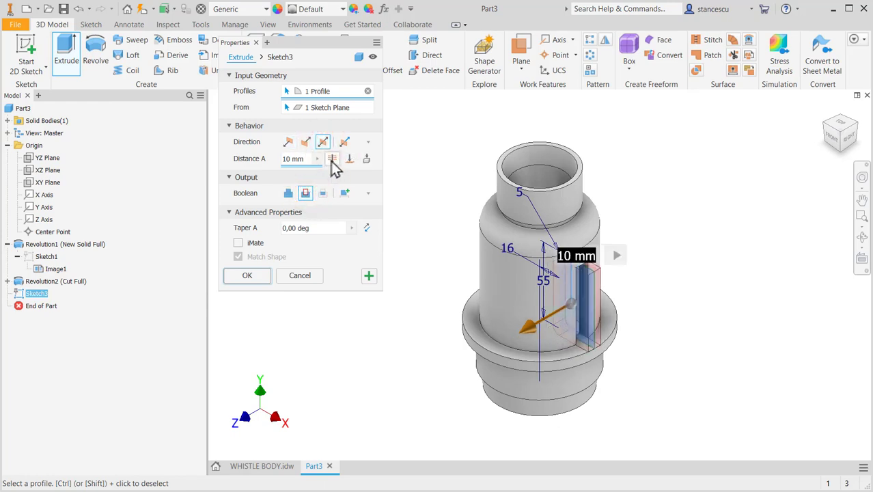
click(331, 159)
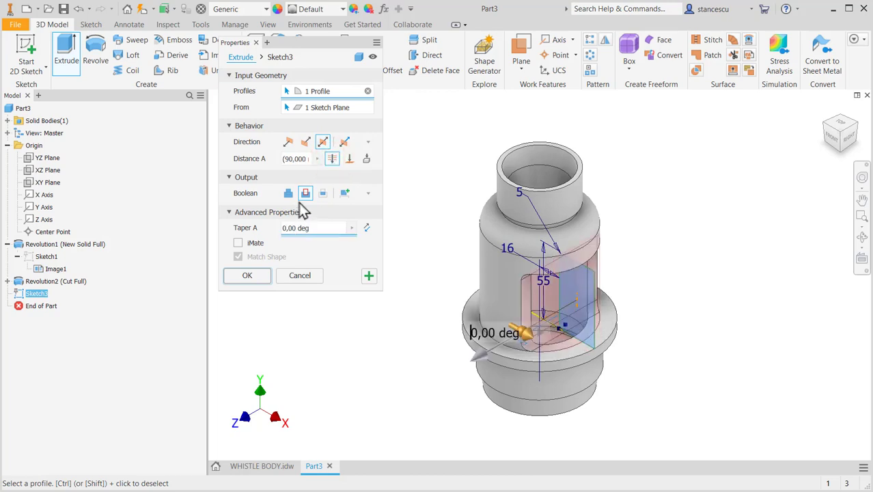
click(250, 280)
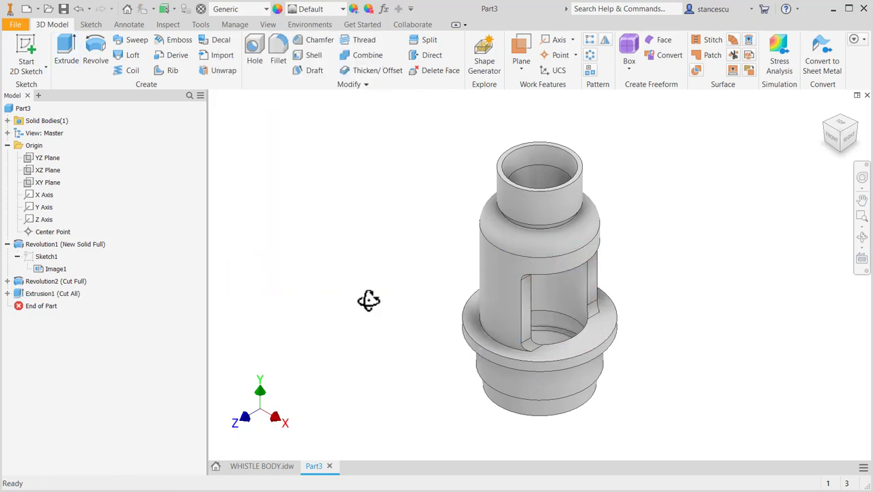
mouse_move(370, 299)
shift+middle_down()
mouse_move(387, 254)
mouse_move(370, 316)
mouse_move(358, 312)
mouse_move(384, 298)
mouse_move(372, 290)
shift+middle_up()
key(F6)
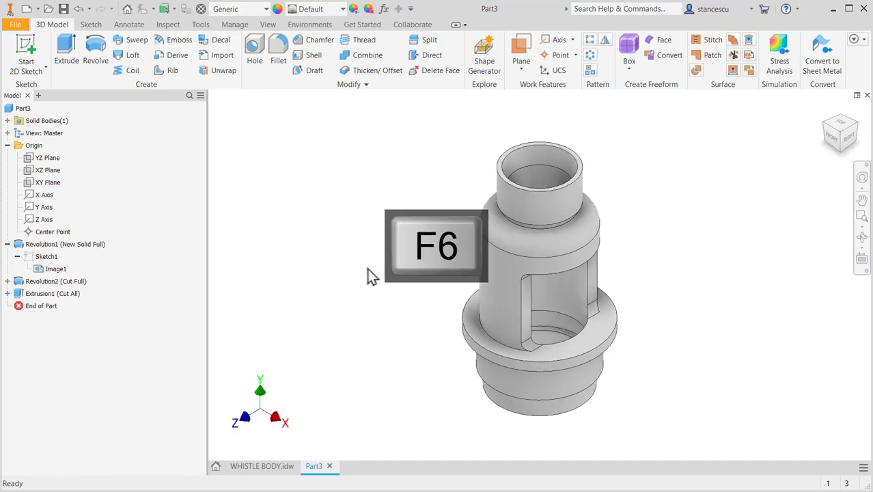
Step: Examine the ledge above the side window in the isometric and top views of WHISTLE BODY.idw, including its dimensions
click(273, 468)
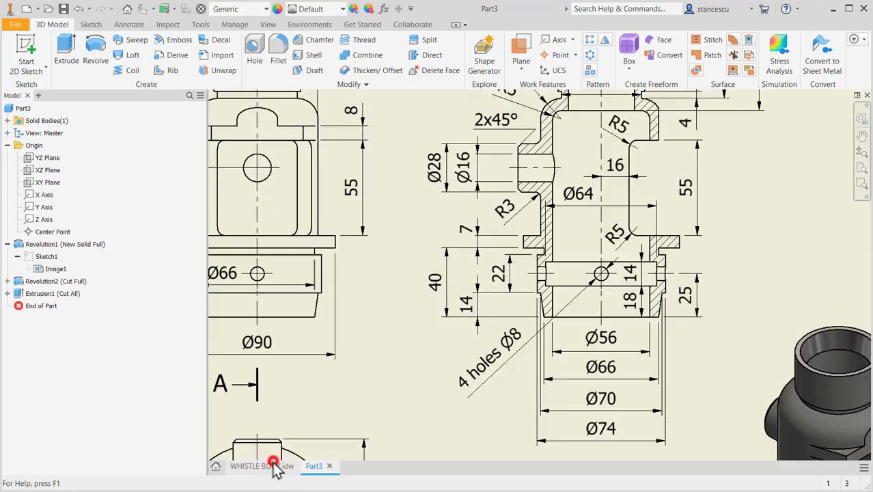
click(532, 368)
mouse_move(652, 372)
middle_down()
mouse_move(637, 332)
mouse_move(491, 254)
middle_up()
scroll(669, 310, down, 3)
middle_drag(695, 335, 602, 241)
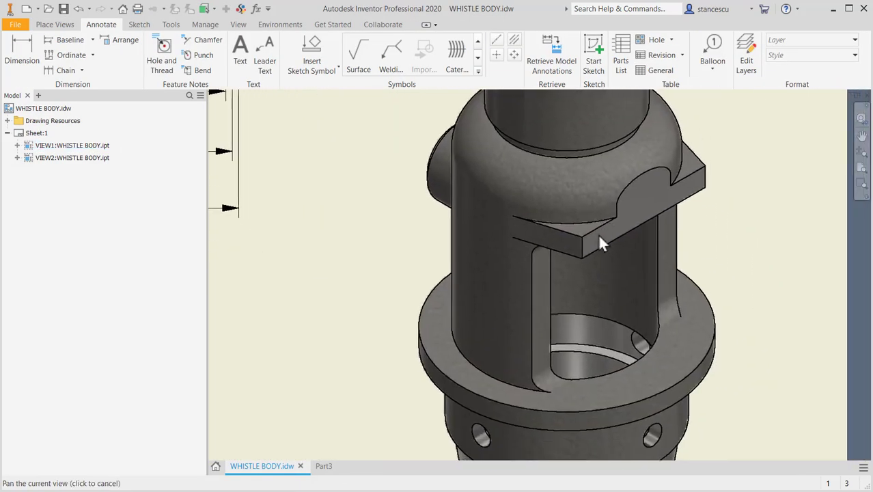
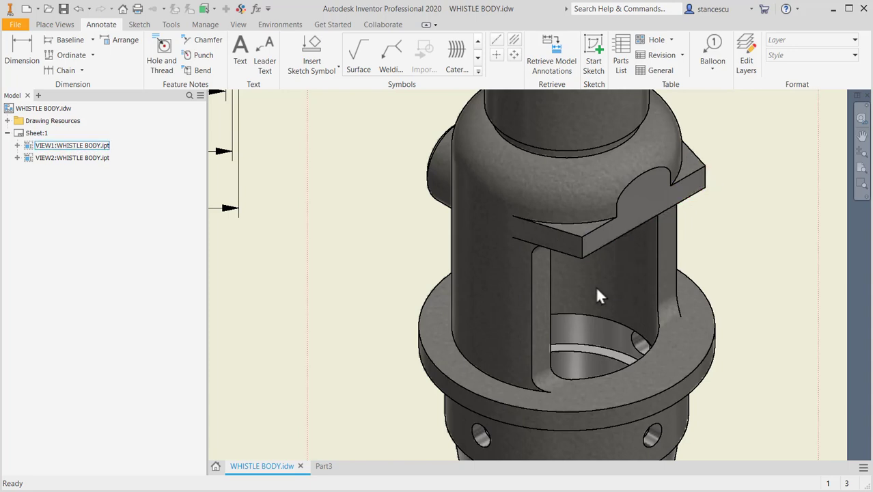
middle_drag(601, 284, 687, 220)
middle_drag(604, 255, 763, 176)
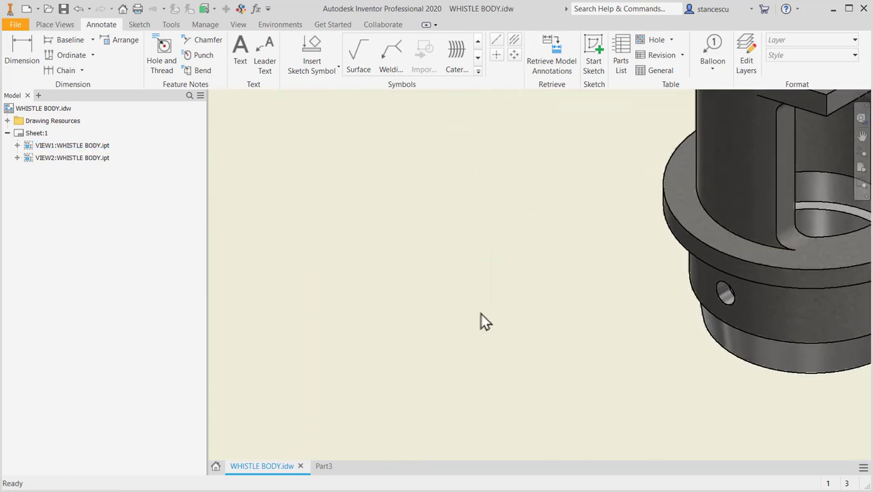
mouse_move(480, 314)
middle_down()
mouse_move(495, 261)
mouse_move(643, 329)
mouse_move(655, 292)
mouse_move(668, 309)
middle_up()
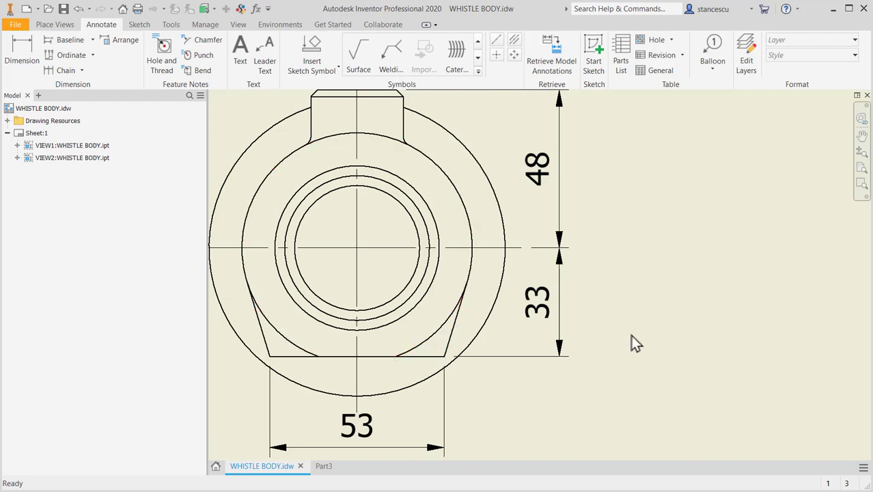
Step: Return to Part3 and start a sketch on the downward-facing upper face of the window cut, viewed obliquely from below
click(327, 467)
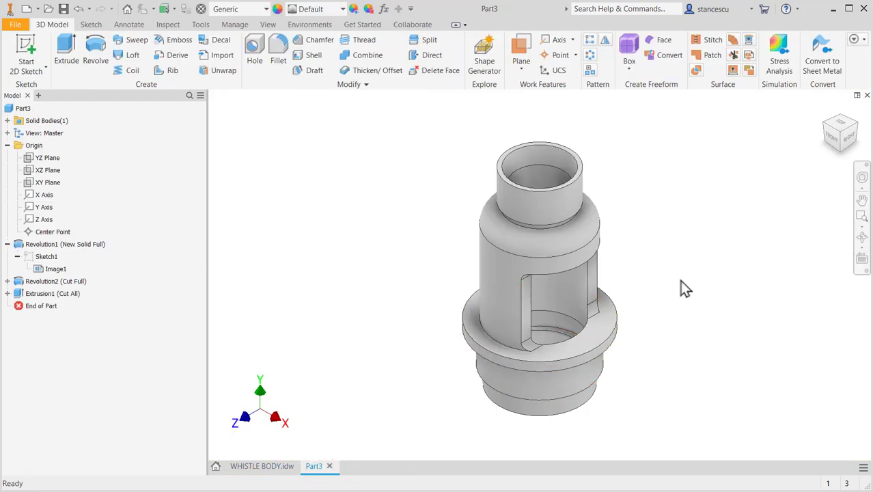
shift+middle_drag(684, 273, 692, 234)
scroll(580, 252, up, 4)
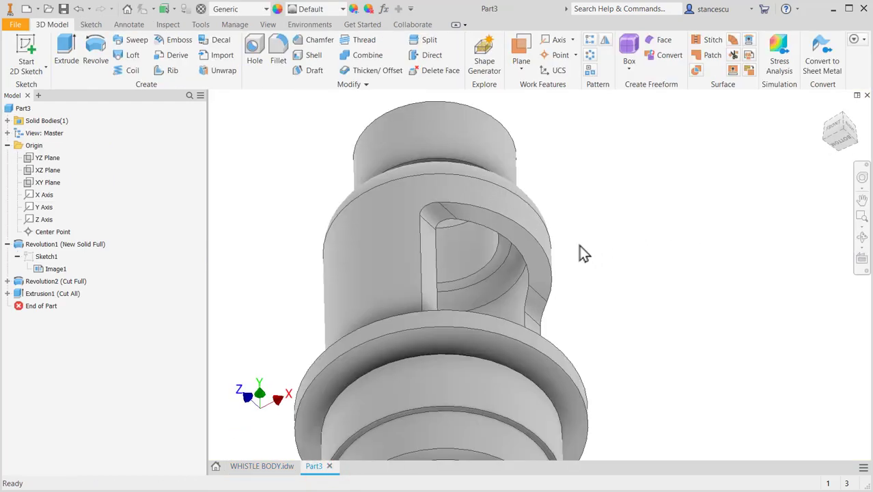
click(530, 267)
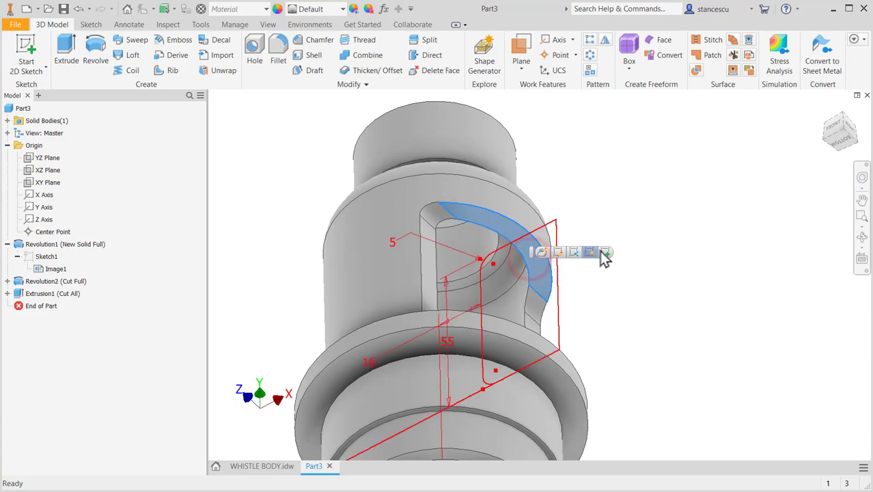
click(604, 253)
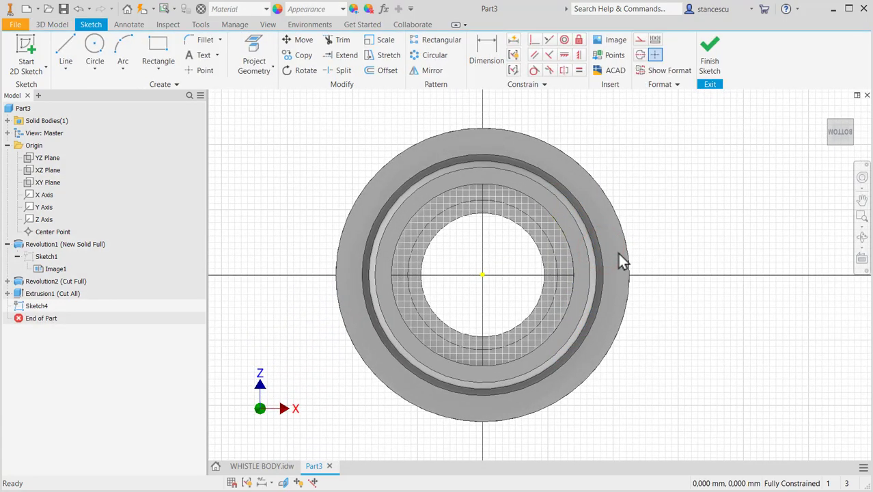
key(F5)
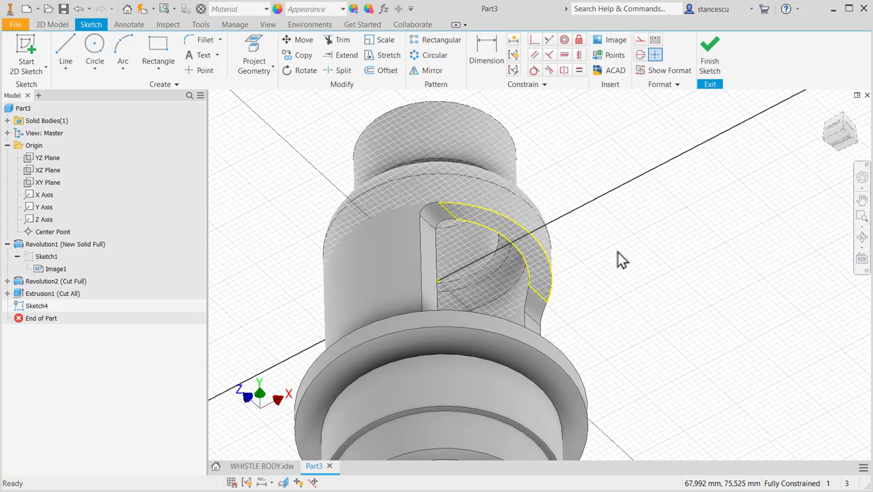
scroll(590, 256, up, 3)
middle_drag(593, 254, 728, 287)
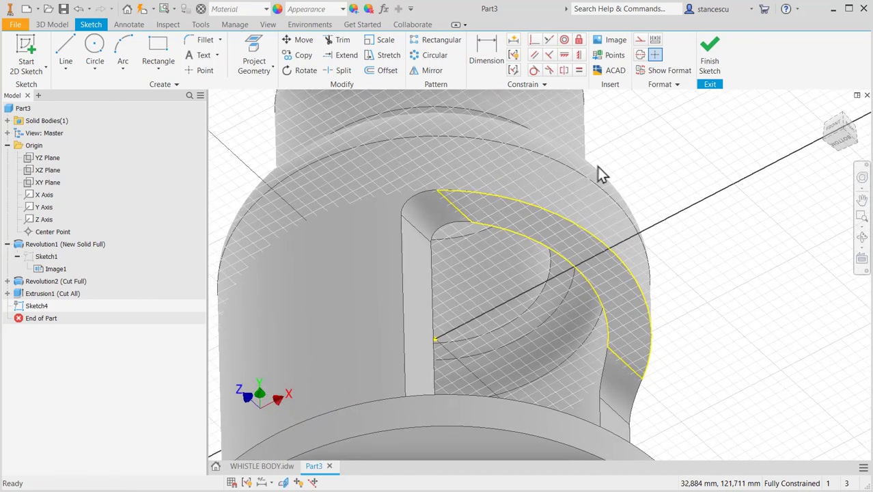
Step: Draw a line about 27 mm long, parallel to the Z axis, between two points on the face's outer curved edge
click(65, 49)
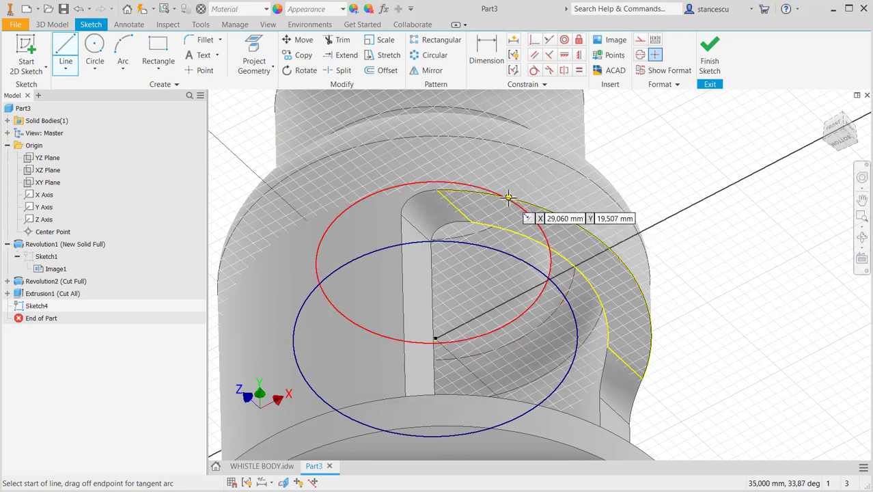
scroll(569, 220, up, 3)
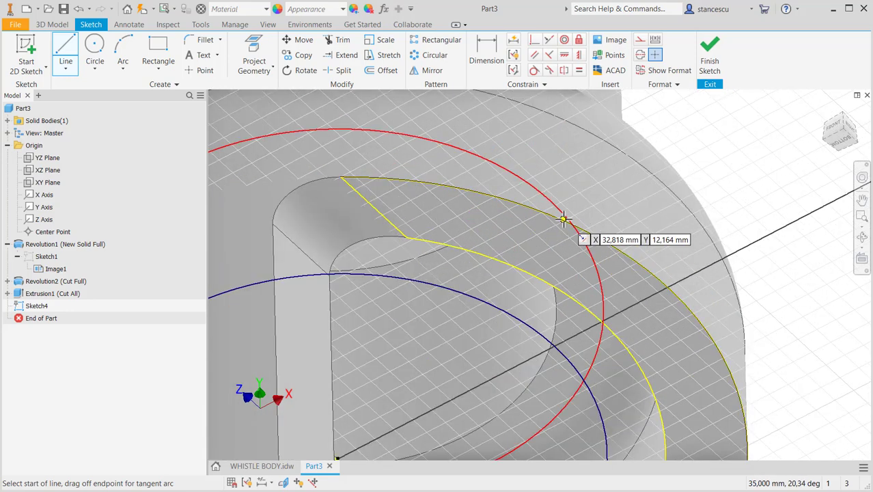
click(548, 213)
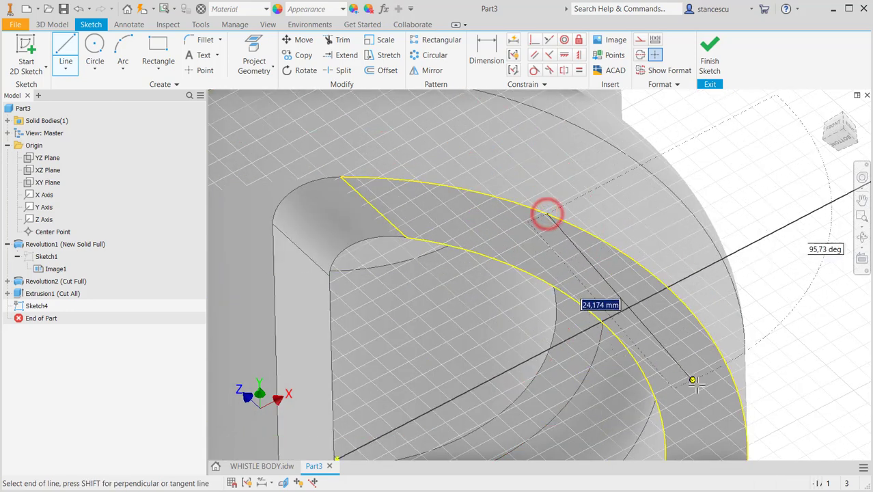
click(736, 386)
key(Escape)
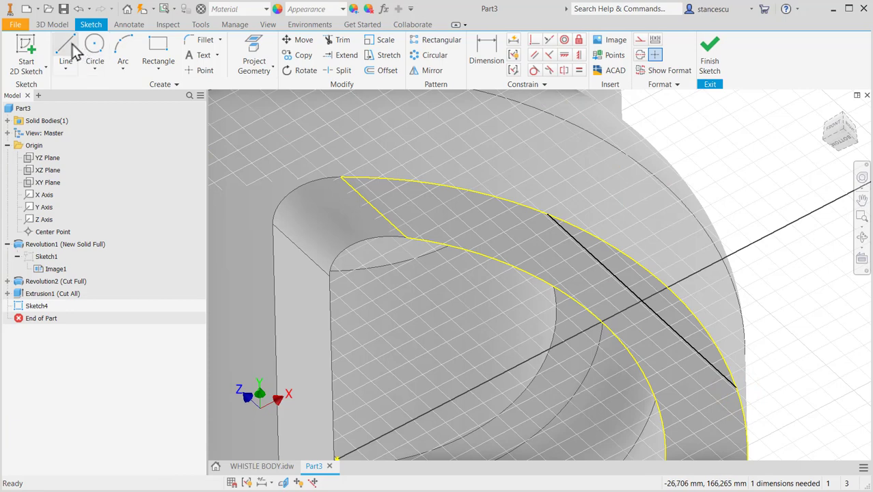
Step: Draw a three-point arc along the face's outer edge between the line's endpoints to close the segment
click(118, 61)
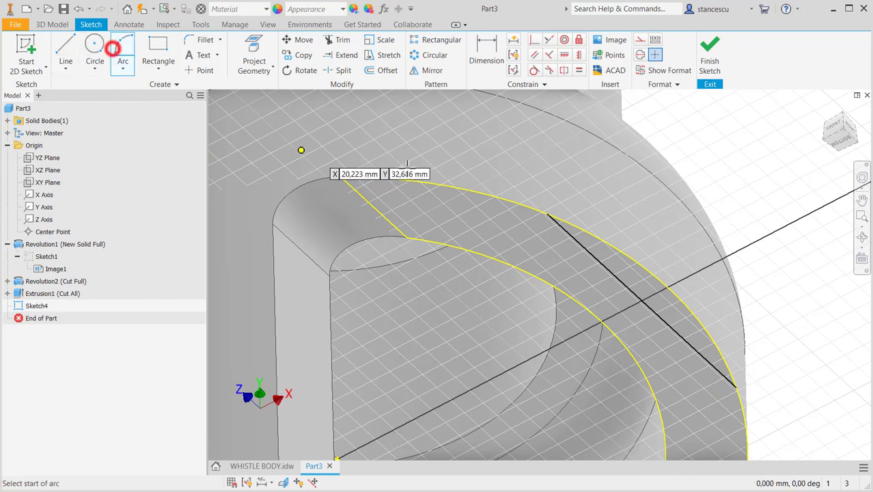
click(547, 215)
click(734, 385)
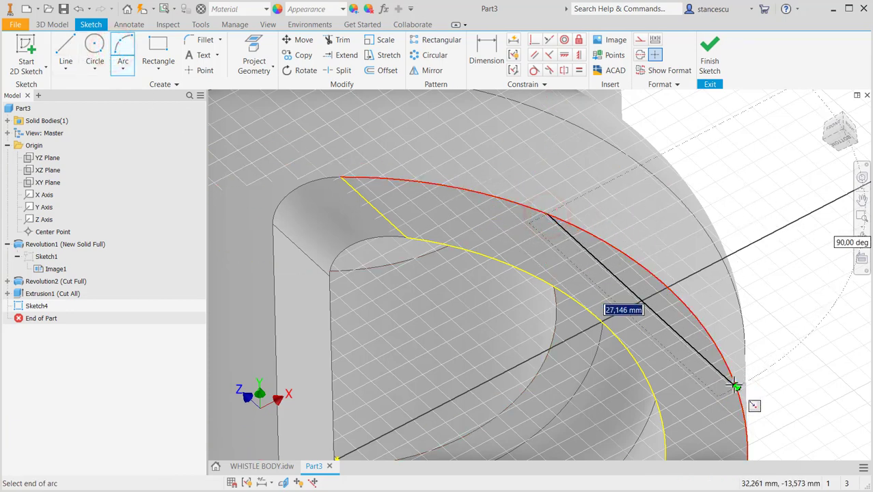
click(690, 312)
key(Escape)
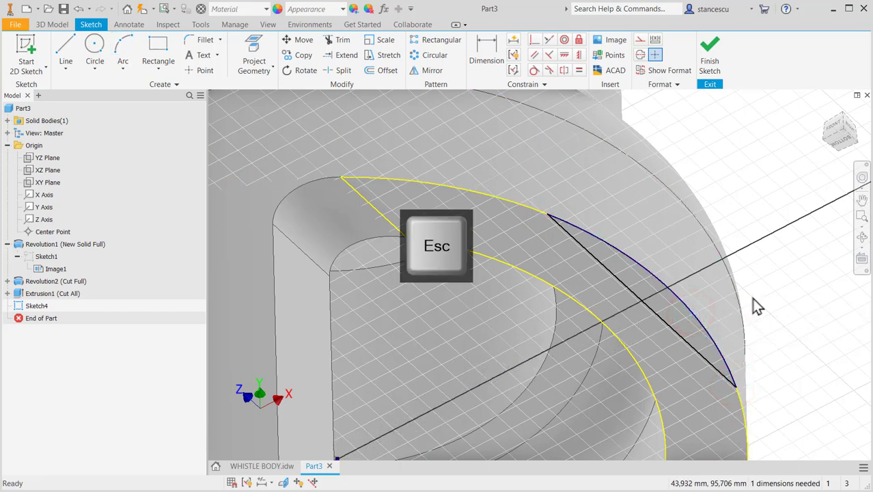
Step: Dimension the straight line at 33 mm from the sketch origin
middle_drag(547, 347, 606, 161)
scroll(604, 198, down, 1)
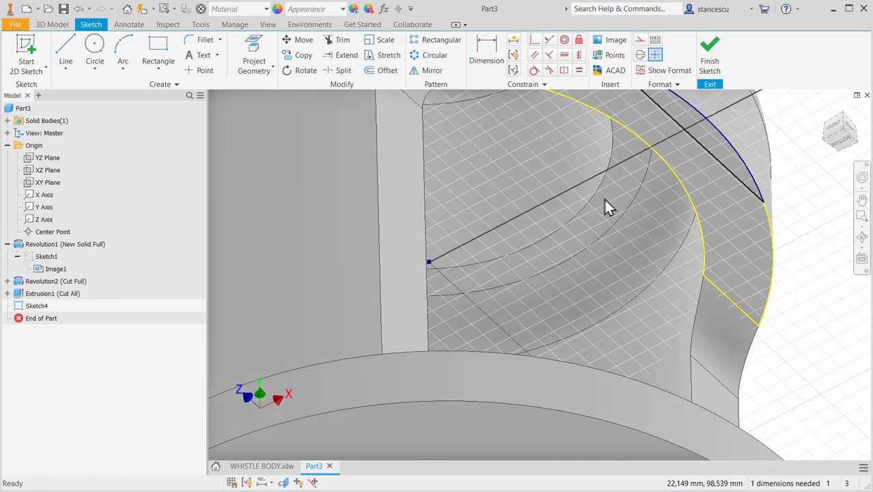
click(486, 53)
click(675, 129)
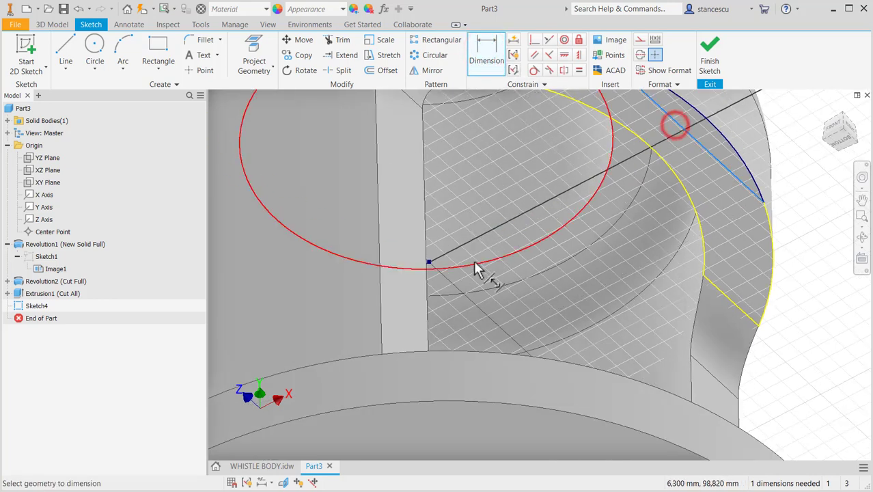
click(429, 263)
click(605, 265)
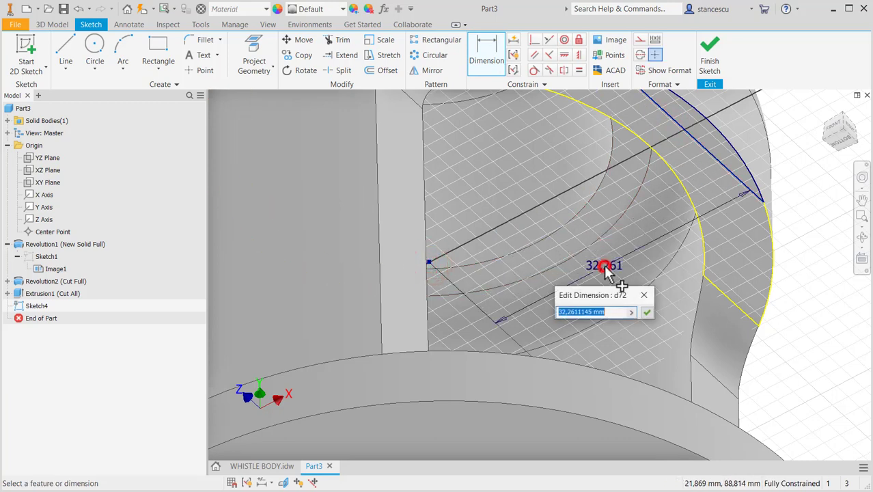
text(33)
key(Return)
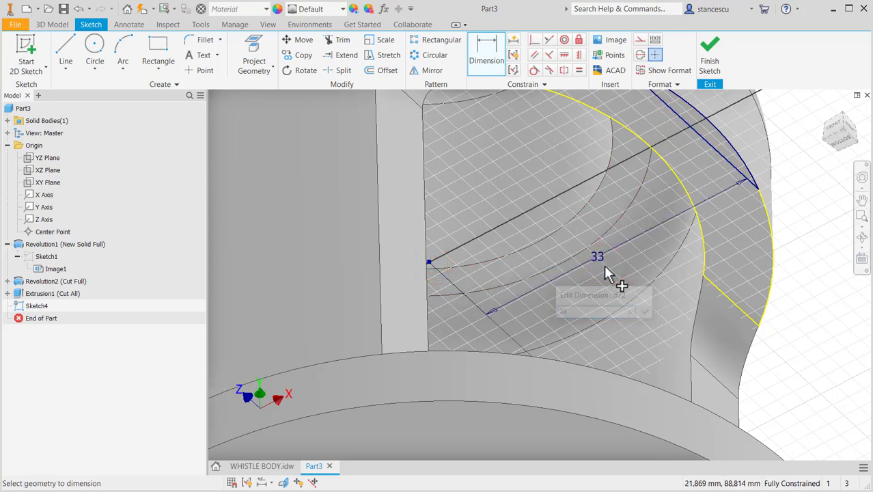
Step: Finish the sketch and extrude its arc-and-line segment upward as a Through All cut to flatten the body's side above the window
click(711, 65)
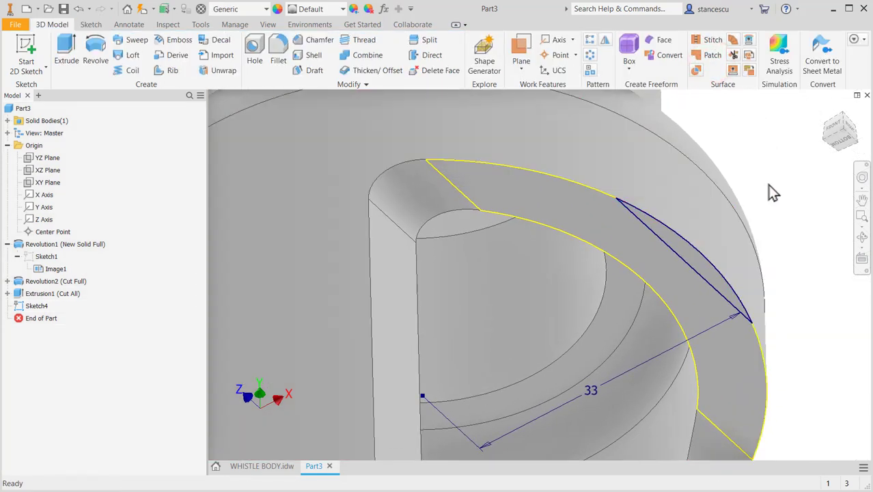
click(74, 49)
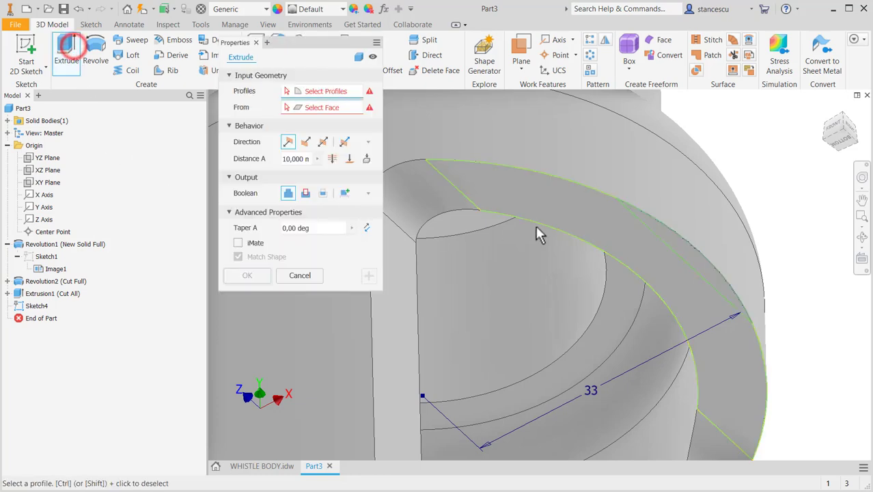
click(683, 250)
click(305, 193)
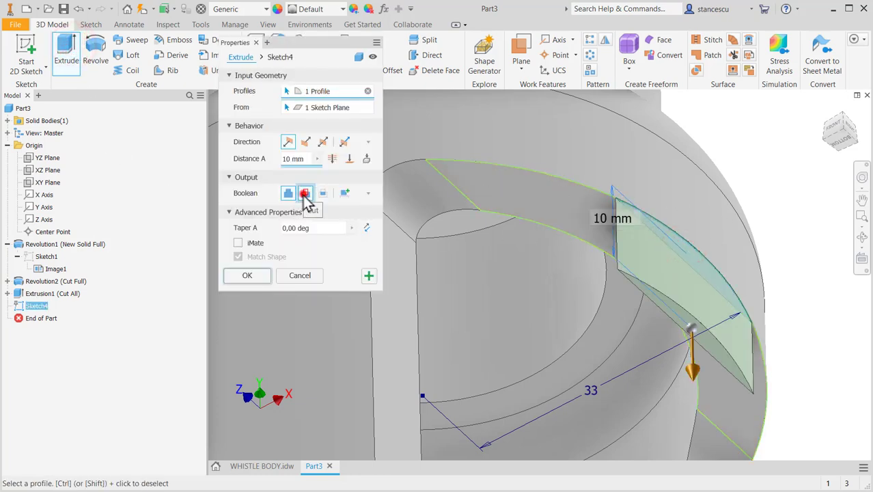
click(332, 158)
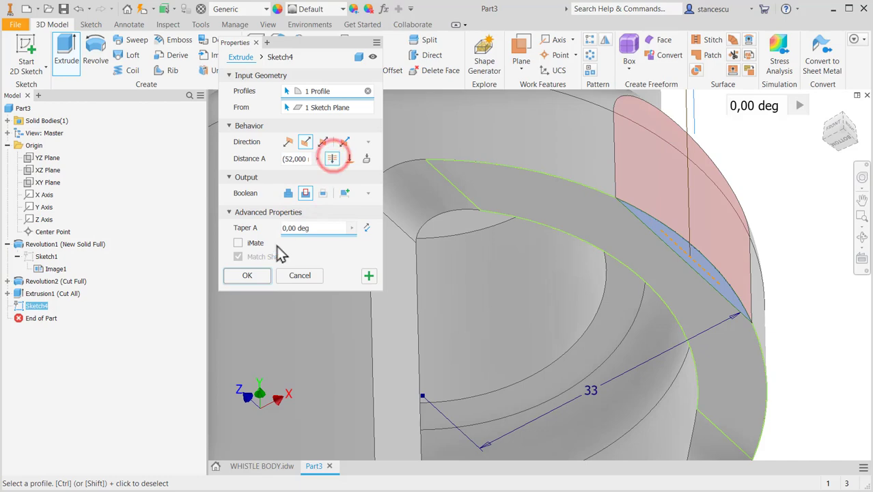
click(247, 275)
click(768, 183)
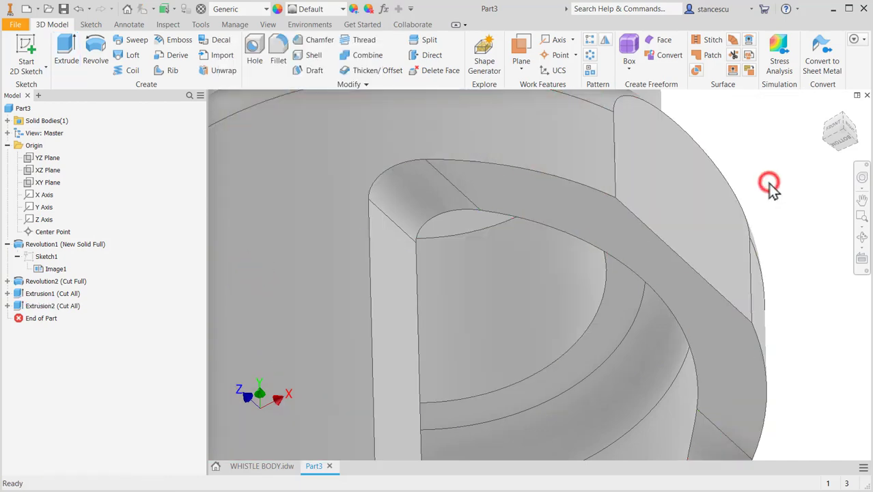
key(F6)
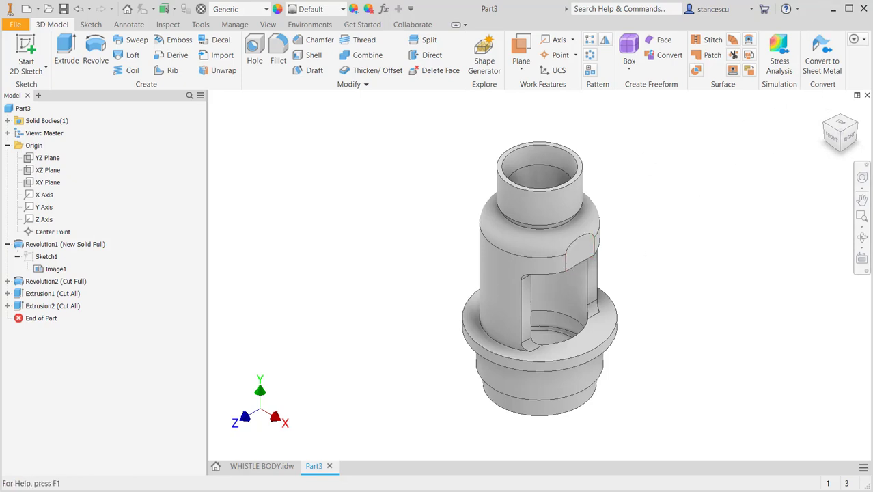
Step: Switch to the WHISTLE BODY drawing and examine the ledge's shape and dimensions in the top view and the shaded isometric view
click(274, 466)
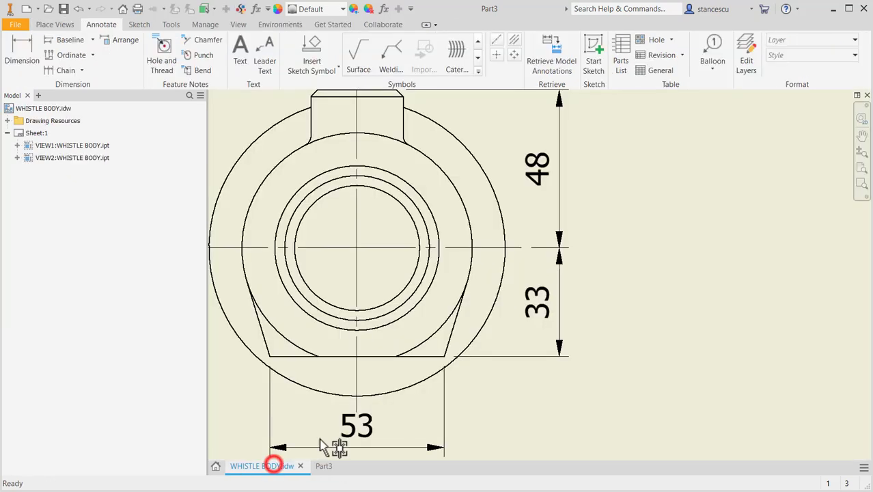
mouse_move(586, 380)
middle_down()
mouse_move(595, 371)
mouse_move(678, 355)
middle_up()
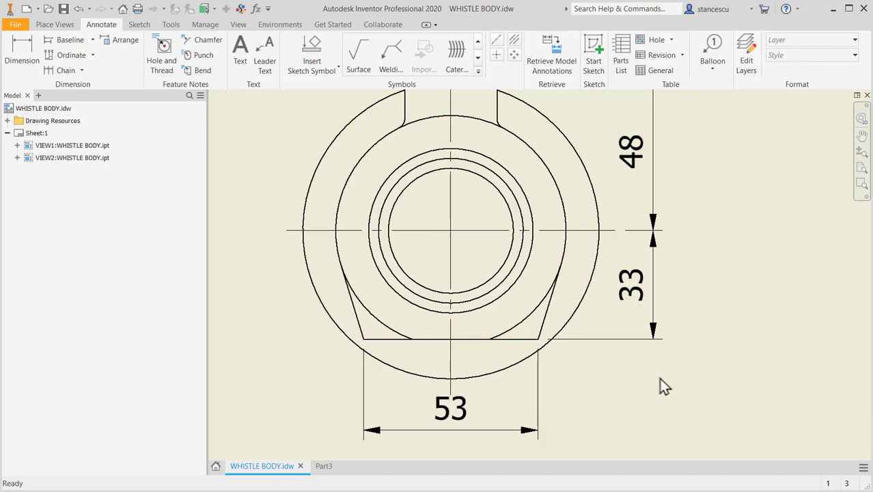
scroll(662, 382, down, 3)
middle_drag(701, 335, 491, 363)
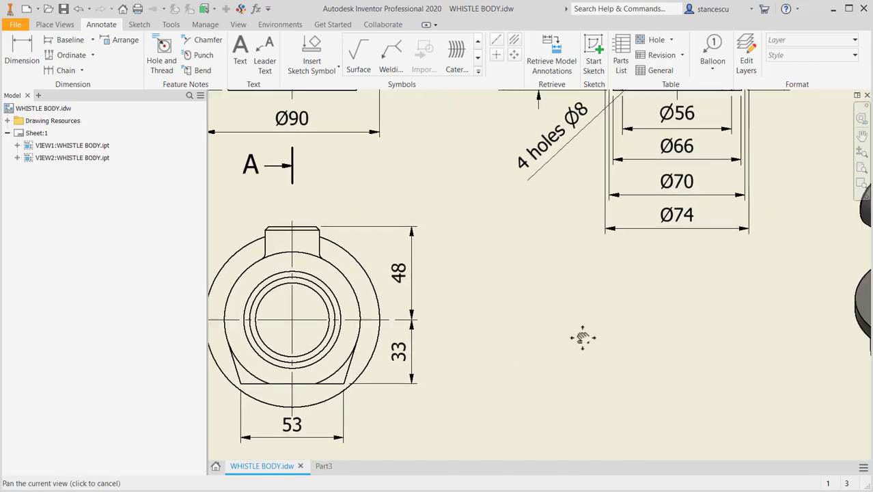
middle_drag(580, 336, 425, 365)
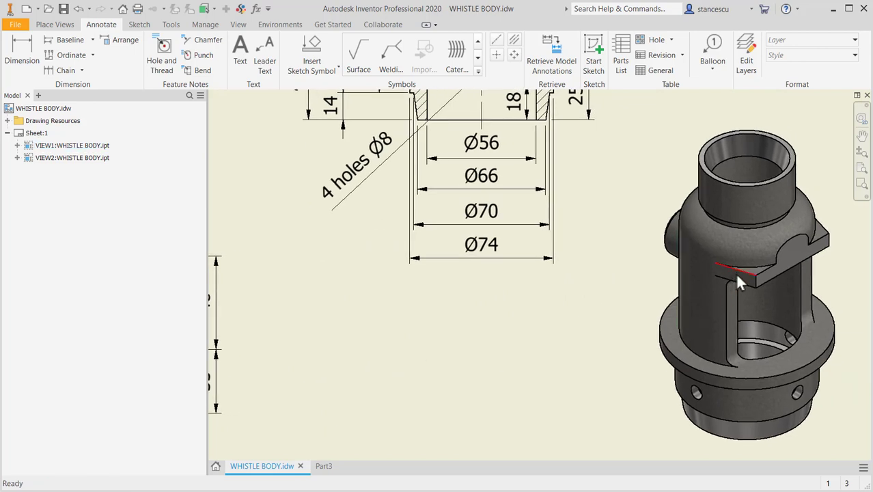
scroll(735, 272, up, 3)
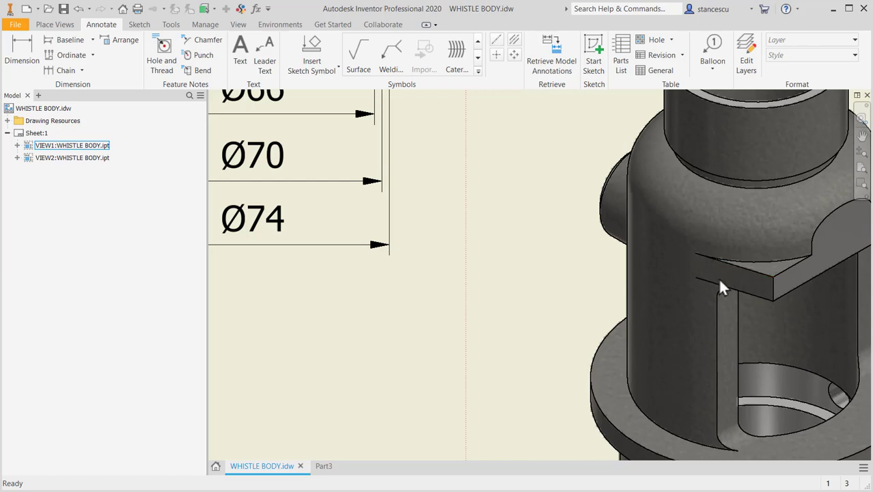
scroll(640, 316, down, 4)
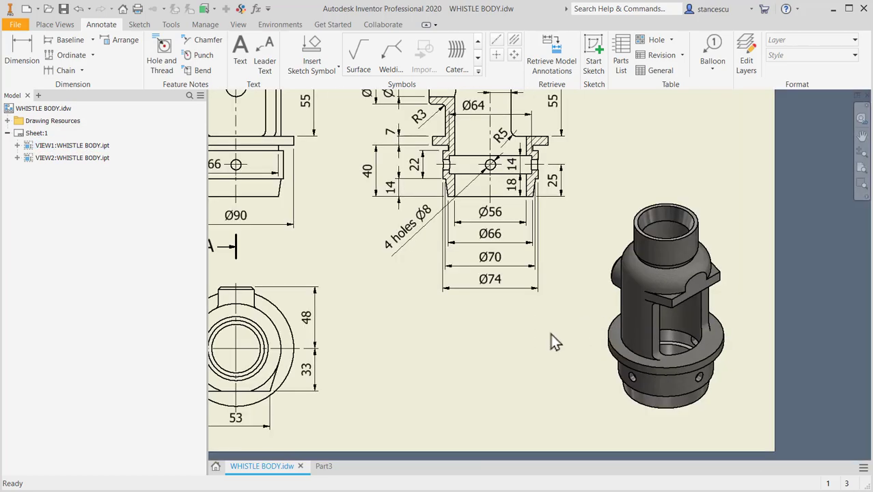
middle_drag(551, 334, 614, 279)
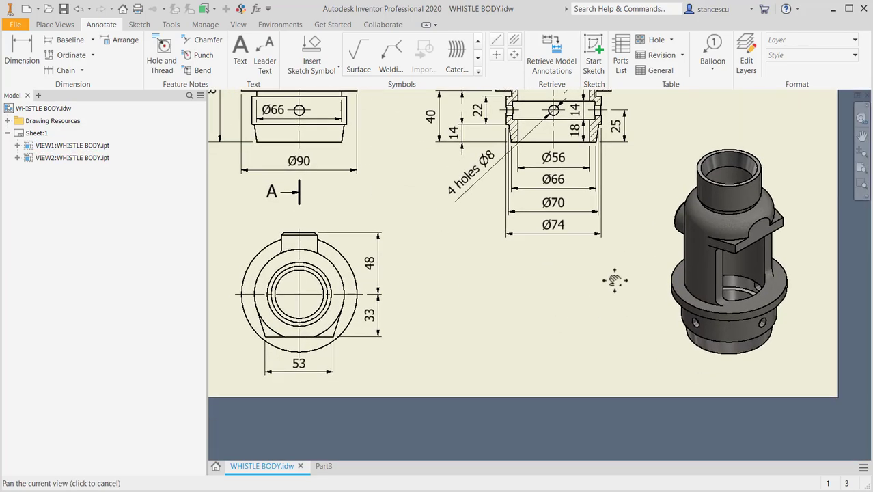
Step: Return to Part3 and start a new sketch on the window's downward-facing upper face, viewed obliquely from below
click(323, 468)
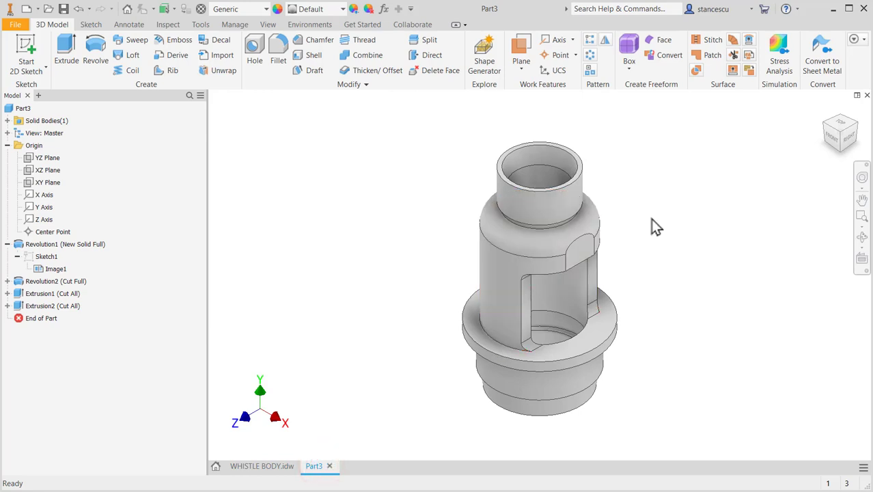
shift+middle_drag(650, 336, 648, 294)
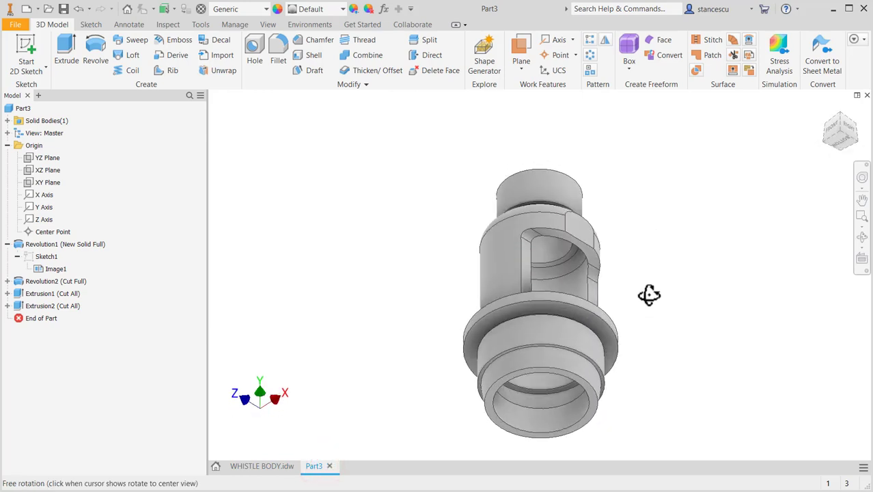
scroll(615, 260, up, 3)
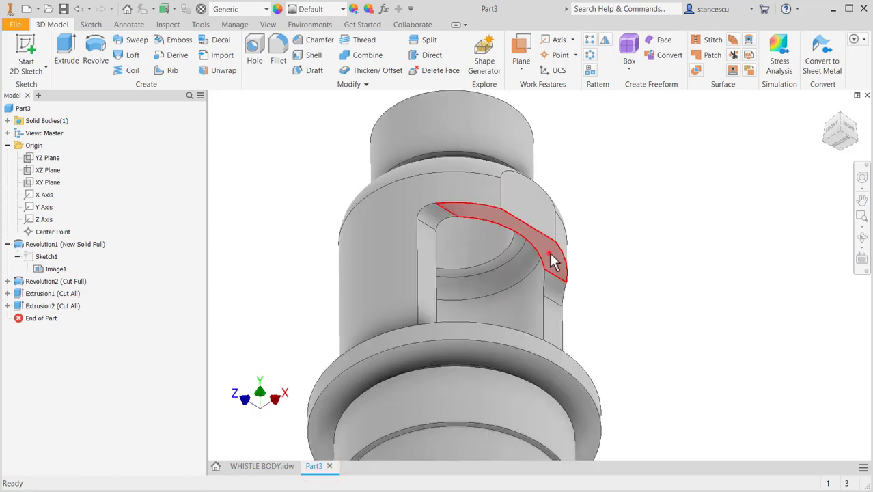
click(553, 261)
click(625, 248)
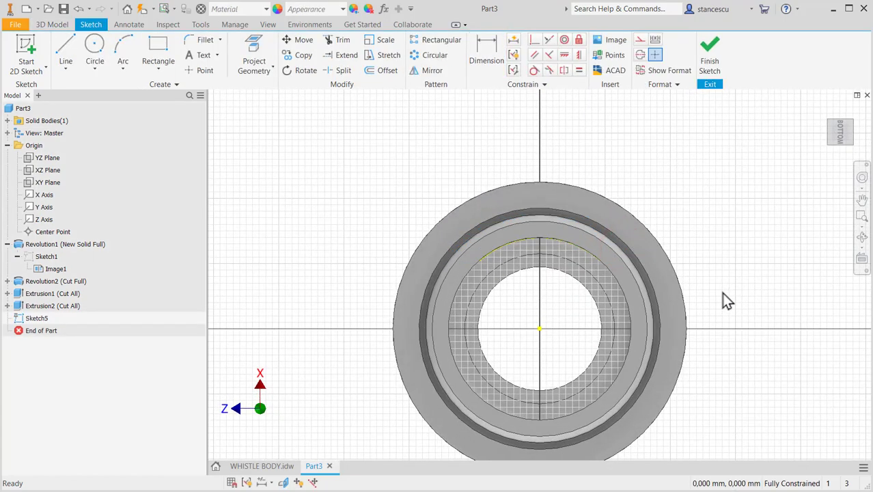
key(F5)
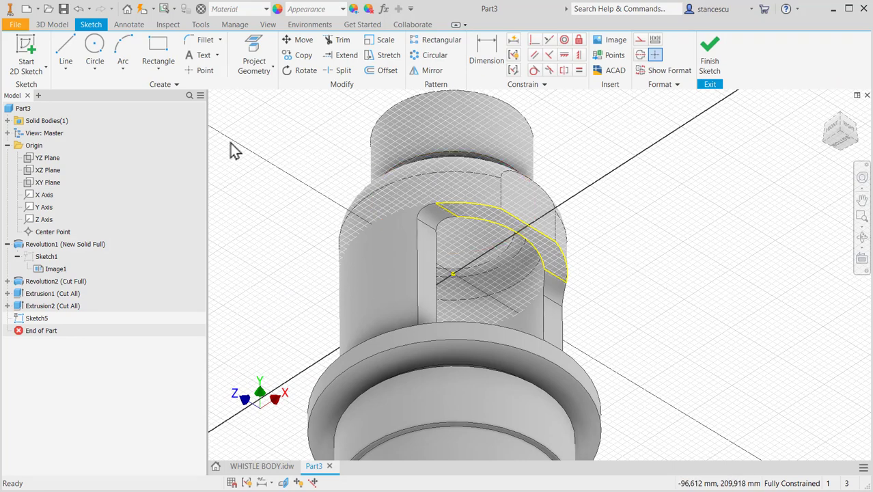
Step: Draw a circle centred on the sketch origin and passing through the outer corner of the window's upper face
click(95, 51)
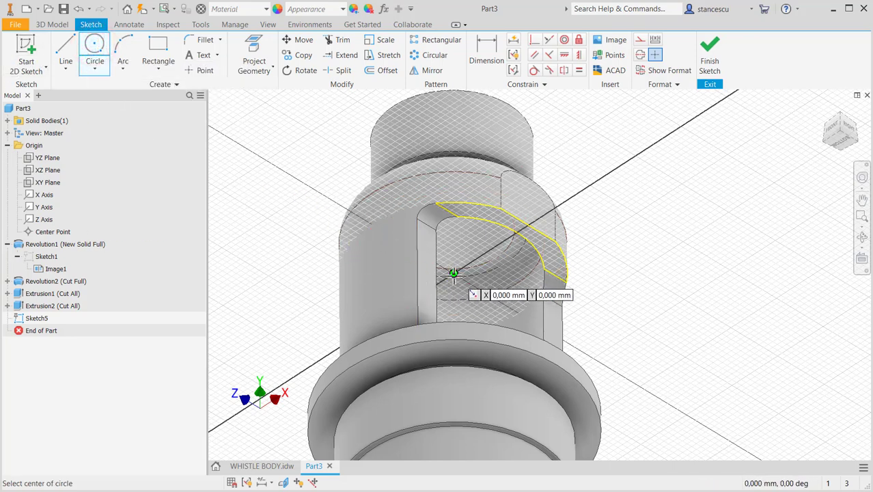
click(454, 274)
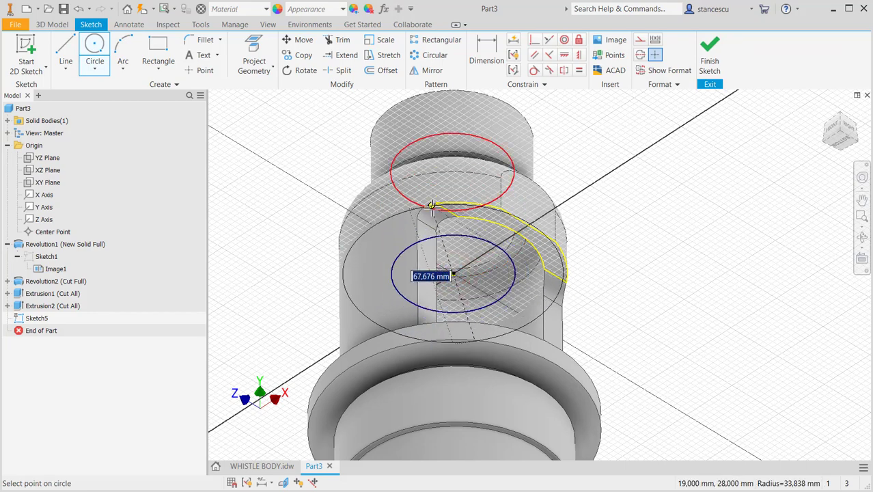
click(436, 202)
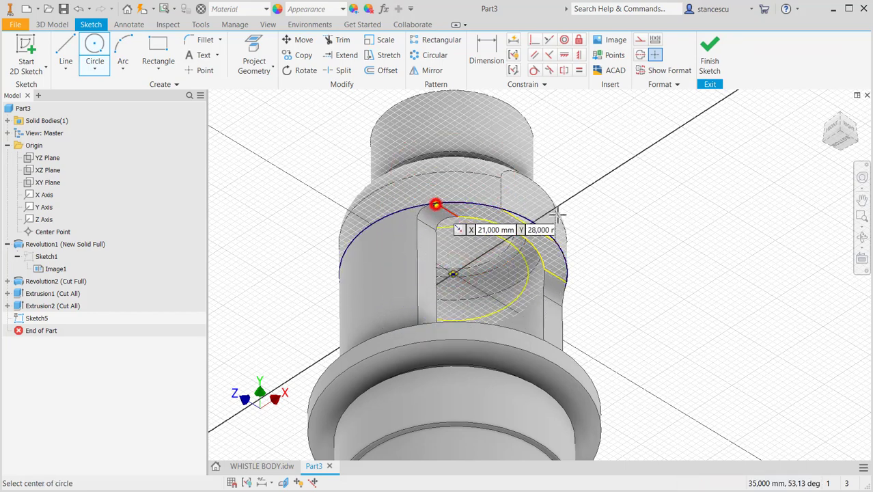
key(Escape)
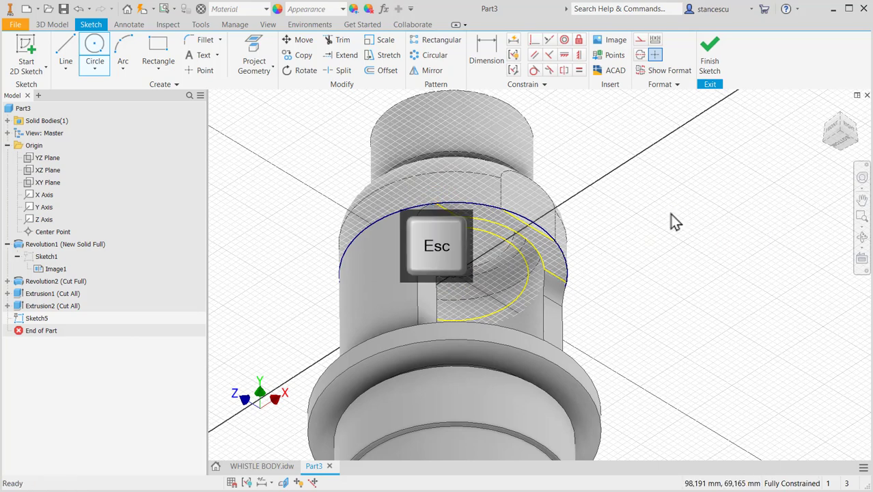
Step: Convert all of the sketch's geometry, including the circle and the projected face edges, to construction lines
mouse_move(266, 156)
mouse_down()
mouse_move(538, 377)
mouse_move(653, 386)
mouse_up()
click(644, 42)
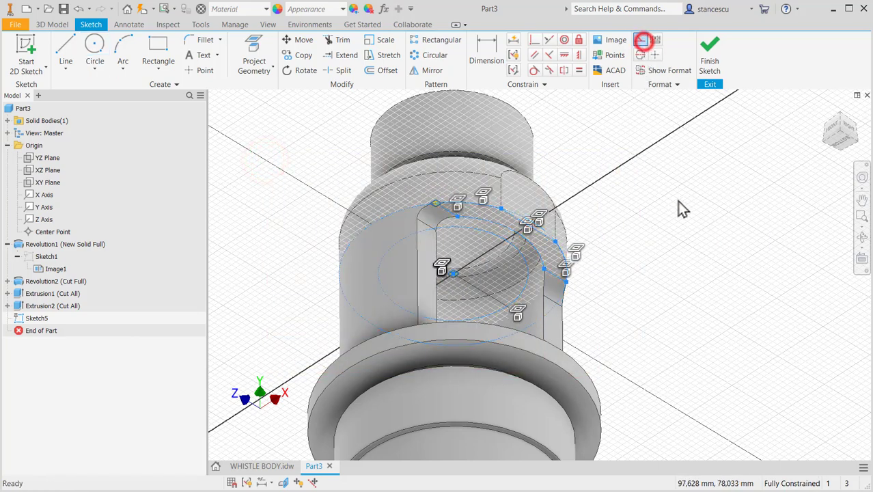
click(680, 204)
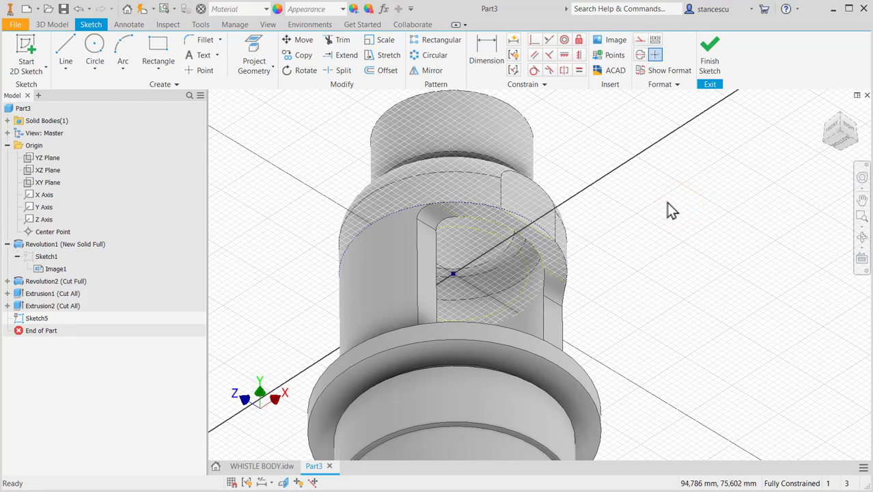
Step: Draw a 53 mm line parallel to the Z axis, outside the body in front of the window
click(68, 53)
click(576, 142)
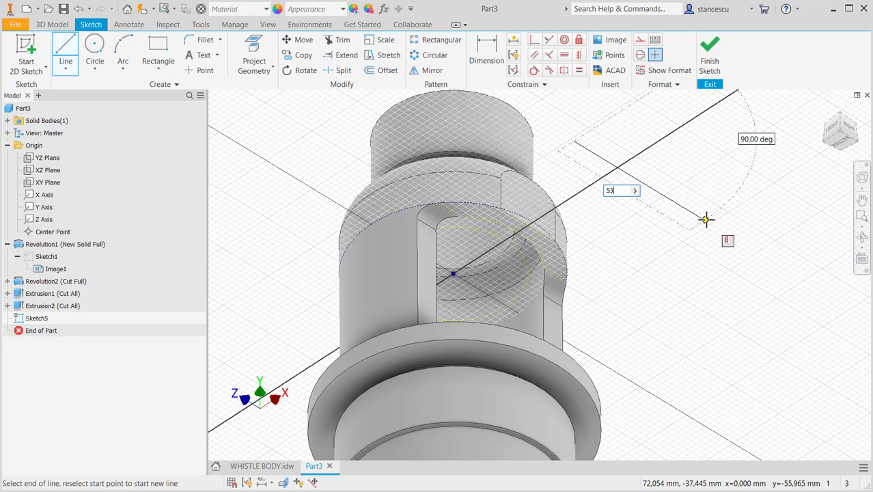
key(Return)
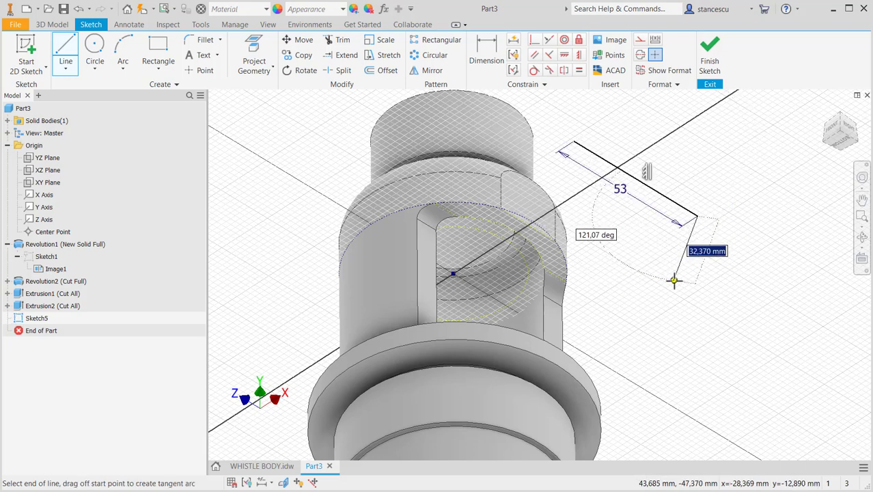
key(Escape)
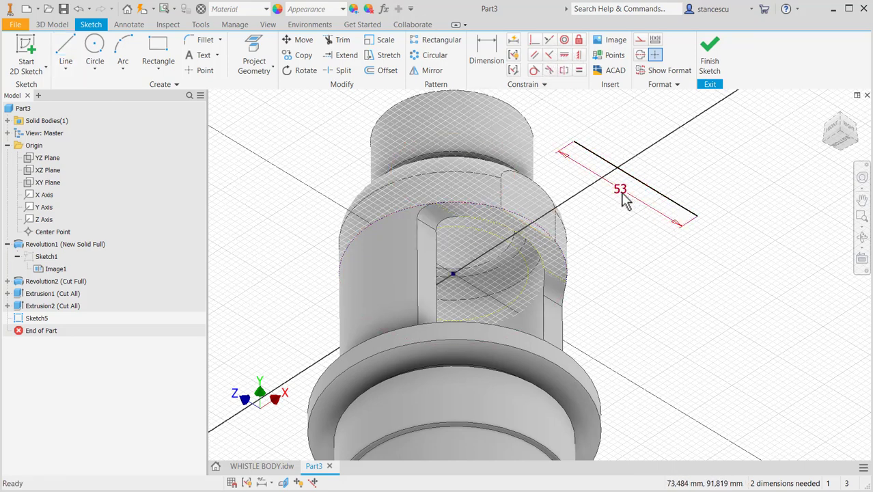
Step: Constrain the 53 mm line's midpoint to be coincident with the midpoint of the flat cut's lower edge
click(534, 42)
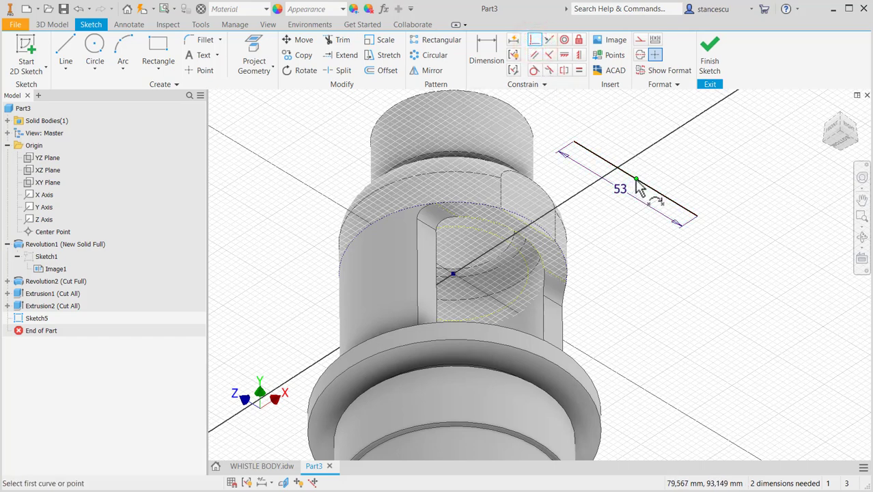
click(637, 183)
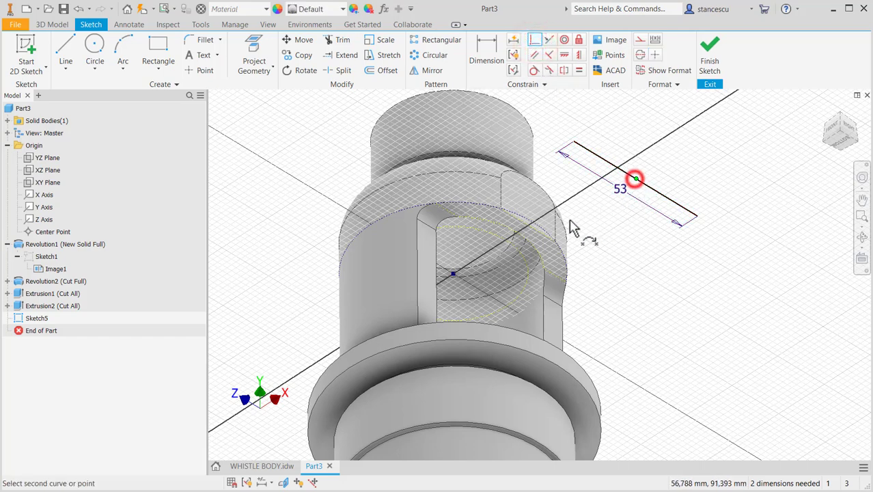
scroll(529, 232, up, 3)
click(530, 228)
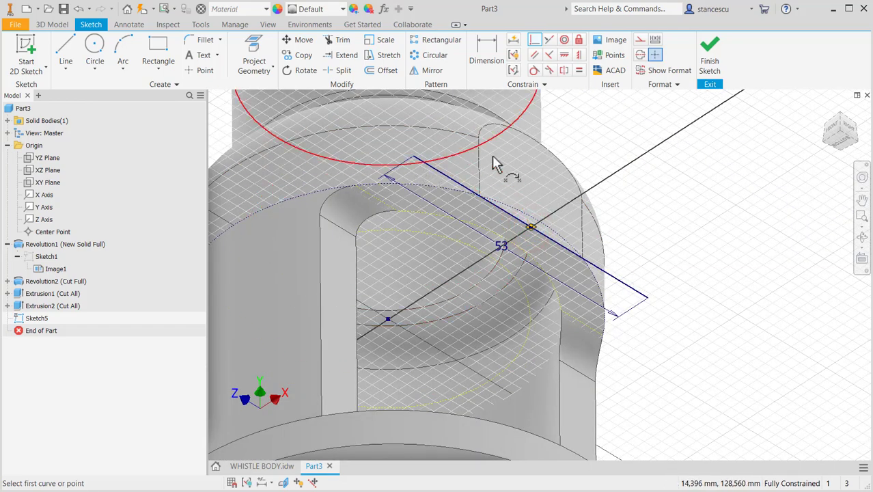
Step: Draw a line about 24 mm long from the 53 mm line's +Z end, tangent to the construction circle
scroll(714, 212, down, 3)
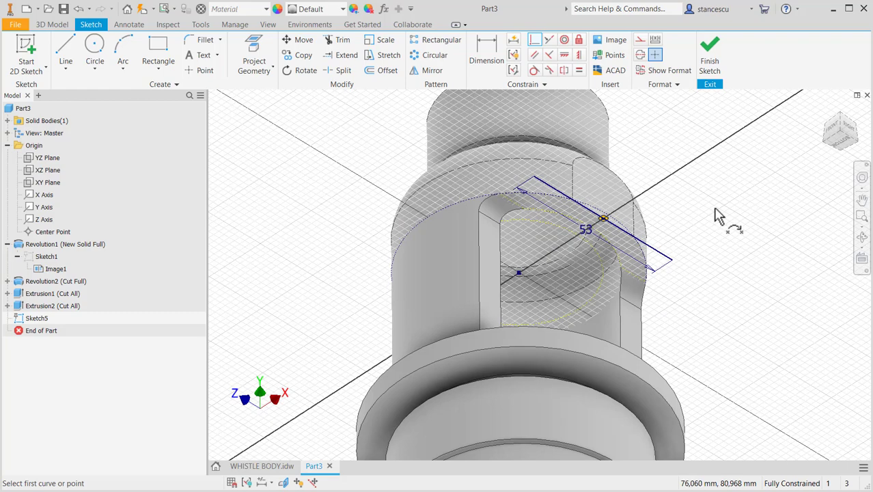
click(66, 50)
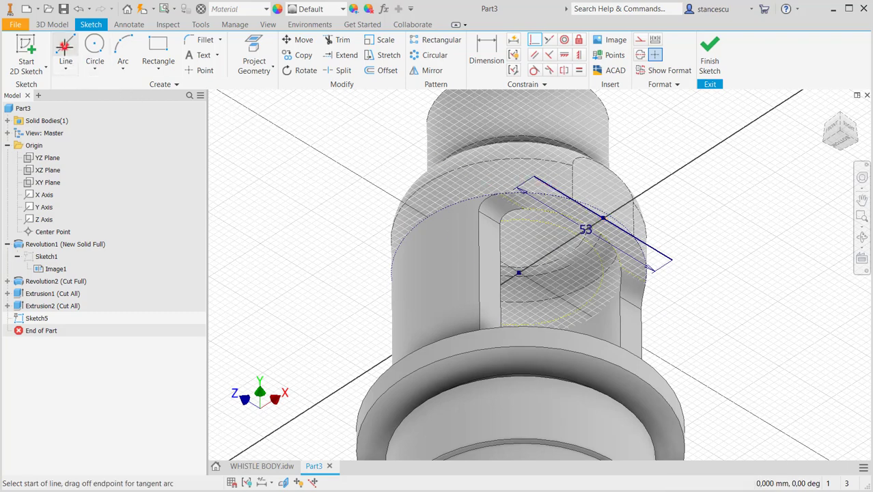
click(533, 176)
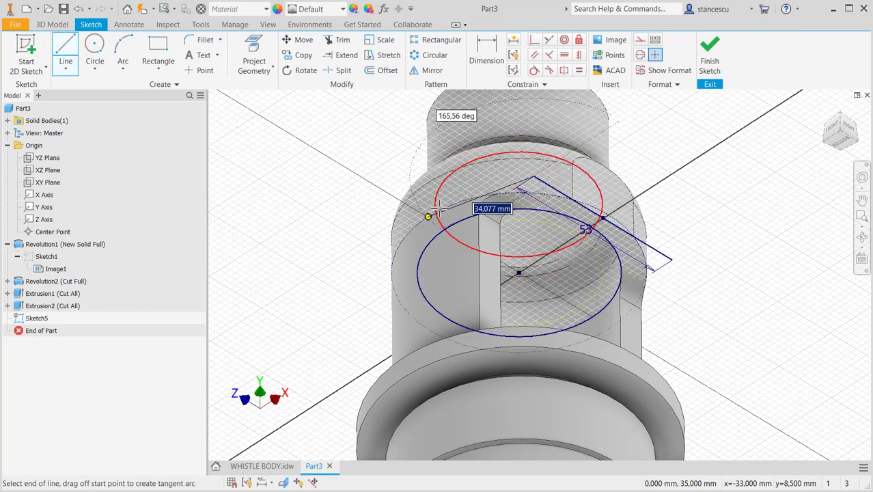
scroll(448, 204, down, 5)
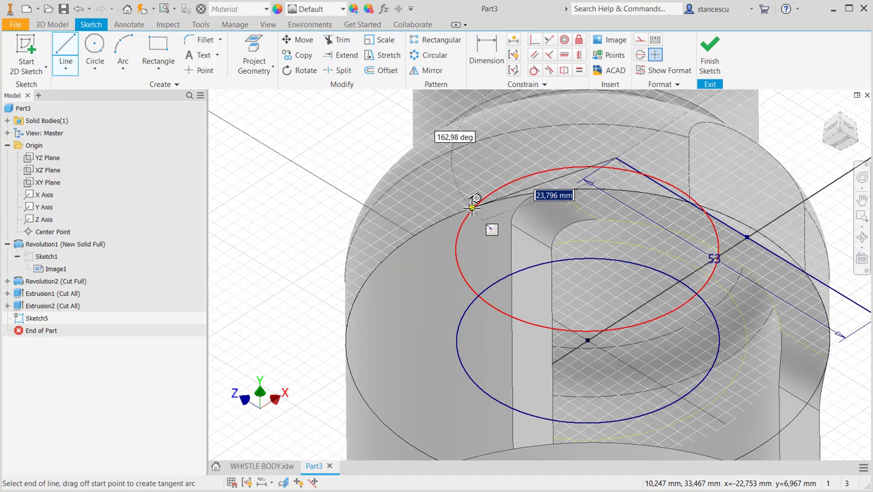
click(472, 207)
middle_drag(805, 259, 609, 193)
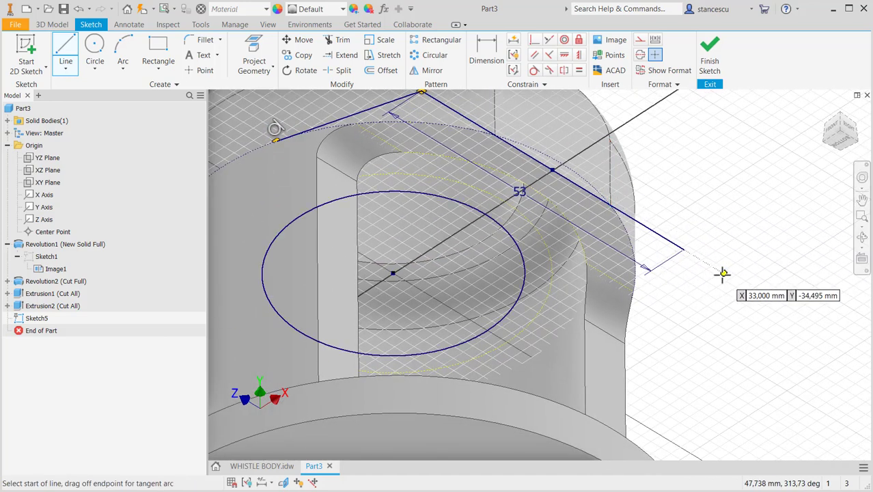
Step: Slice the view at the sketch plane and draw a line from the 53 mm line's -Z end, tangent to the construction circle
mouse_move(723, 273)
shift+middle_down()
mouse_move(620, 314)
mouse_move(597, 312)
shift+middle_up()
middle_drag(684, 302, 698, 239)
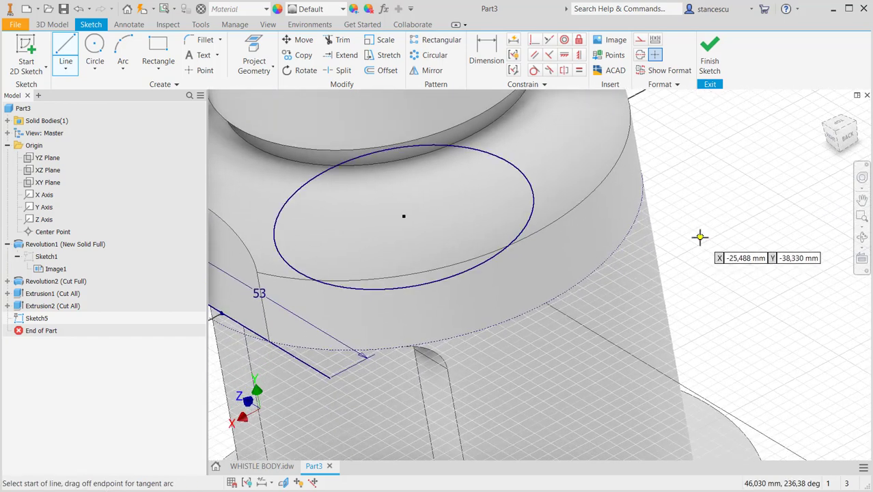
key(F7)
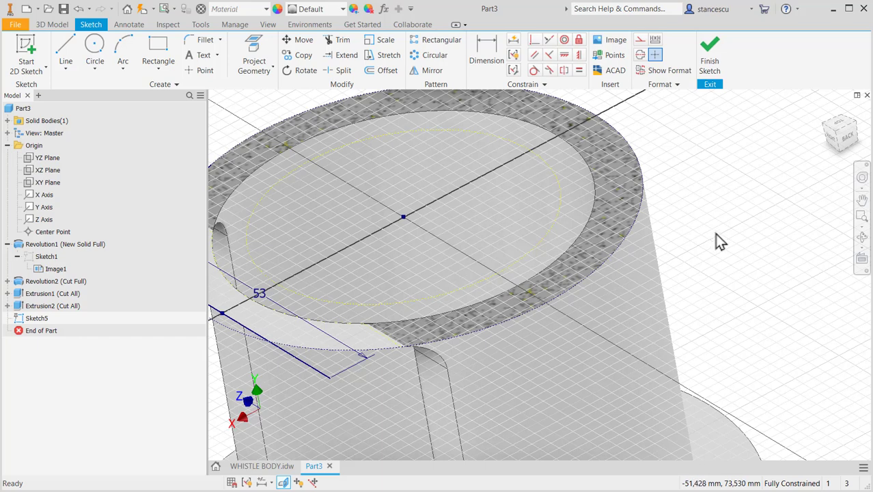
middle_drag(718, 269, 770, 250)
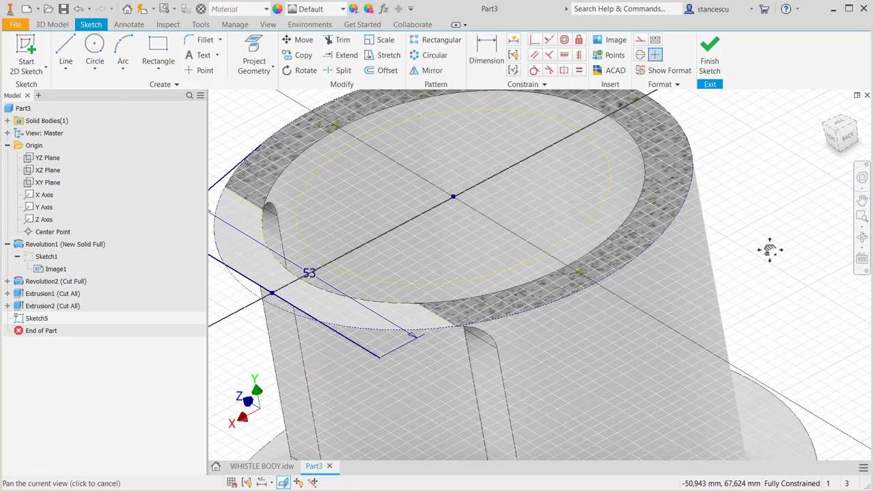
click(66, 46)
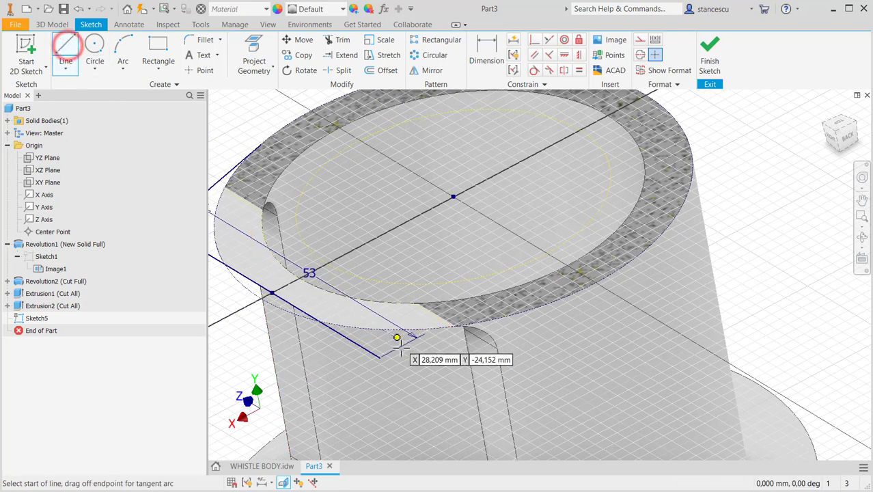
click(378, 357)
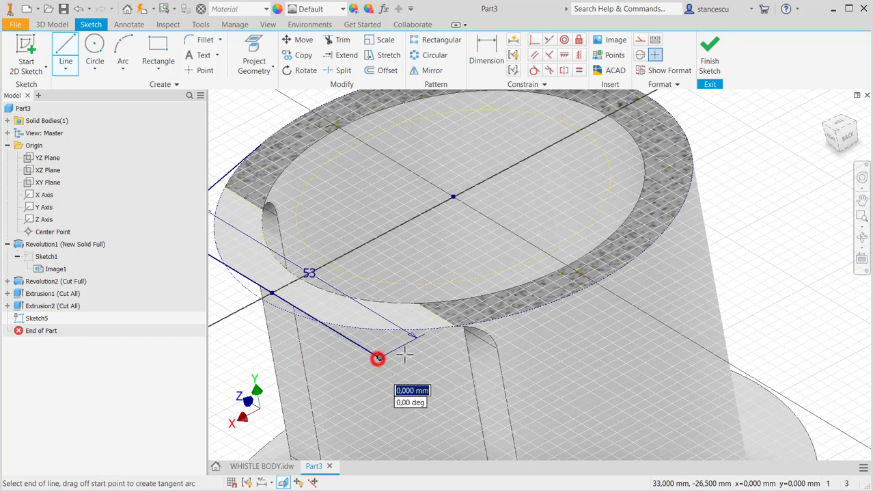
click(534, 308)
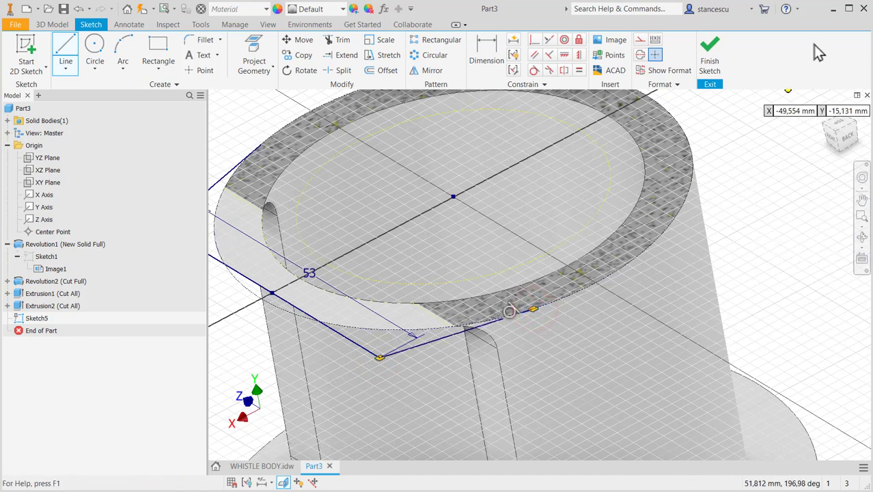
key(Escape)
Step: Split the construction circle on the -Z side between the tangent point, the flat's edge and the 53 mm line, making both arcs regular geometry
click(339, 71)
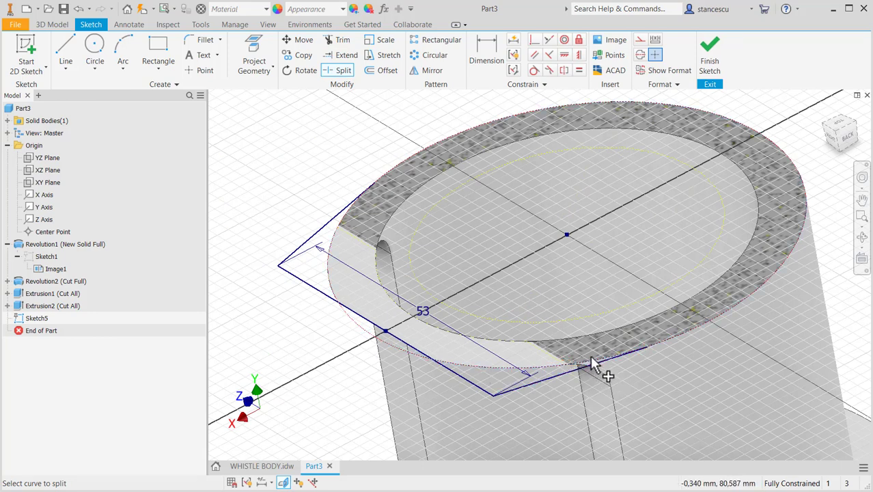
scroll(593, 365, up, 3)
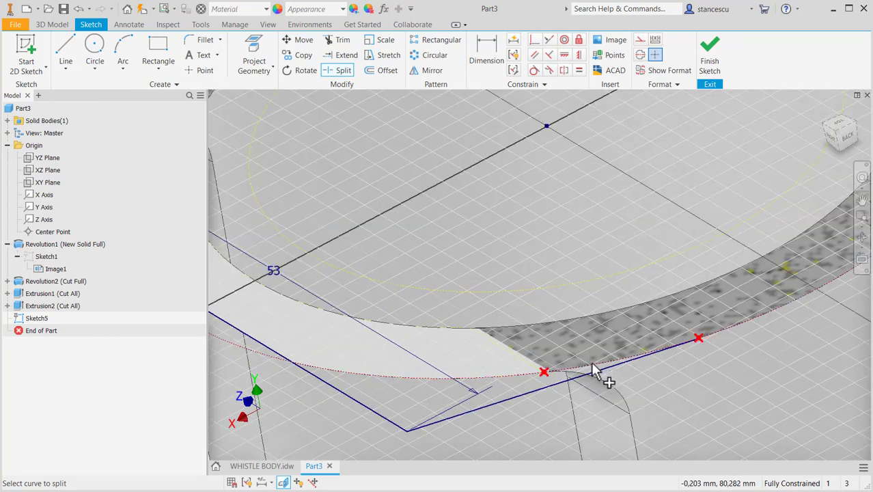
click(593, 369)
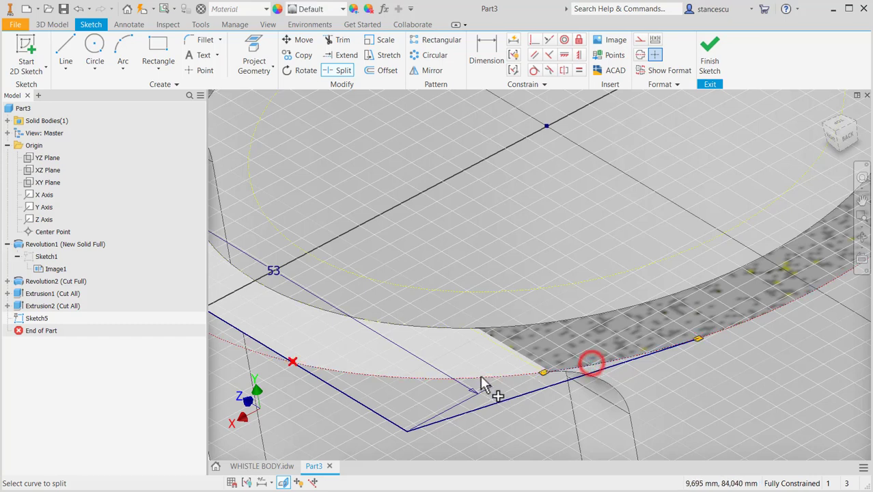
click(396, 377)
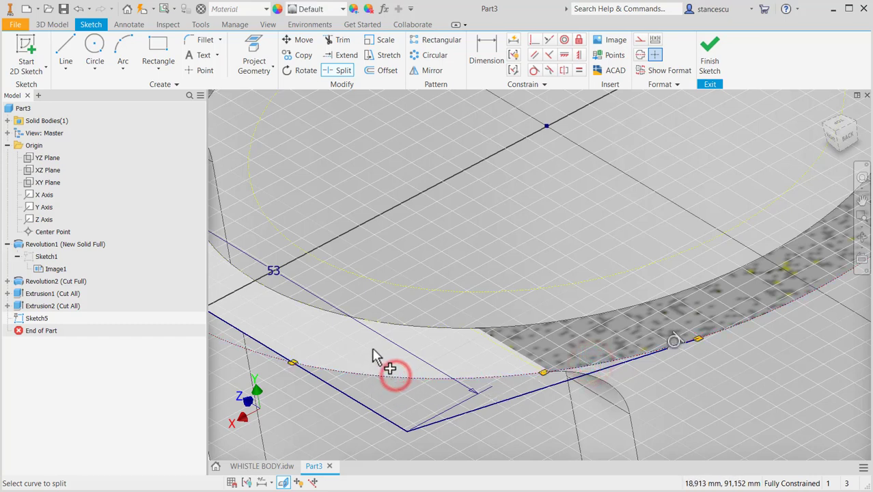
key(Escape)
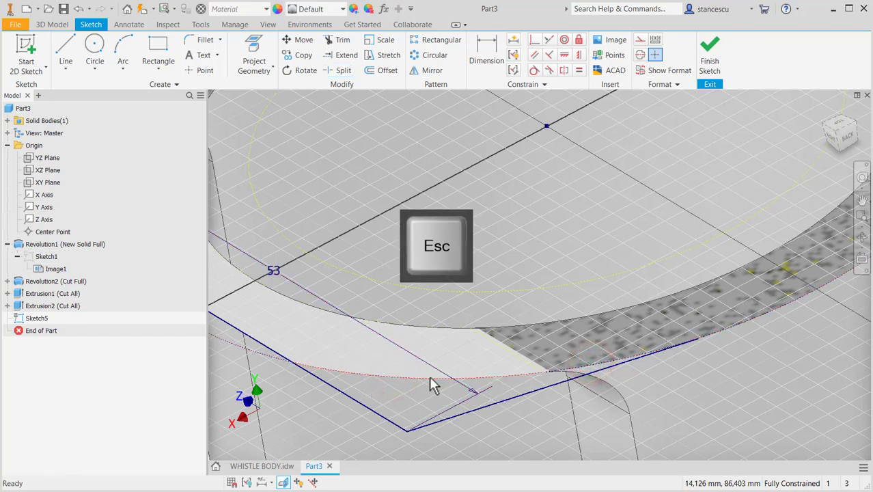
click(429, 379)
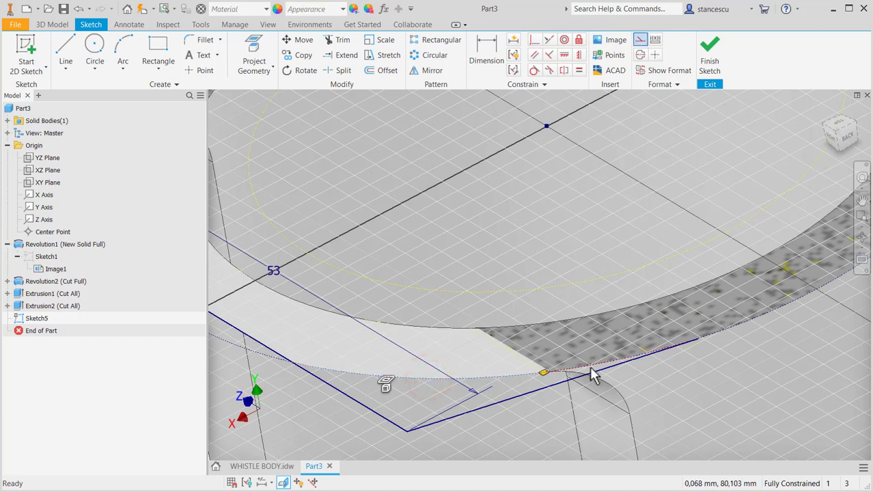
click(642, 39)
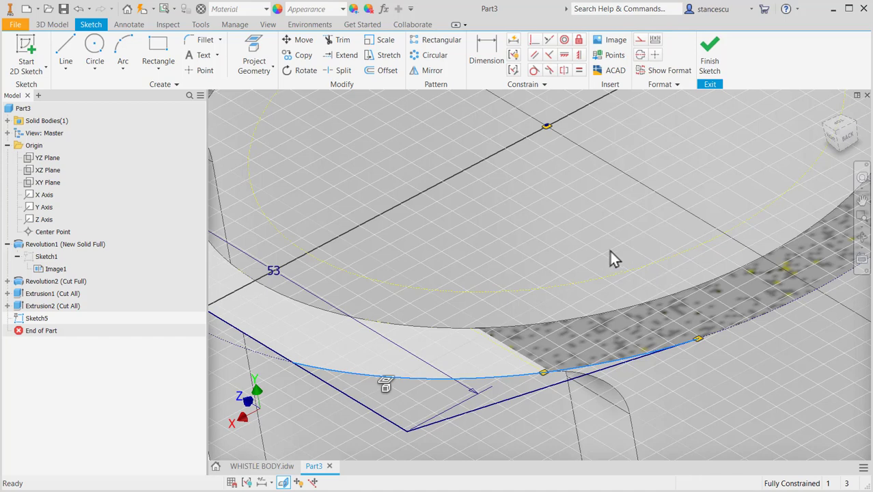
Step: Split the construction circle on the +Z side at the tangent point, the flat's edge and the 53 mm line
mouse_move(454, 272)
middle_down()
mouse_move(670, 302)
mouse_move(673, 329)
middle_up()
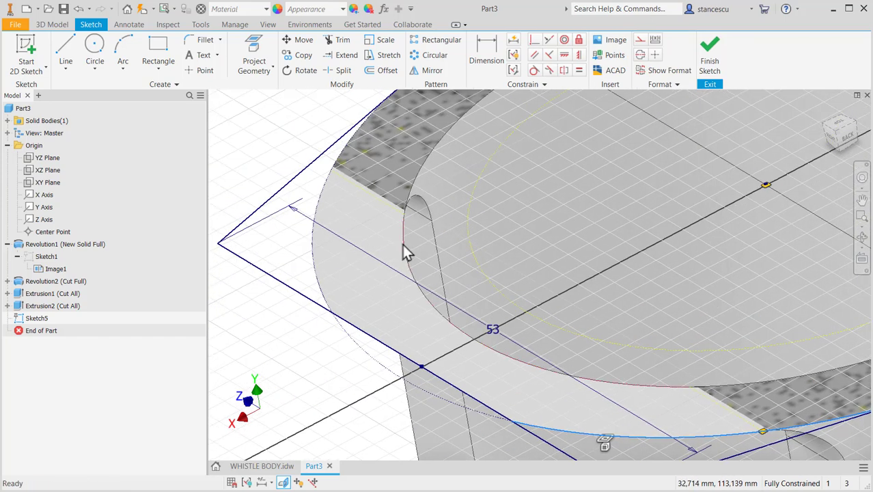
middle_drag(408, 239, 451, 349)
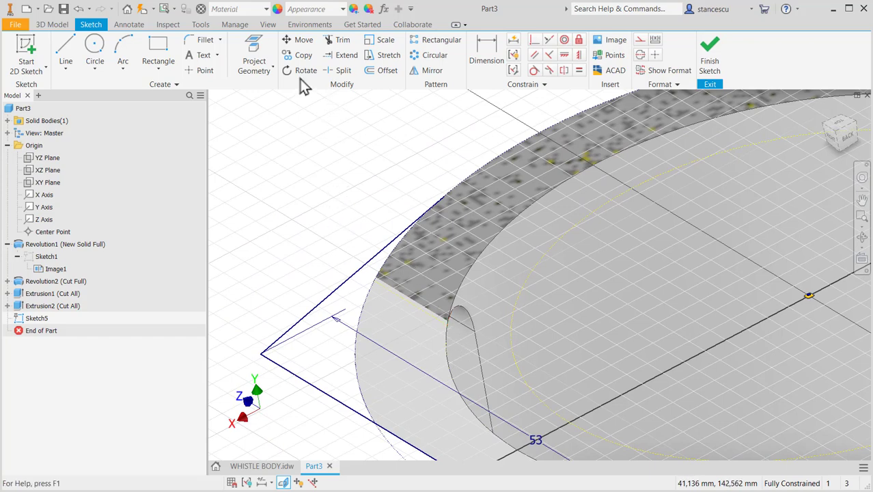
click(339, 70)
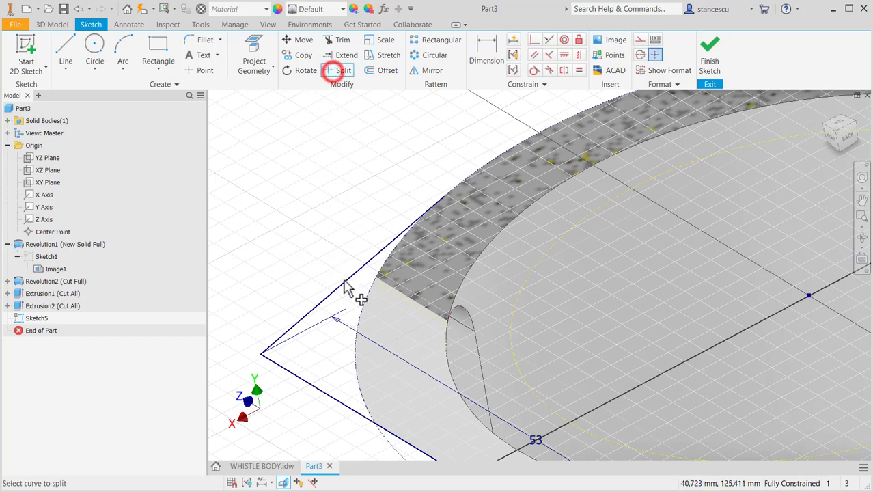
click(357, 354)
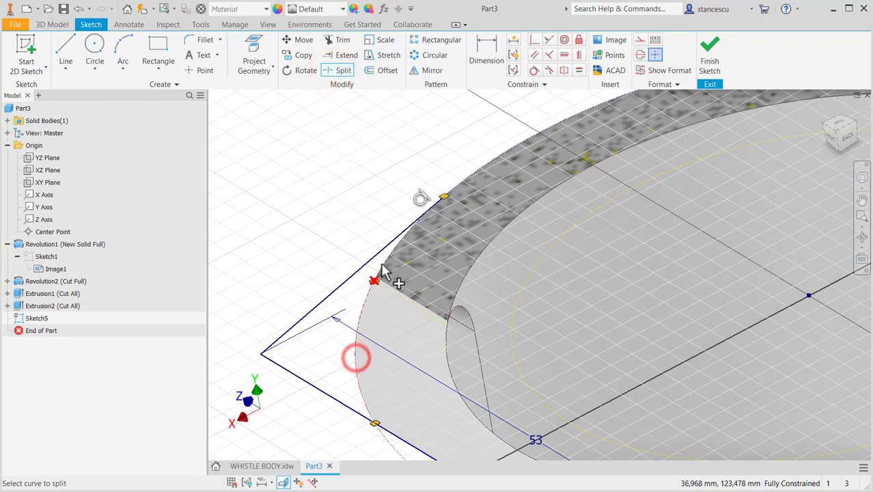
click(405, 236)
key(Escape)
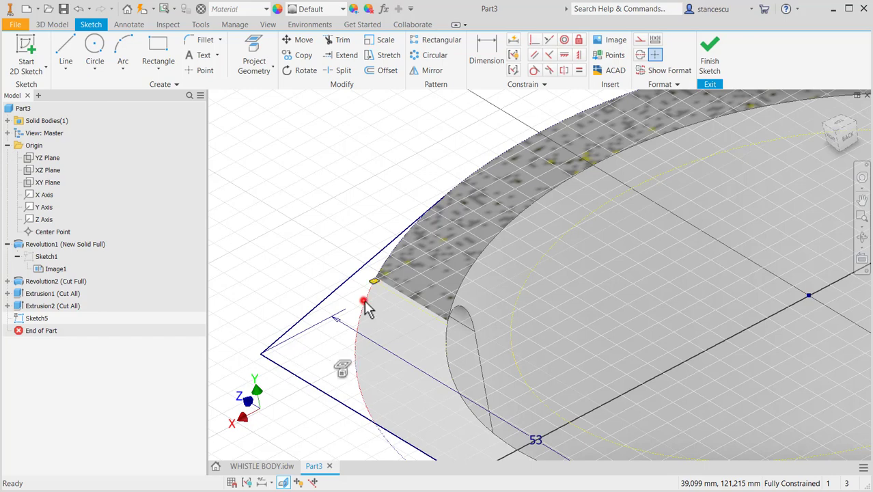
Step: Convert the two +Z side arcs between the tangent point and the 53 mm line from construction to regular geometry
click(364, 302)
key(Delete)
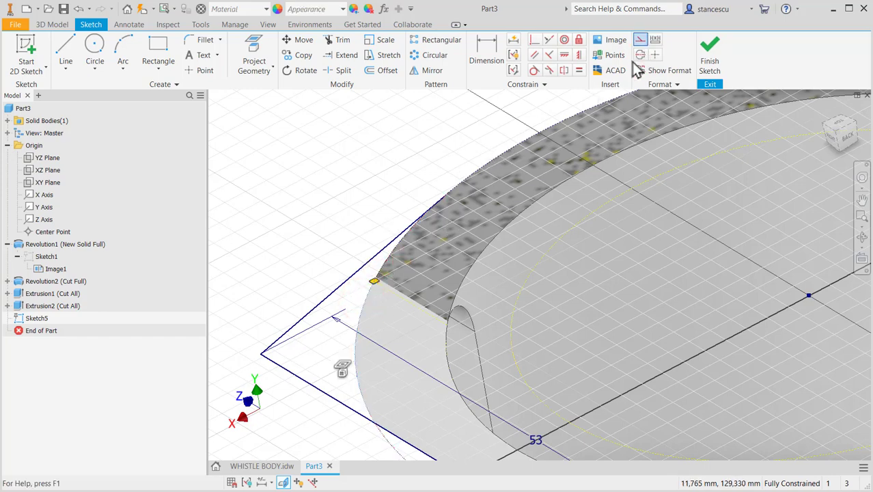
click(639, 40)
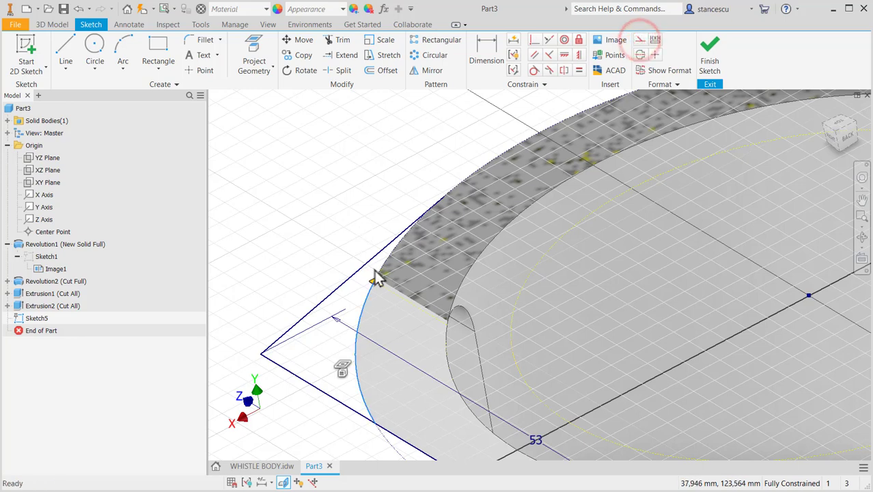
click(639, 40)
click(360, 157)
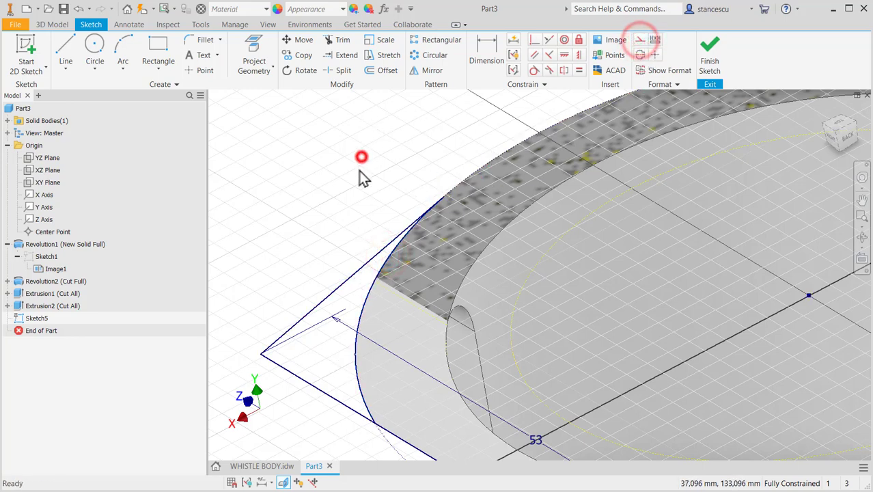
Step: Finish the sketch and extrude both corner profiles 8 mm upward as a join, taking the ledge height from the WHISTLE BODY.idw drawing
mouse_move(356, 259)
shift+middle_down()
mouse_move(357, 187)
mouse_move(405, 147)
shift+middle_up()
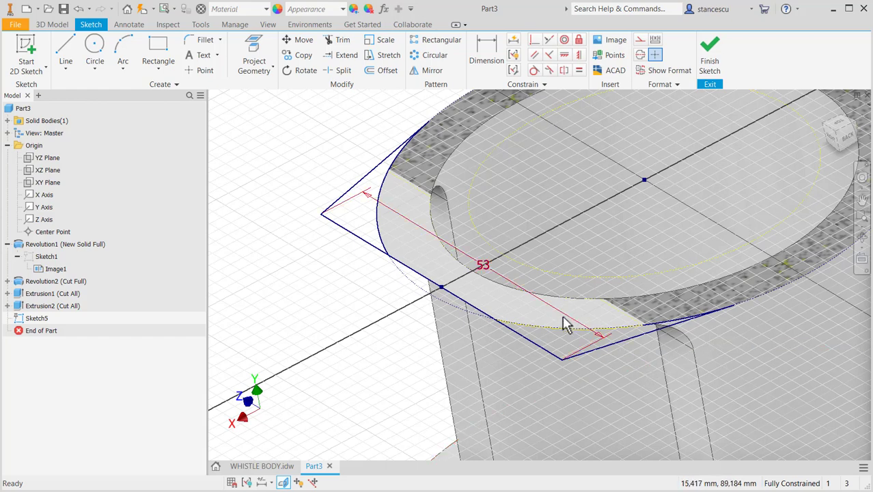
click(709, 57)
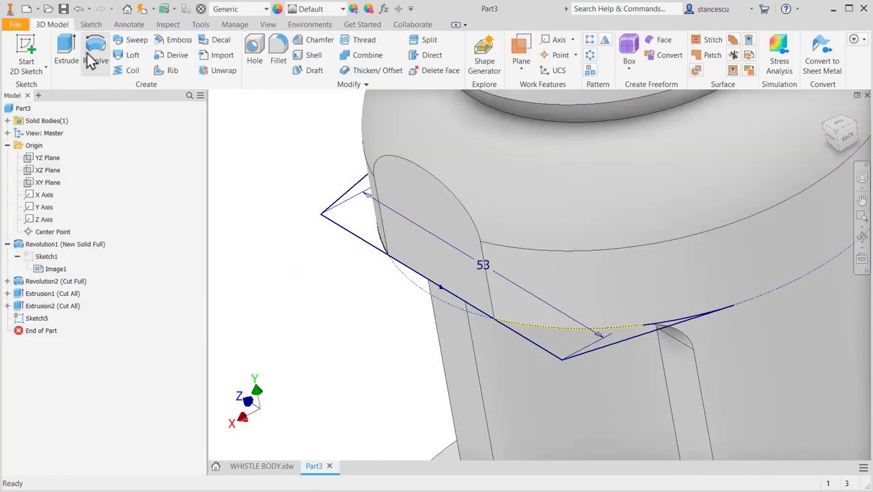
click(67, 55)
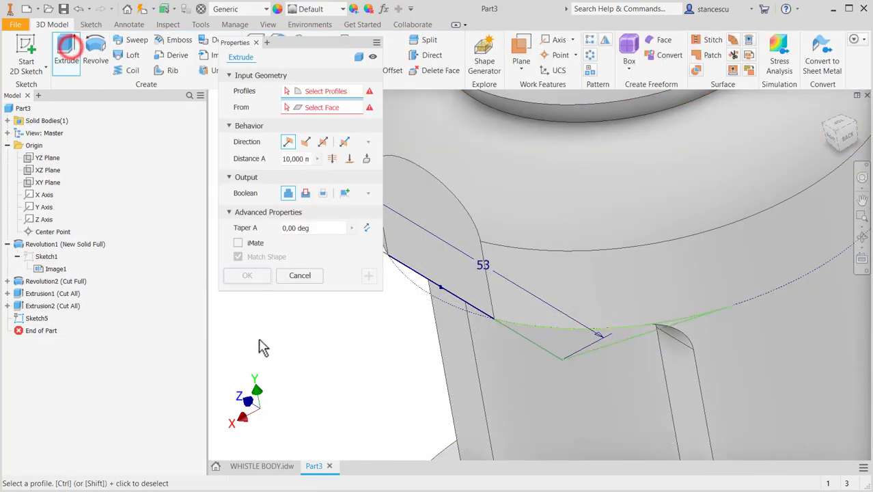
click(548, 344)
shift+middle_drag(523, 358, 536, 277)
click(536, 277)
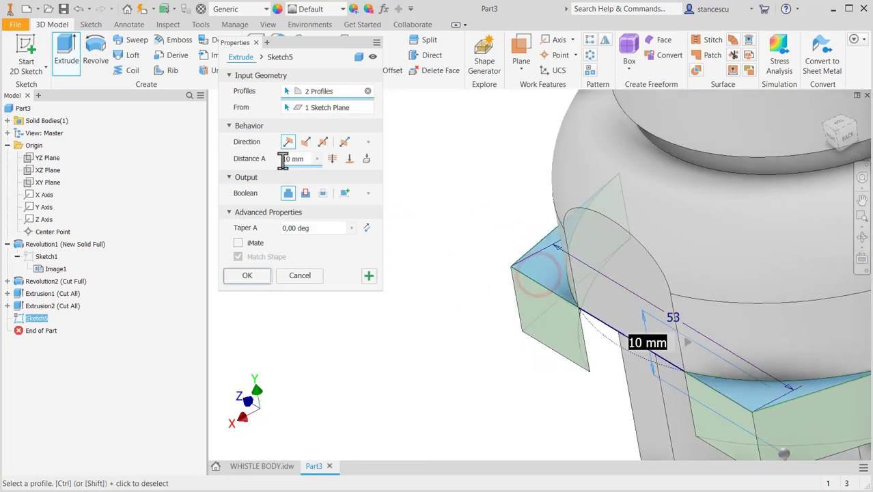
click(301, 143)
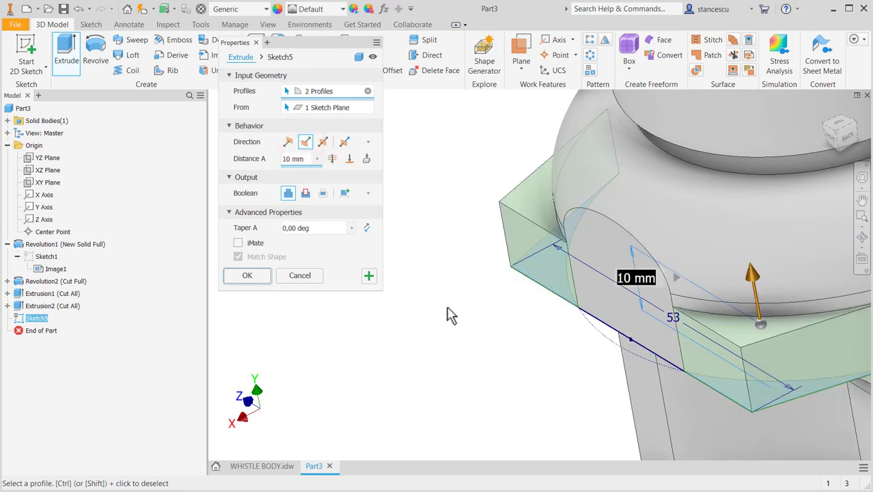
click(269, 466)
mouse_move(595, 401)
middle_down()
mouse_move(642, 457)
mouse_move(648, 482)
middle_up()
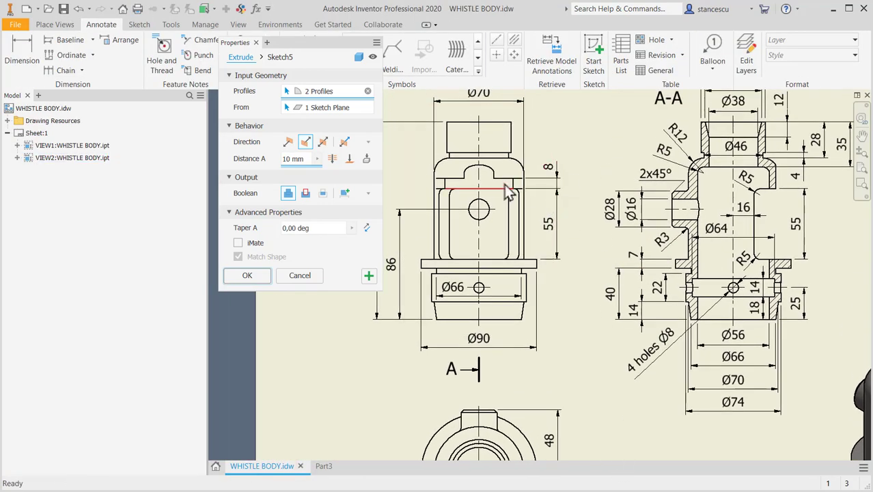
click(326, 466)
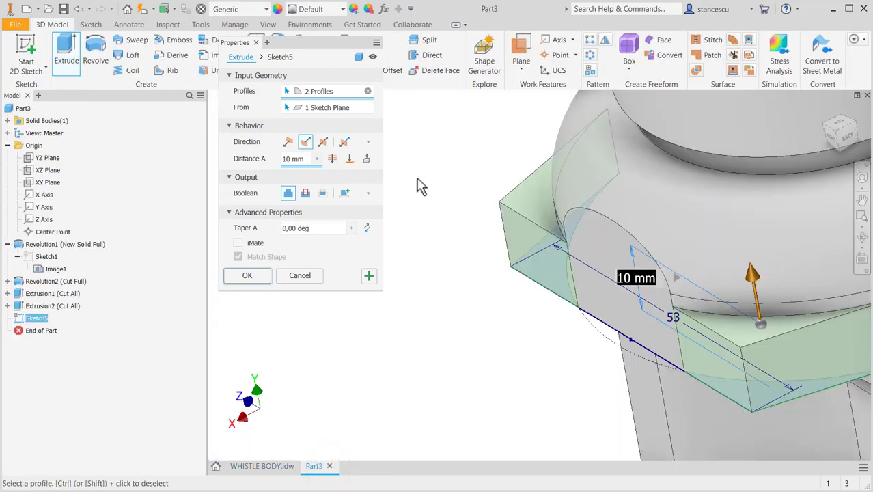
text(8)
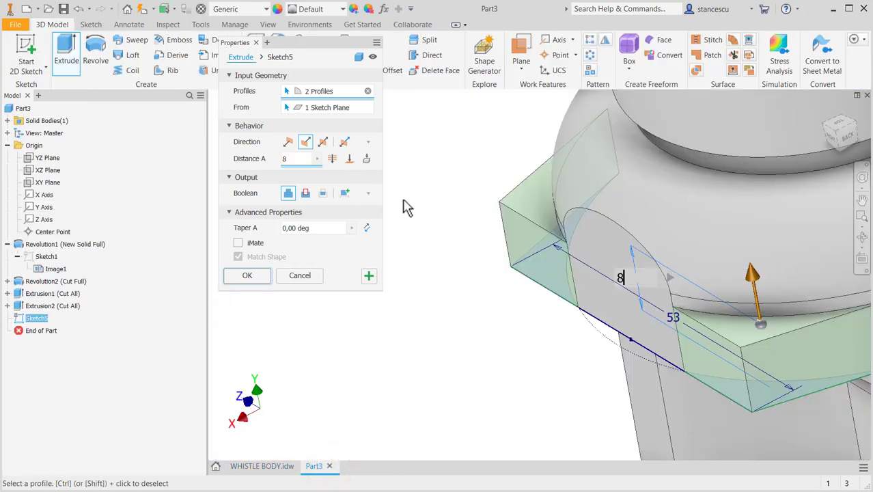
click(261, 276)
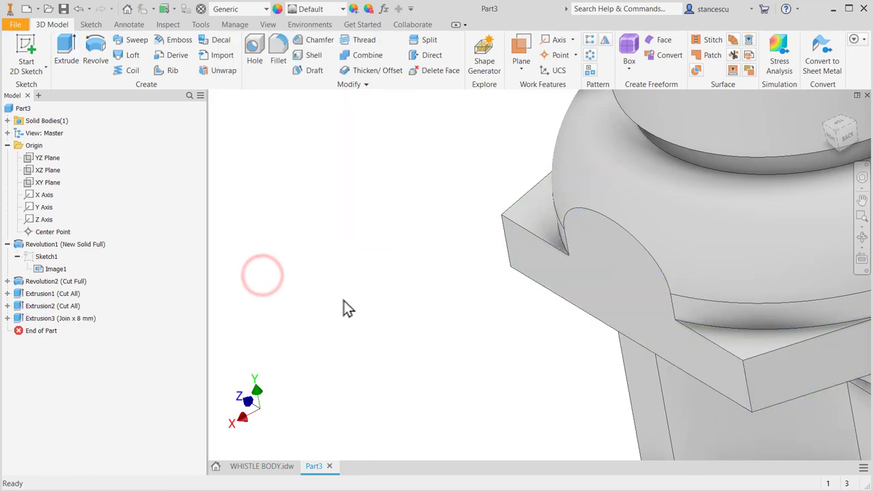
Step: Restore the part's home view and examine the WHISTLE BODY.idw drawing for the side boss's dimensions and its distance from the axis
key(F6)
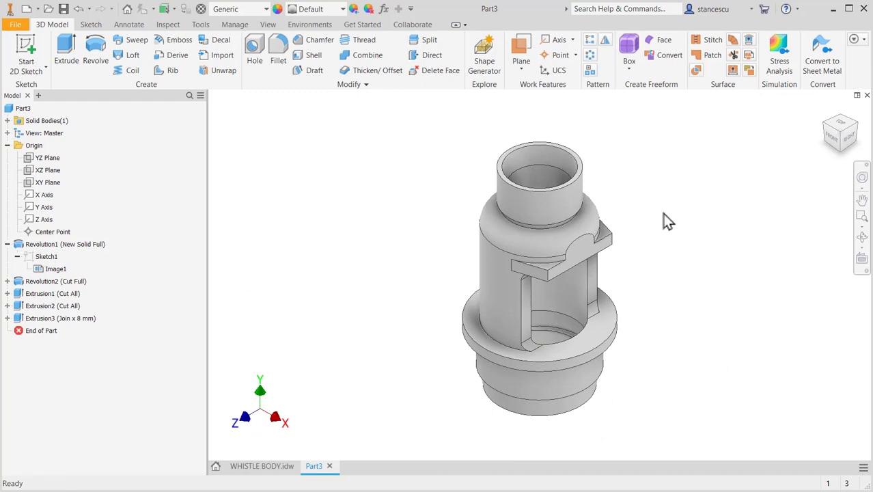
click(259, 468)
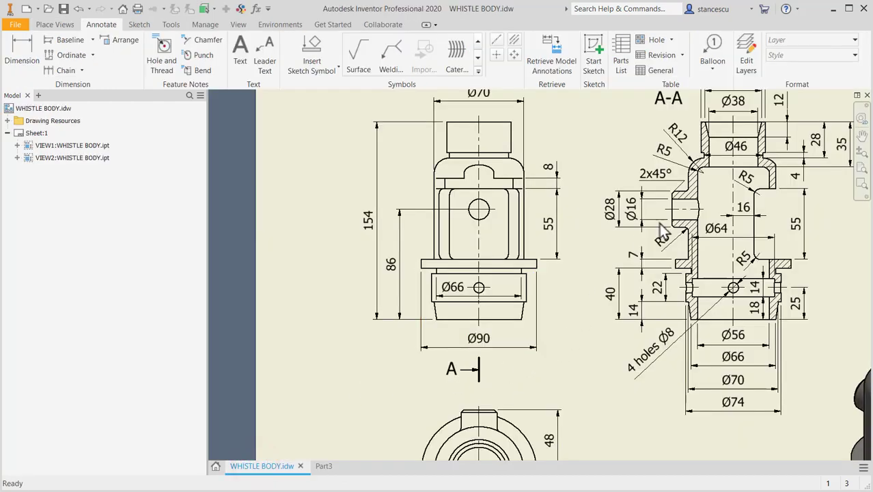
middle_drag(643, 291, 539, 255)
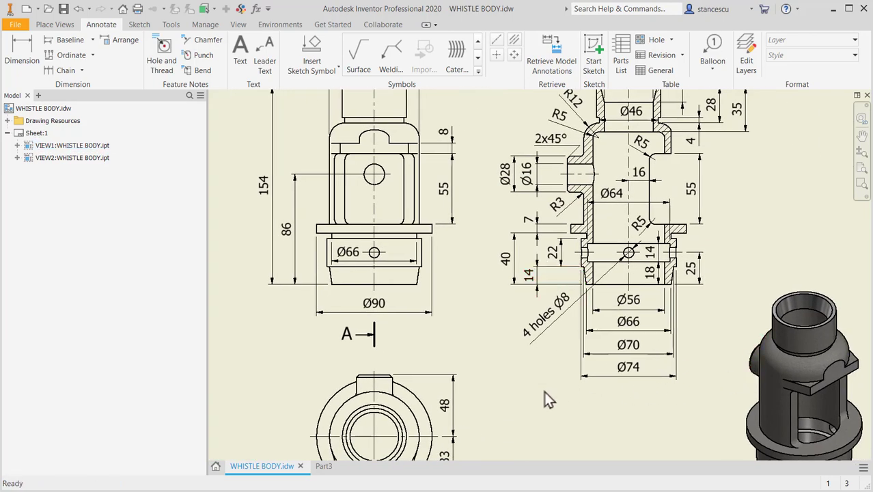
middle_drag(383, 374, 409, 319)
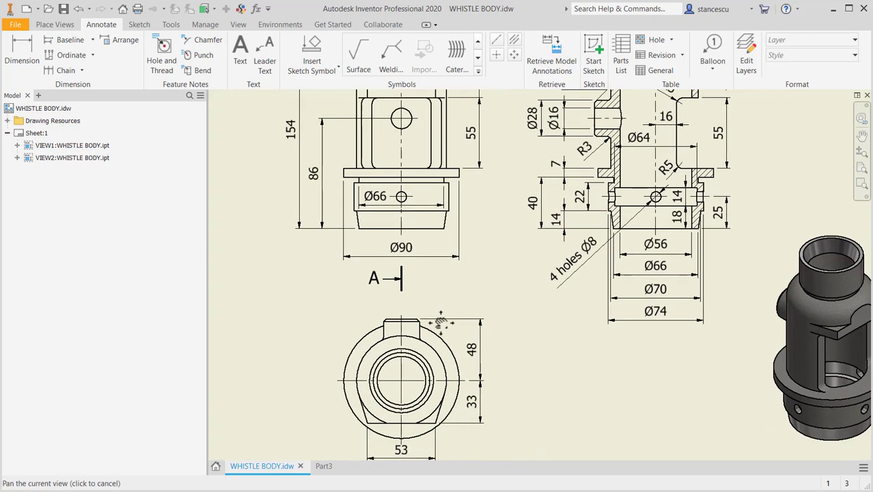
click(479, 357)
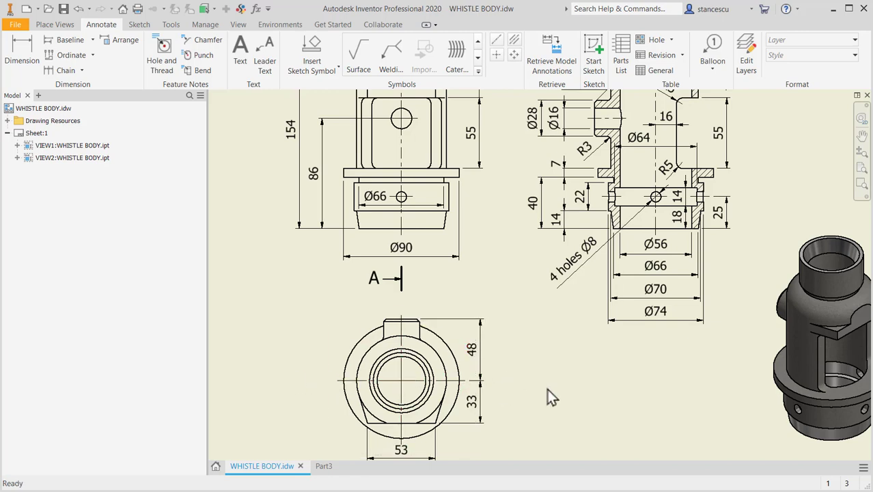
Step: Create a work plane in Part3 offset -48 mm from the origin YZ plane, after checking the boss dimensions in the drawing
middle_drag(508, 285, 529, 389)
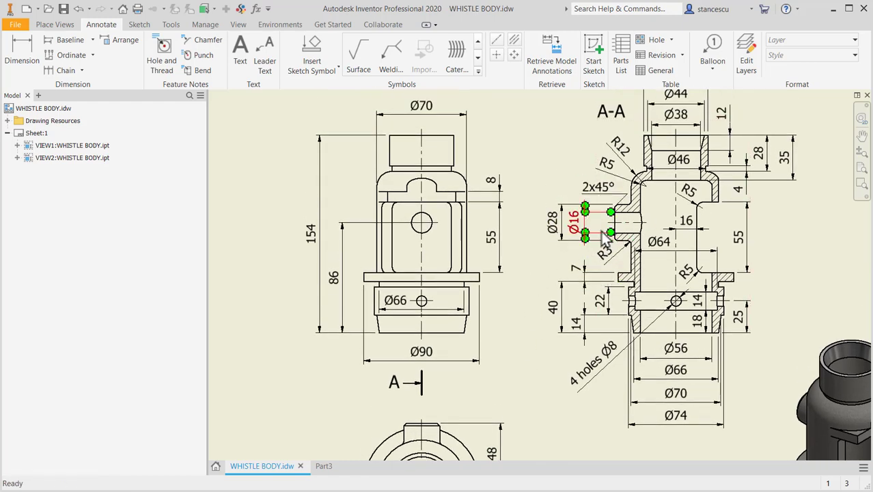
click(320, 466)
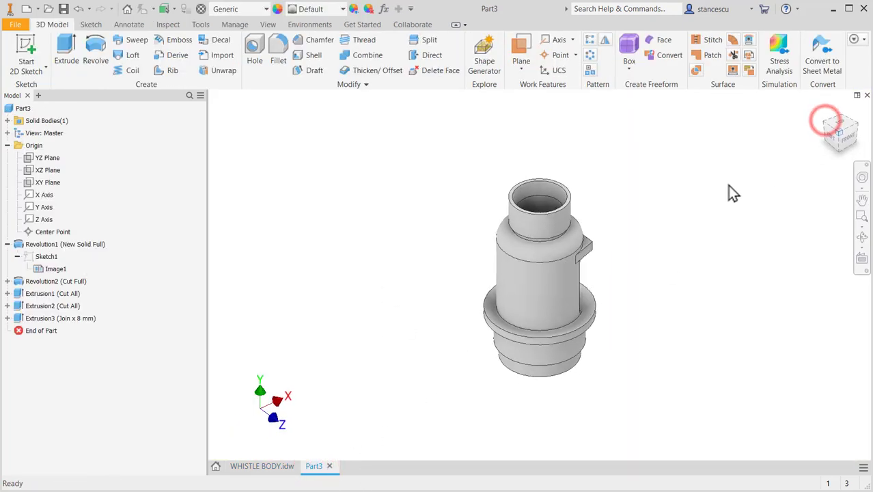
click(519, 45)
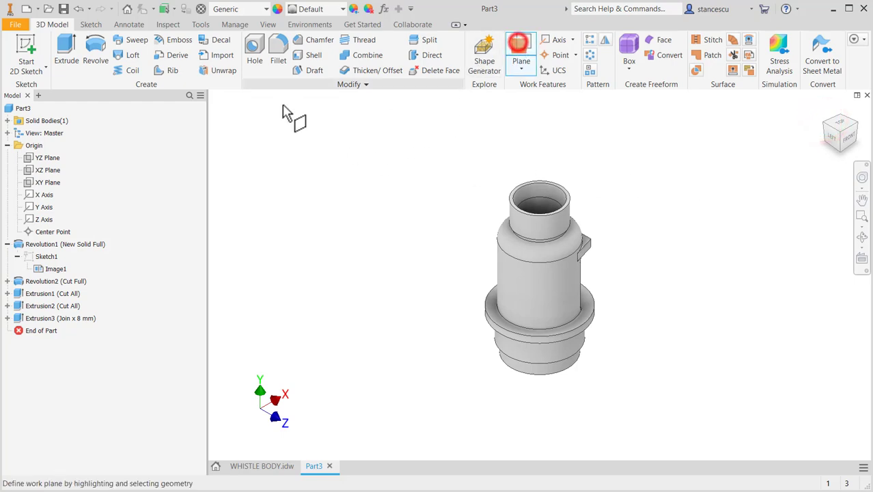
click(47, 159)
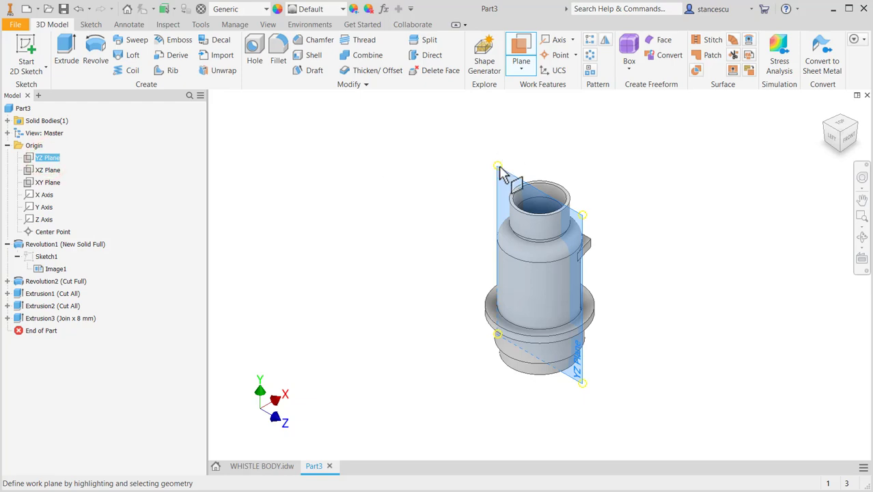
drag(498, 166, 451, 208)
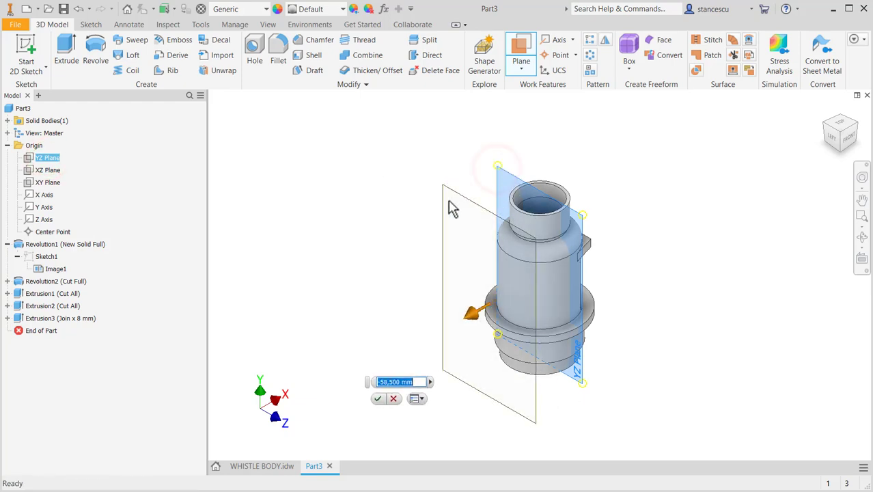
text(-4)
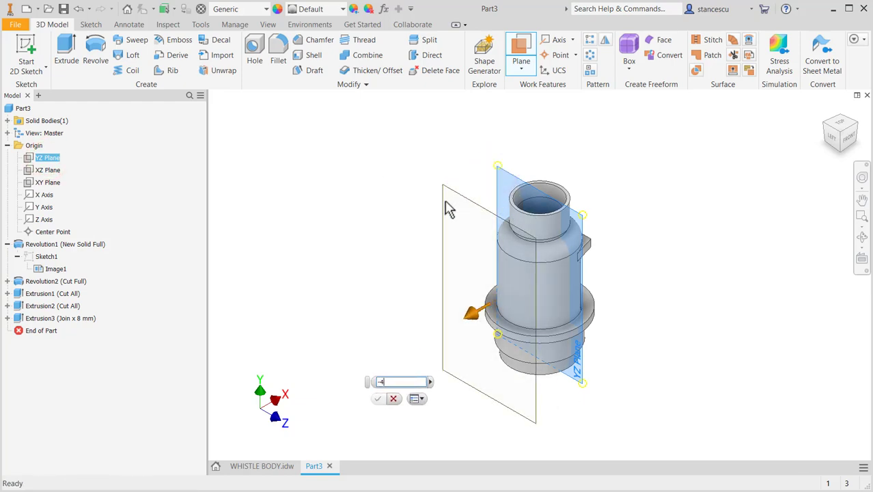
text(8)
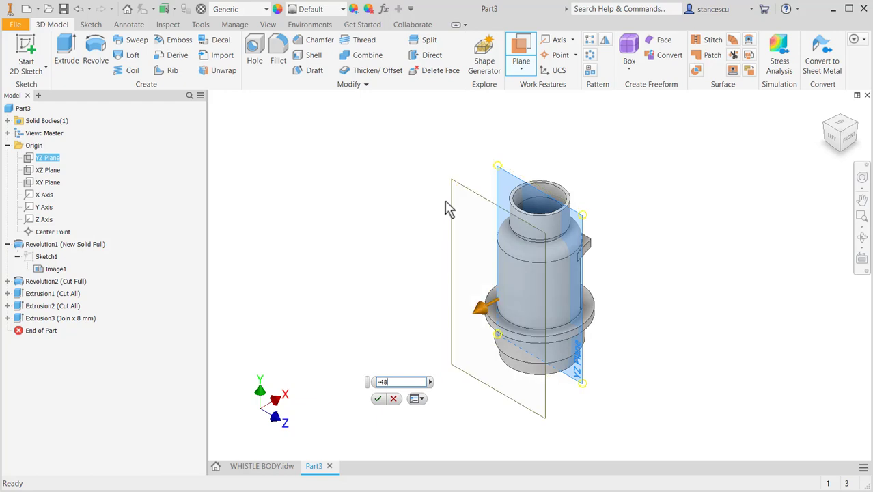
key(Return)
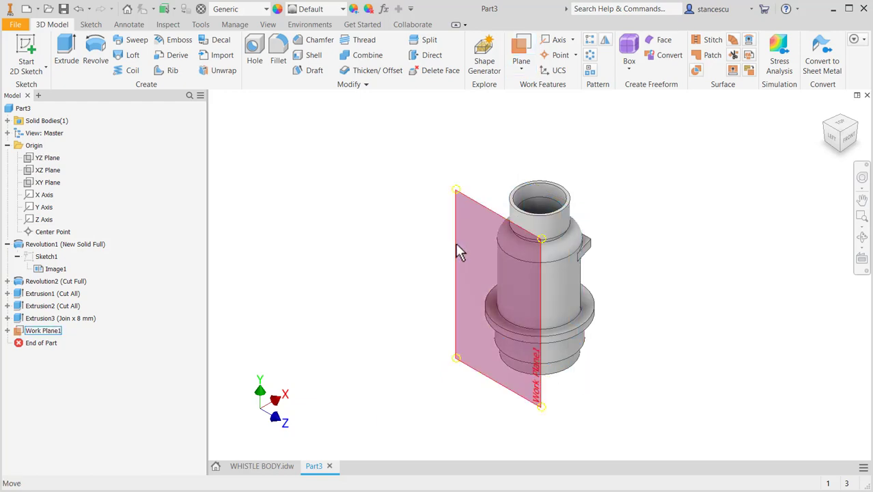
Step: Start a sketch on the offset work plane and draw a 28 mm diameter circle beside the body's outline
click(474, 201)
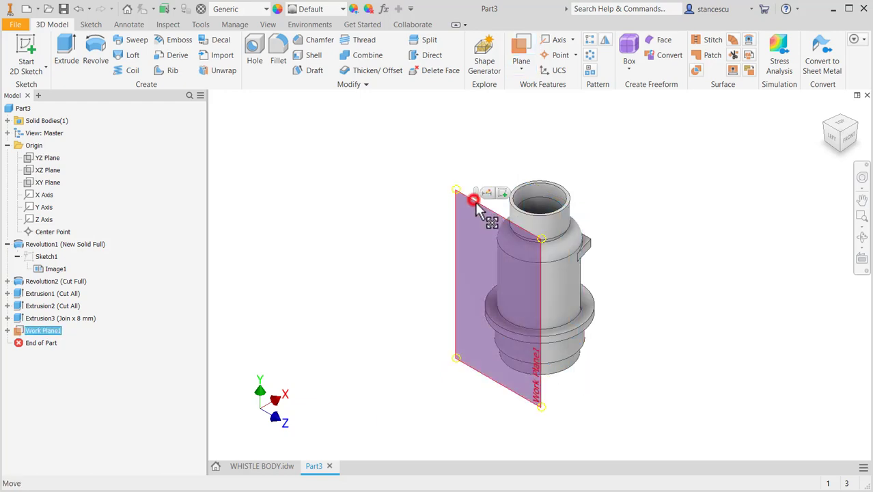
click(500, 191)
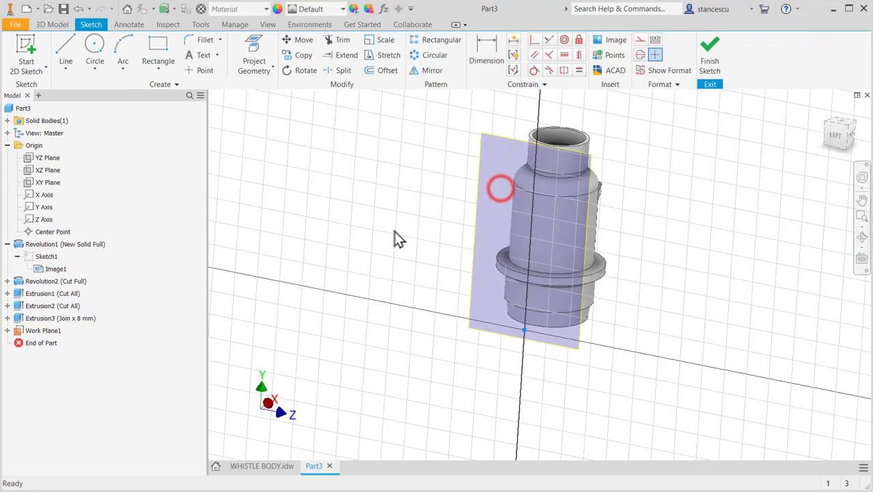
click(93, 52)
click(635, 162)
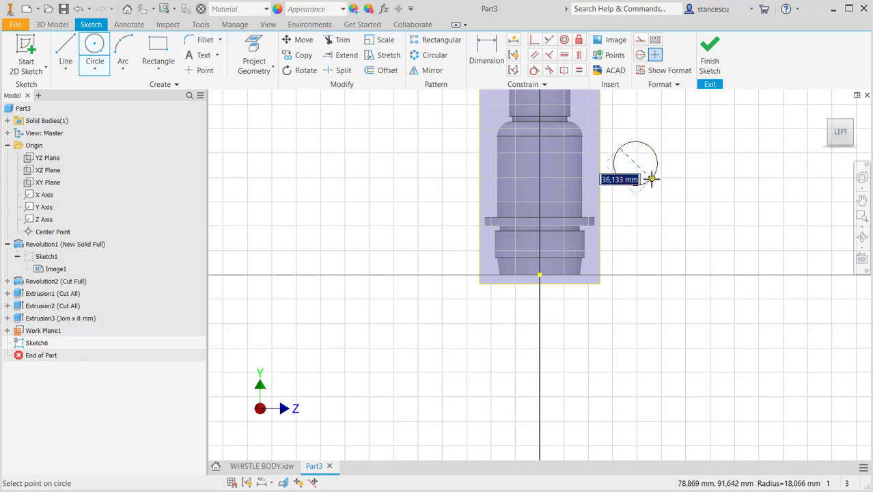
text(28)
key(Return)
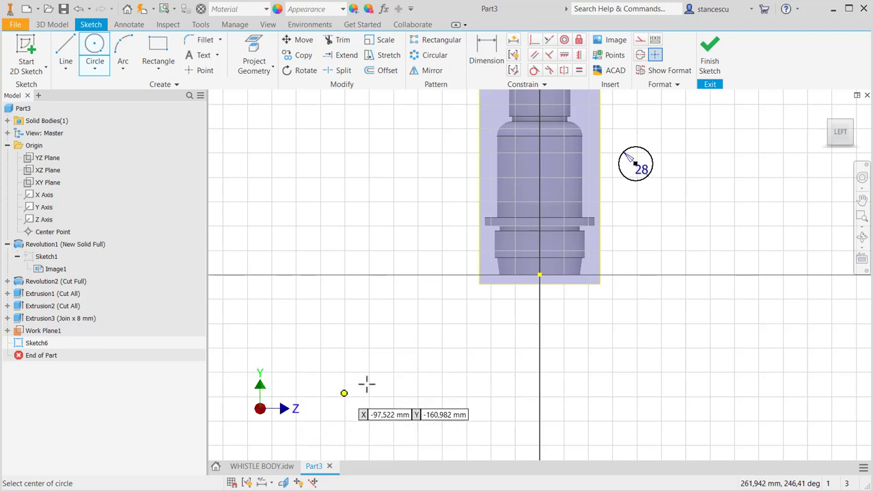
Step: Align the 28 mm circle's centre with the projected origin using a Horizontal constraint, check it in a rotated view, and finish the sketch
click(564, 55)
click(636, 162)
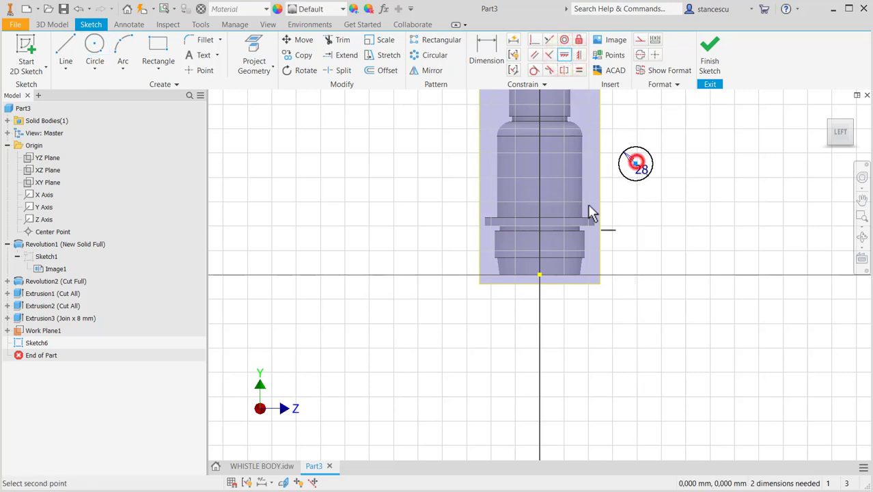
click(540, 274)
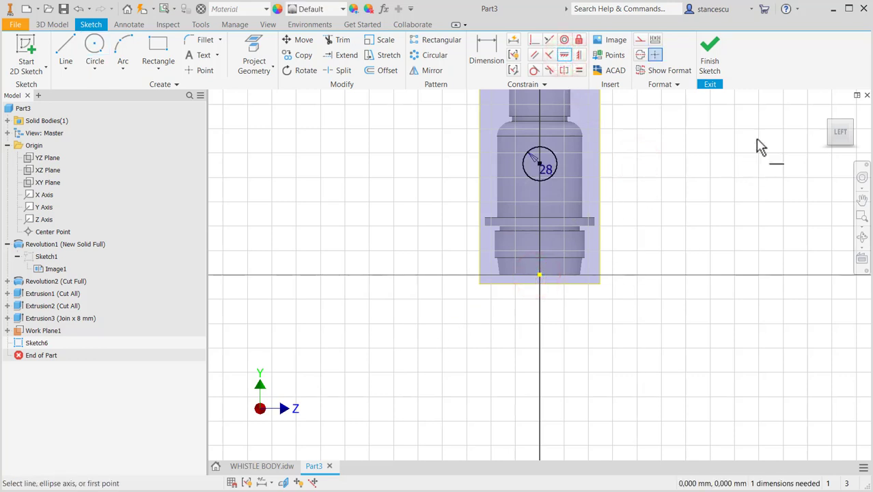
mouse_move(836, 113)
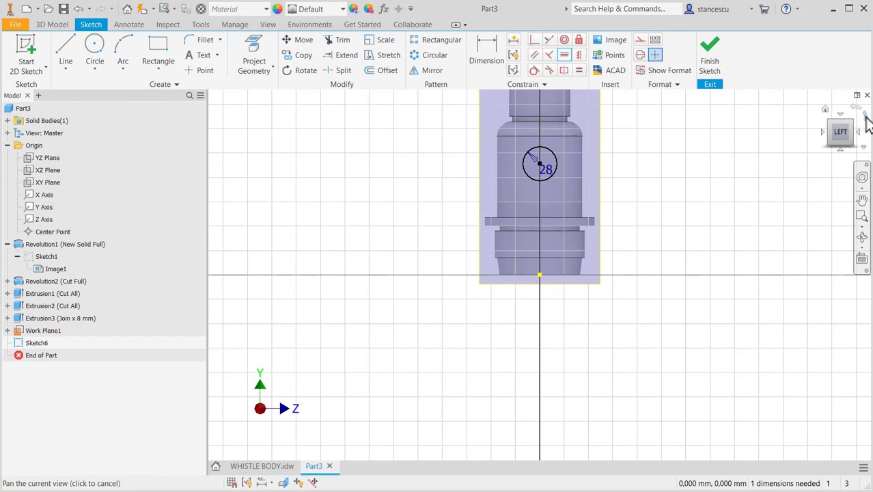
click(866, 120)
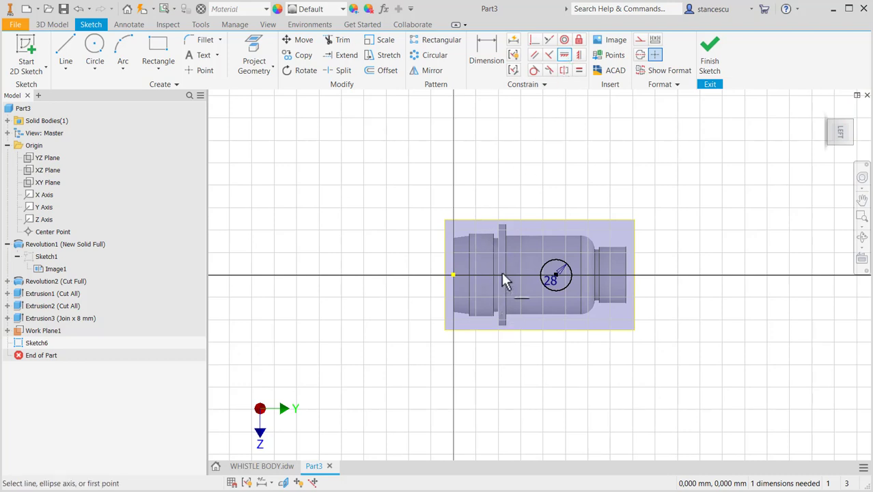
click(711, 65)
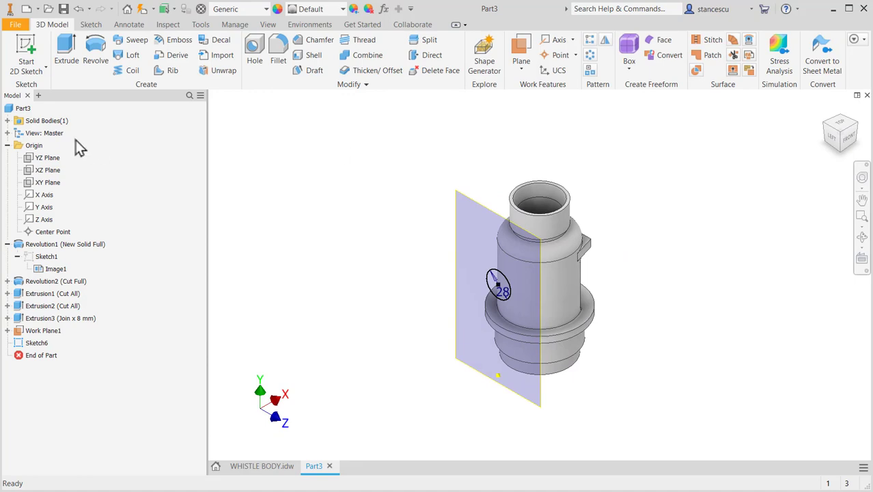
Step: Extrude the 28 mm circle as a join up to the next face of the body, and hide the work plane
click(67, 54)
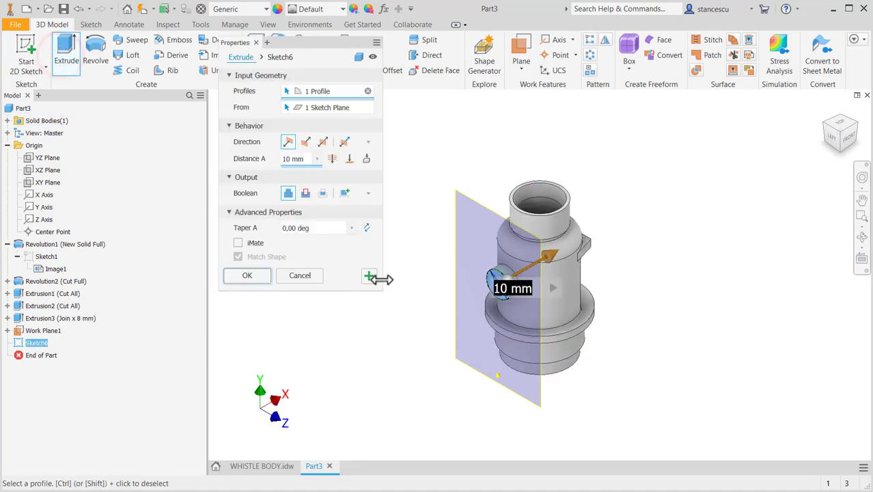
click(366, 158)
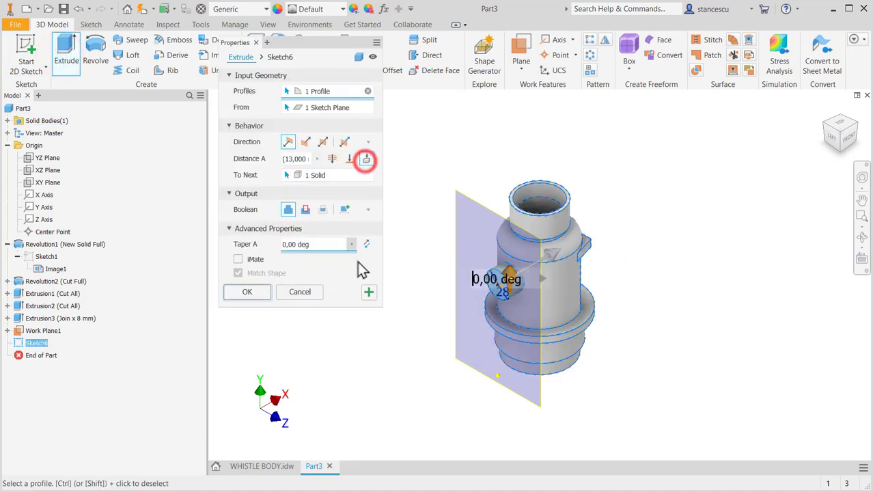
click(255, 290)
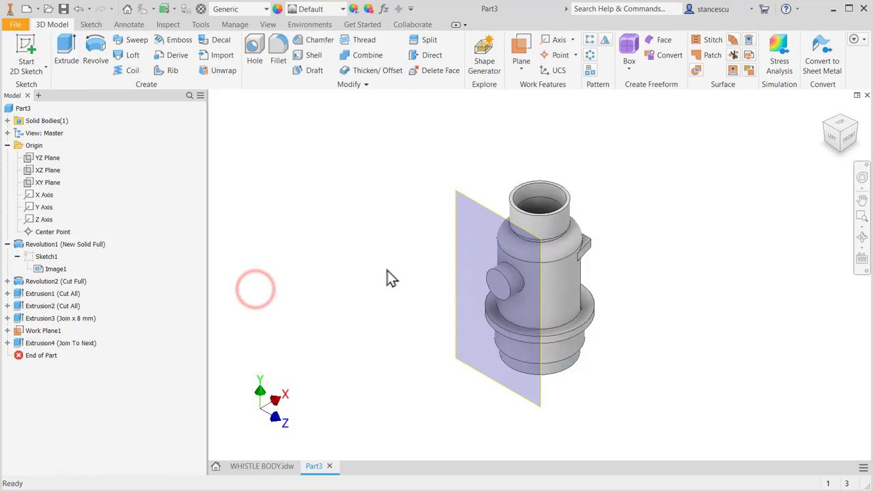
right_click(464, 196)
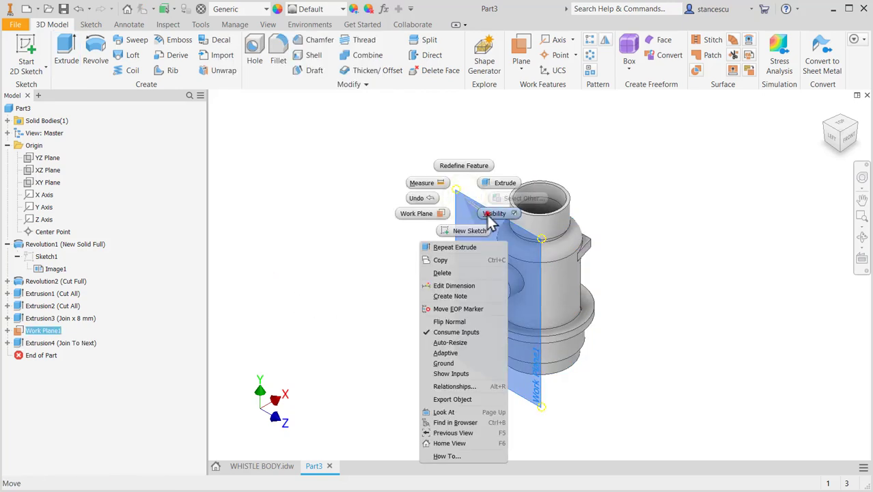
click(488, 212)
Step: Fillet the edge where the side boss meets the body with a 3 mm radius, as given in the WHISTLE BODY.idw drawing
click(280, 464)
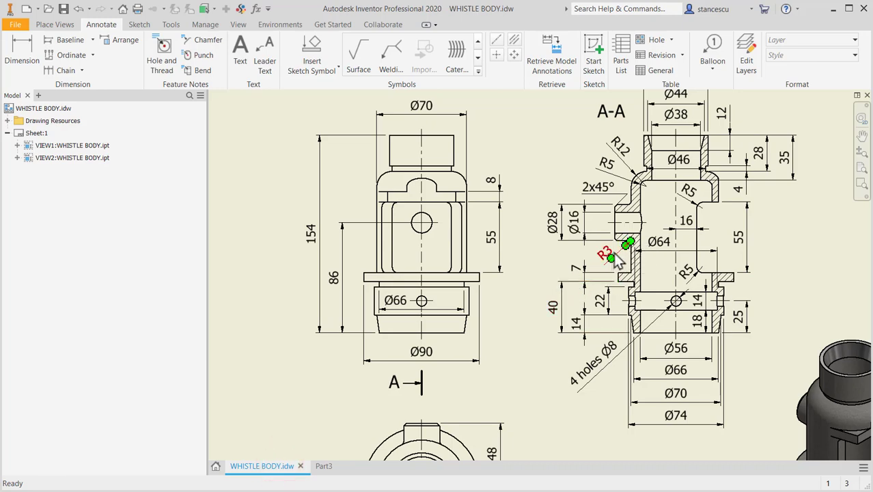
click(331, 465)
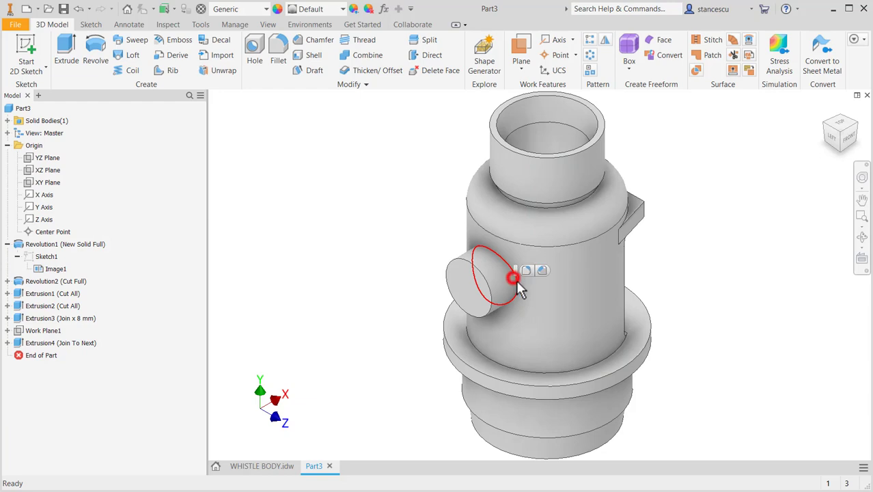
click(517, 282)
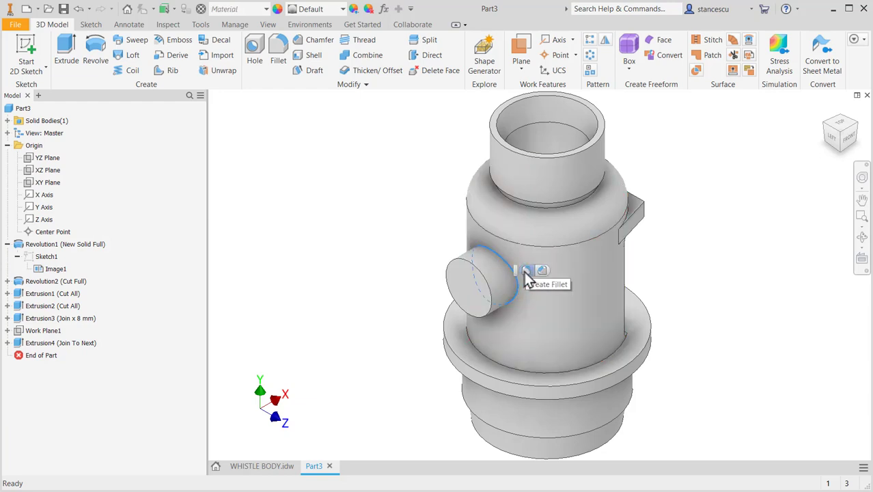
click(526, 271)
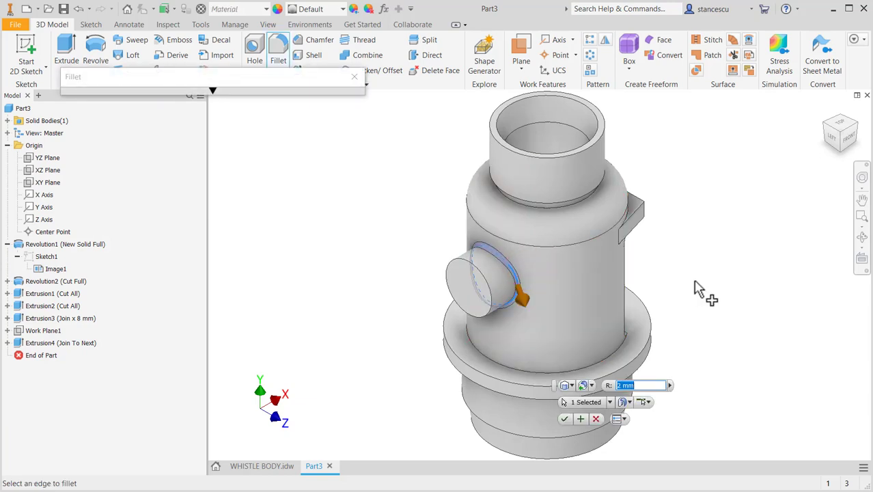
click(563, 419)
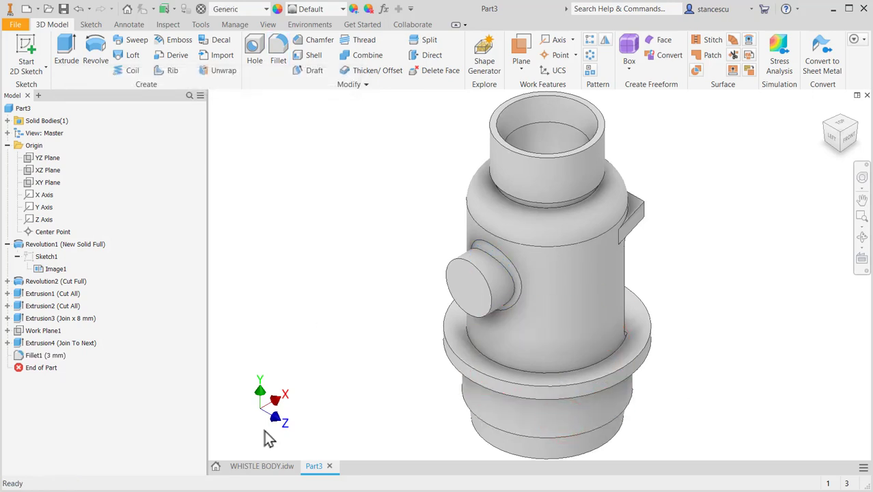
Step: Add a simple 16 mm through-all hole concentric with the side boss's end face, and return the part to its home view
click(270, 466)
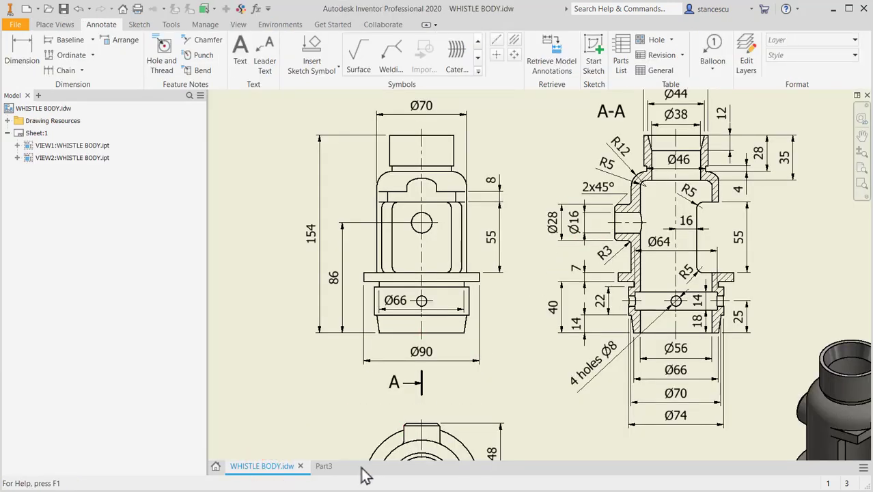
click(325, 468)
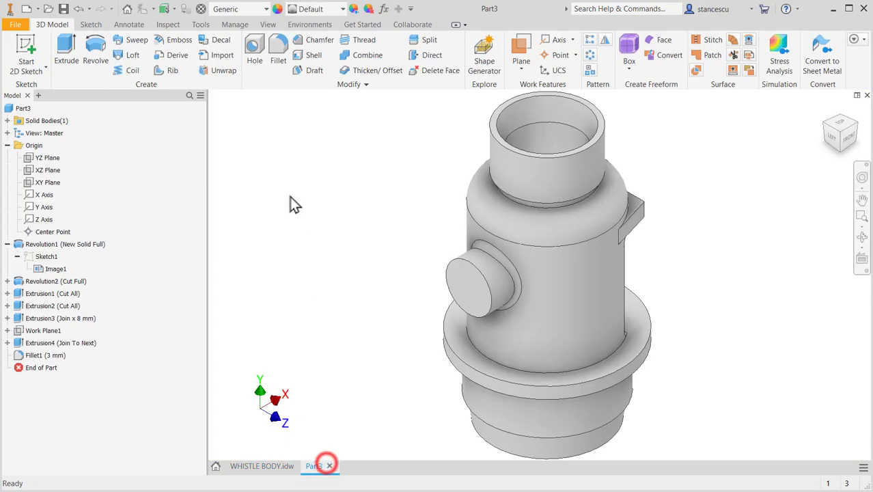
click(255, 63)
click(458, 285)
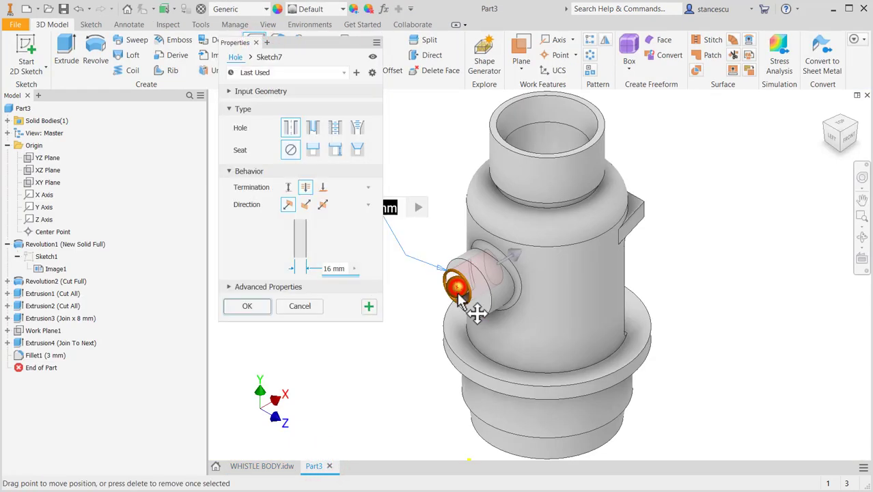
click(500, 292)
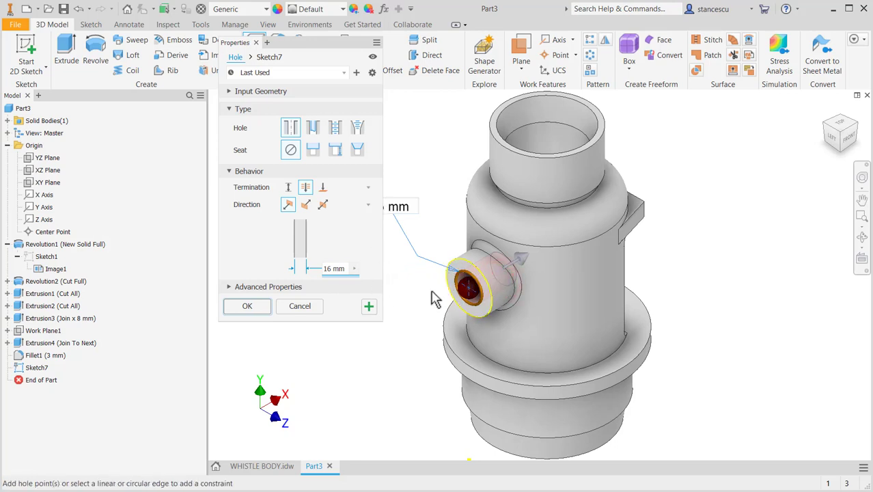
click(247, 306)
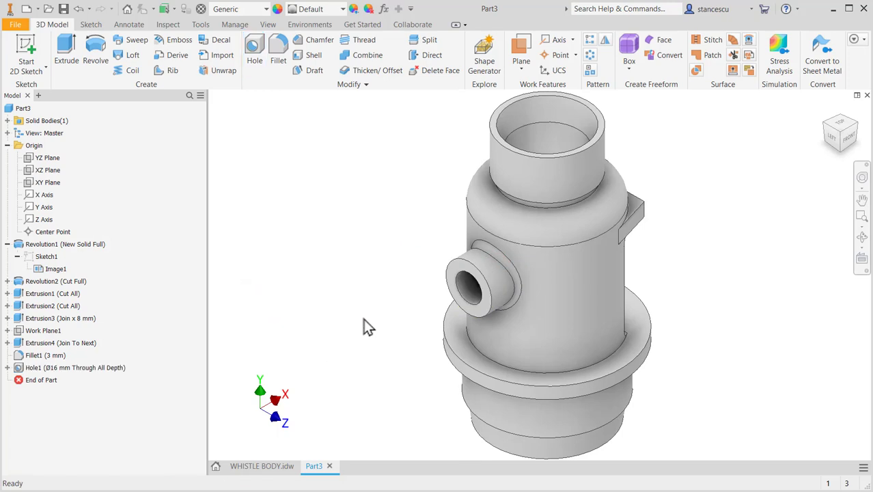
key(F4)
drag(402, 342, 355, 331)
key(F6)
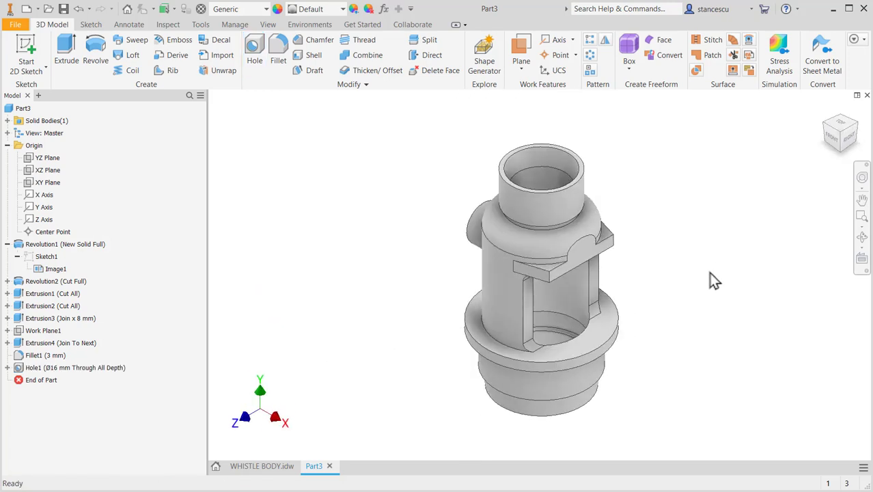
Step: Examine the WHISTLE BODY.idw drawing for the number, diameter and height of the small holes around the lower collar
click(259, 469)
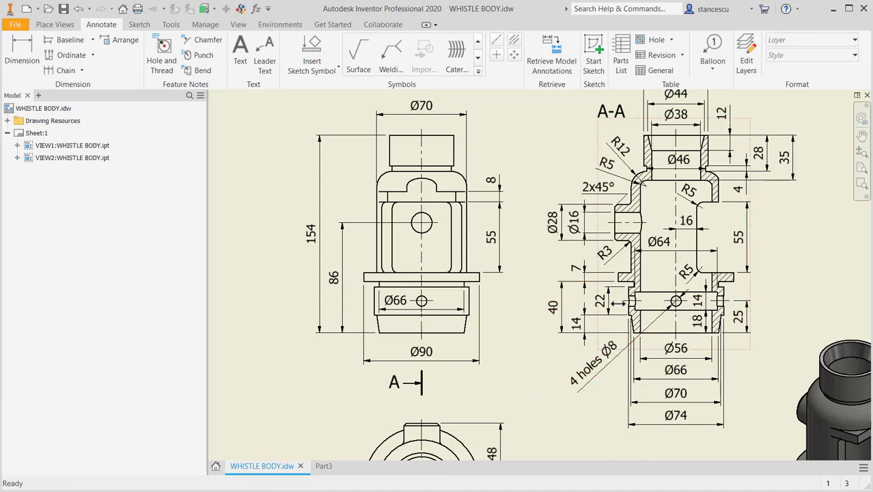
mouse_move(618, 364)
middle_down()
mouse_move(507, 236)
mouse_move(488, 227)
middle_up()
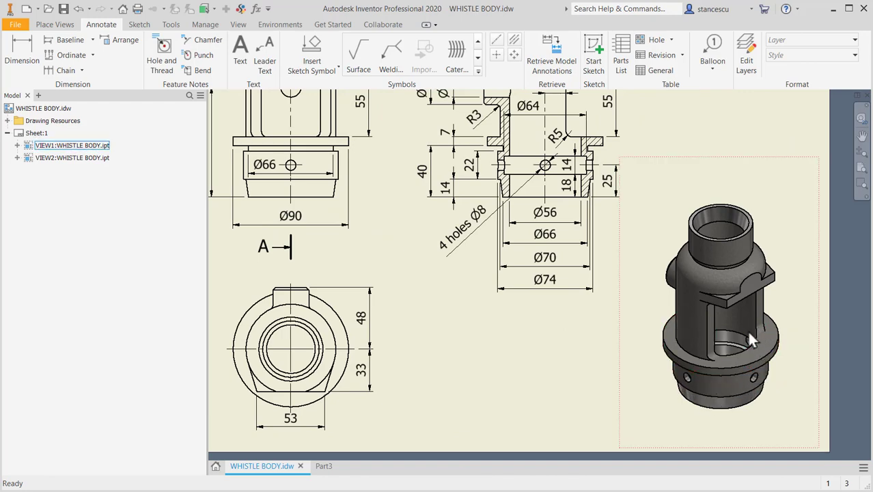
scroll(750, 342, down, 3)
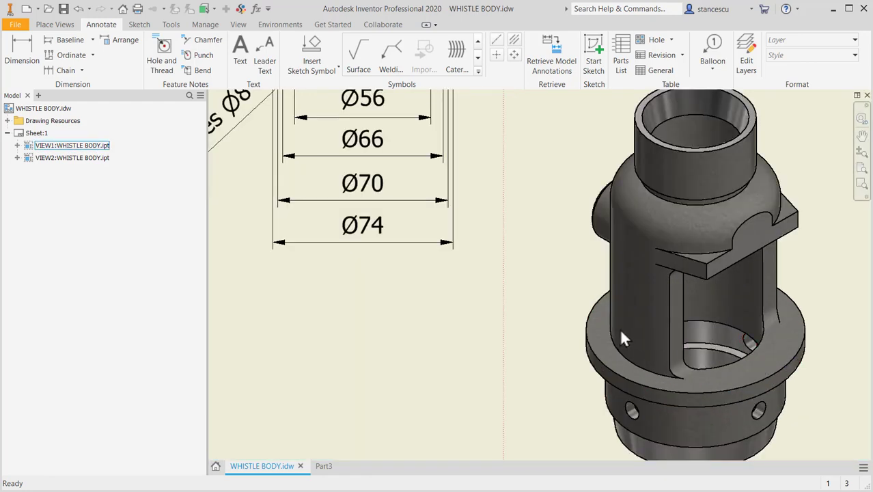
scroll(557, 372, up, 3)
mouse_move(546, 351)
middle_down()
mouse_move(557, 325)
mouse_move(624, 341)
mouse_move(662, 294)
middle_up()
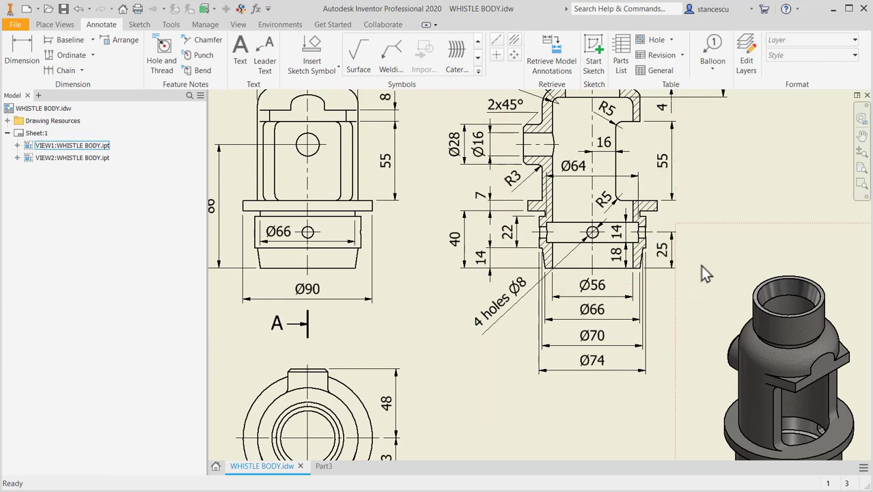
click(592, 232)
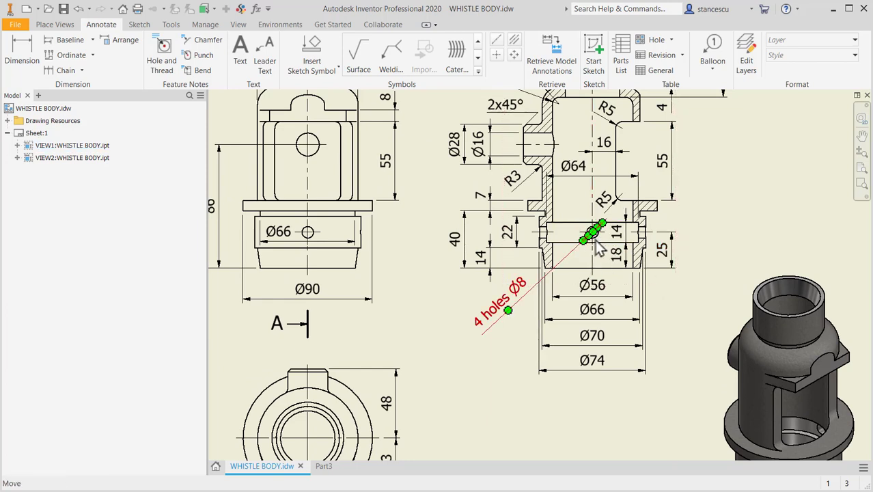
click(590, 241)
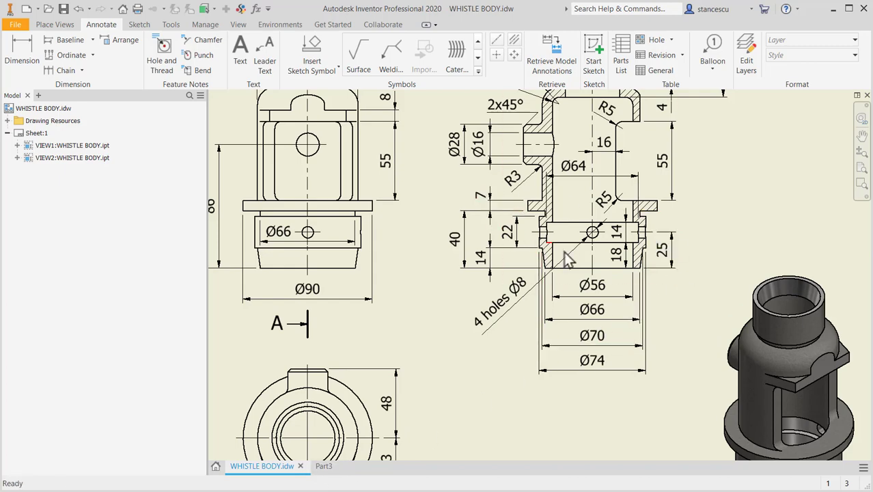
Step: Start a sketch on the XY plane of Part3 and slice the graphics to expose the lower collar's cross-section
click(323, 467)
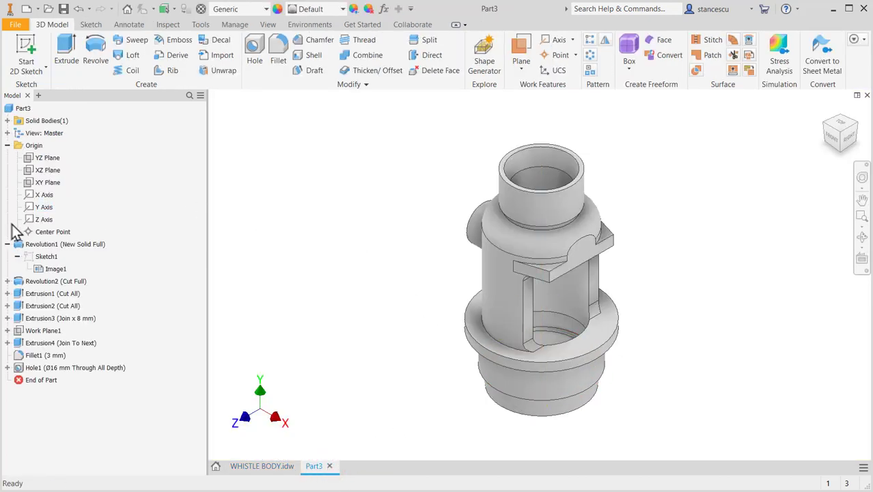
click(26, 183)
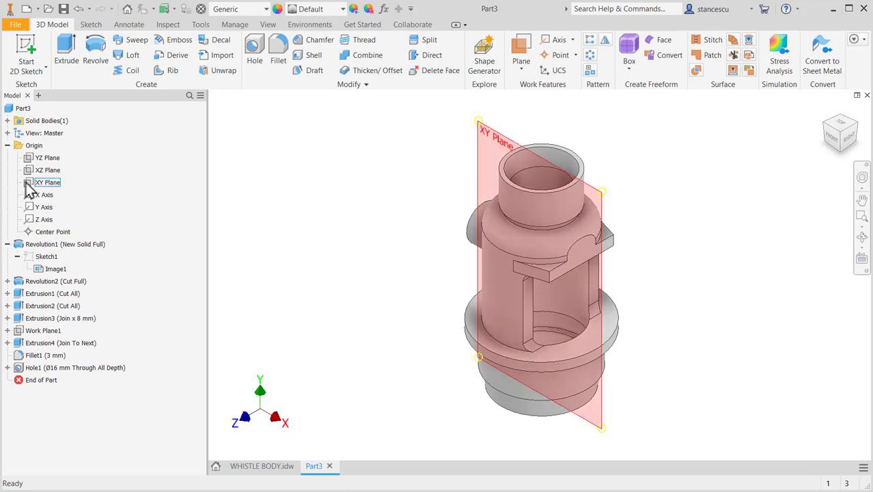
click(28, 183)
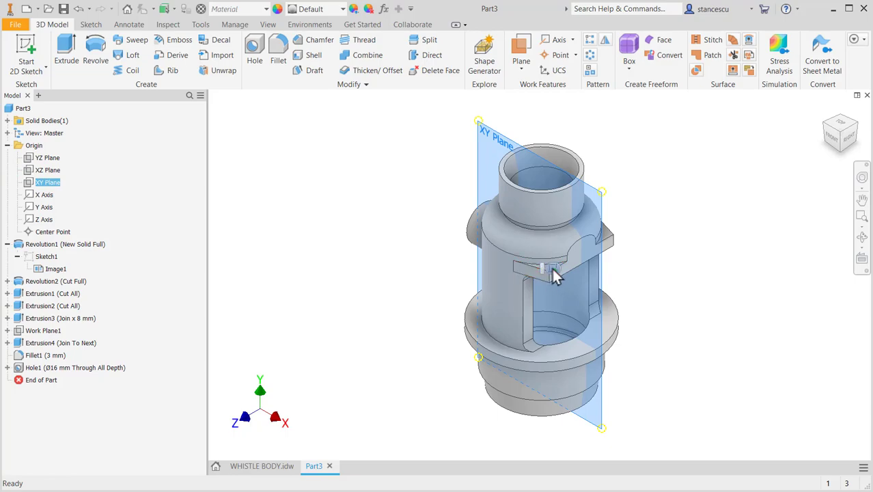
key(s)
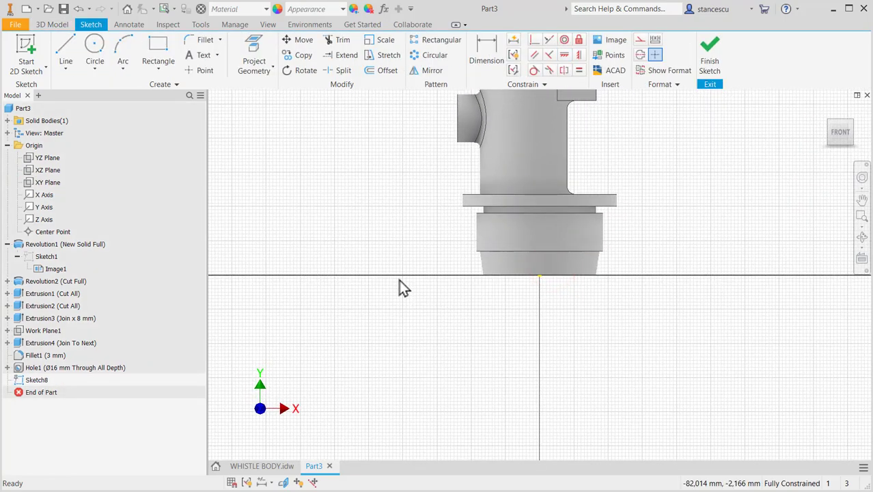
key(F7)
scroll(520, 318, up, 3)
middle_drag(520, 317, 526, 396)
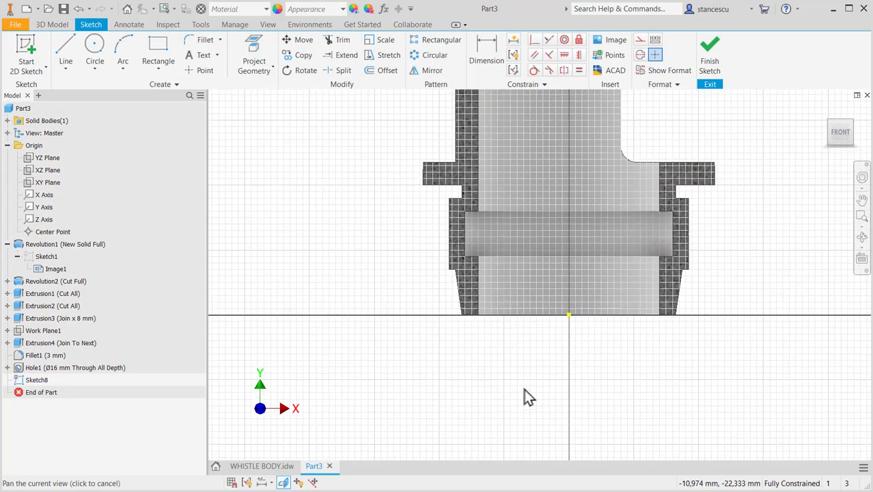
Step: Sketch an 8 mm diameter circle inside the lower collar and align its centre with the origin using a Vertical constraint
click(95, 45)
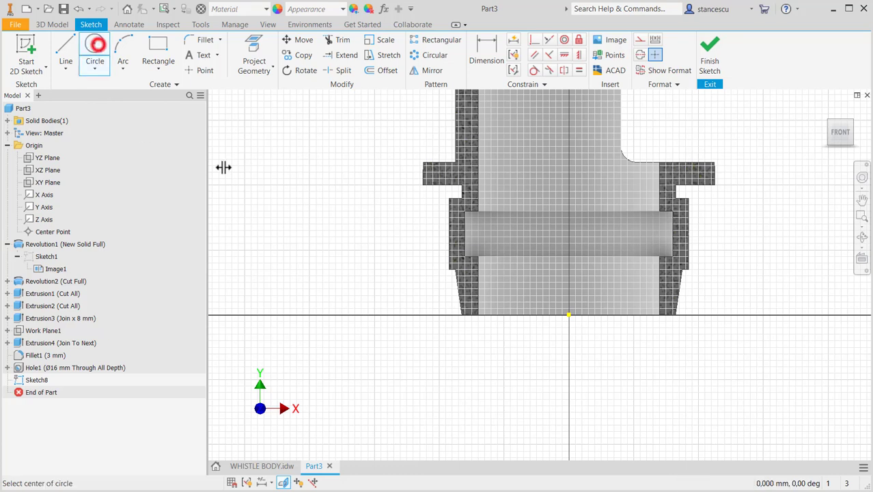
click(551, 235)
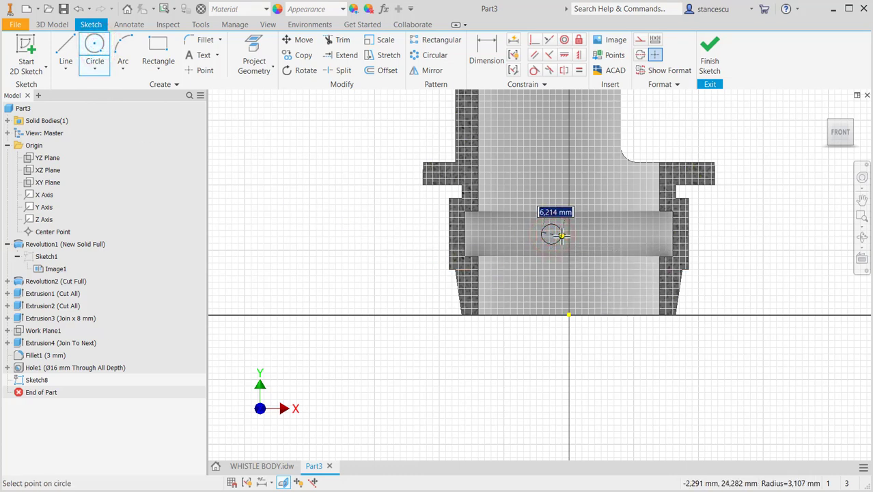
text(8)
key(Return)
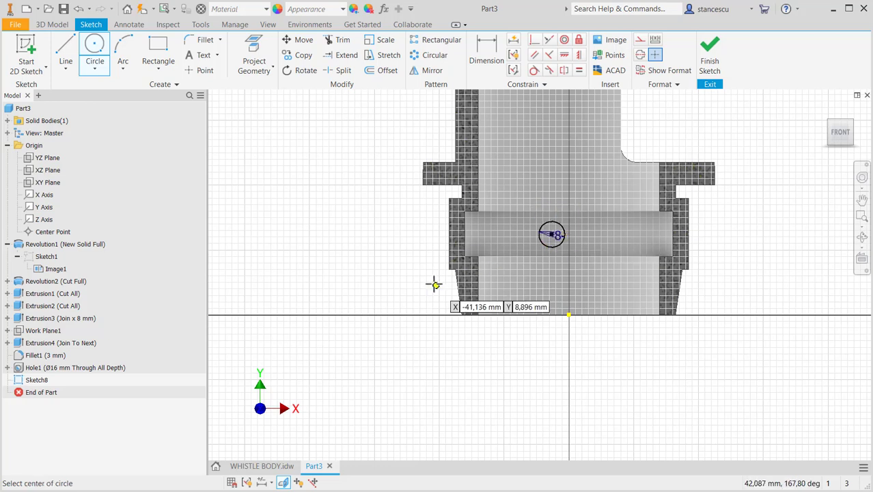
click(577, 55)
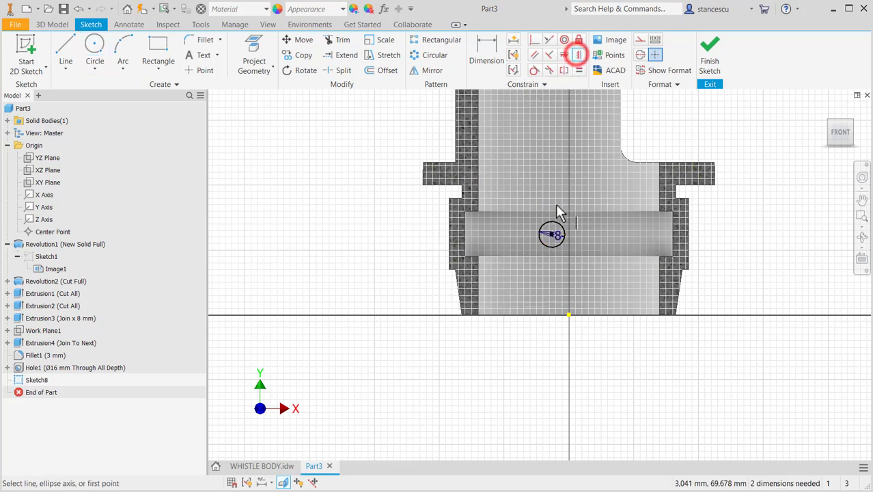
click(553, 235)
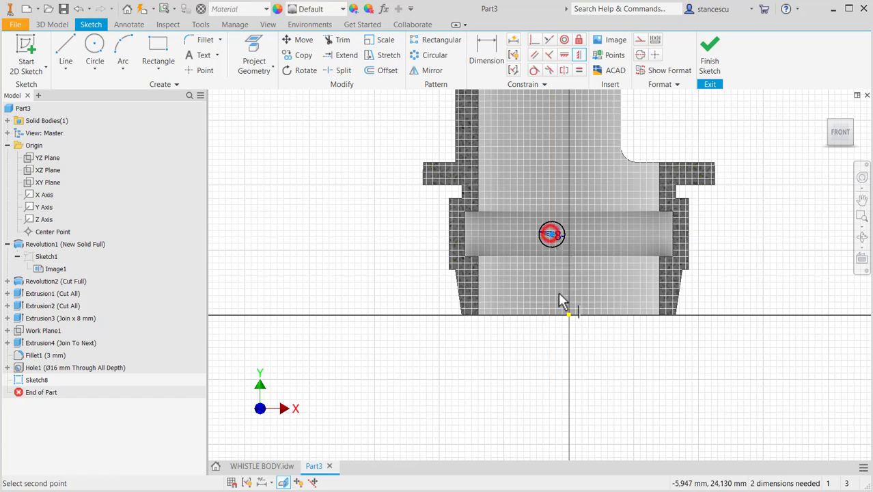
click(568, 316)
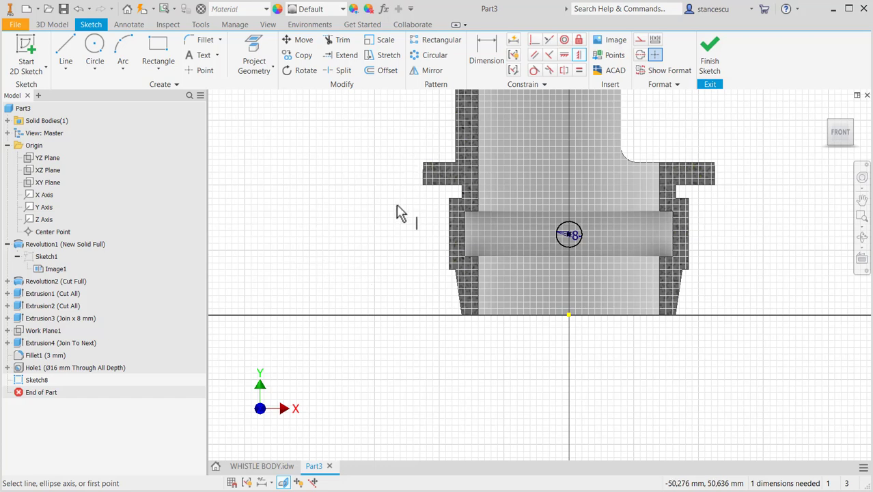
Step: Dimension the circle's centre 25 mm above the origin and finish the sketch
click(486, 49)
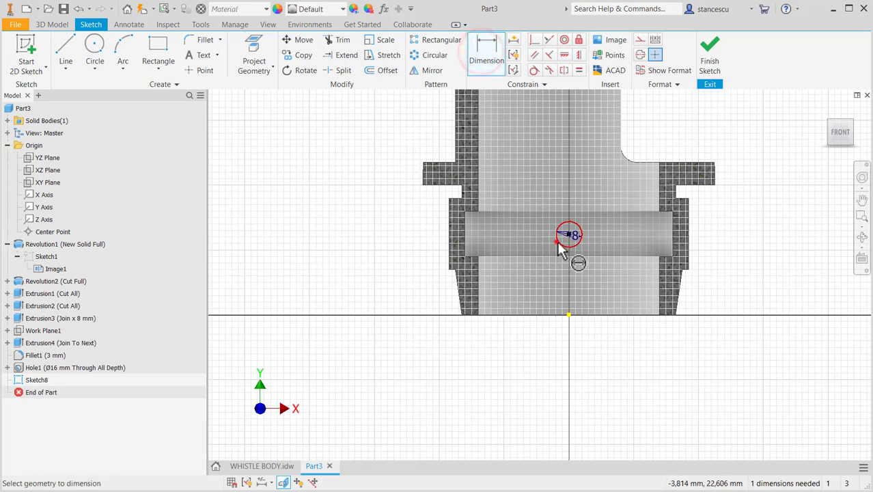
click(565, 237)
click(568, 316)
click(387, 277)
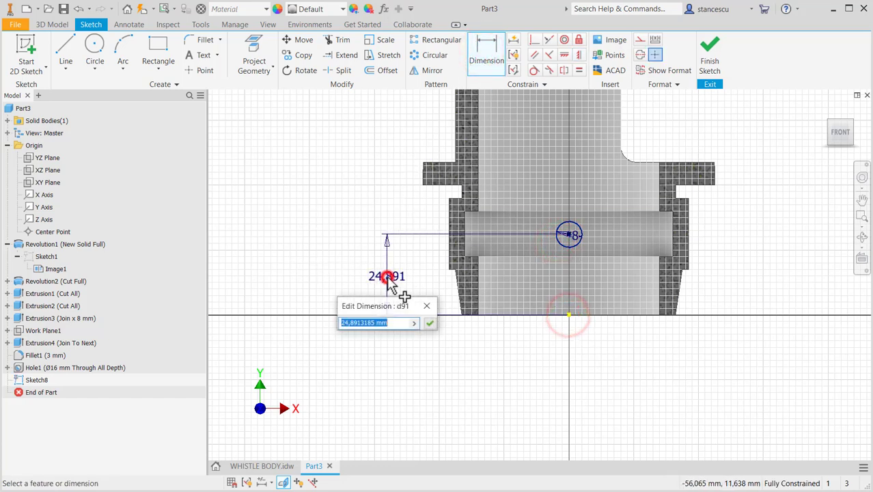
text(25)
key(Return)
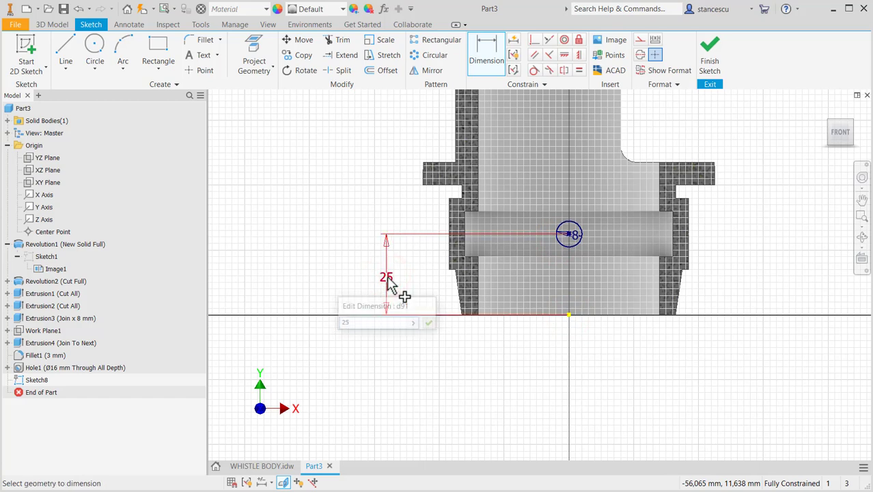
click(722, 63)
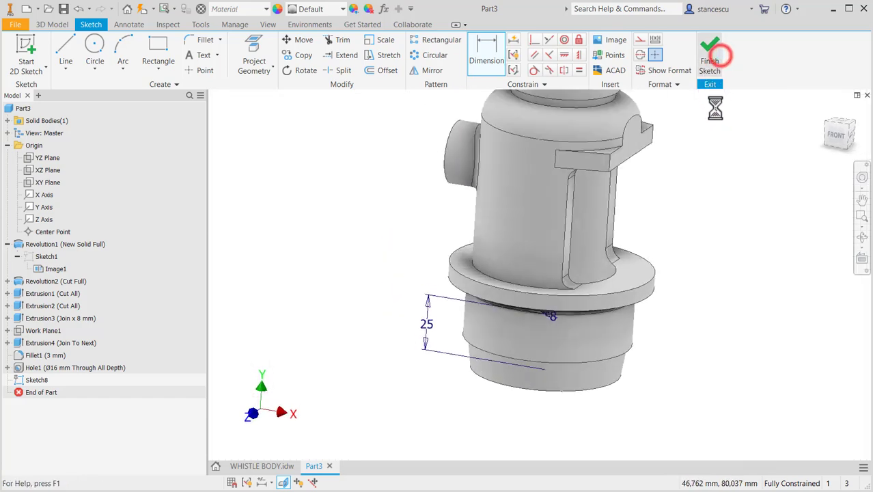
Step: Extrude the 8 mm circle through all in one direction and set the operation to Cut
key(e)
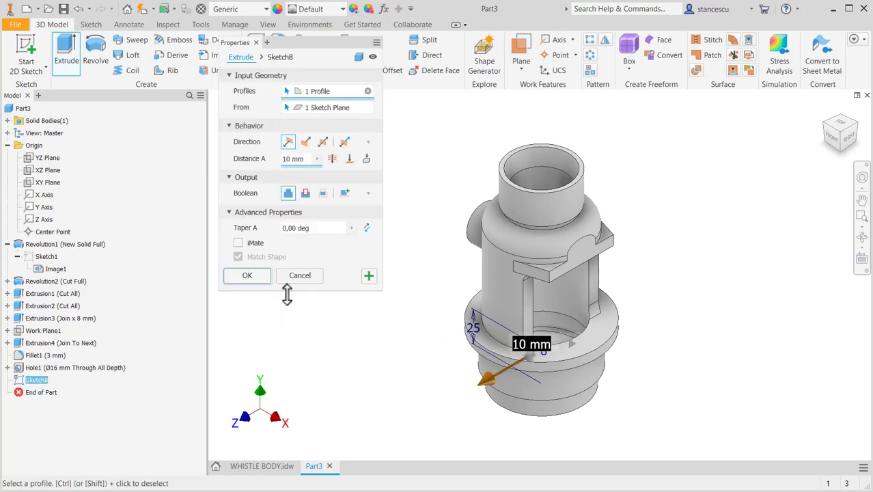
click(332, 163)
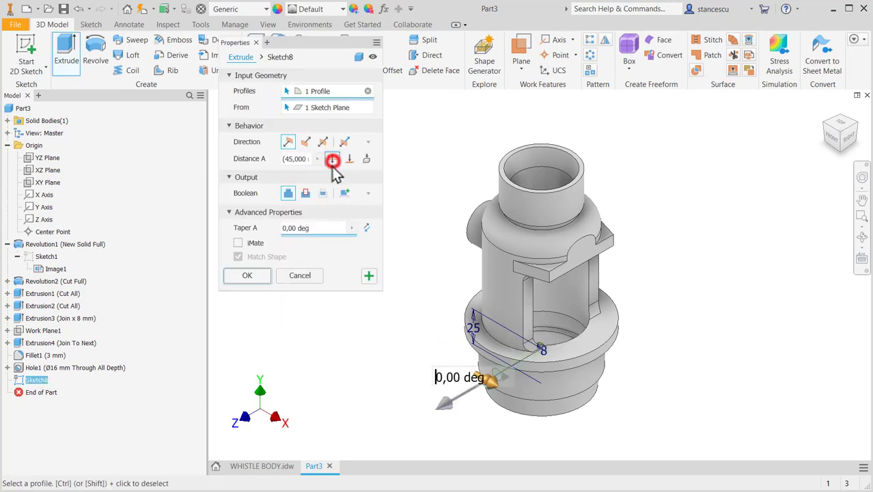
click(246, 276)
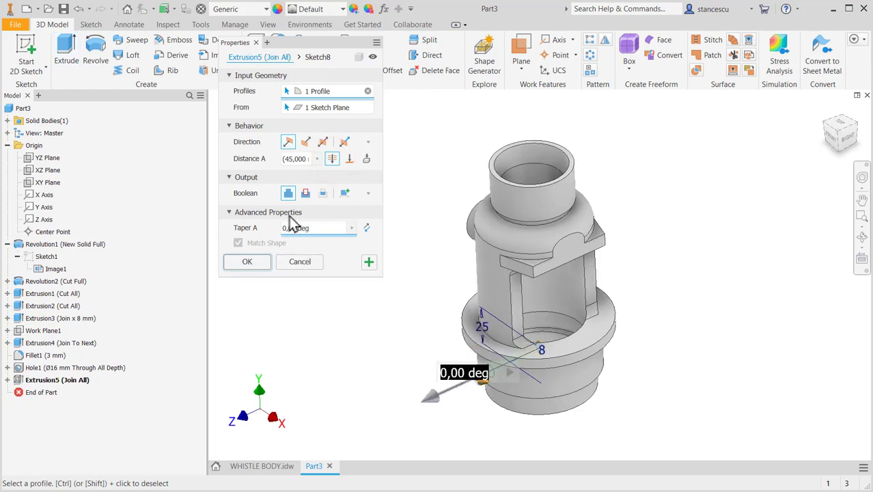
click(306, 193)
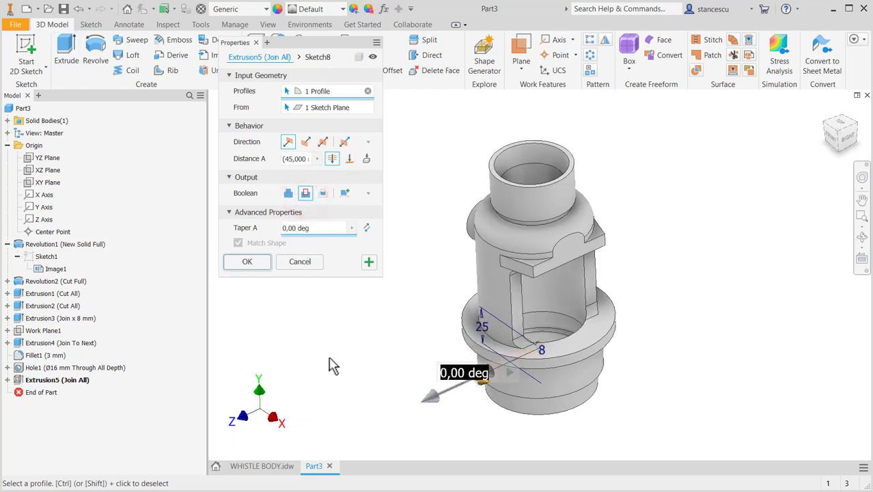
click(253, 265)
Step: Create a circular pattern of the 8 mm hole with 4 occurrences over 360 degrees around the body's axis, and restore the home view
shift+middle_drag(327, 350, 395, 351)
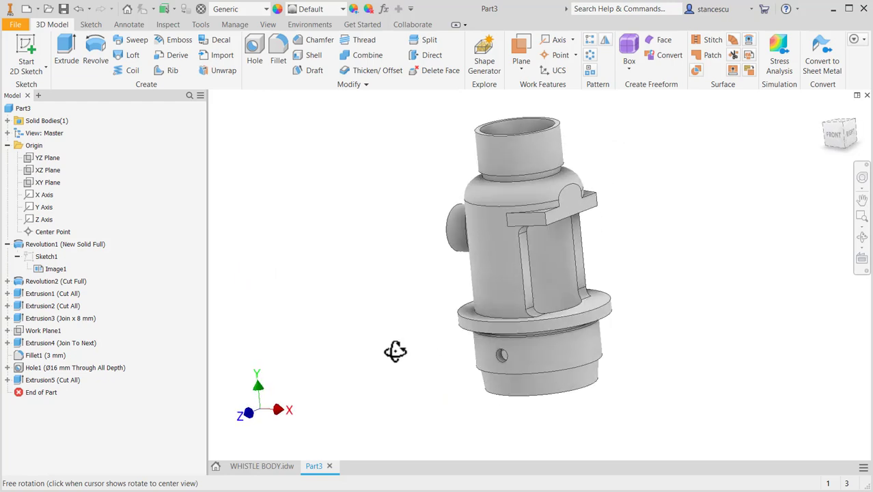
click(590, 56)
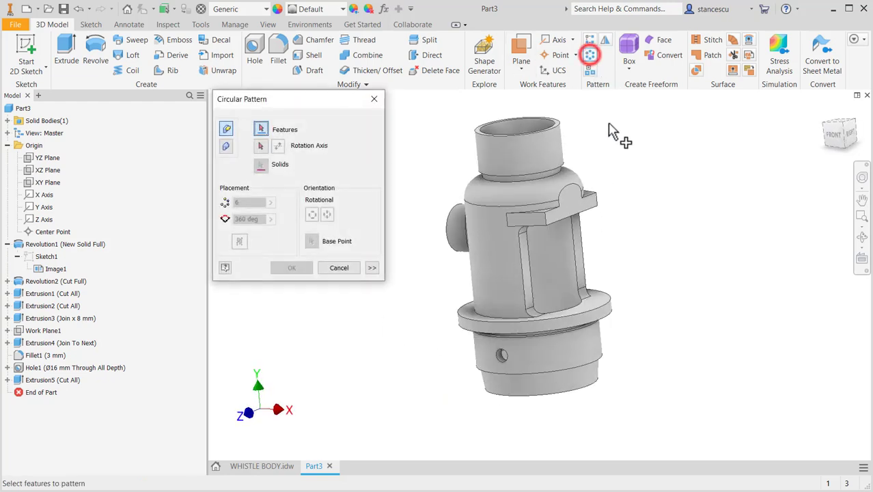
click(503, 363)
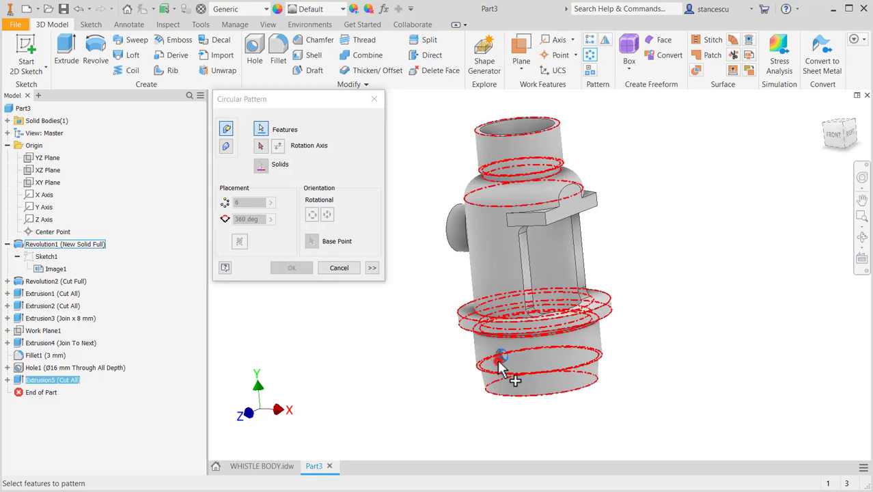
click(261, 147)
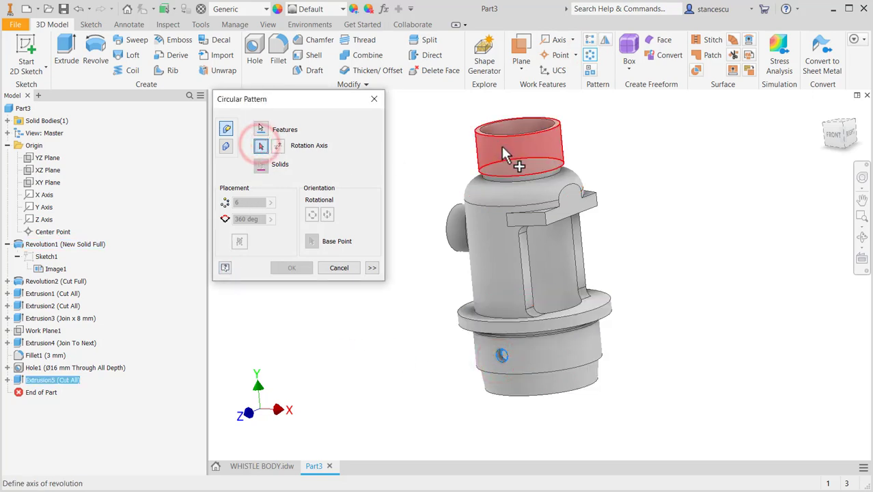
click(501, 146)
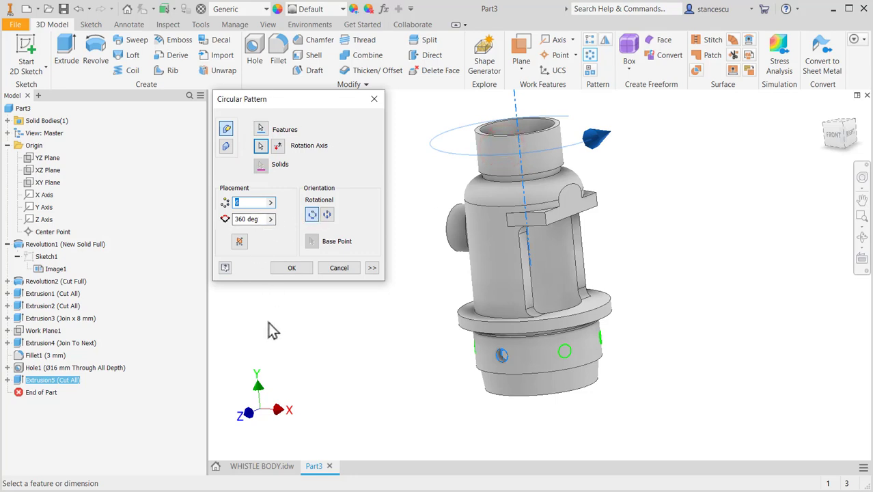
text(4)
click(292, 268)
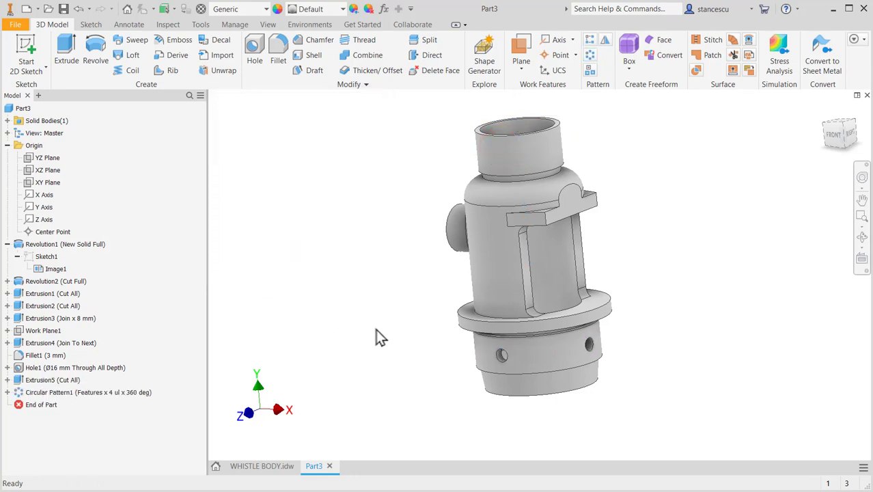
key(F6)
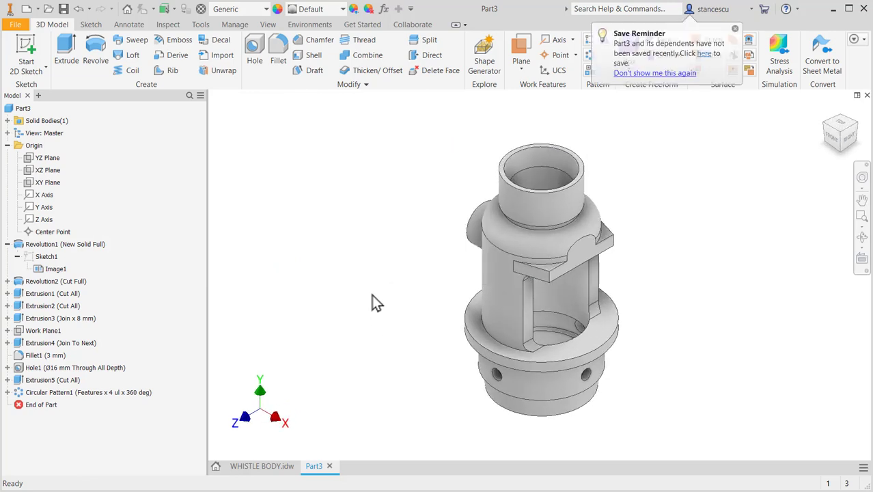
Step: Review the full set of views in the WHISTLE BODY.idw drawing for remaining details
click(273, 468)
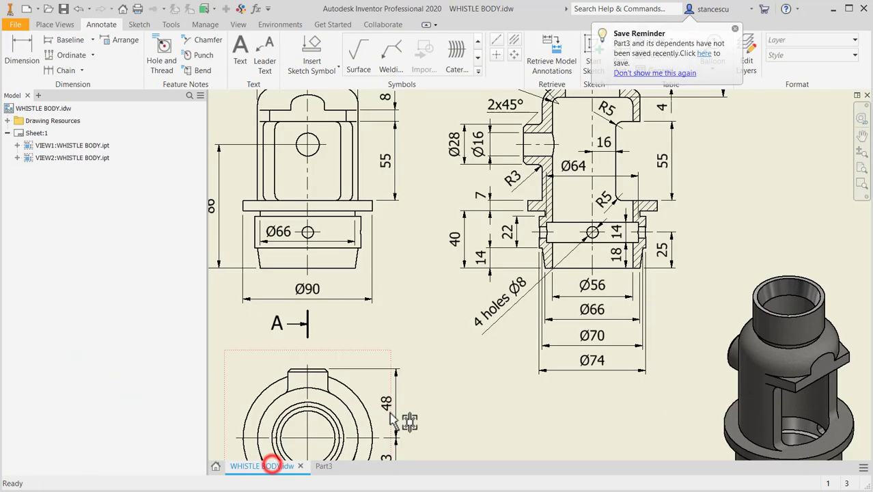
scroll(458, 400, down, 3)
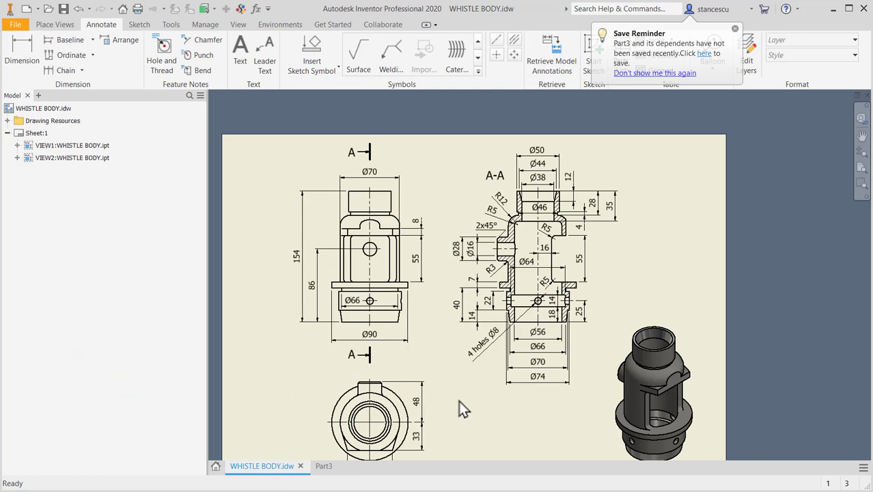
middle_drag(458, 400, 474, 340)
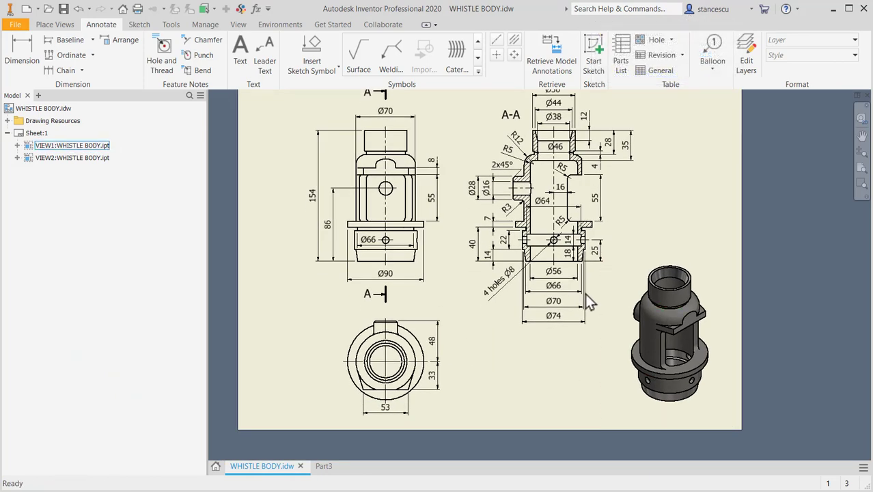
Step: Look over the WHISTLE BODY.idw drawing views once more and return to the Part3 model
middle_drag(463, 291, 471, 374)
middle_drag(477, 406, 474, 353)
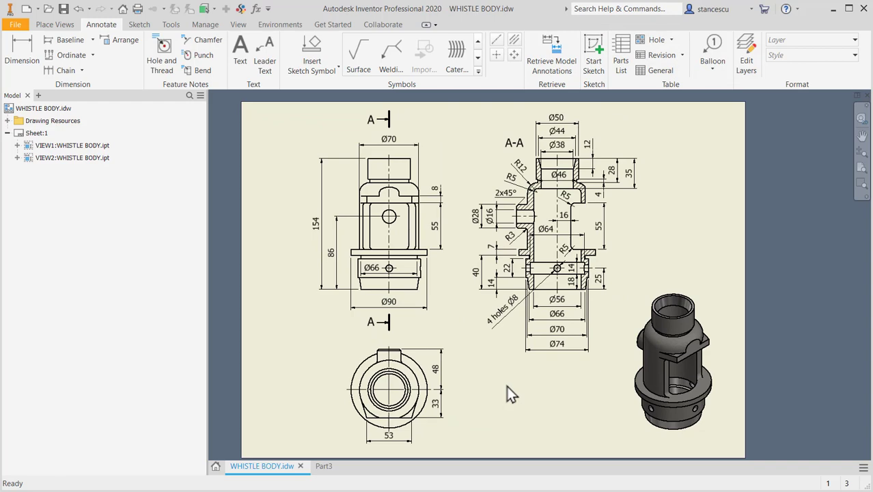
key(Home)
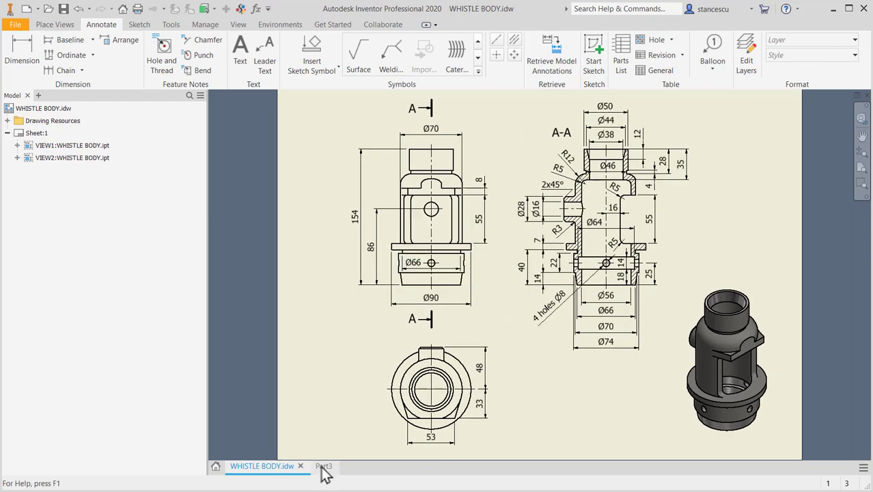
click(323, 467)
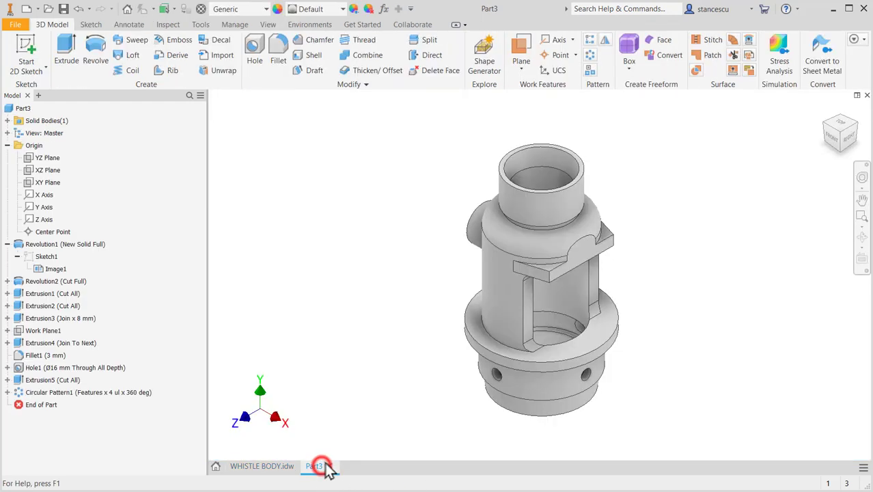
Step: Assign the Steel, Carbon material to the part and set its appearance to Steel - Cast
click(249, 14)
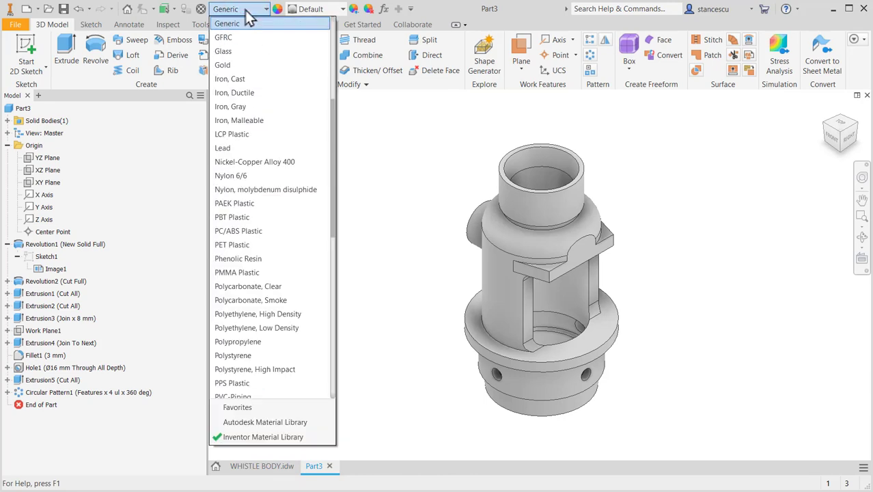
scroll(266, 278, down, 5)
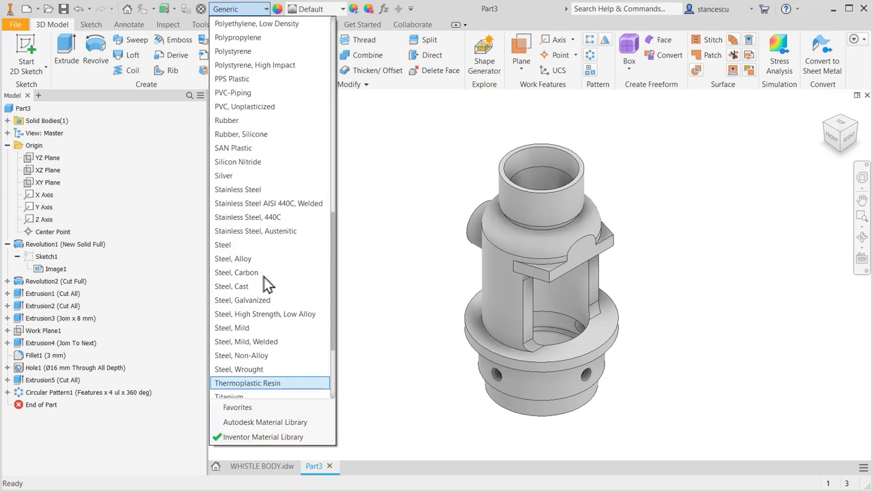
click(232, 273)
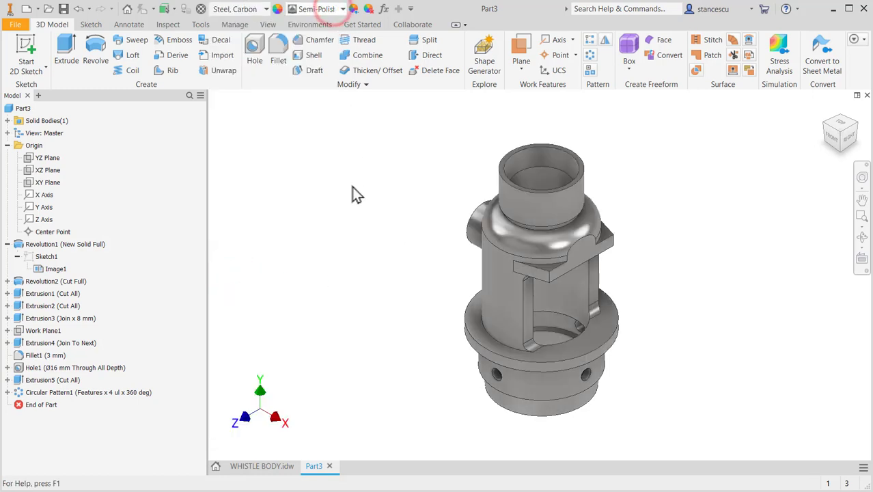
scroll(341, 285, down, 2)
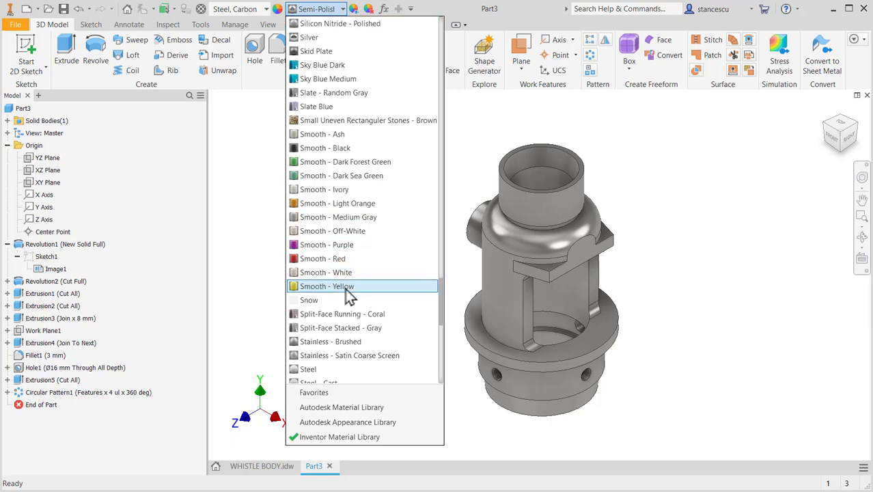
click(340, 369)
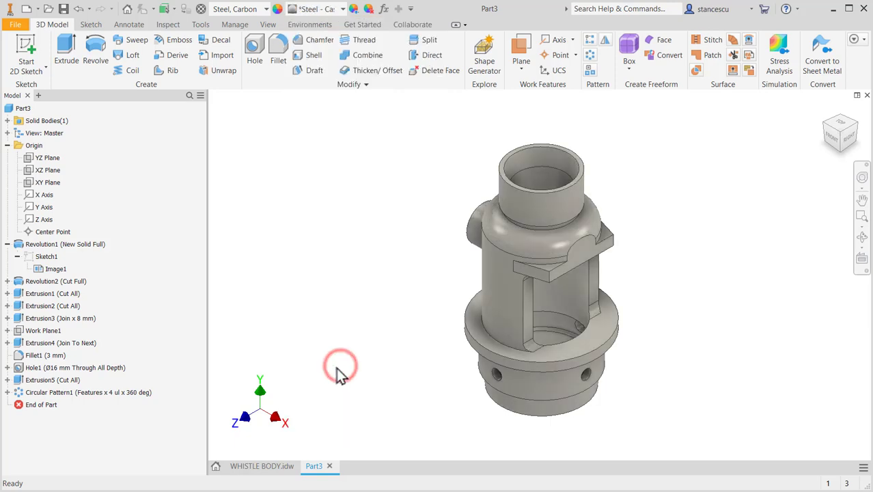
Step: Apply a smooth grey metal appearance to the neck faces and rim, bracket front, lower collar end faces, boss end face and boss bore
click(546, 207)
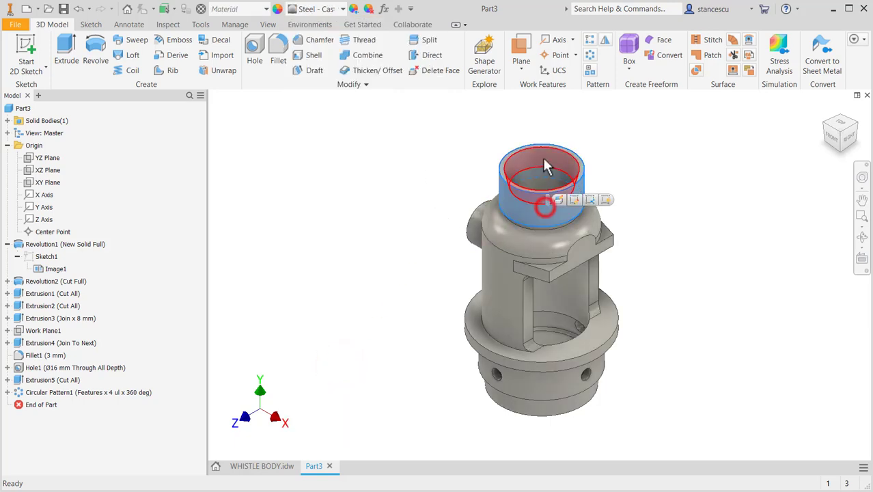
ctrl+click(576, 257)
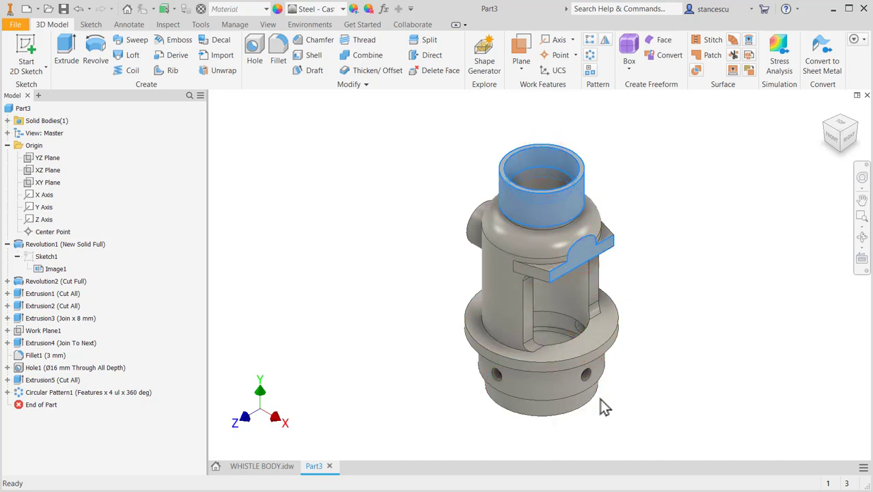
shift+middle_drag(604, 405, 651, 361)
ctrl+click(663, 375)
shift+middle_drag(746, 398, 659, 439)
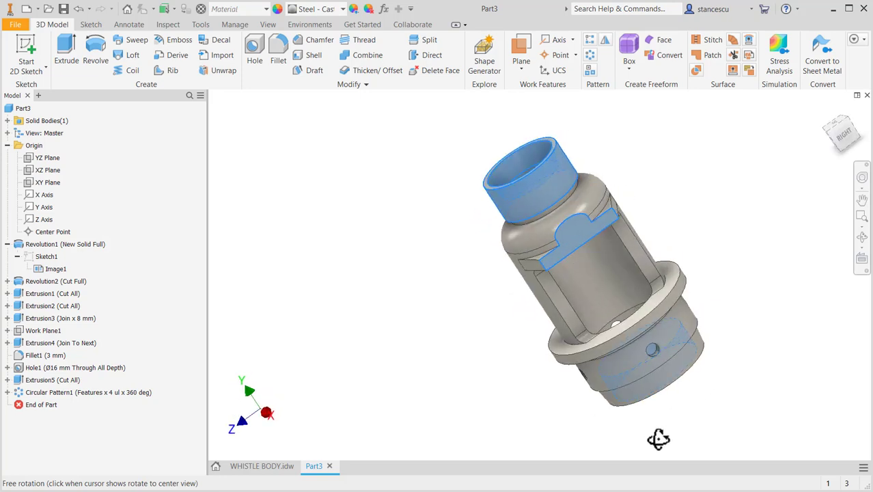
ctrl+click(653, 396)
shift+middle_drag(715, 401, 730, 350)
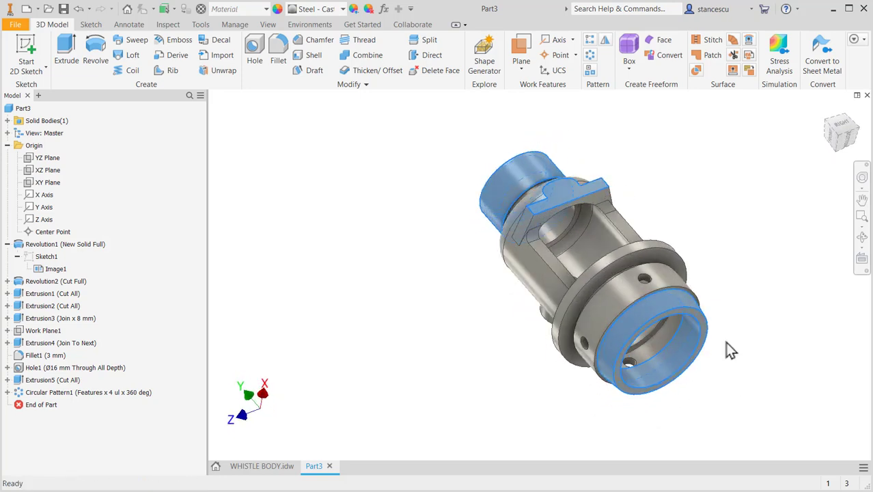
scroll(700, 322, down, 3)
ctrl+click(701, 316)
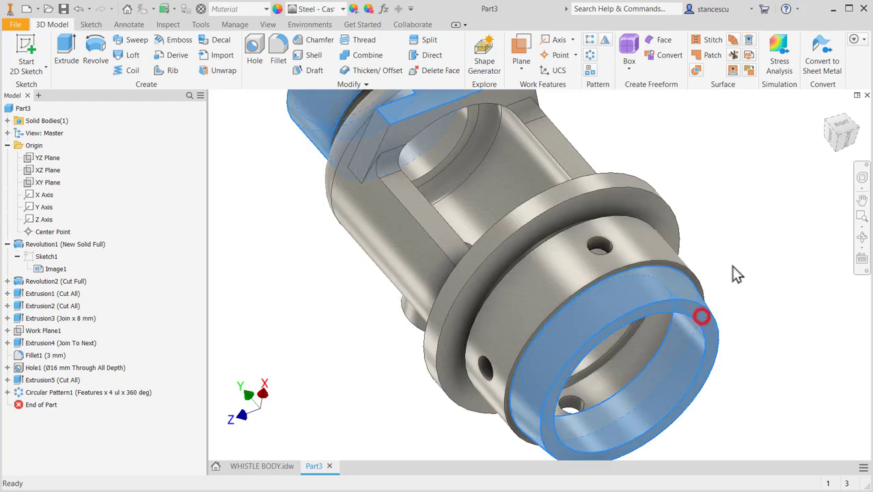
shift+middle_drag(736, 273, 707, 210)
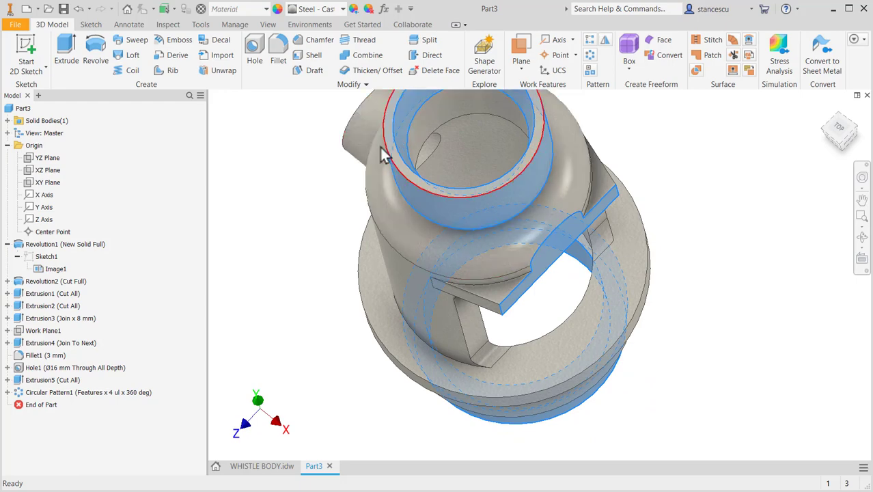
scroll(393, 156, down, 3)
click(401, 149)
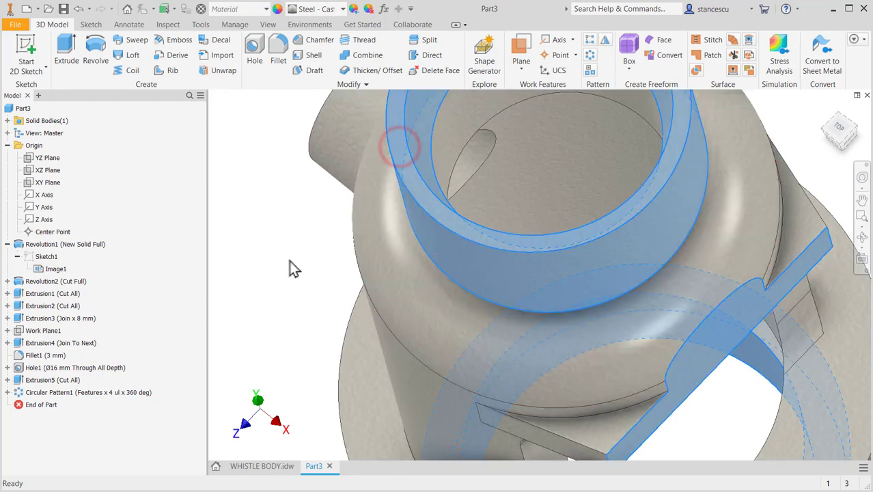
shift+middle_drag(289, 260, 380, 258)
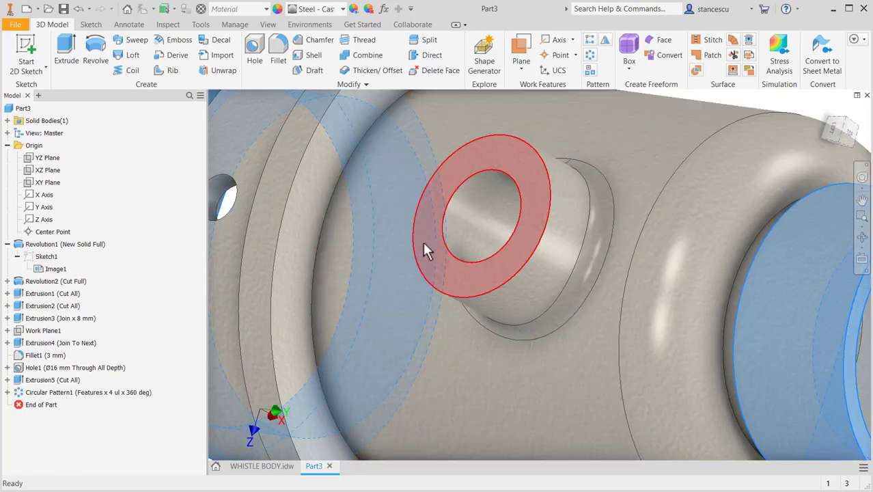
ctrl+click(422, 242)
ctrl+click(470, 217)
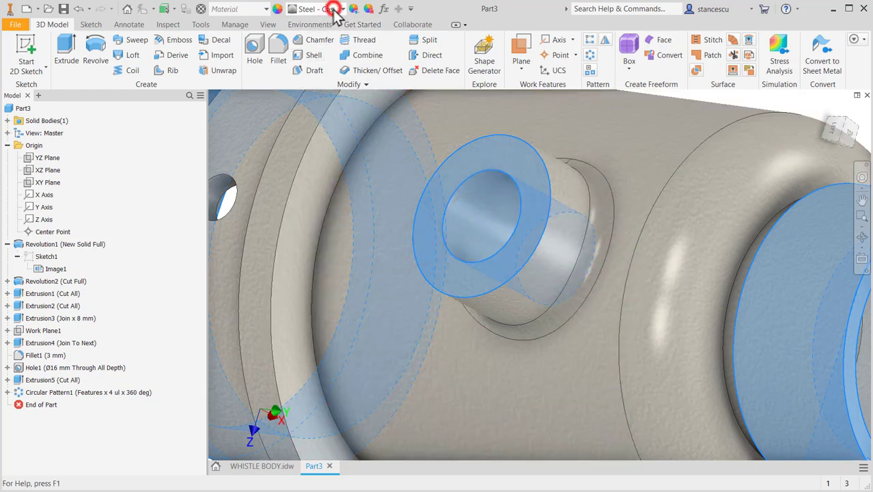
click(333, 7)
click(329, 32)
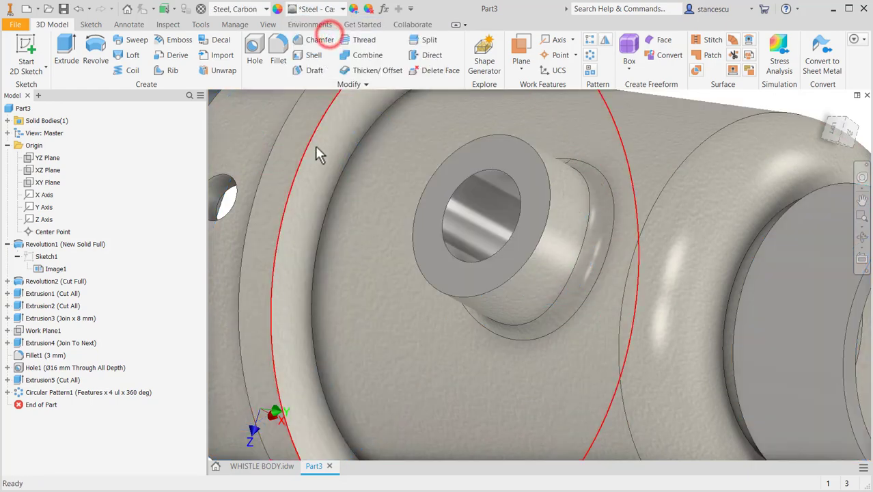
key(F6)
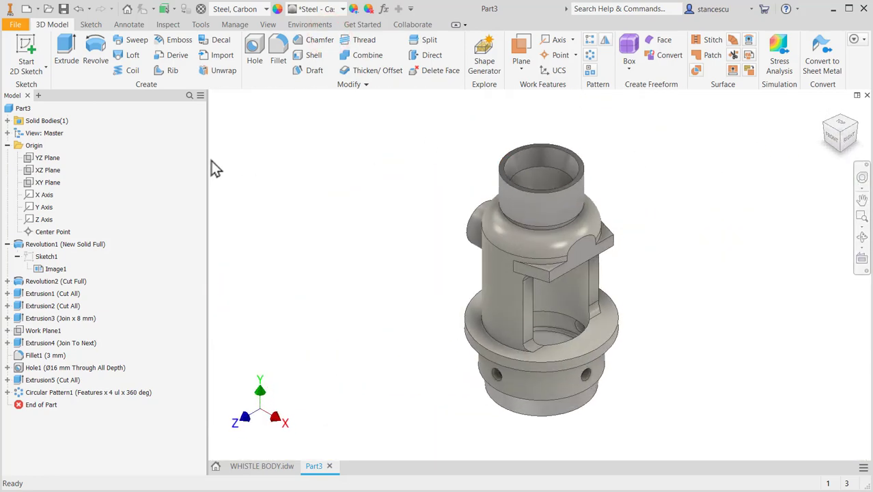
Step: Update the physical properties in the part's iProperties to check its mass, area and volume, and close the dialog
right_click(18, 108)
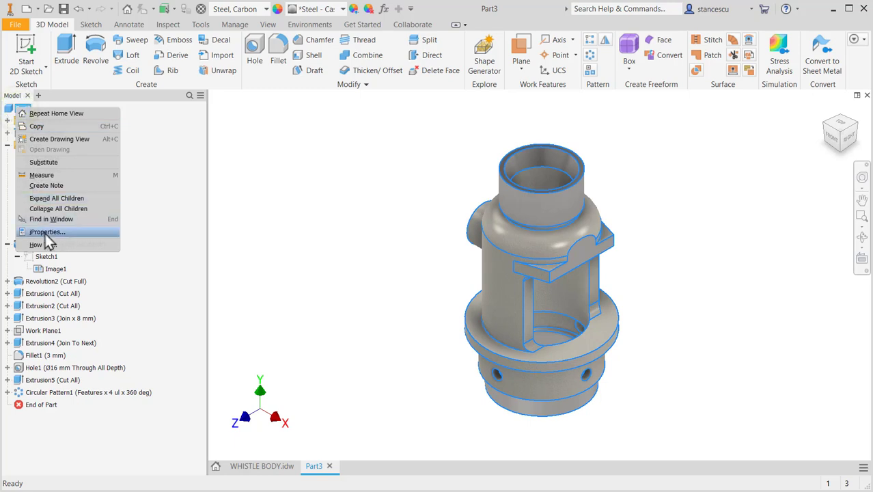
click(47, 233)
click(469, 78)
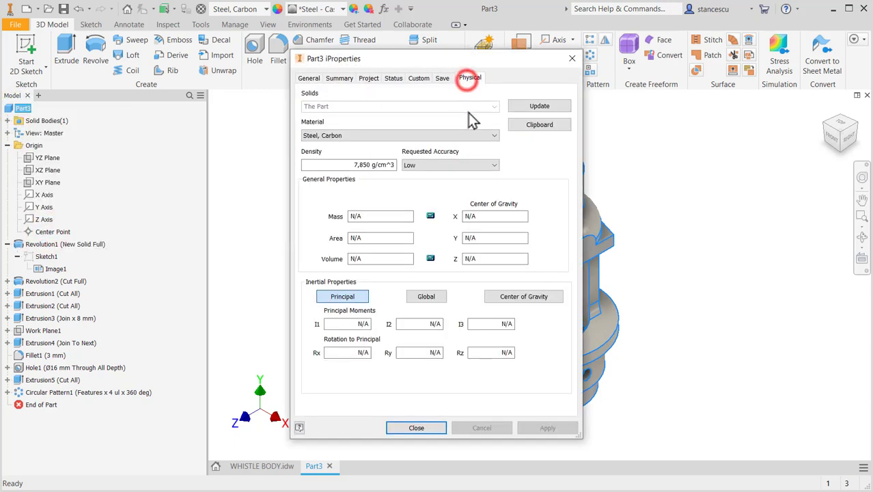
click(522, 108)
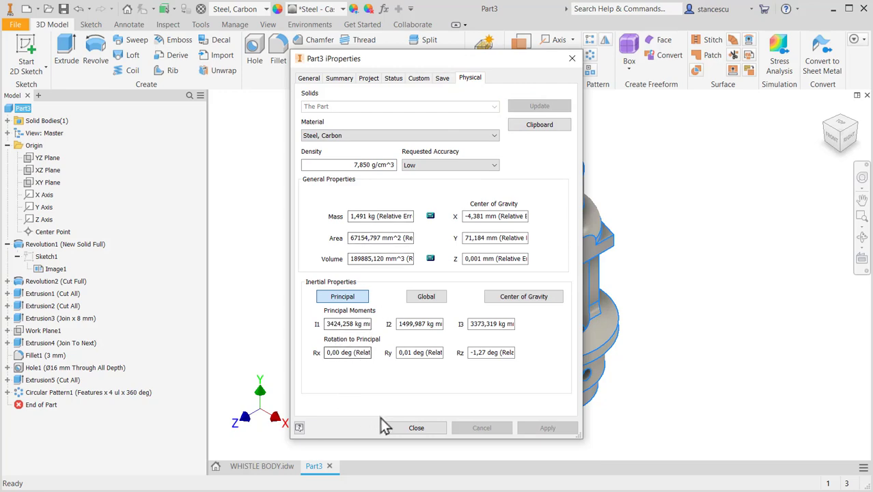
click(413, 429)
click(673, 240)
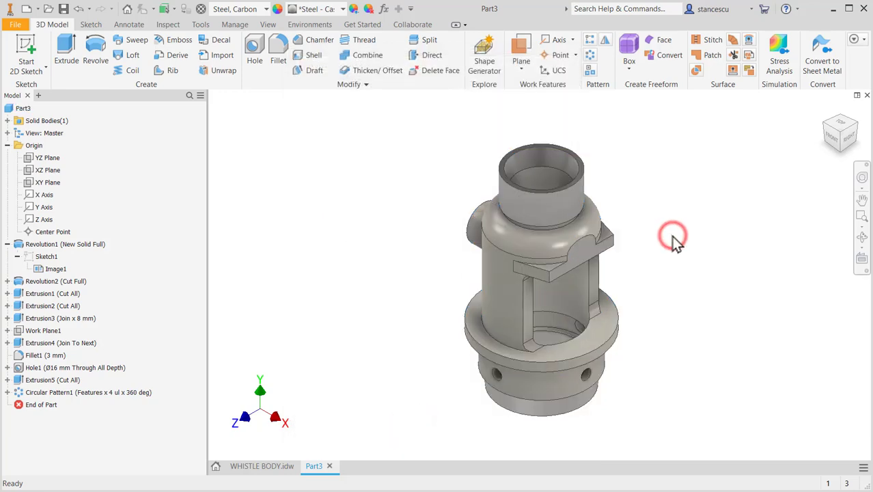